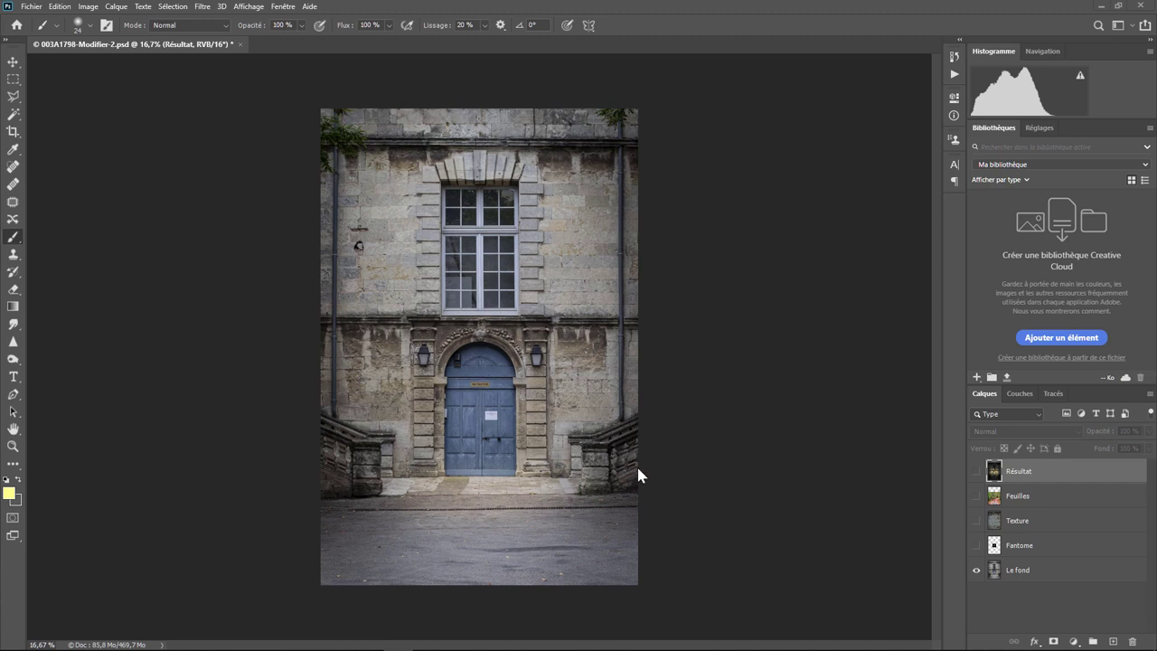
Briefly show and hide the Fantome, Texture and Feuilles layers, then turn on Résultat.
click(976, 546)
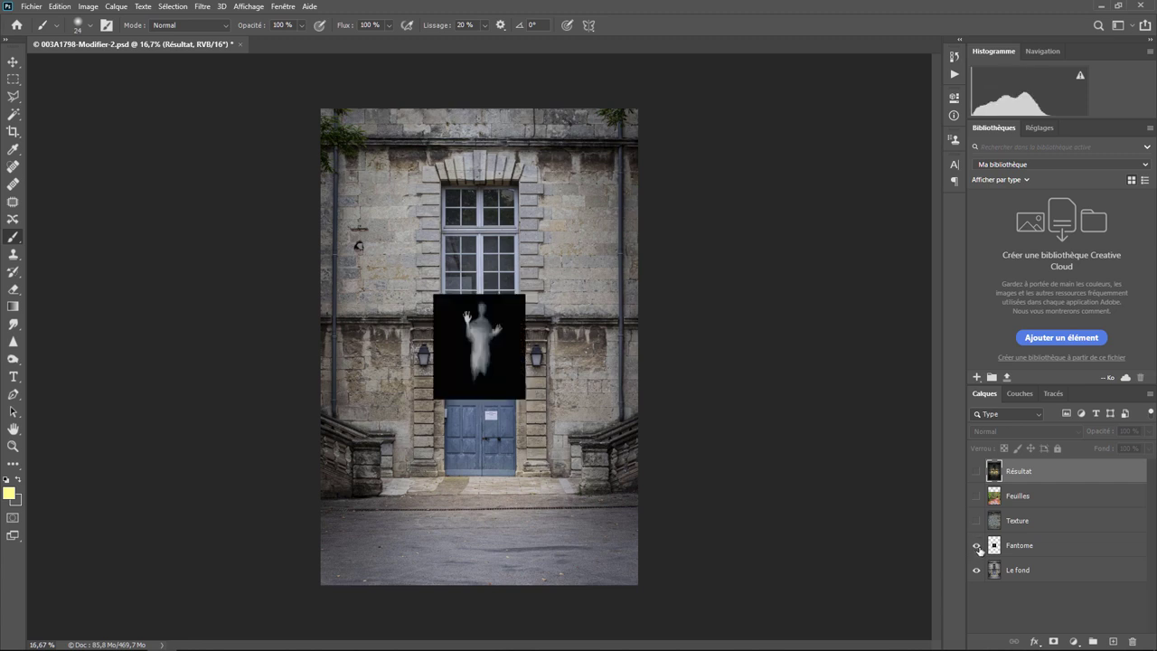
click(976, 546)
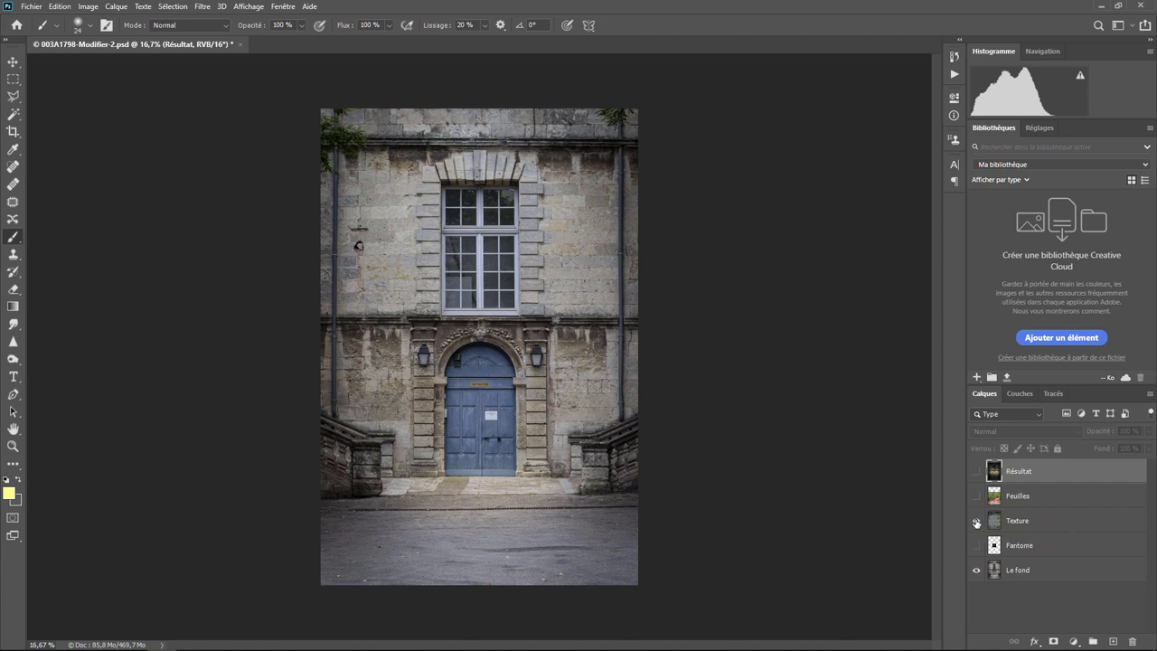
click(976, 522)
click(977, 522)
click(976, 496)
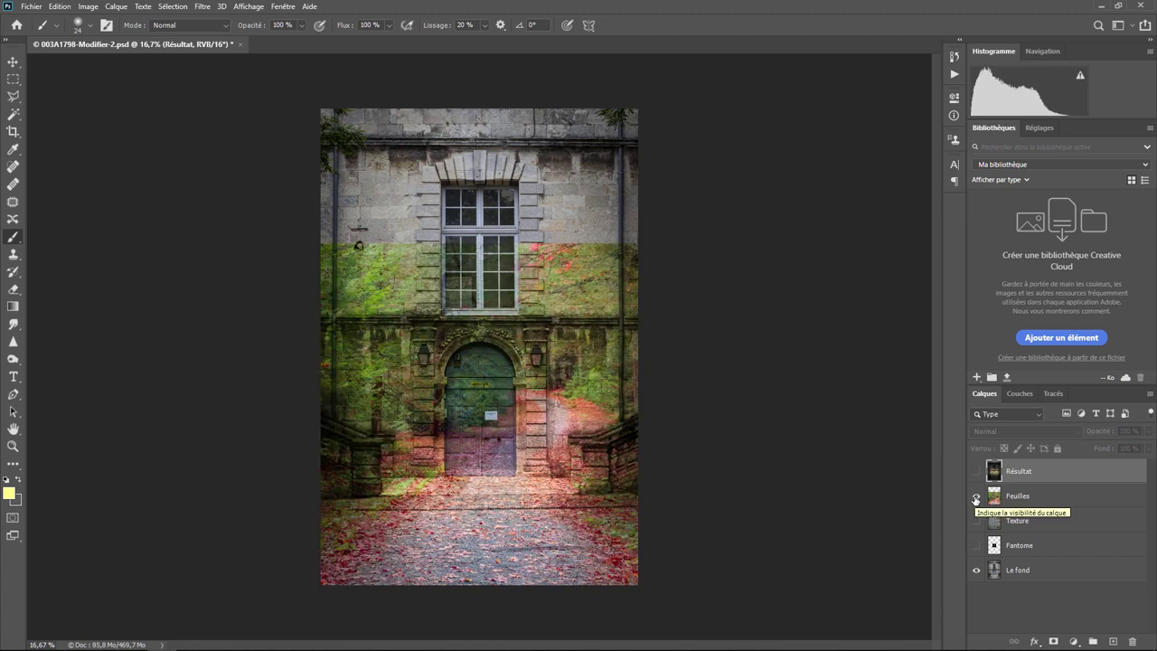
click(975, 496)
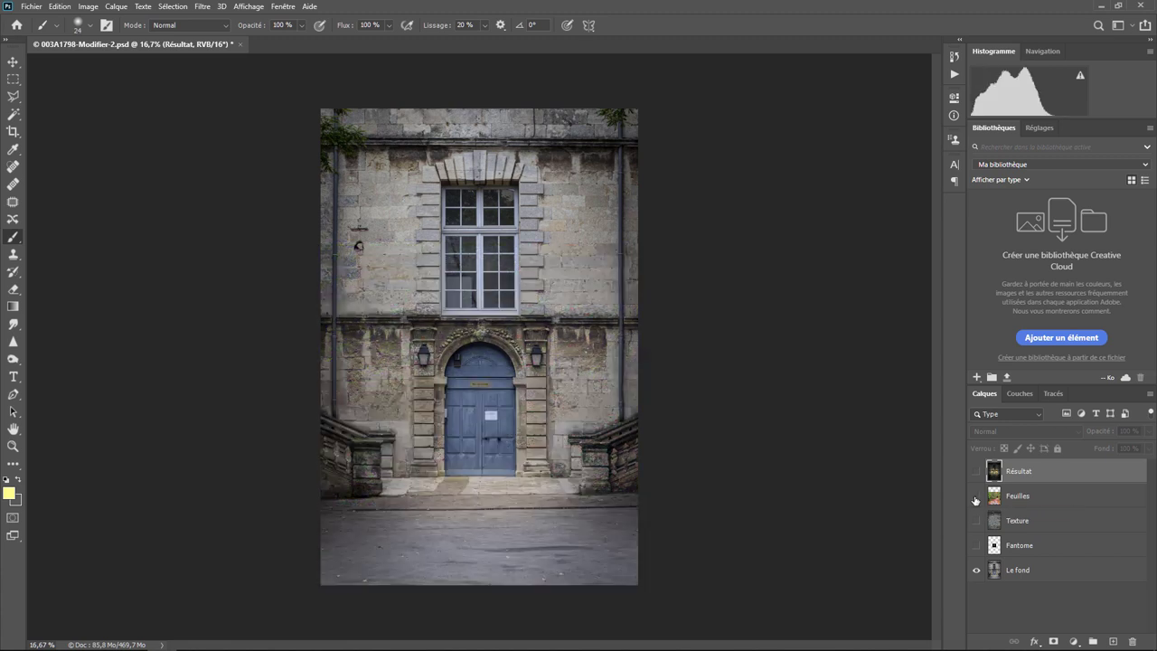
click(976, 472)
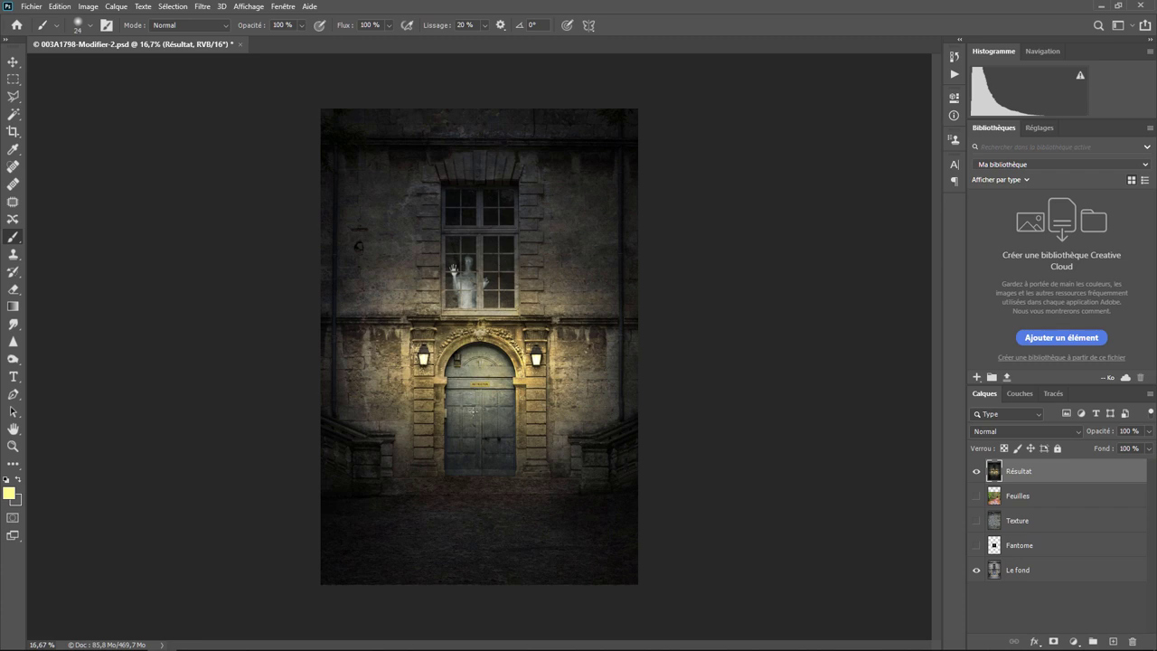
Inspect the ghost window and the dark ground by the door, then hide Résultat.
key(ctrl+plus)
key(ctrl+plus)
key(ctrl+plus)
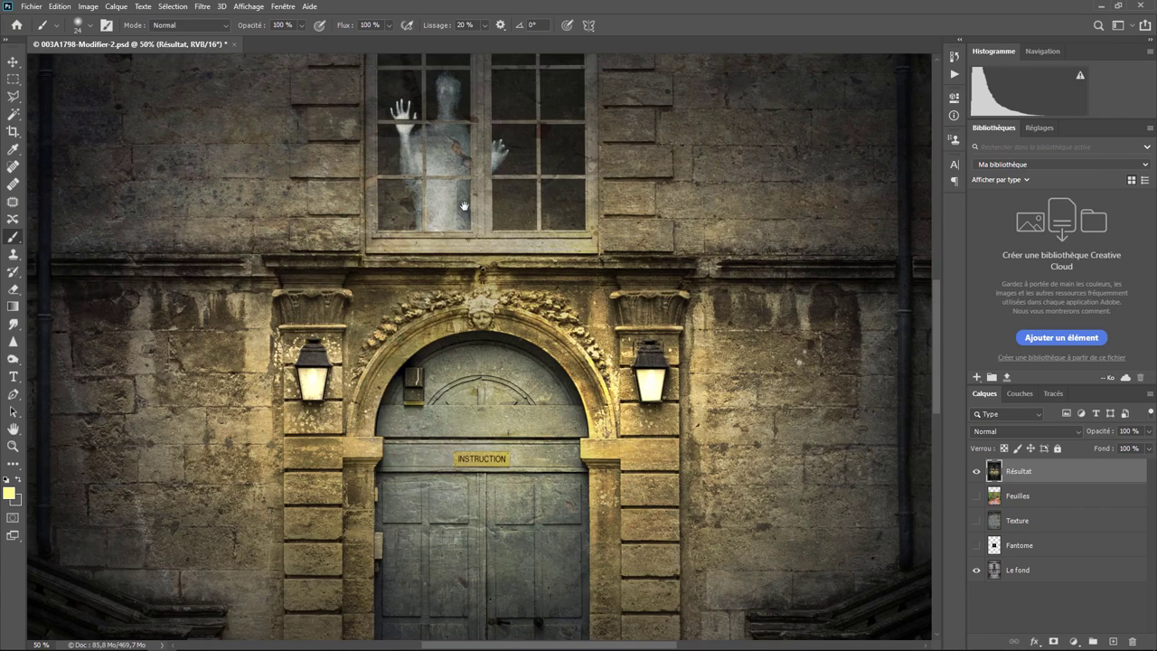
drag(469, 243, 490, 427)
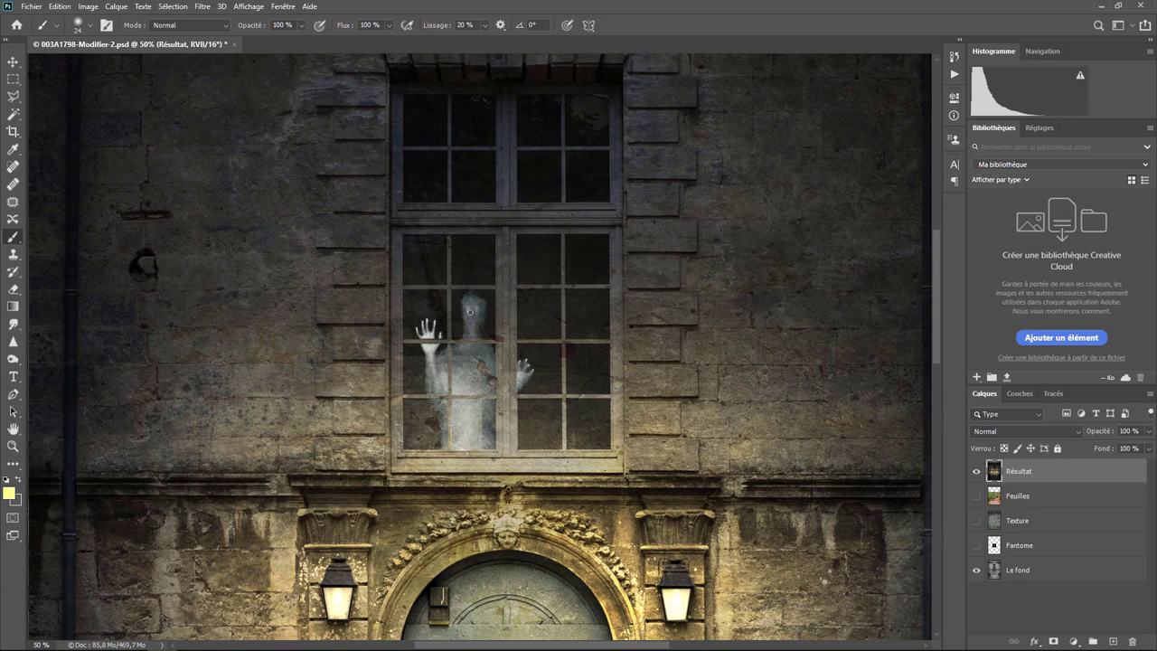
key(ctrl+minus)
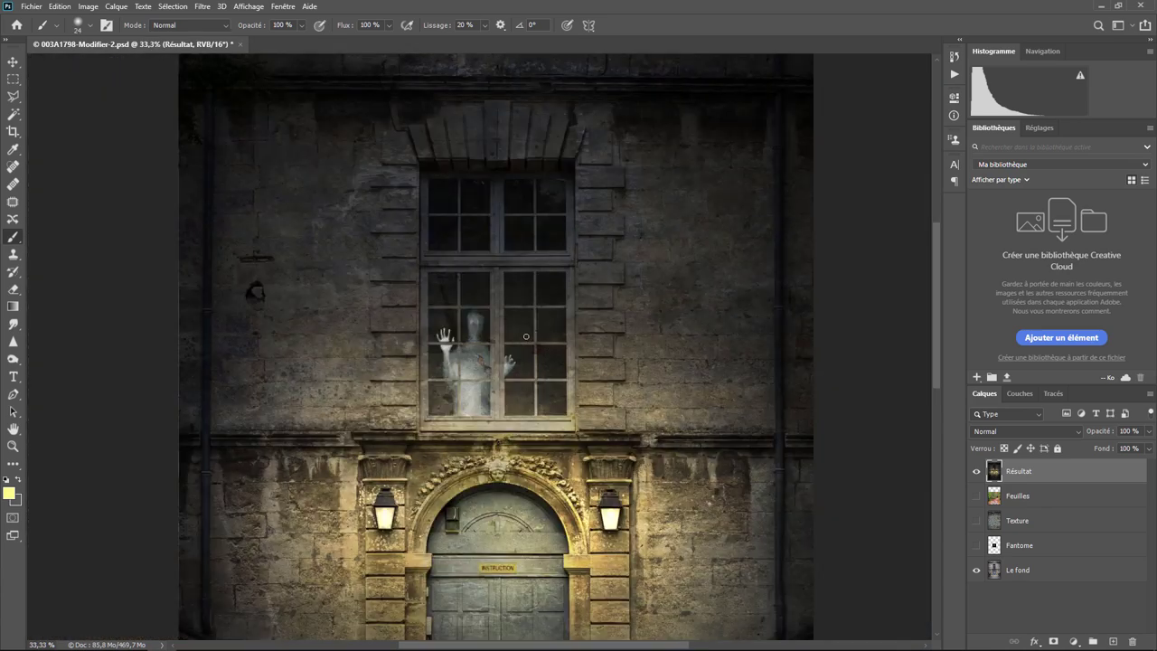
key(ctrl+minus)
key(ctrl+minus)
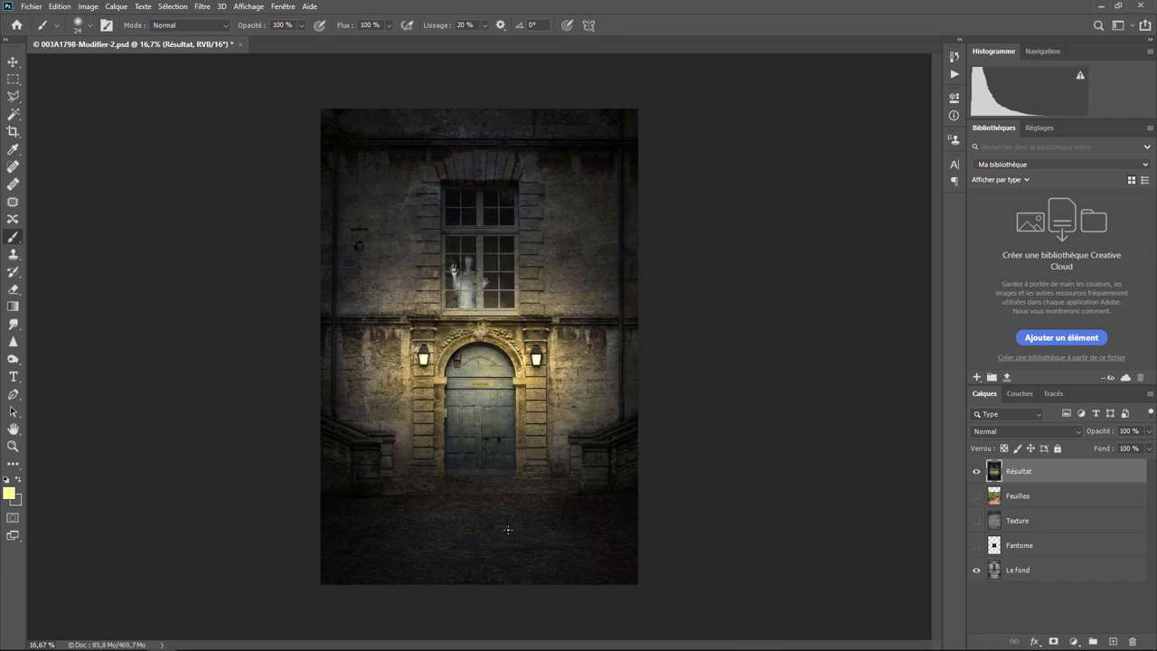
key(ctrl+plus)
key(ctrl+plus)
drag(501, 620, 501, 332)
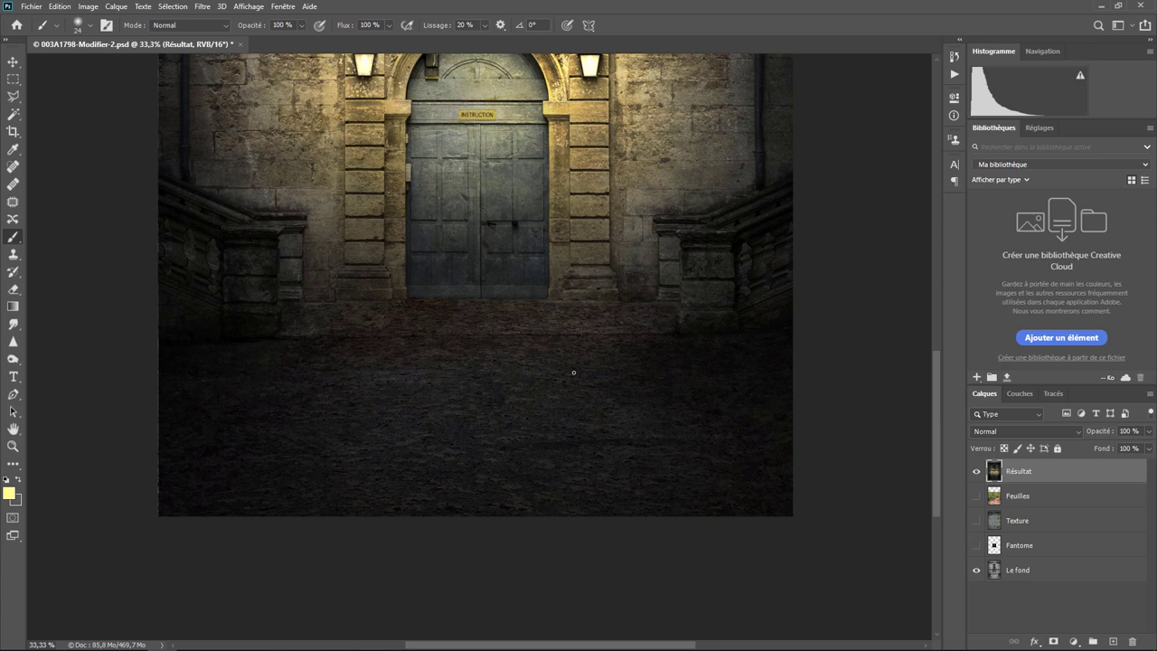
key(ctrl+minus)
key(ctrl+minus)
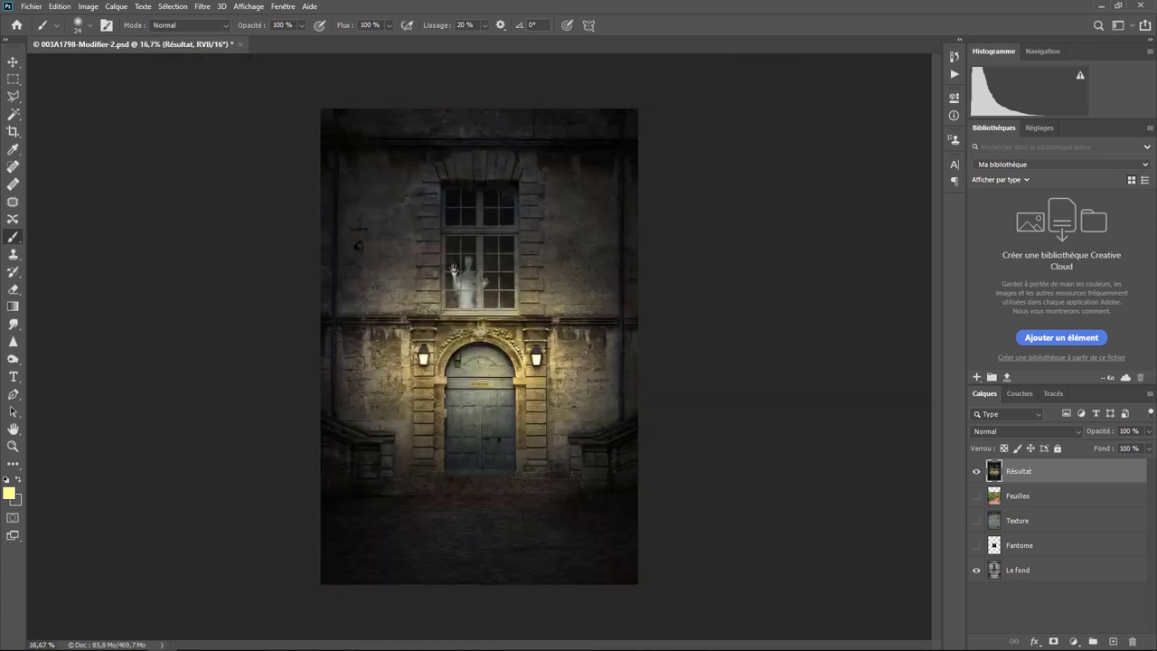
click(976, 471)
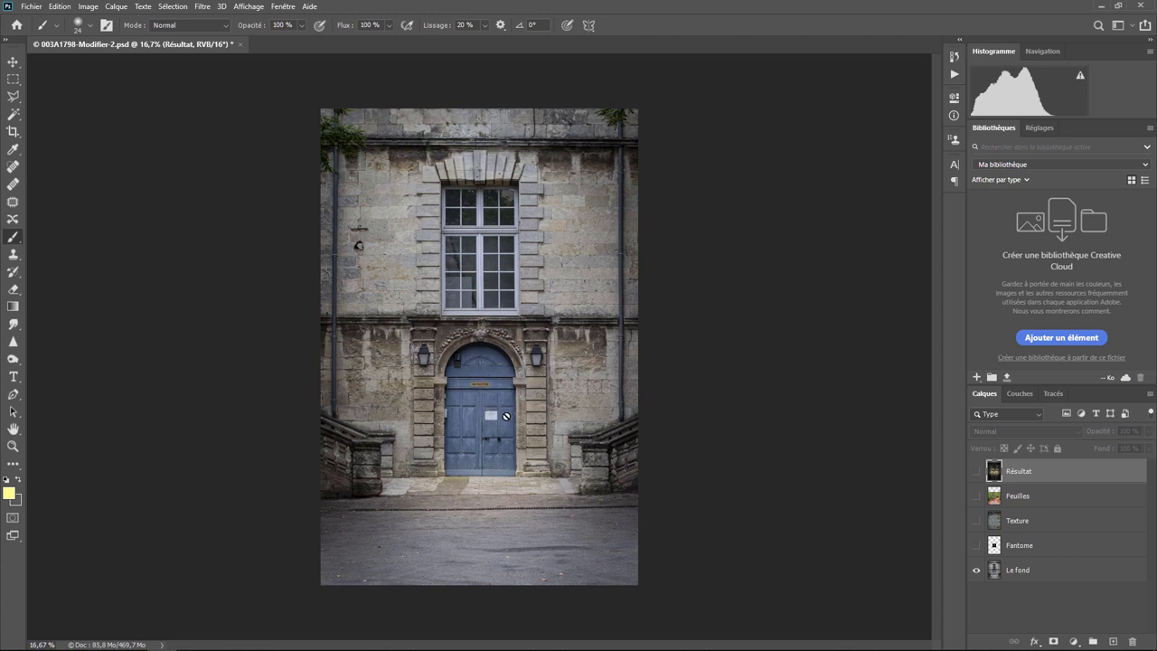
click(977, 471)
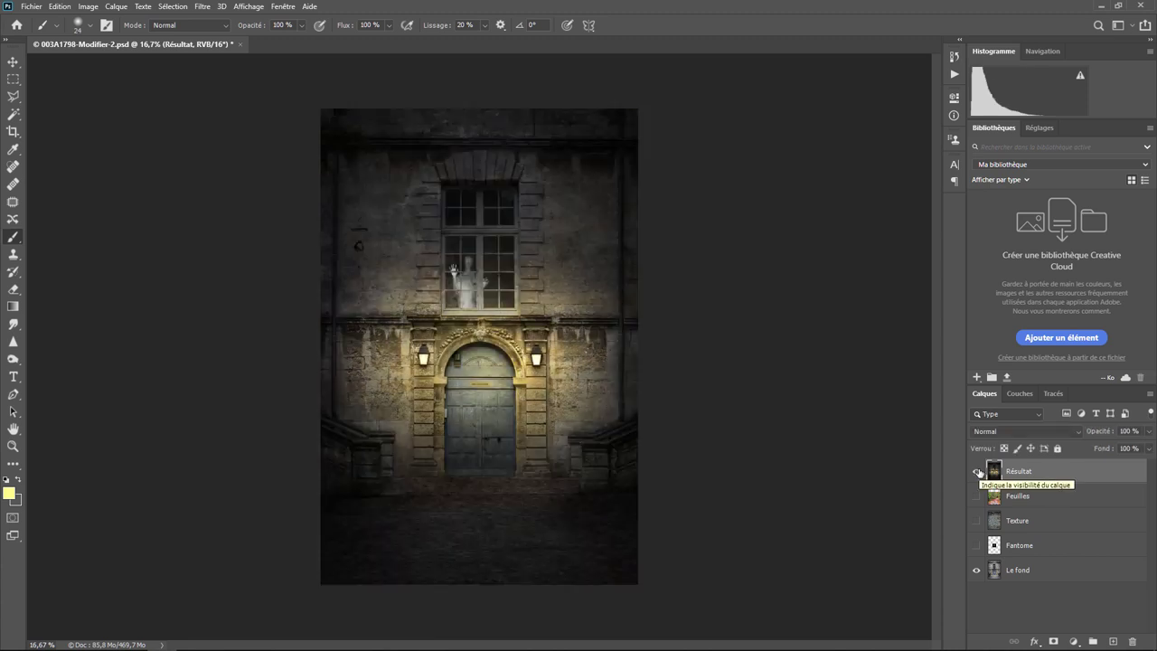
click(977, 471)
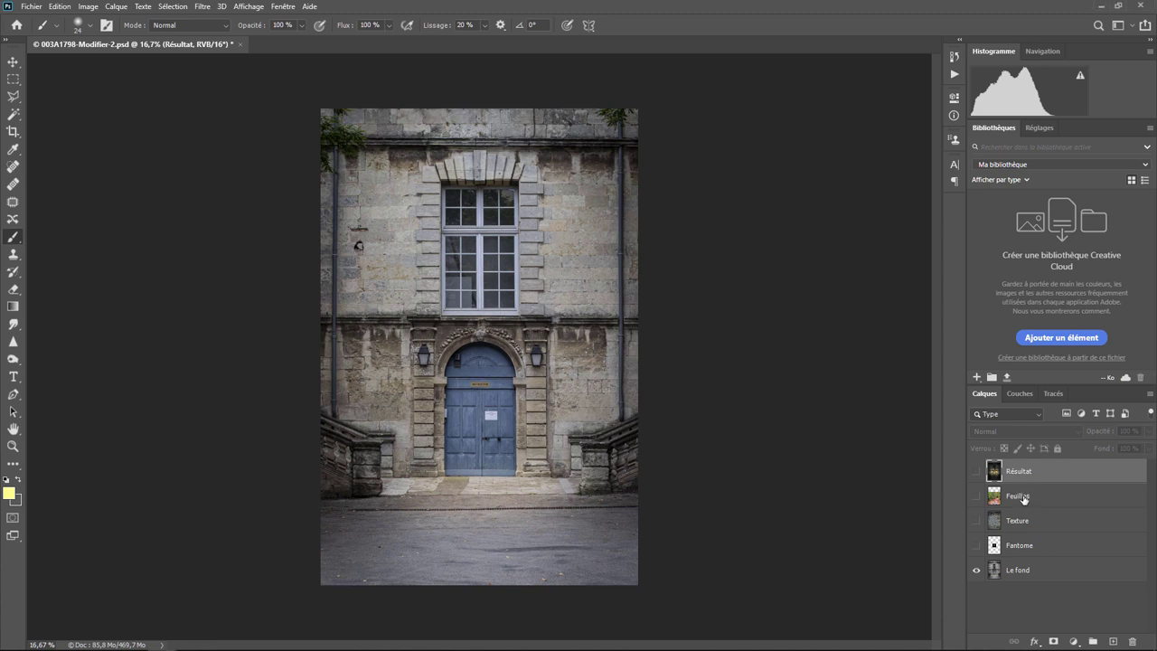
Duplicate the Feuilles, Texture, Fantome and Le fond layers, leaving only Le fond copie visible.
click(976, 495)
click(978, 521)
click(976, 546)
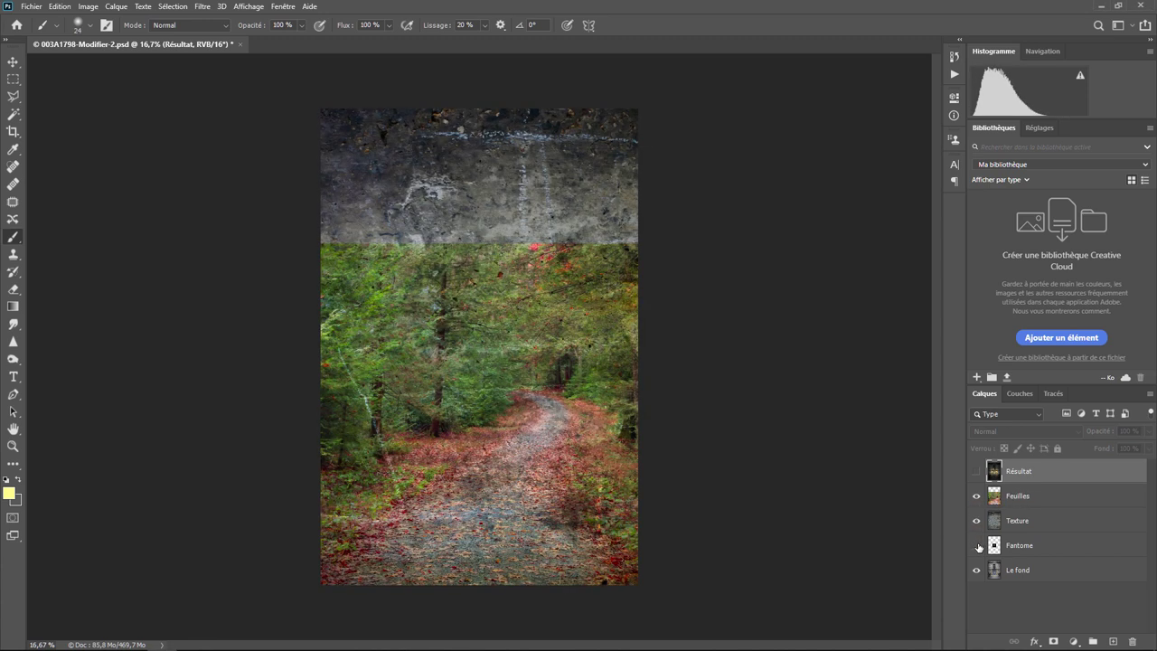
click(1063, 498)
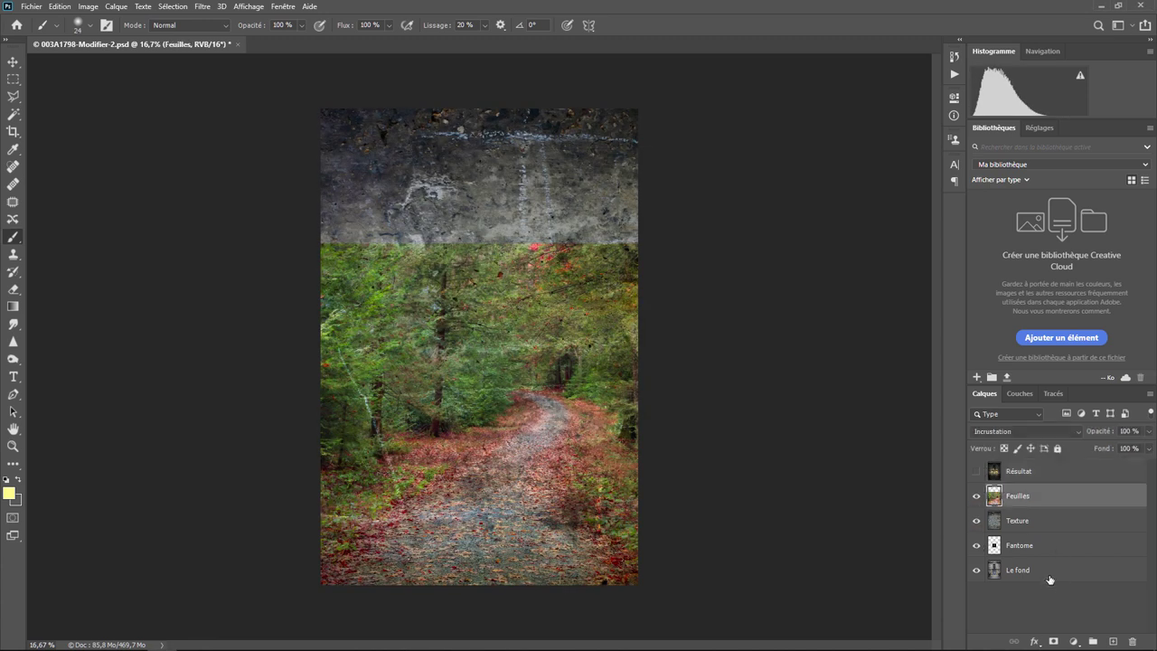
shift+click(1051, 576)
right_click(1050, 580)
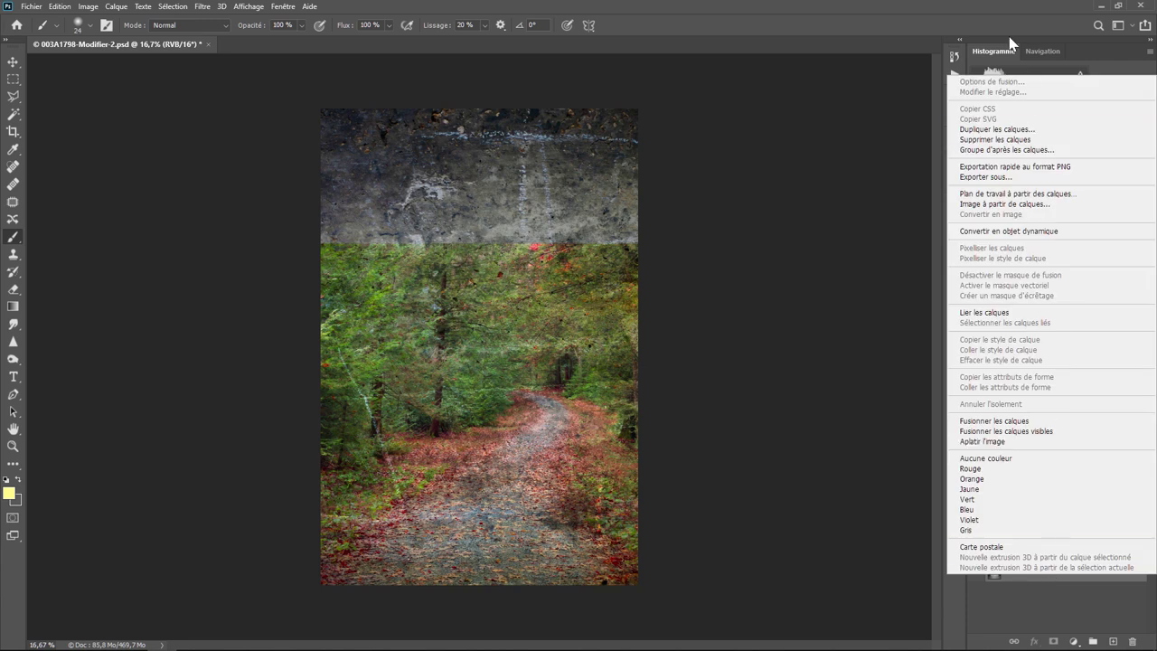
click(1008, 131)
click(897, 256)
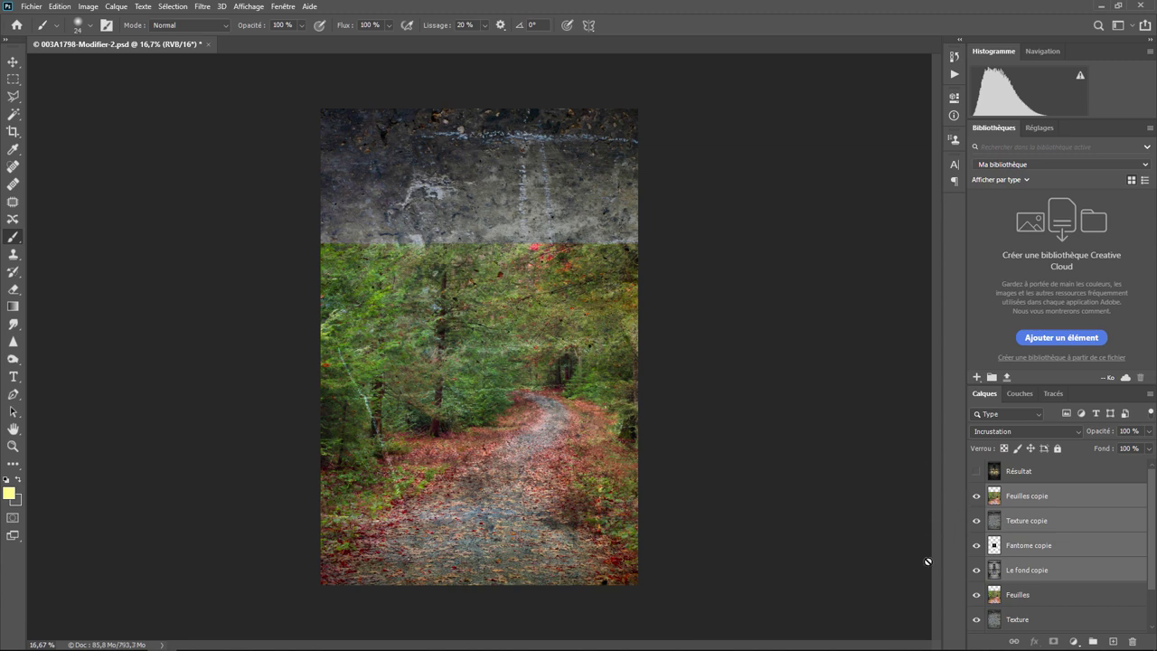
click(1065, 571)
drag(977, 542, 976, 497)
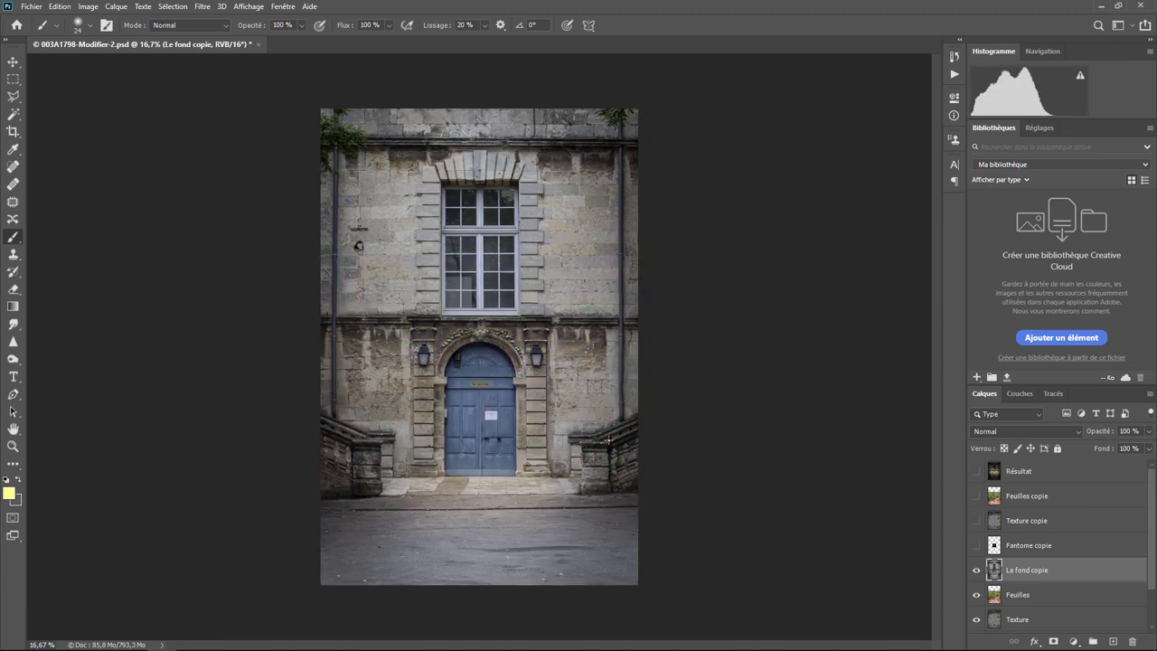
Zoom in to about 300% on the paper notice on the blue door.
key(ctrl+plus)
key(ctrl+plus)
key(ctrl+plus)
key(ctrl+plus)
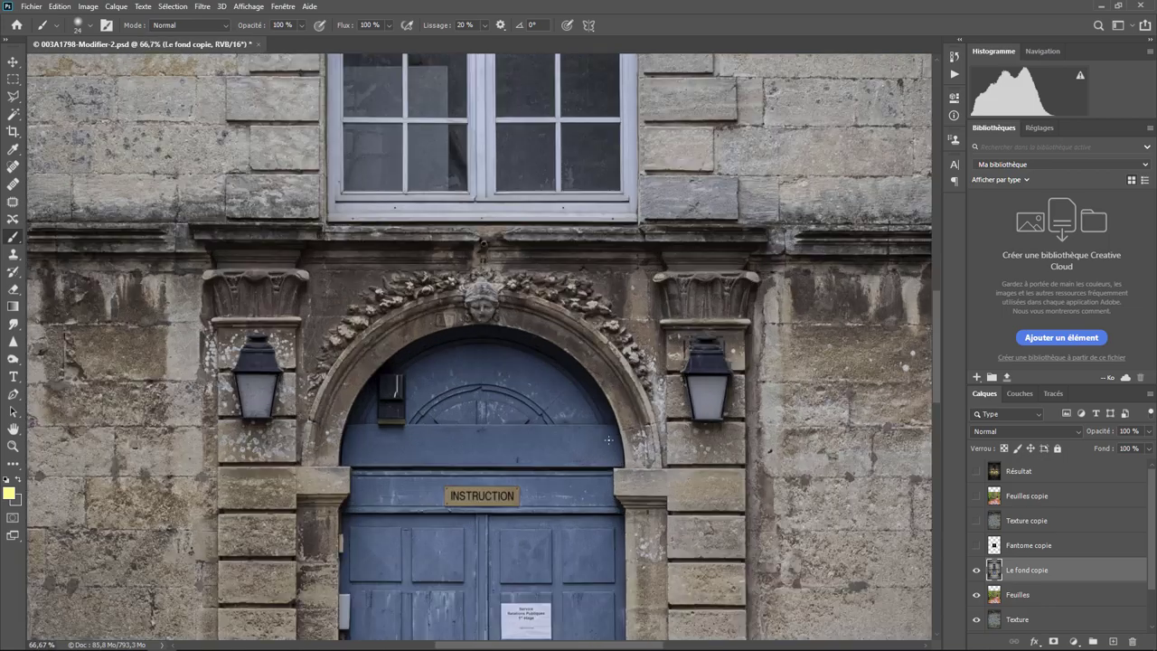
drag(531, 516, 532, 184)
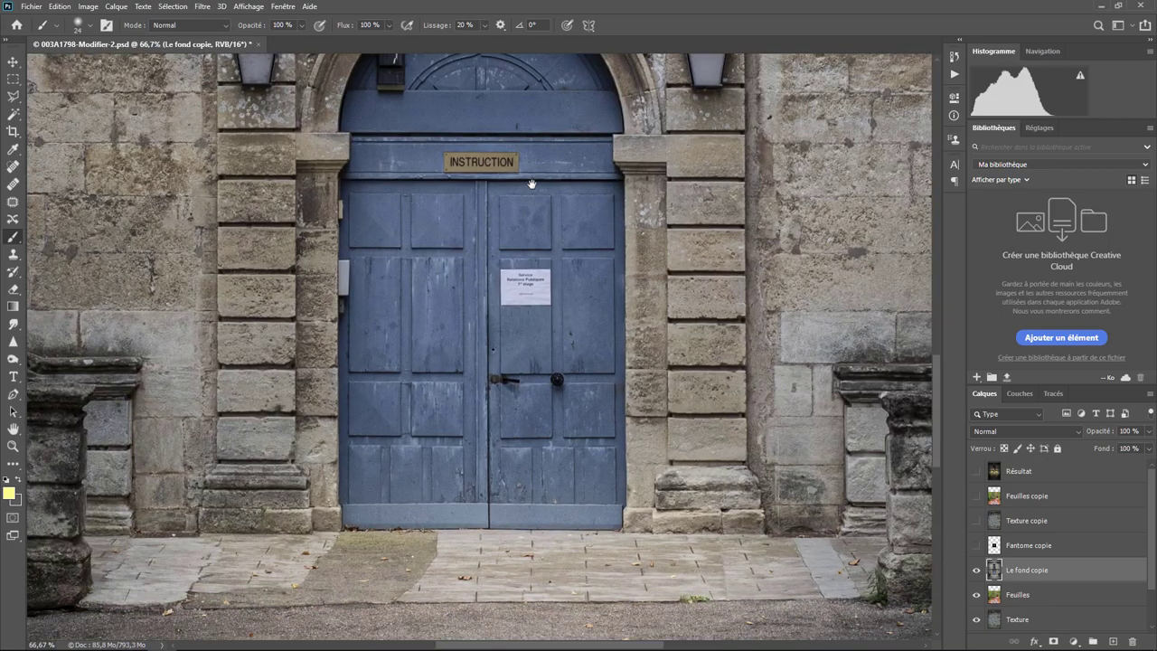
key(ctrl+plus)
key(ctrl+plus)
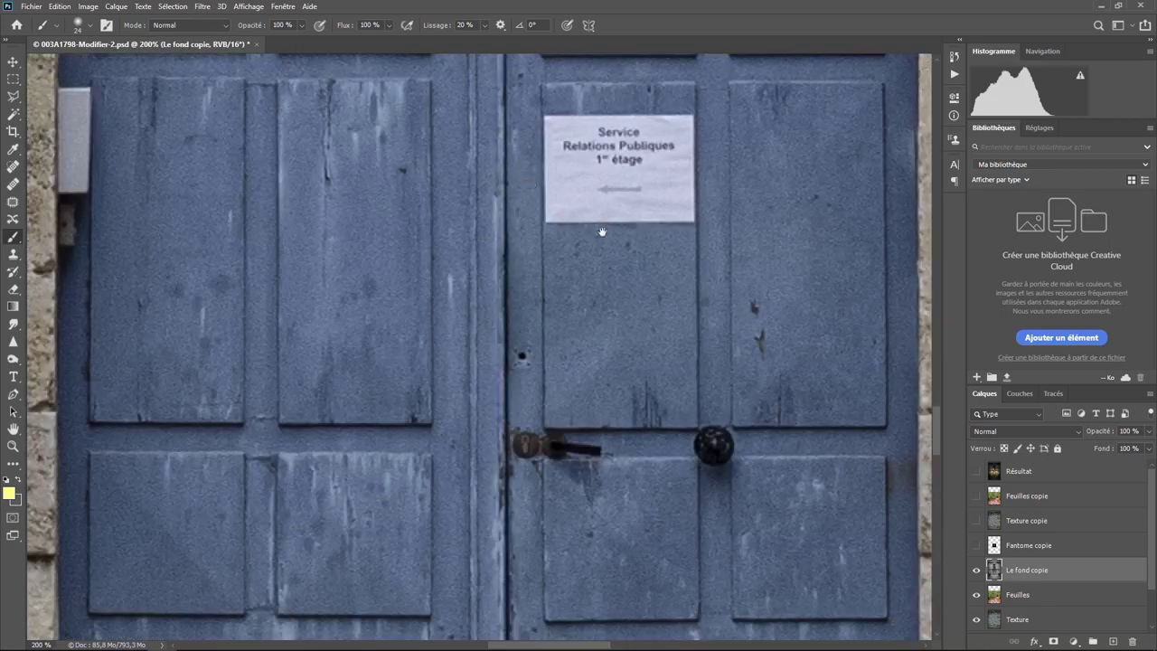
drag(602, 233, 498, 353)
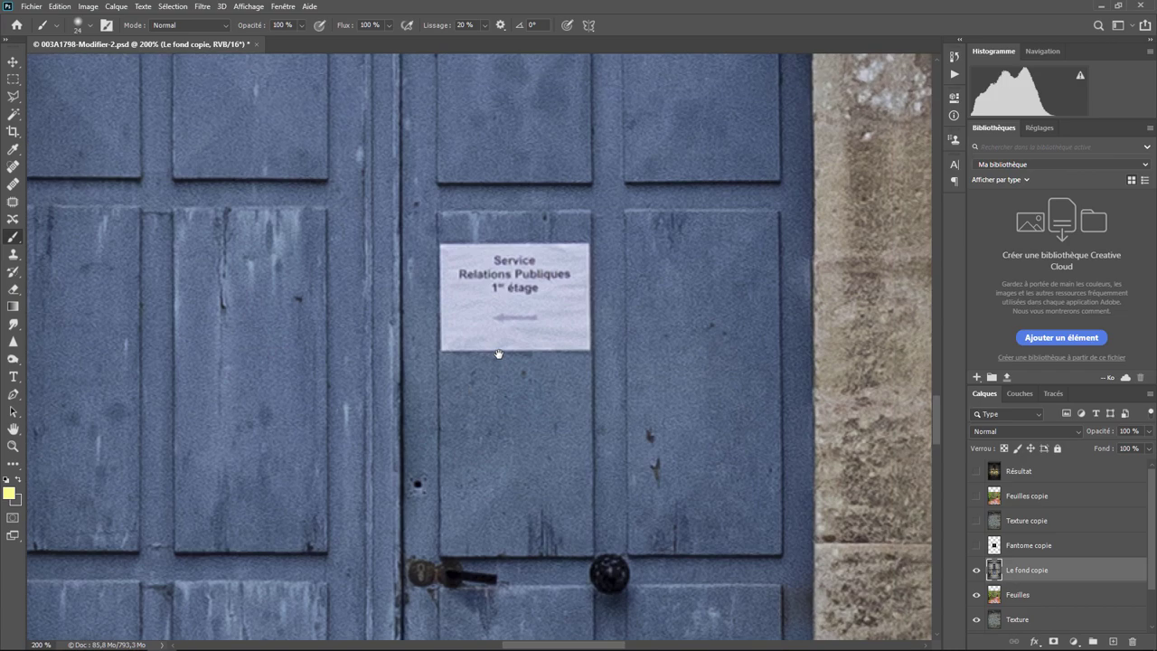
scroll(498, 353, down, 3)
scroll(498, 354, down, 1)
scroll(498, 354, up, 2)
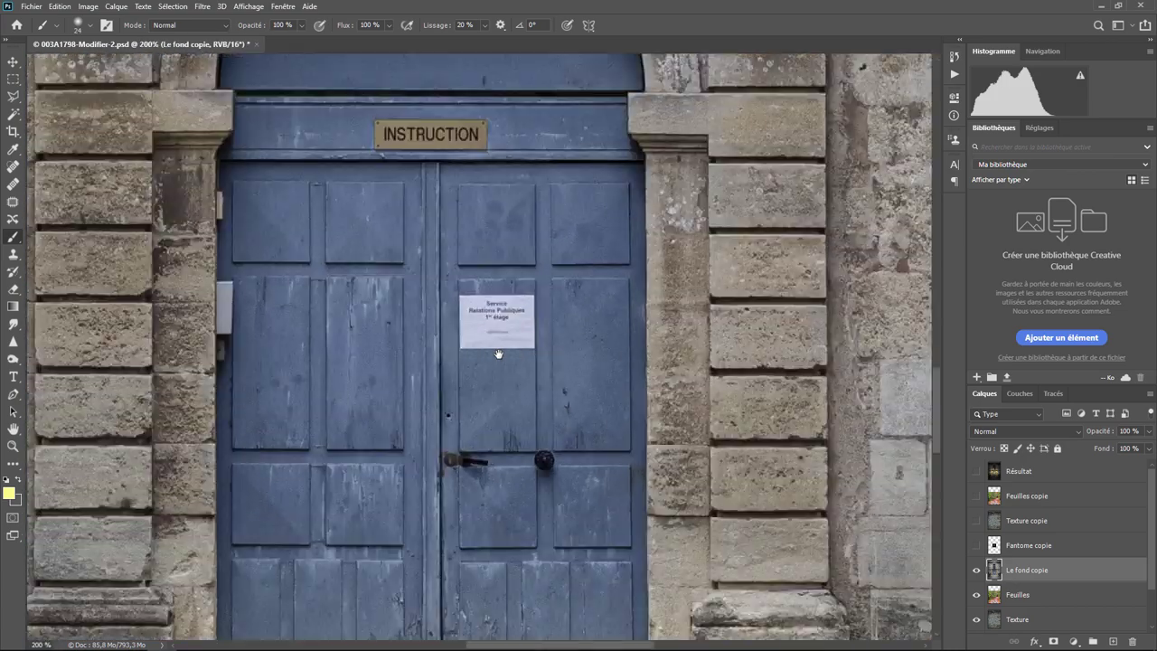
scroll(498, 353, up, 3)
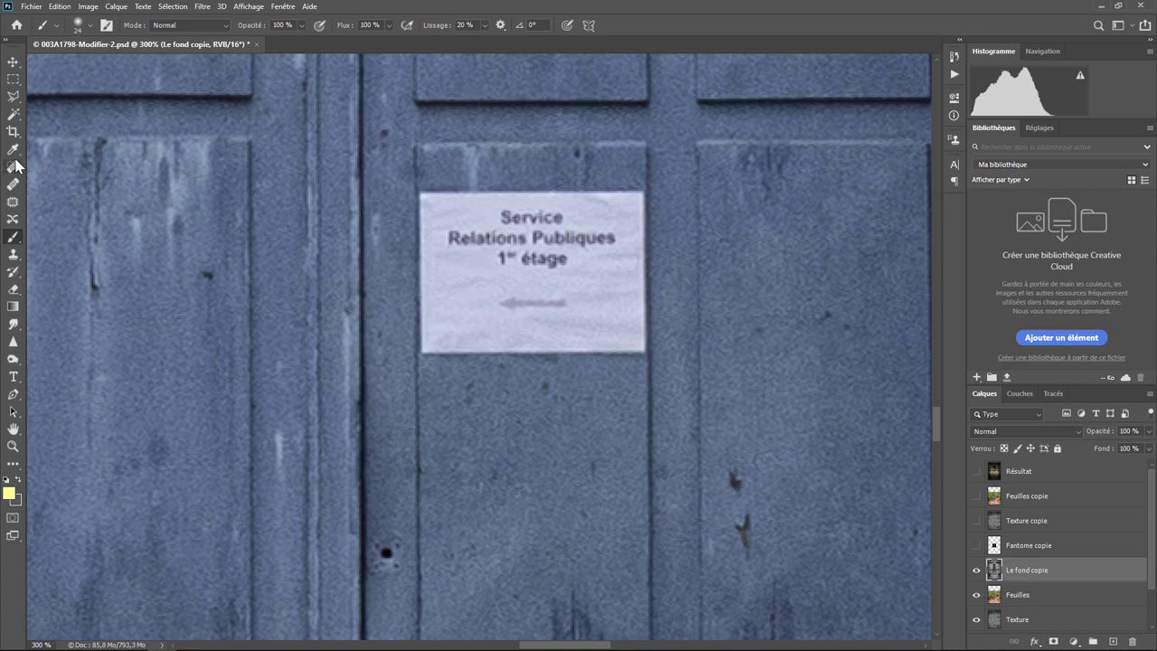
click(14, 257)
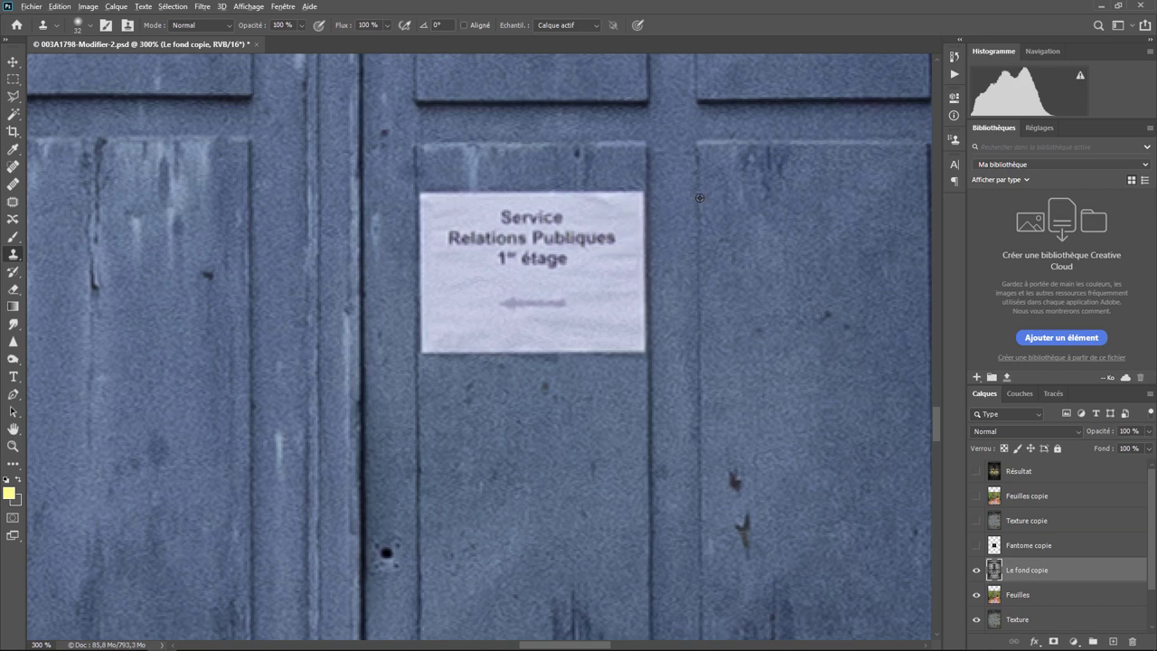
Clone clean door texture over the notice's corner and left part, undoing a misplaced stroke.
alt+click(699, 198)
mouse_move(434, 226)
mouse_down()
mouse_move(416, 201)
mouse_move(431, 249)
mouse_move(429, 350)
mouse_move(452, 331)
mouse_move(452, 207)
mouse_move(588, 221)
mouse_move(536, 209)
mouse_up()
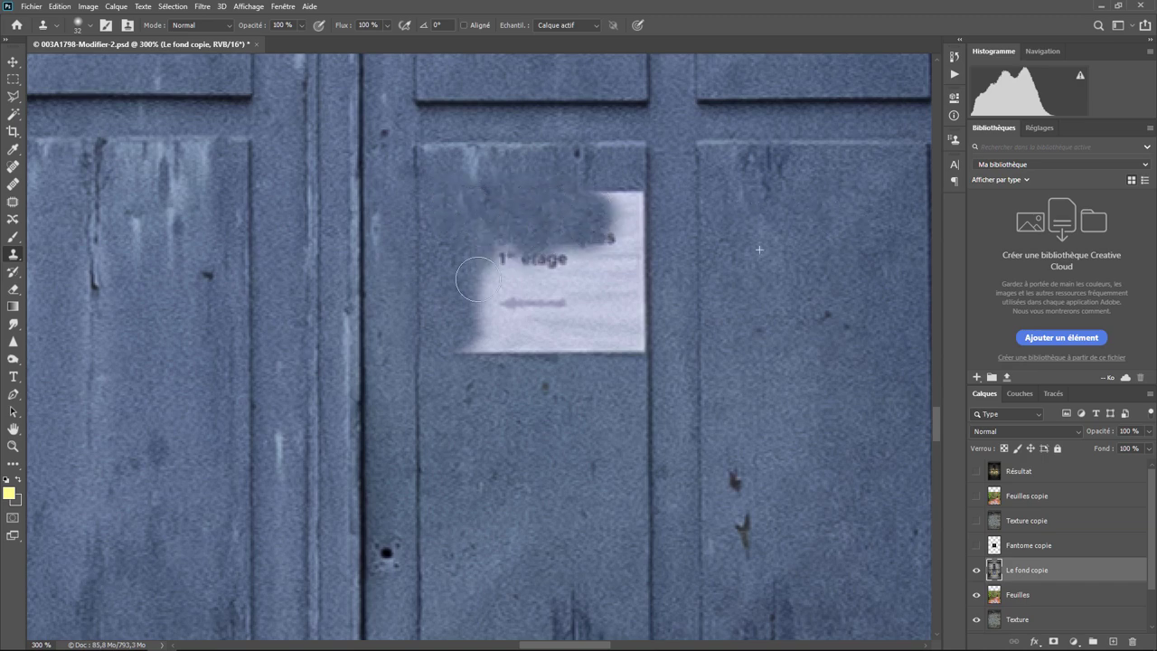
mouse_move(478, 280)
mouse_down()
mouse_move(491, 230)
mouse_move(473, 328)
mouse_up()
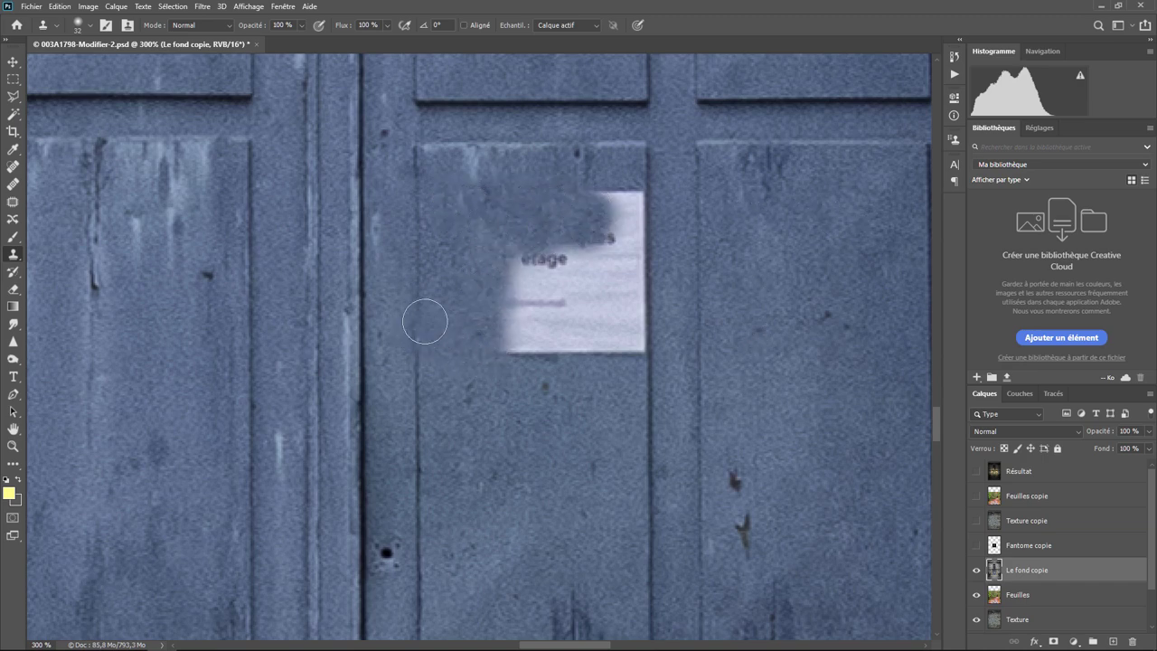
click(592, 337)
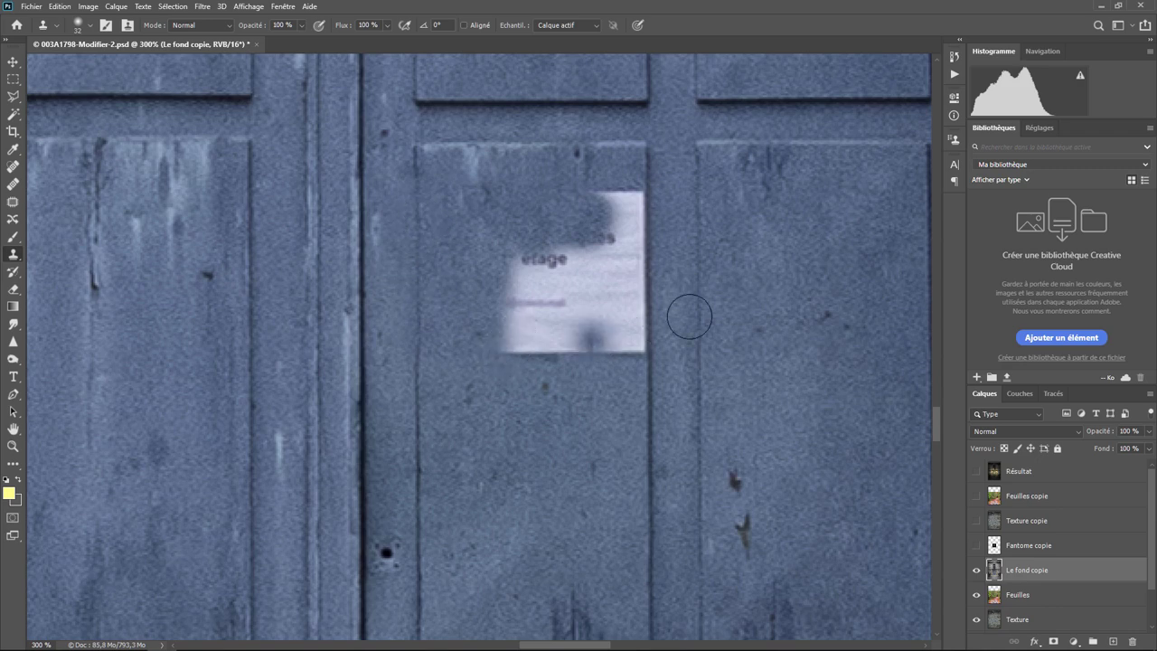
key(ctrl+z)
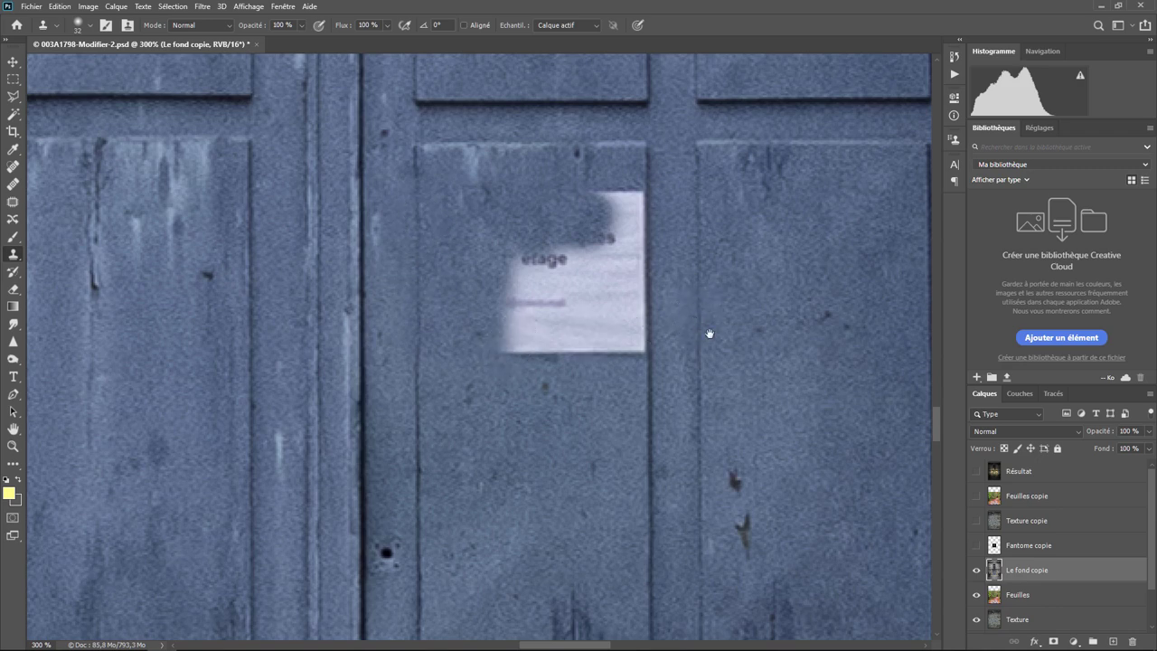
drag(706, 344, 506, 339)
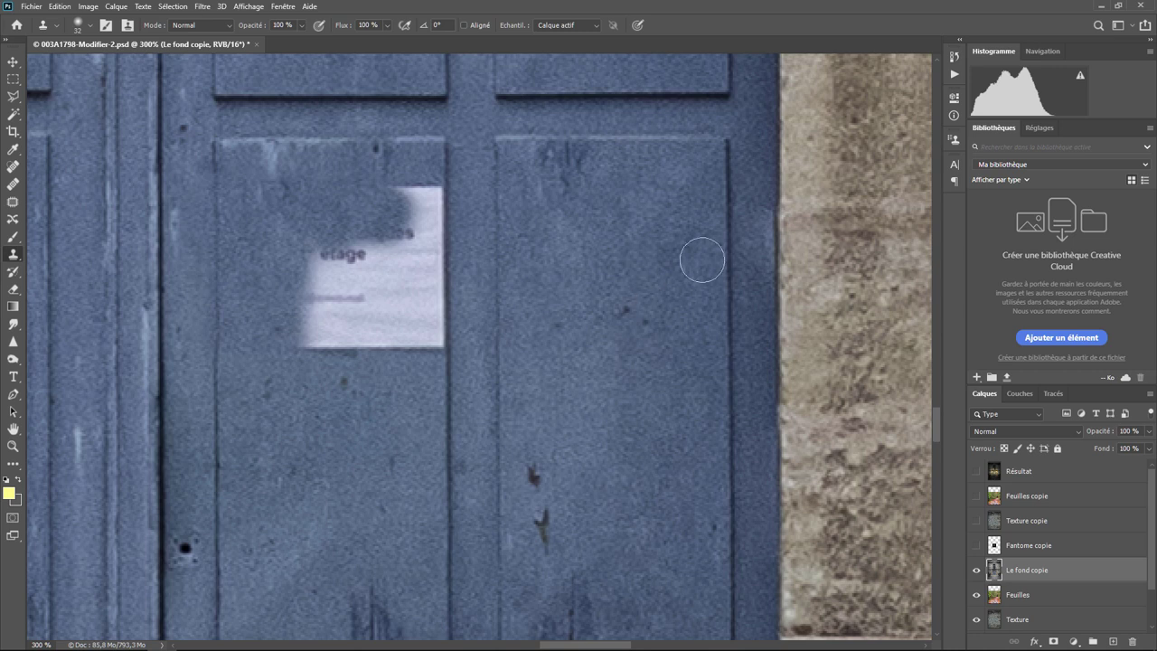
Set a new clone source and cover the rest of the sign and the left door panel.
alt+click(723, 215)
mouse_move(376, 207)
mouse_down()
mouse_move(438, 206)
mouse_move(295, 341)
mouse_move(414, 302)
mouse_move(413, 212)
mouse_move(356, 233)
mouse_move(374, 300)
mouse_move(362, 329)
mouse_move(328, 238)
mouse_move(334, 322)
mouse_up()
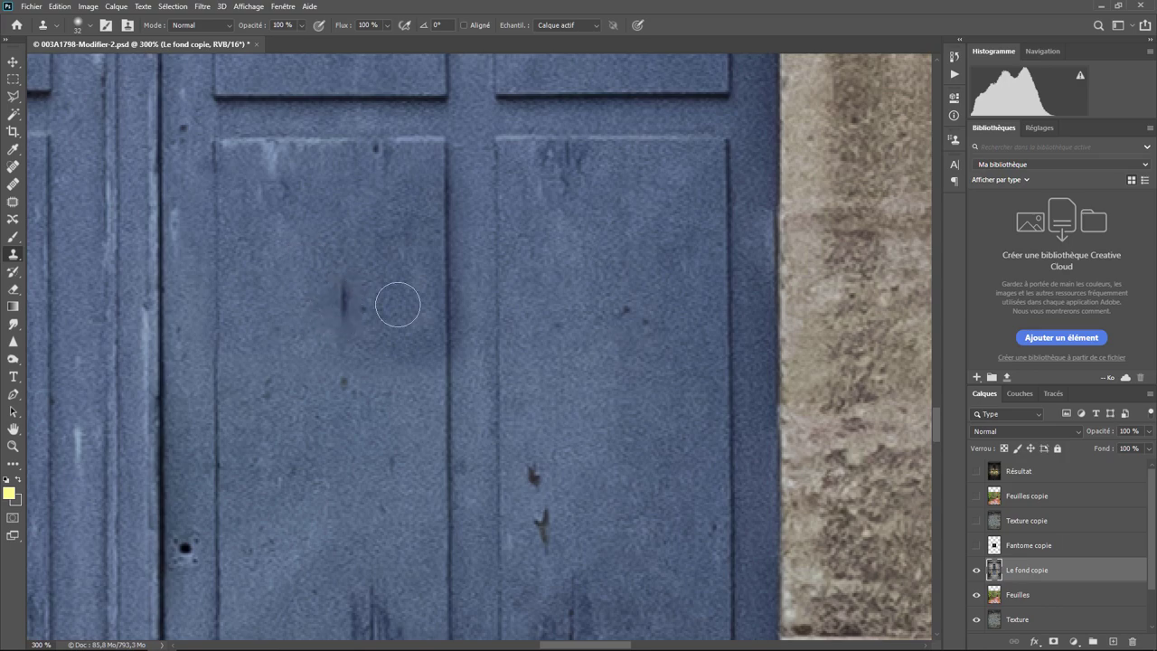
click(503, 315)
key(ctrl+z)
key(ctrl+minus)
key(ctrl+minus)
key(ctrl+minus)
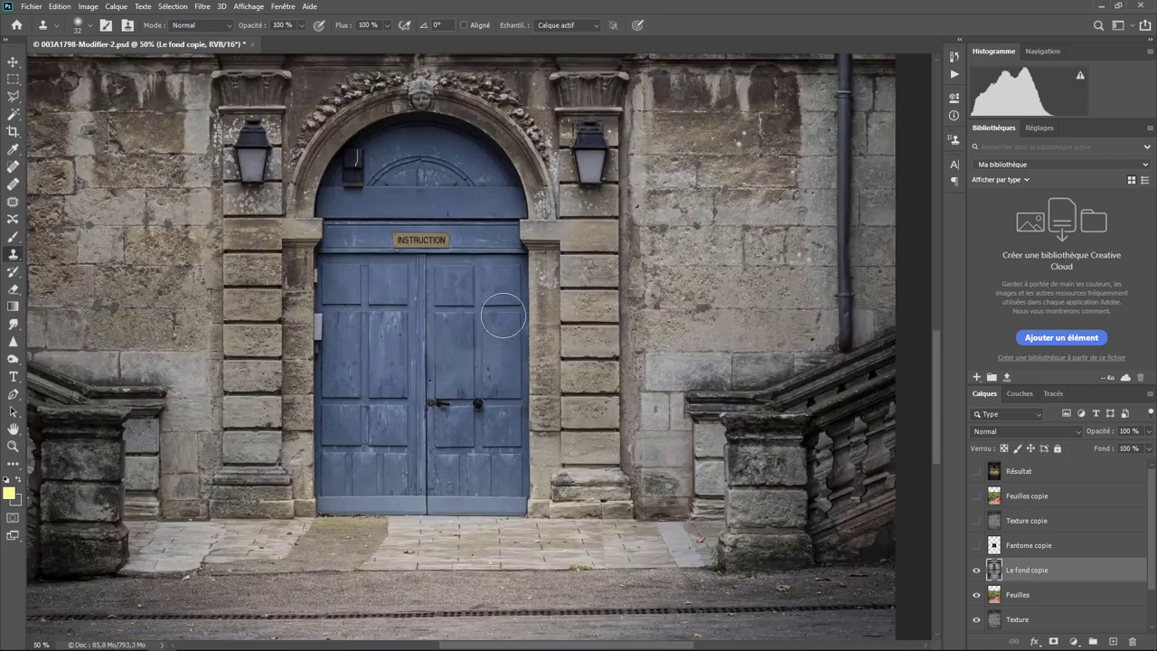
key(ctrl+plus)
key(ctrl+plus)
key(ctrl+plus)
key(ctrl+plus)
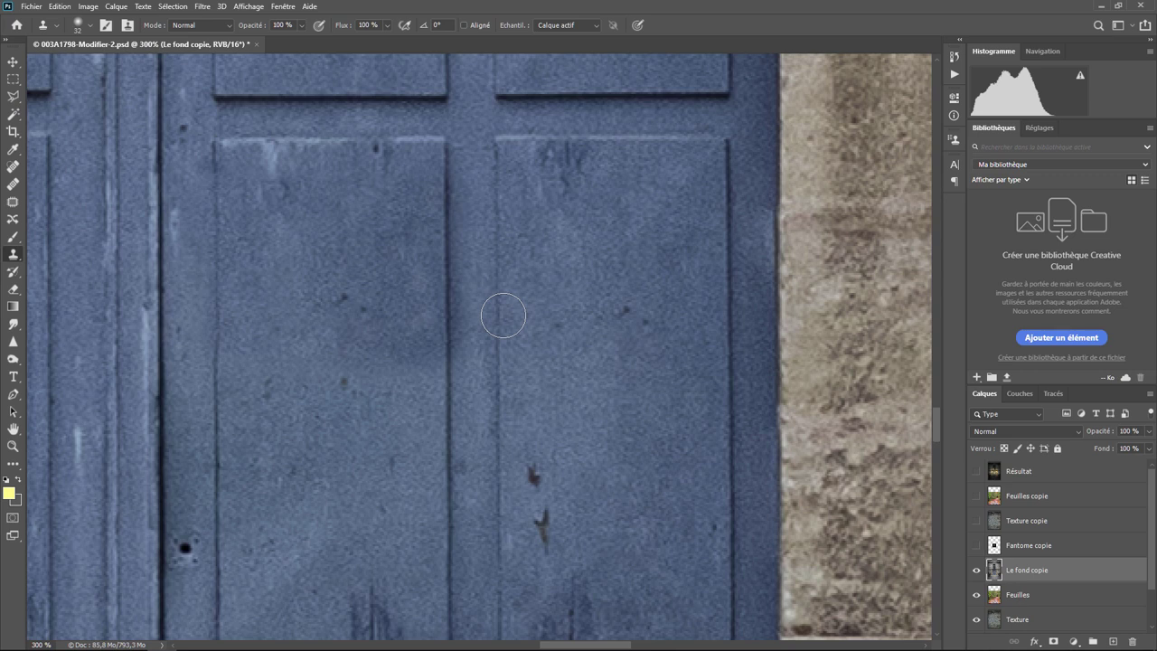
alt+click(81, 127)
click(396, 217)
key(ctrl+z)
click(365, 312)
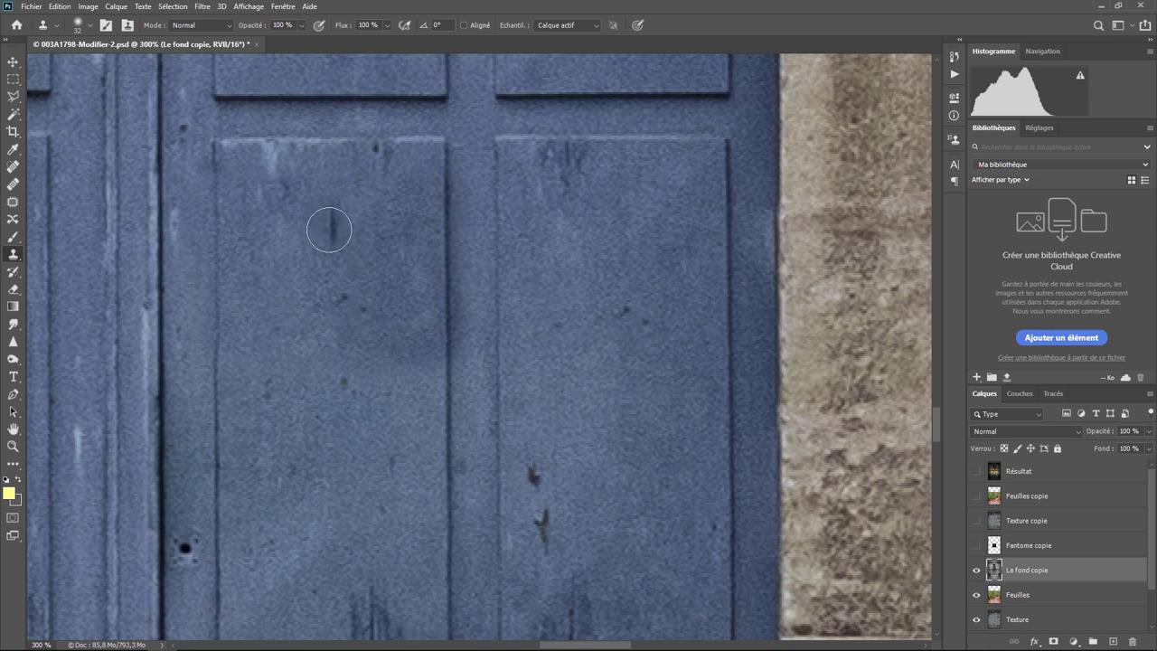
click(14, 204)
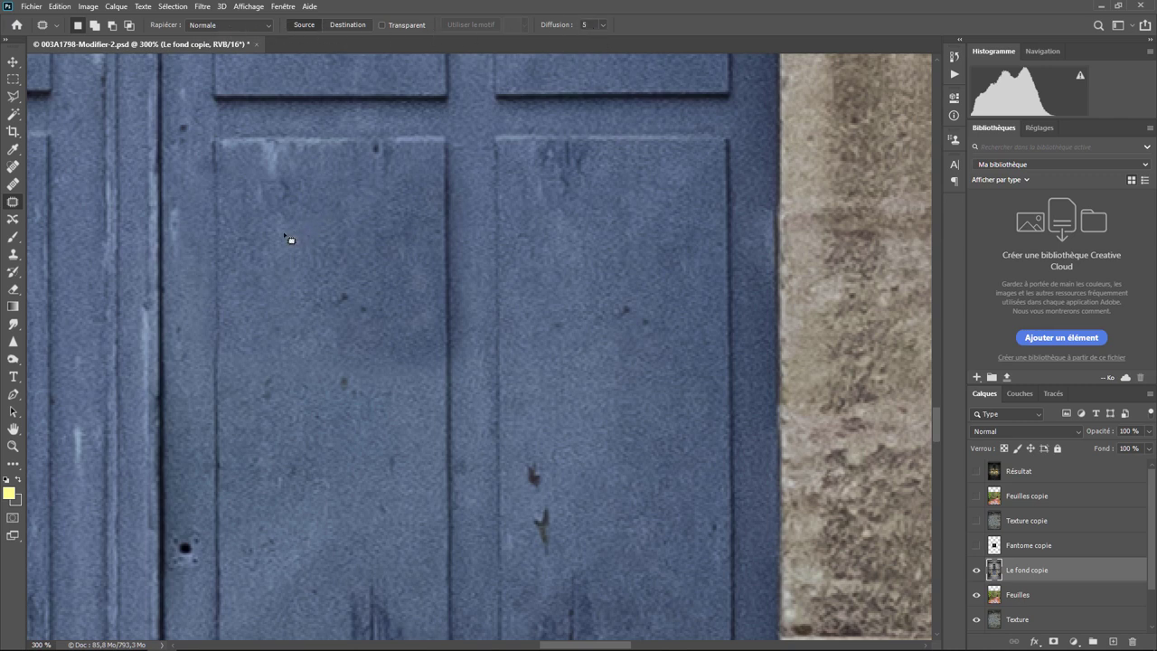
Patch the blotchy marks on the left door panel with clean door texture.
drag(284, 234, 429, 402)
drag(434, 407, 275, 297)
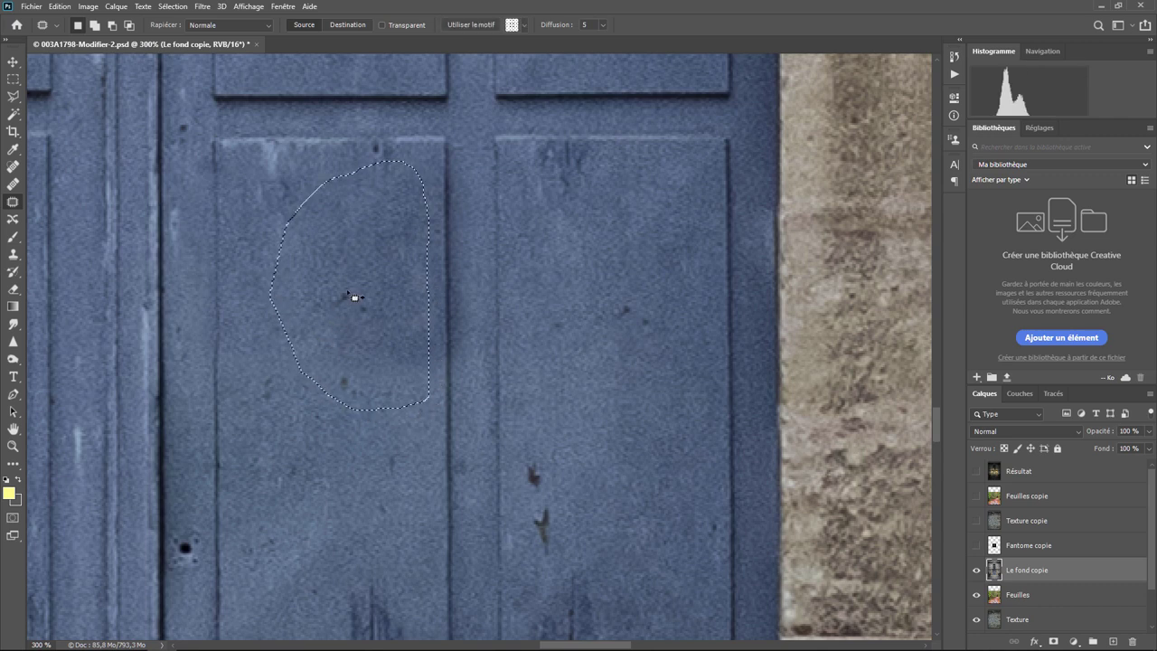
drag(354, 296, 638, 506)
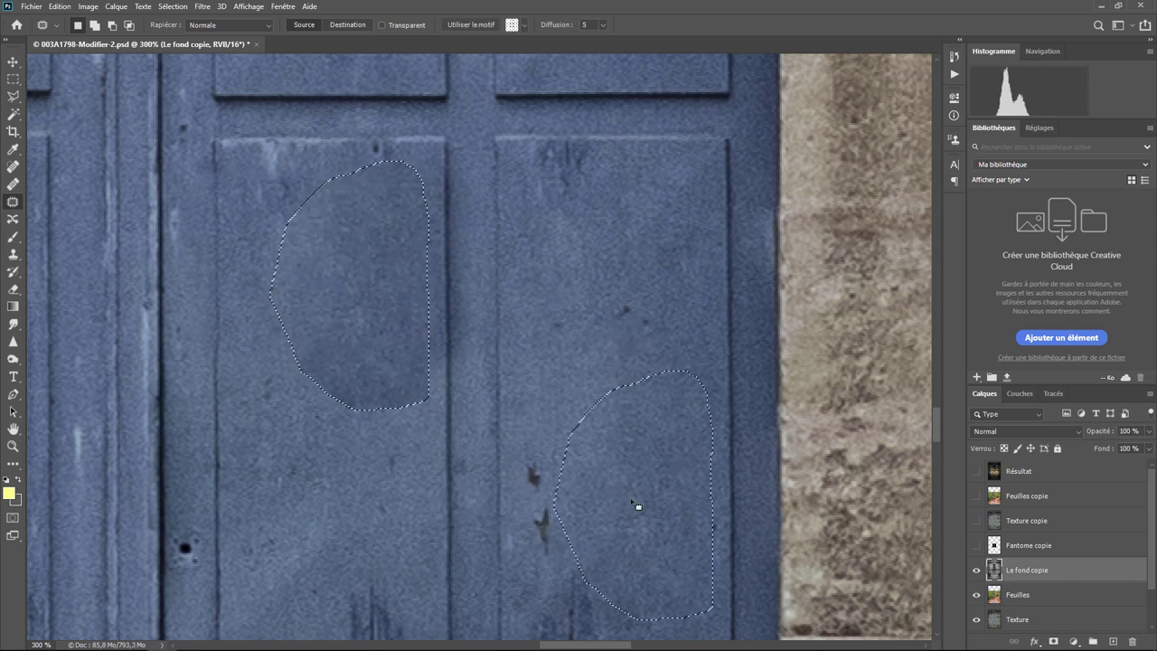
key(ctrl+d)
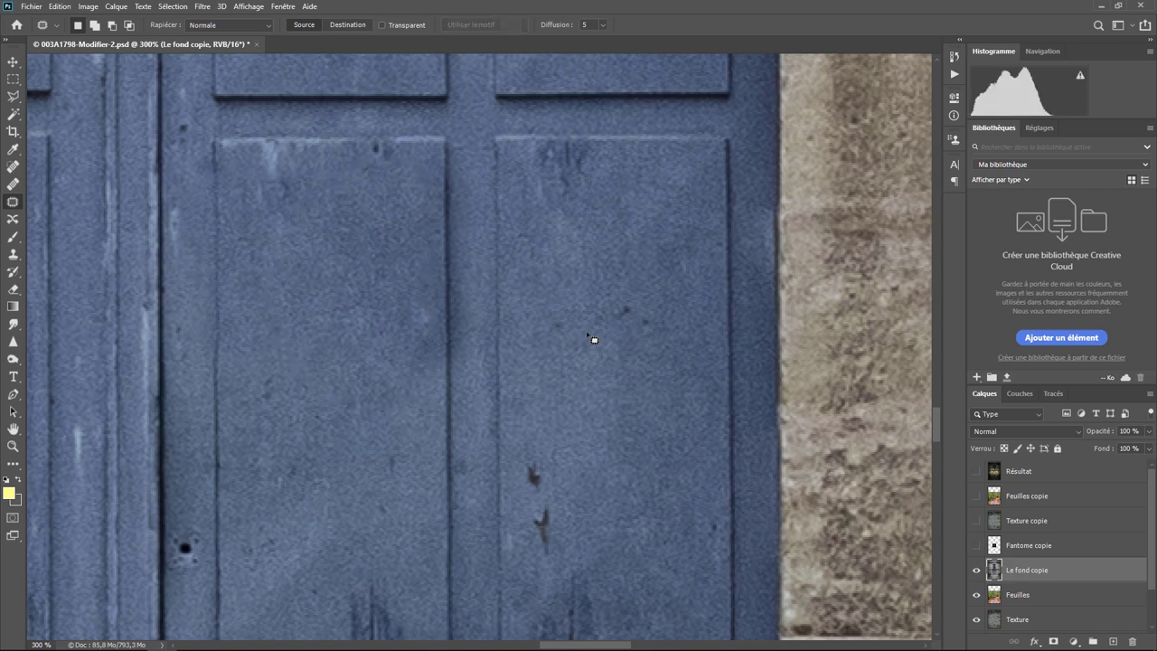
Patch out the drain grate in front of the door with the asphalt below it.
key(ctrl+minus)
key(ctrl+minus)
key(ctrl+minus)
key(ctrl+minus)
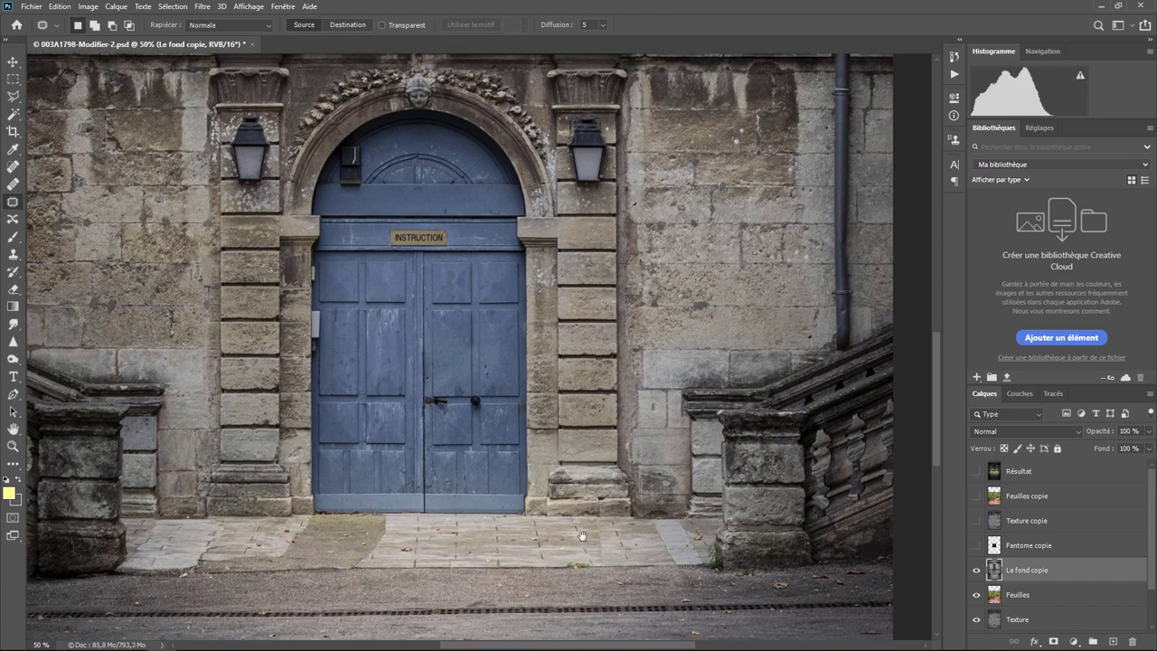
drag(605, 497, 454, 286)
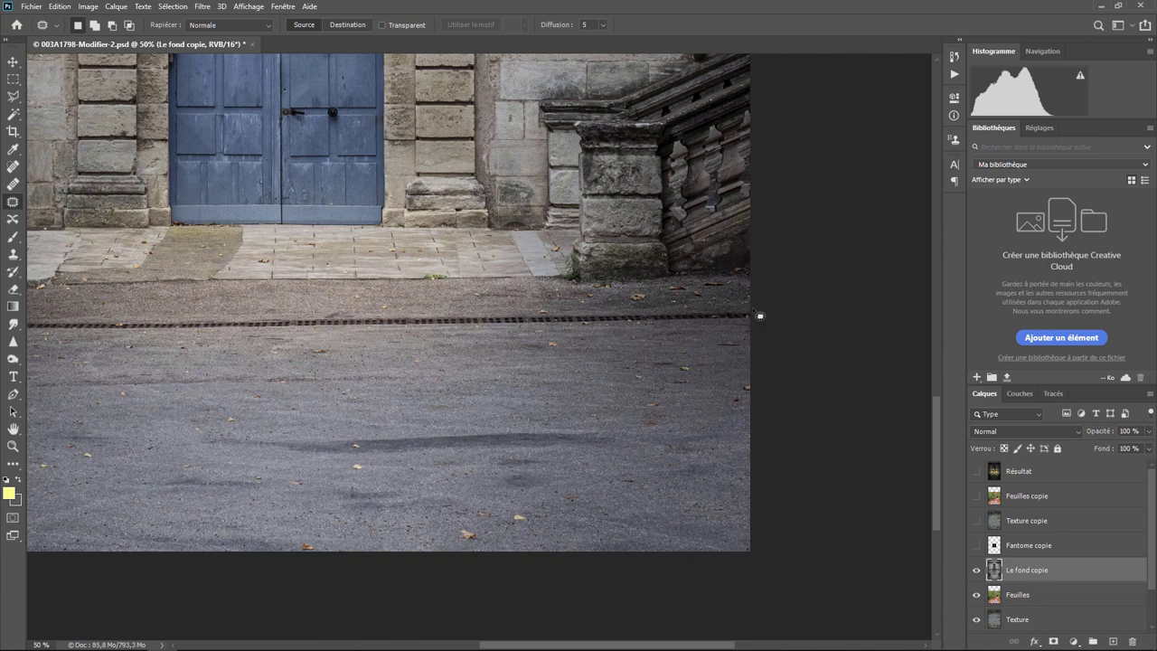
mouse_move(761, 316)
mouse_down()
mouse_move(612, 316)
mouse_move(440, 343)
mouse_up()
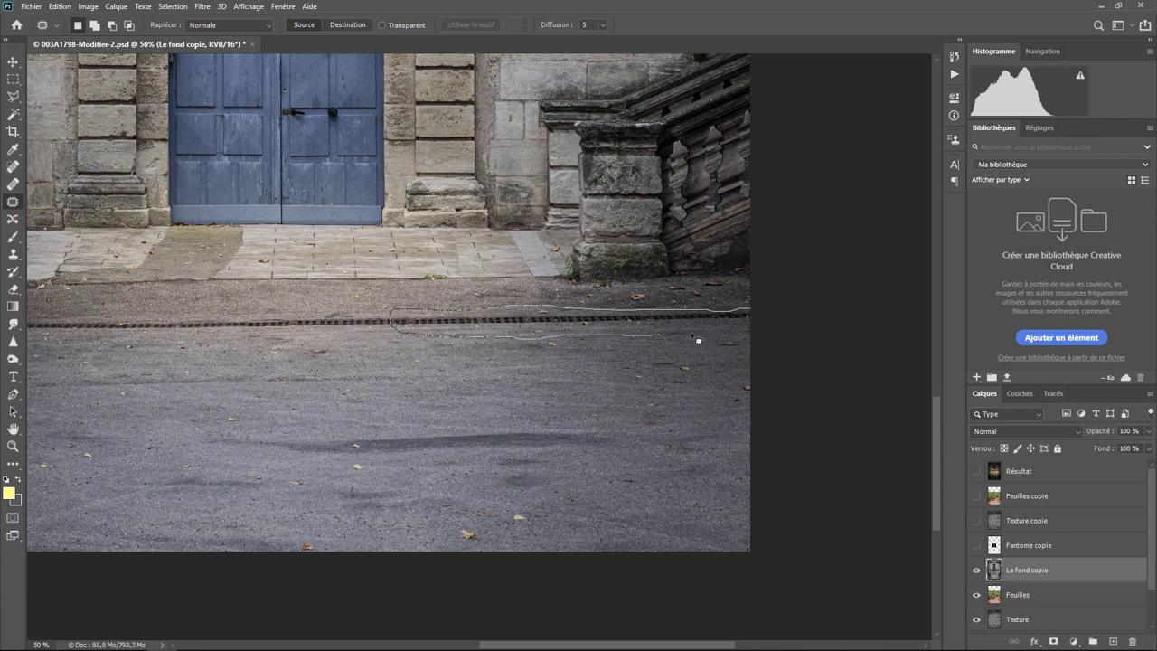
drag(440, 343, 762, 337)
drag(568, 320, 552, 379)
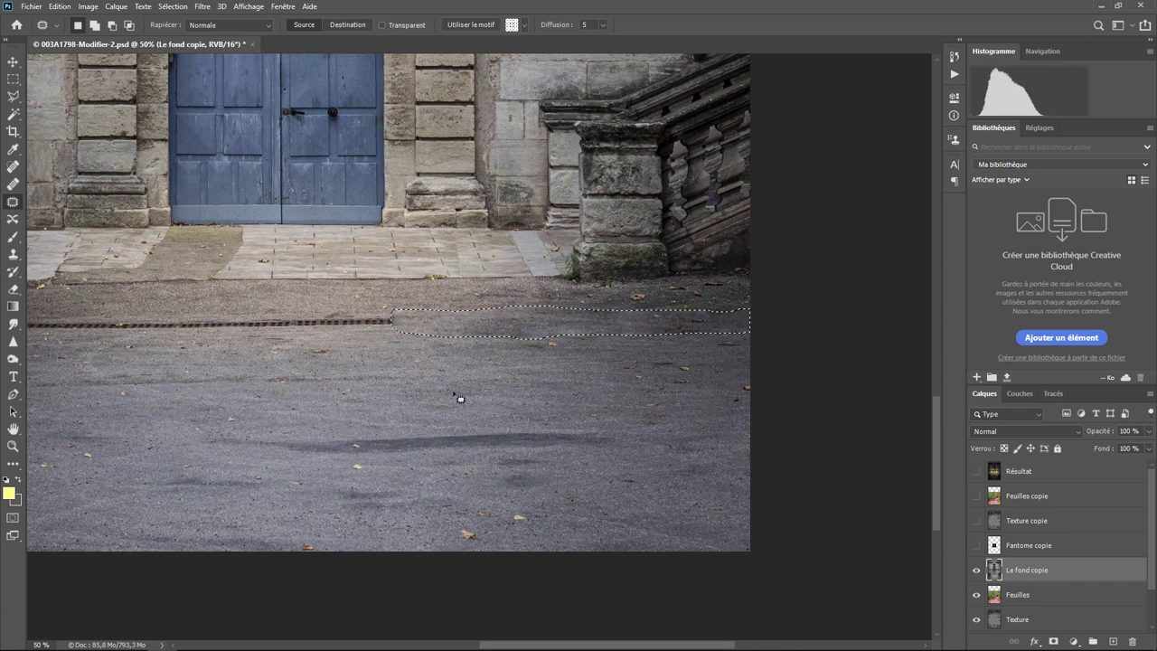
drag(414, 399, 742, 409)
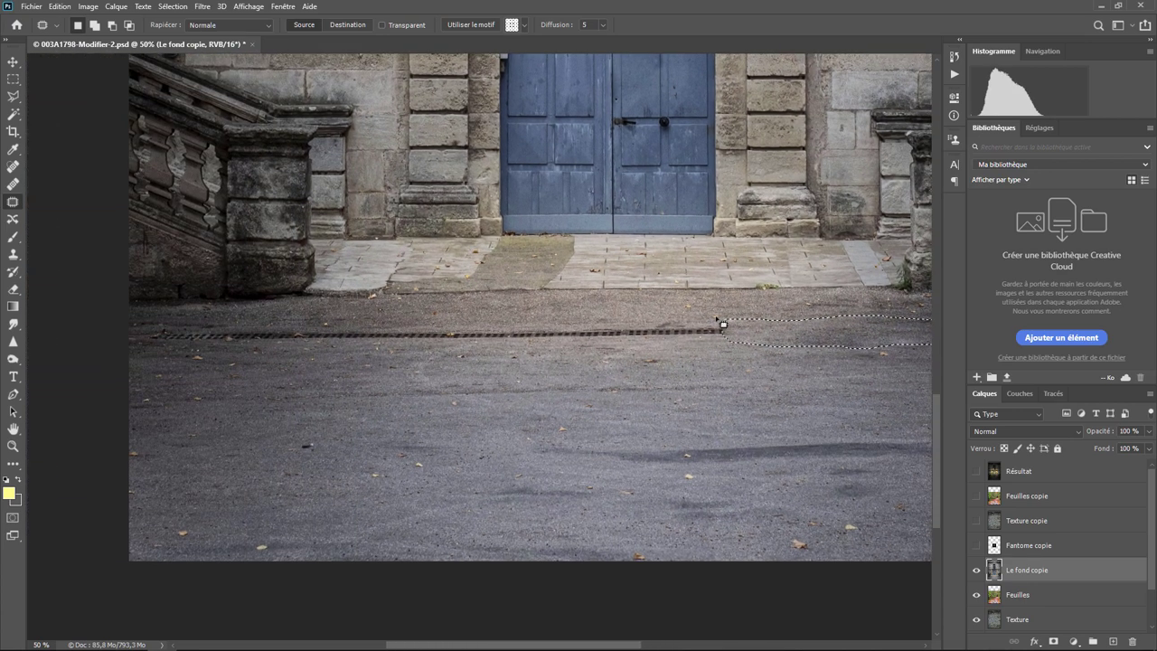
mouse_move(723, 316)
mouse_down()
mouse_move(421, 338)
mouse_move(539, 356)
mouse_move(747, 339)
mouse_up()
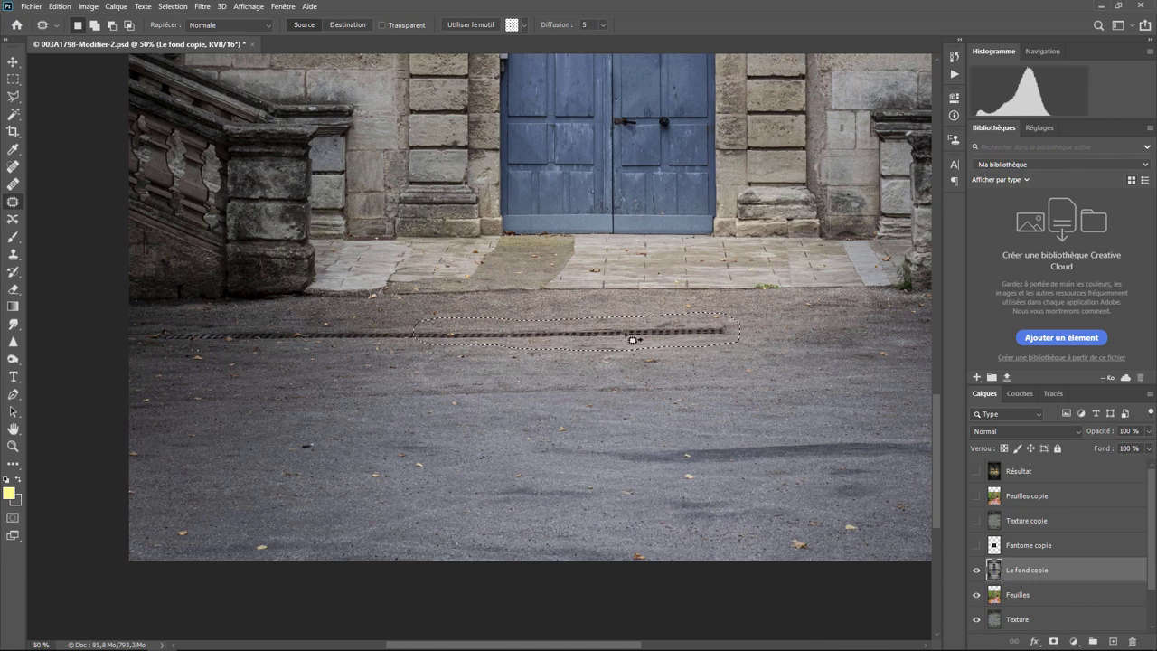
drag(626, 336, 664, 402)
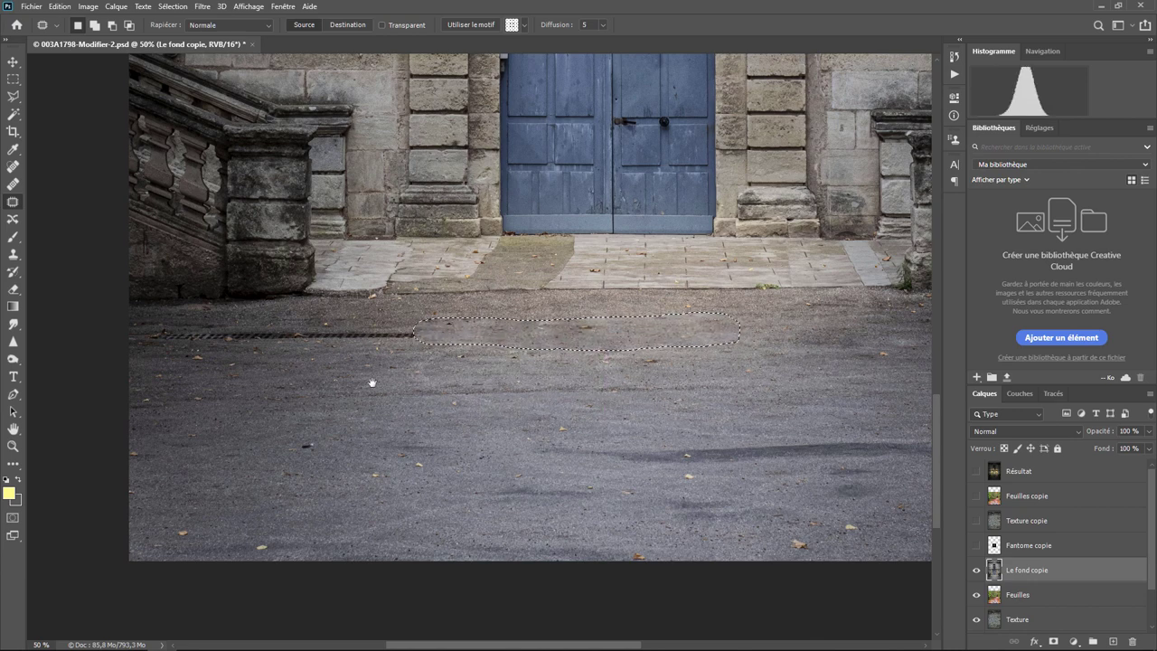
mouse_move(374, 383)
mouse_down()
mouse_move(550, 403)
mouse_move(614, 375)
mouse_up()
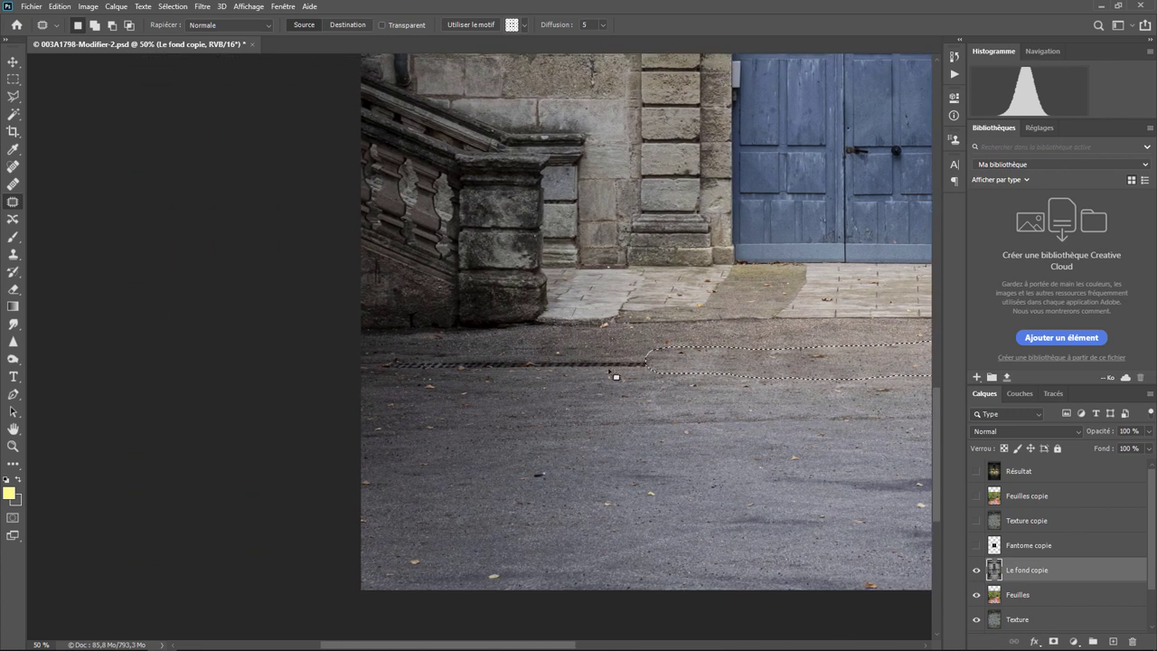
click(407, 361)
mouse_move(407, 361)
mouse_down()
mouse_move(497, 390)
mouse_move(378, 366)
mouse_up()
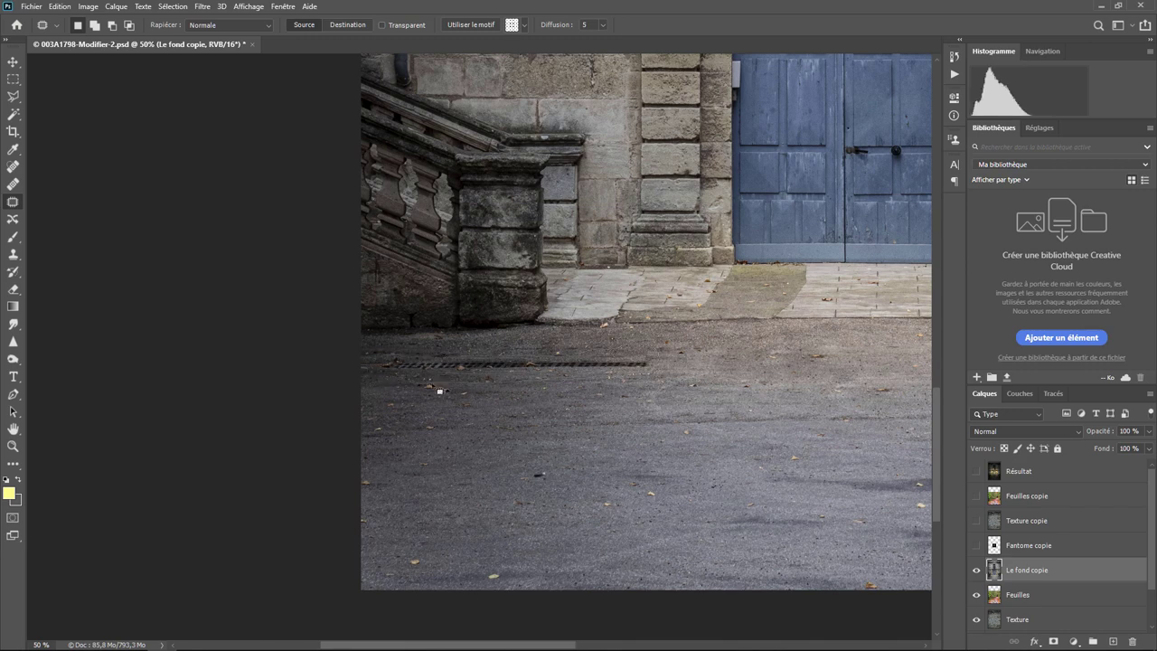
drag(483, 377, 493, 420)
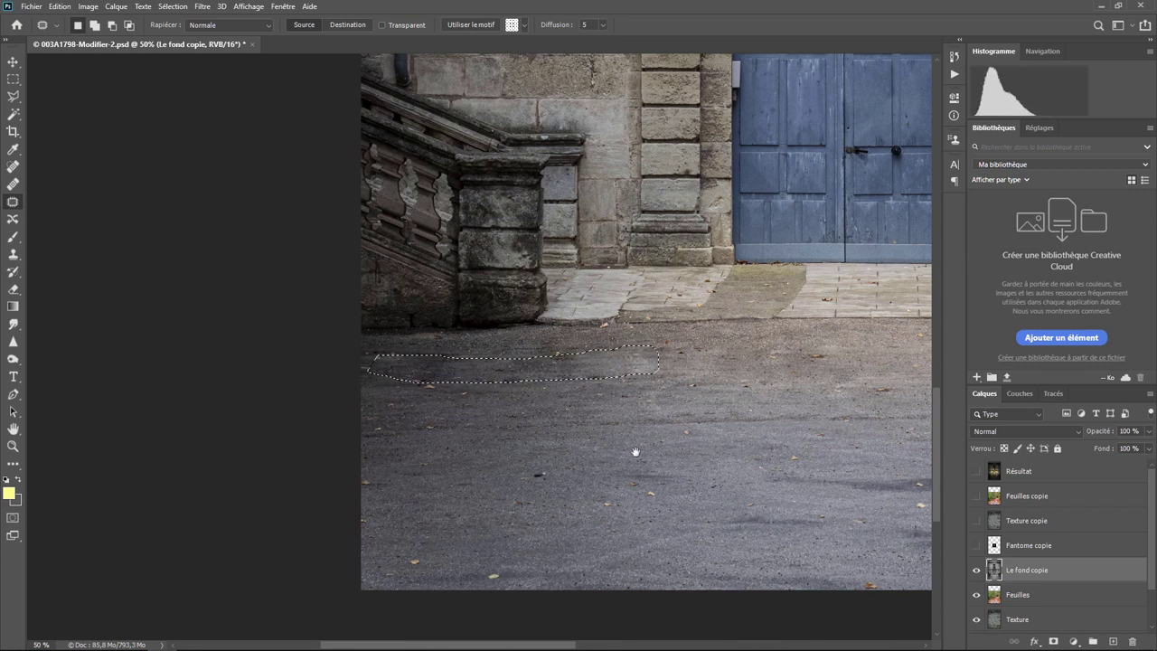
drag(636, 455, 360, 439)
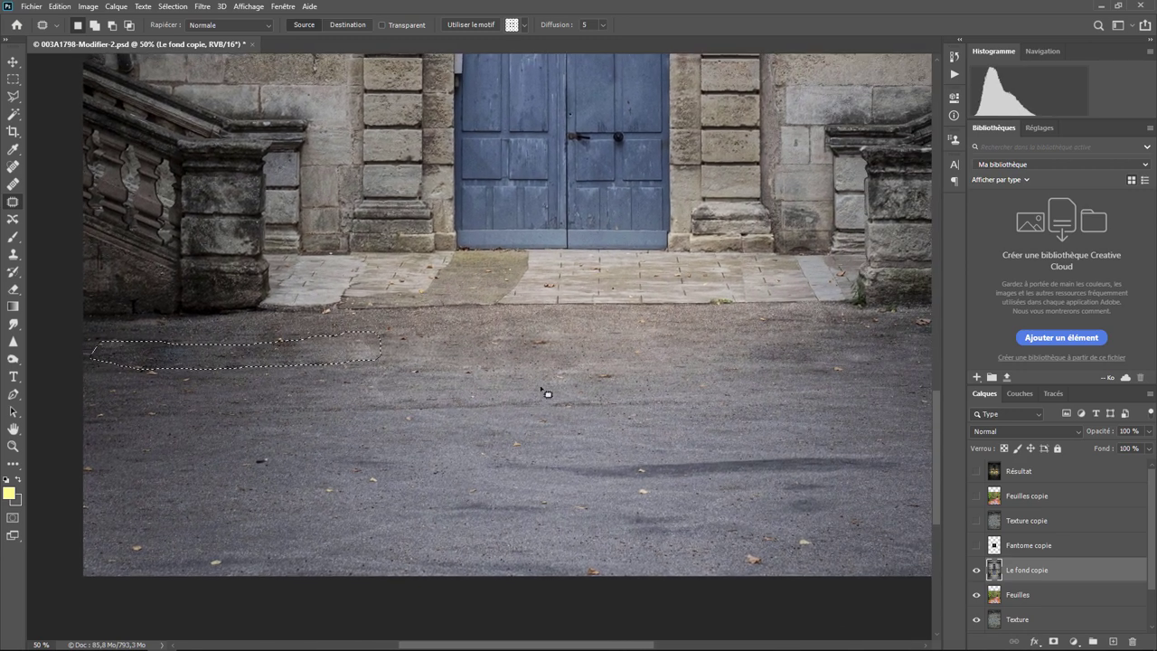
Patch two dark spots on the asphalt ground.
drag(547, 324, 610, 343)
key(ctrl+d)
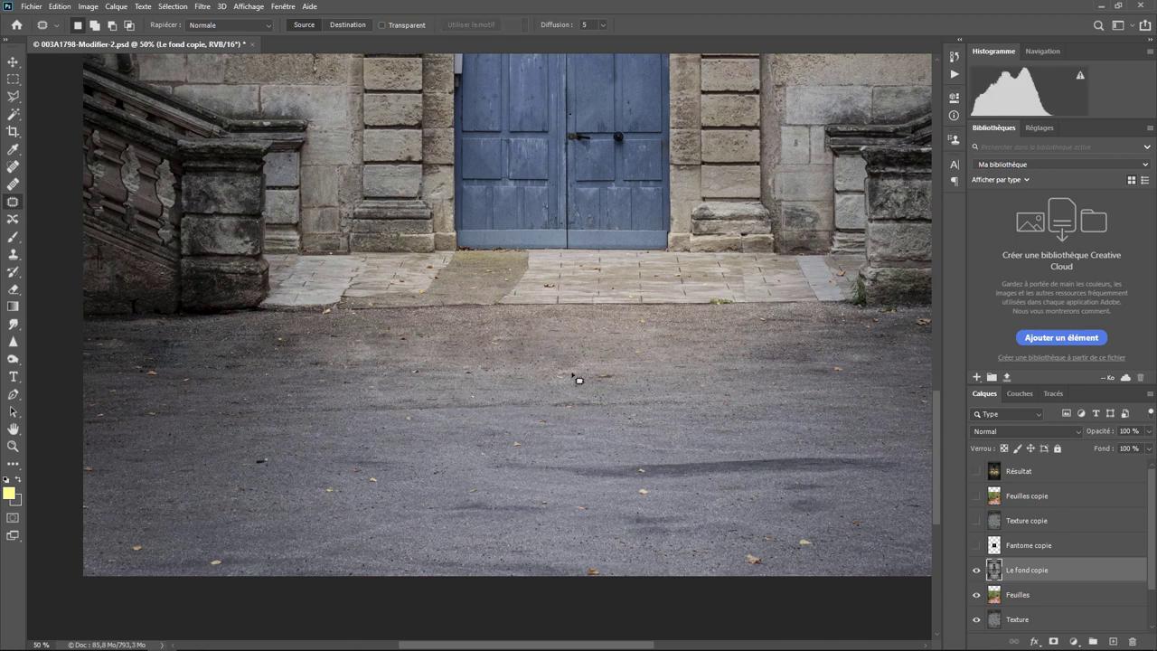
mouse_move(587, 367)
mouse_down()
mouse_move(589, 377)
mouse_move(510, 400)
mouse_up()
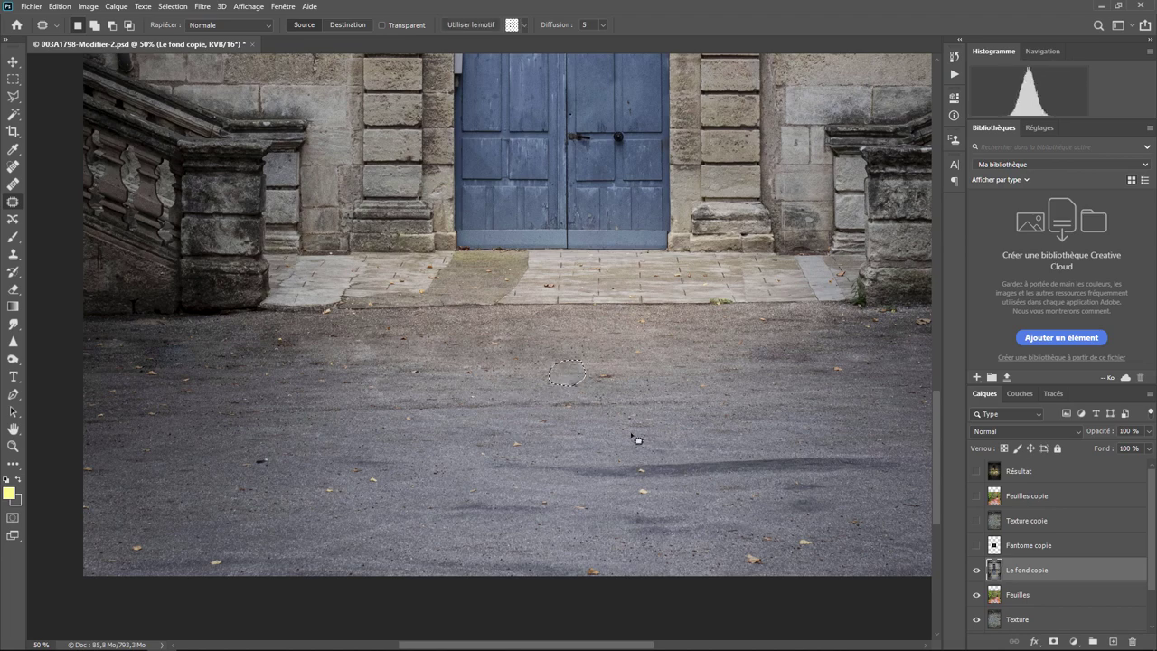
key(ctrl+minus)
key(ctrl+minus)
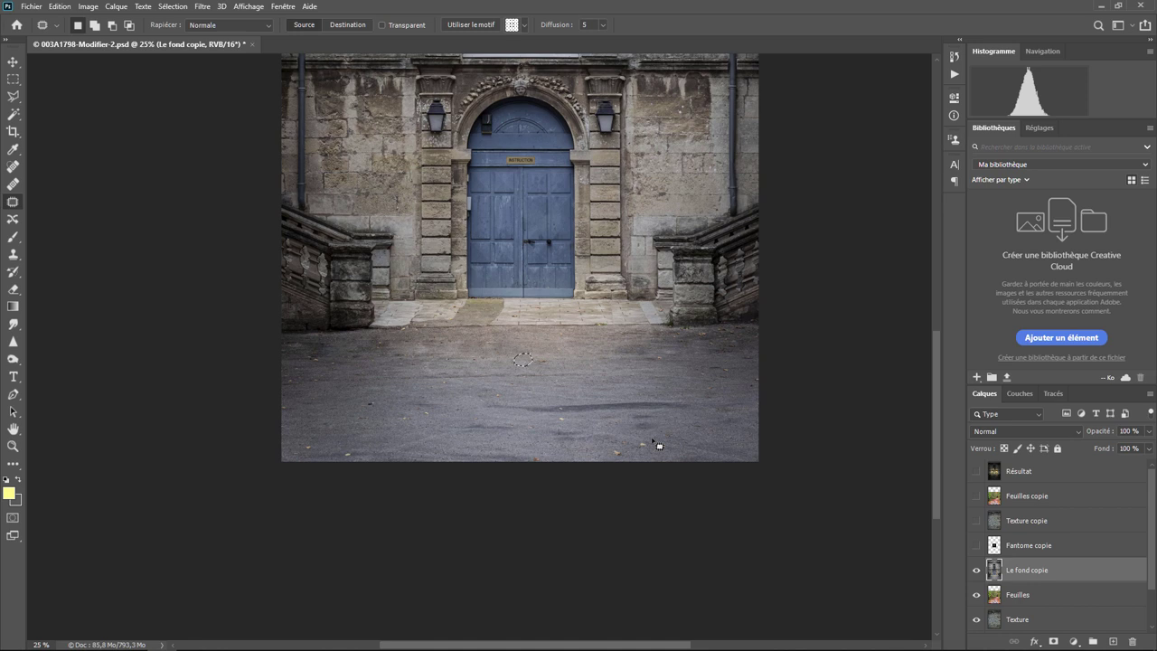
key(ctrl+minus)
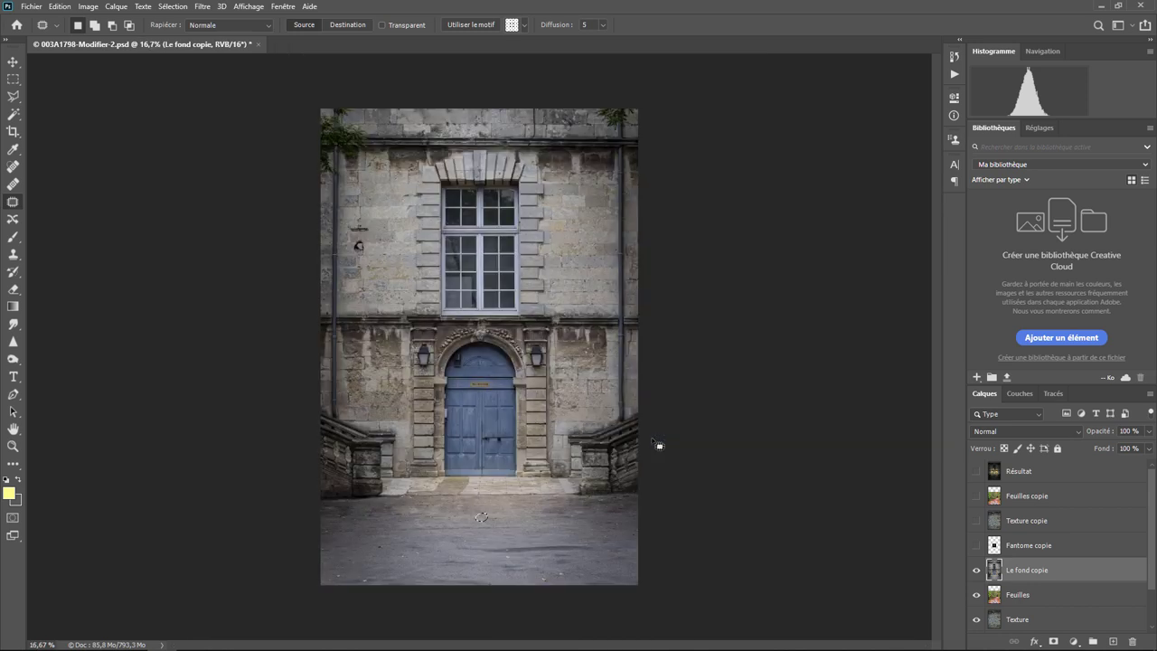
Convert Le fond copie to a smart object and apply Exposition at -3.
key(ctrl+d)
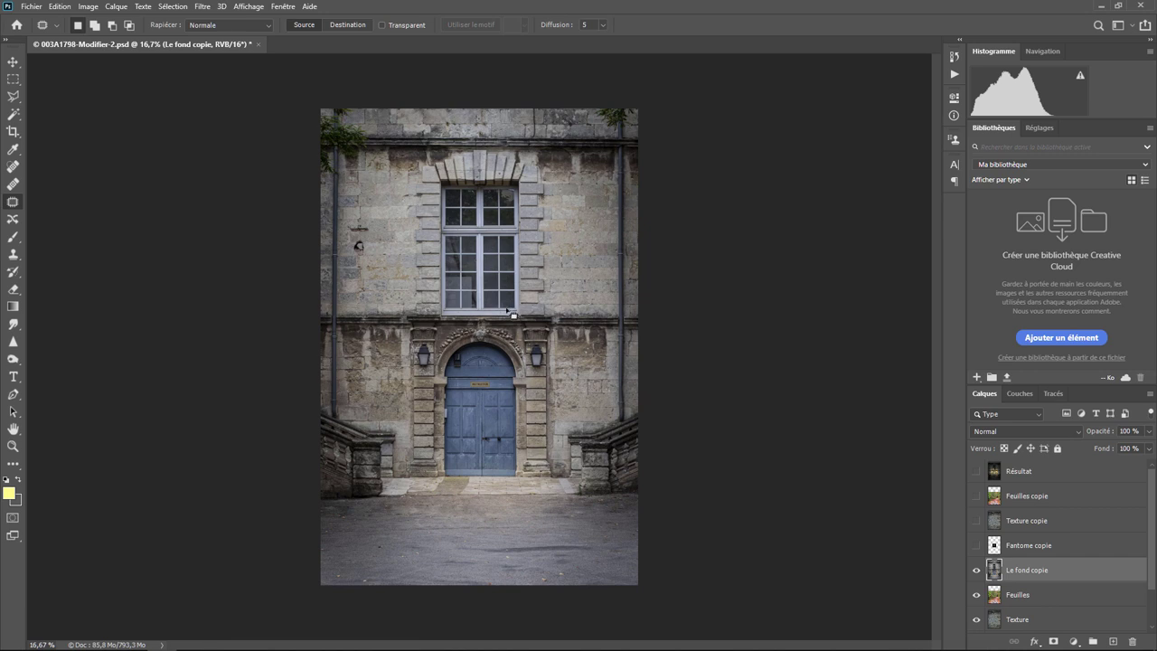
right_click(1024, 570)
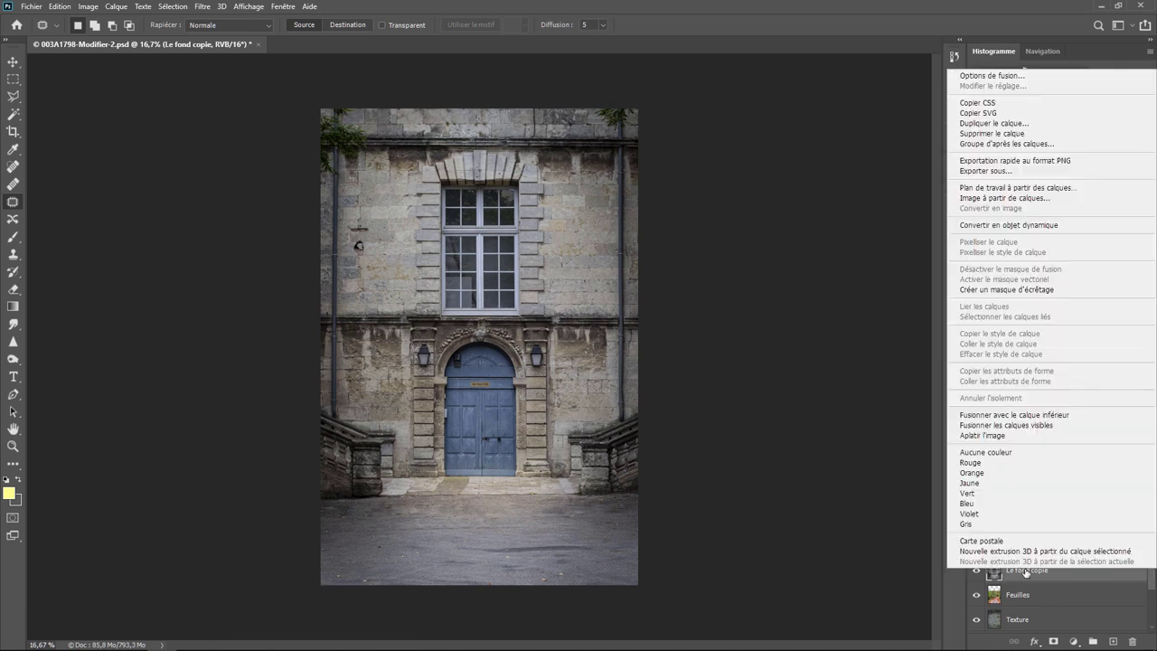
click(1030, 226)
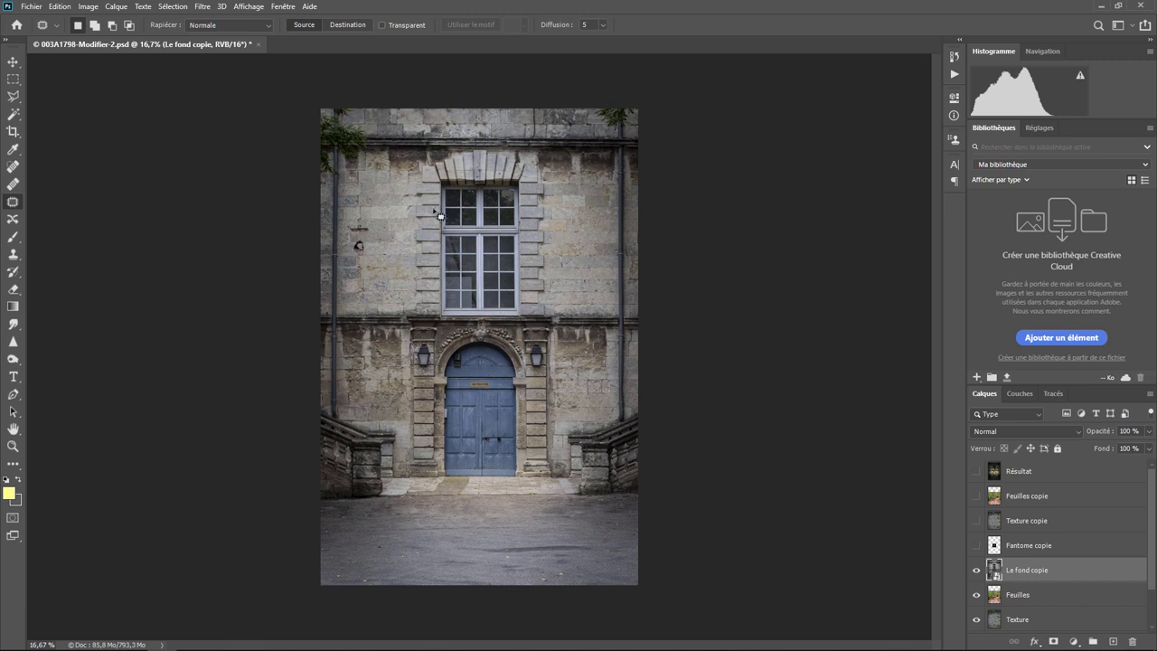
click(87, 6)
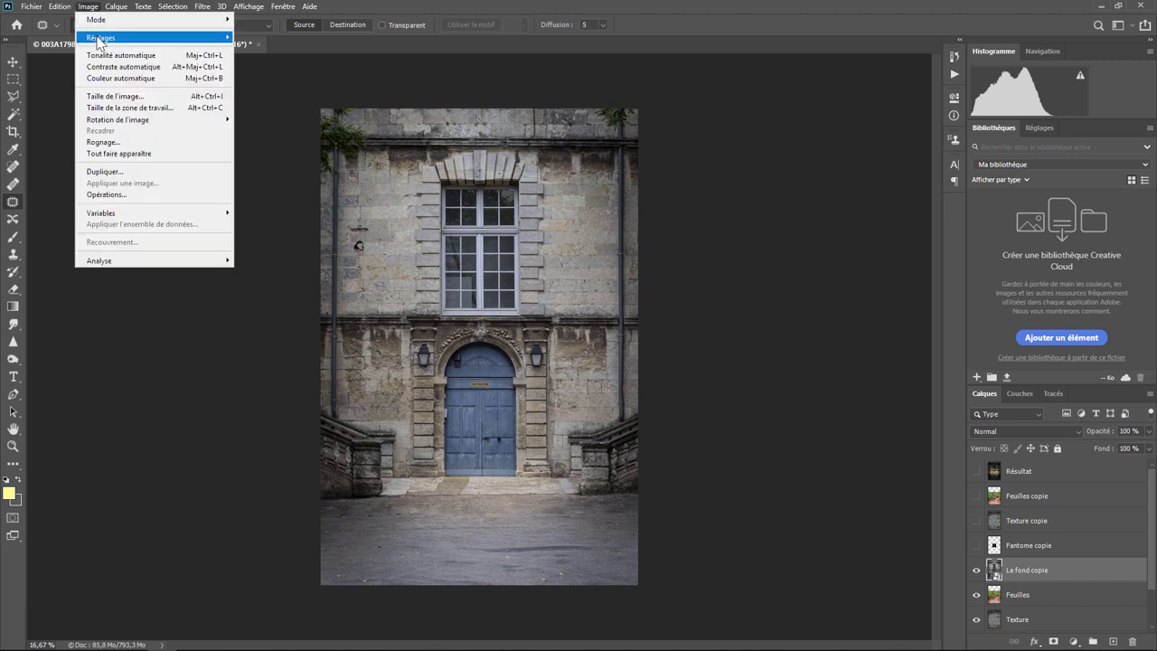
mouse_move(102, 37)
click(276, 73)
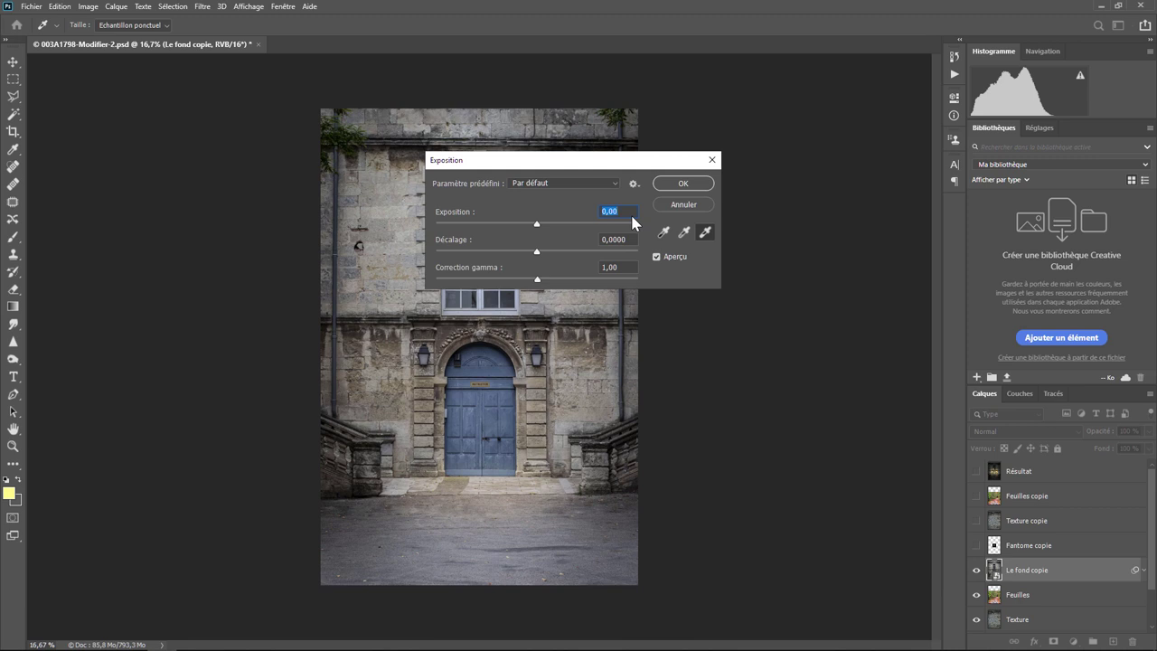
text(3)
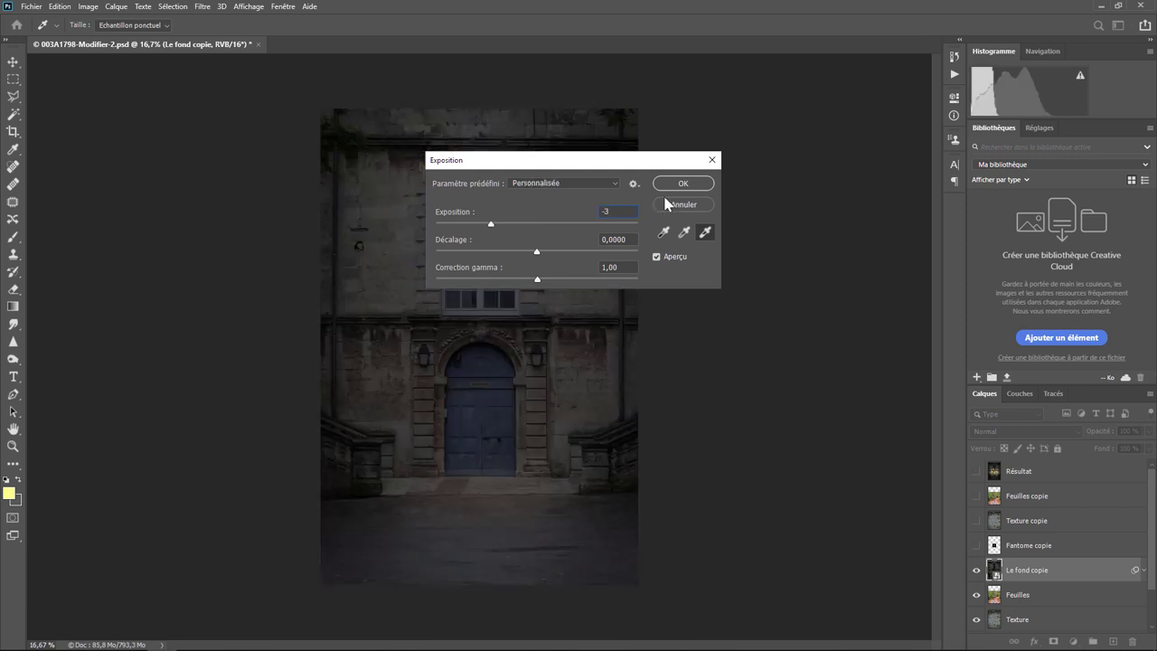
click(680, 184)
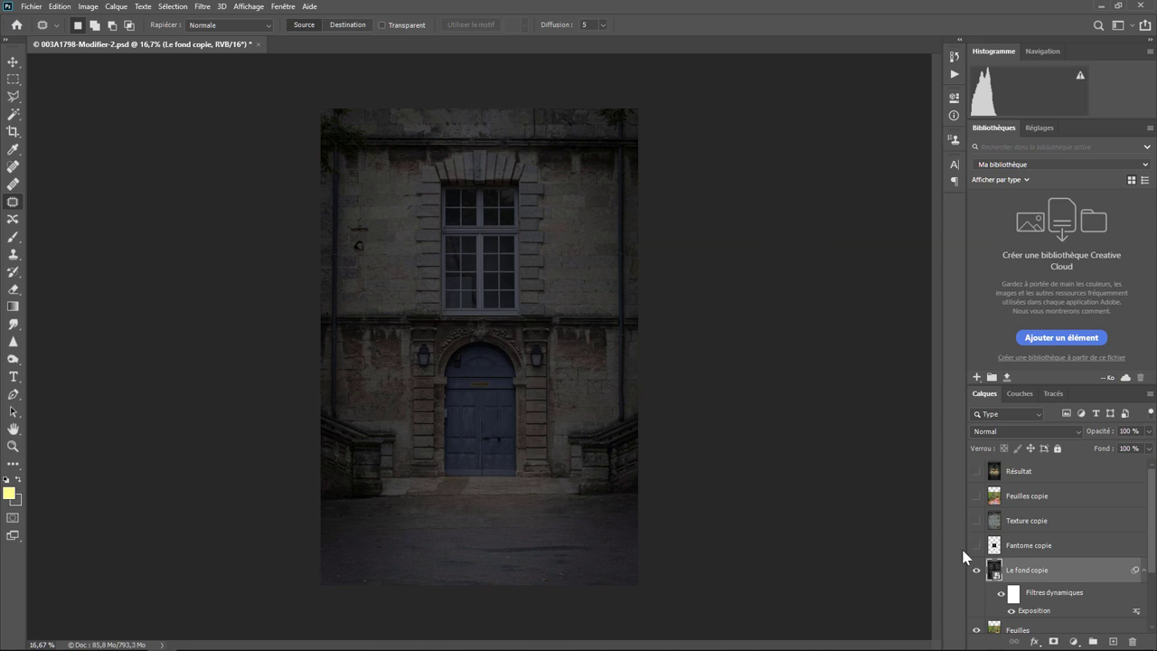
Reopen the Exposition smart filter, test the slider, and set it back to -3.
double_click(1031, 611)
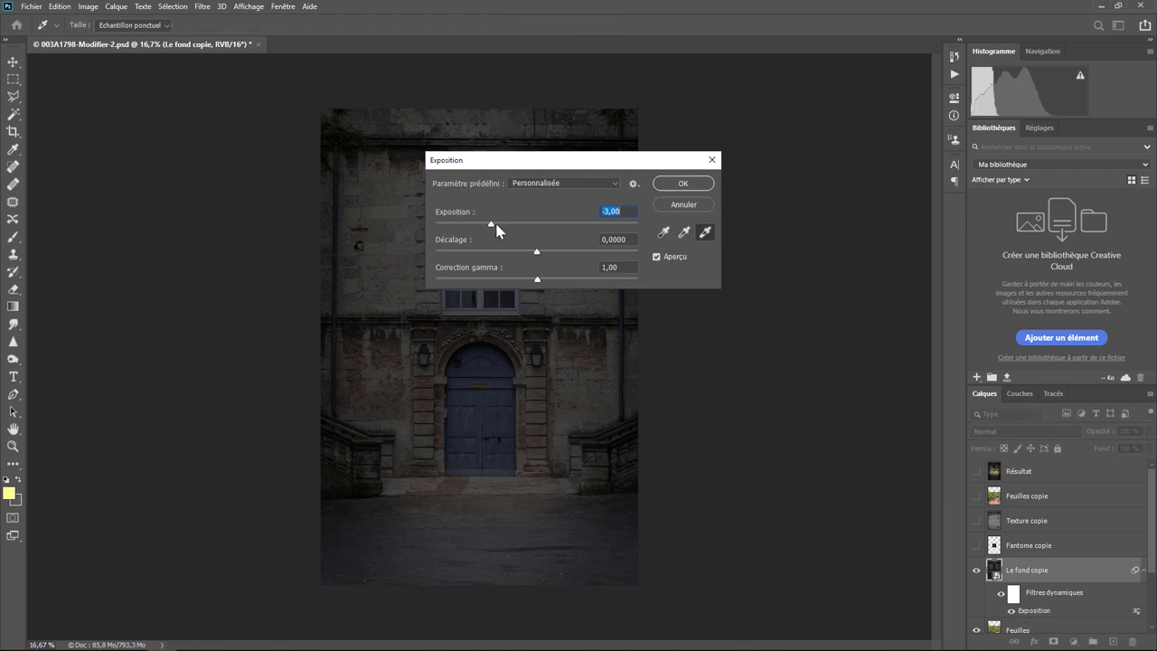
mouse_move(494, 228)
mouse_down()
mouse_move(516, 231)
mouse_move(497, 224)
mouse_up()
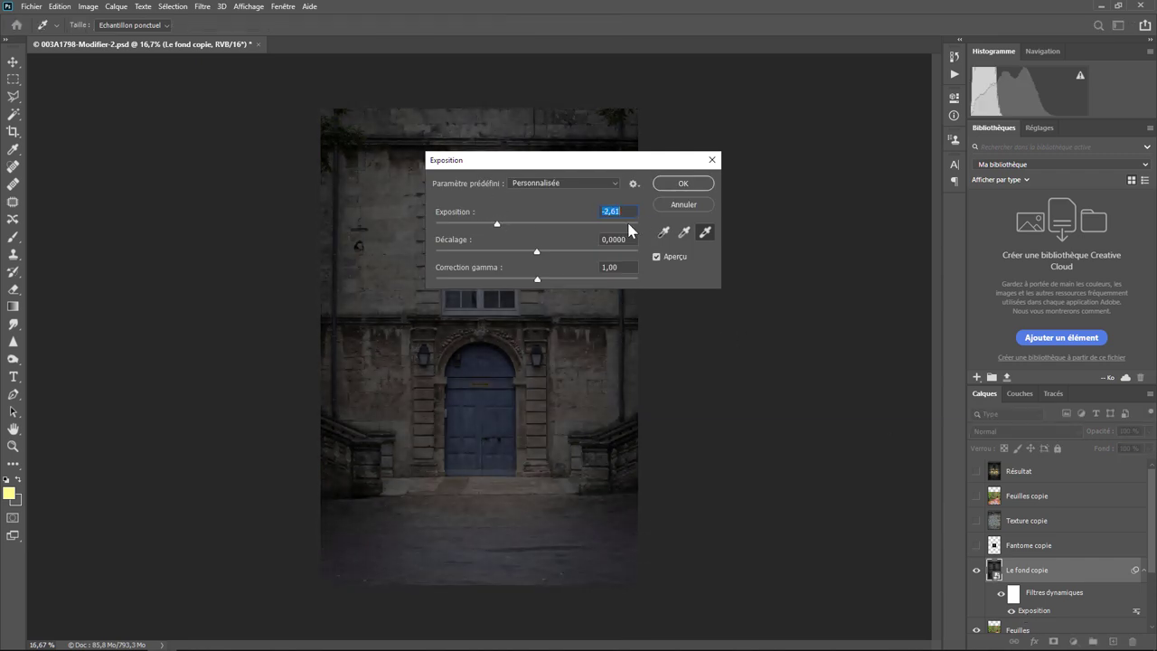
text(3)
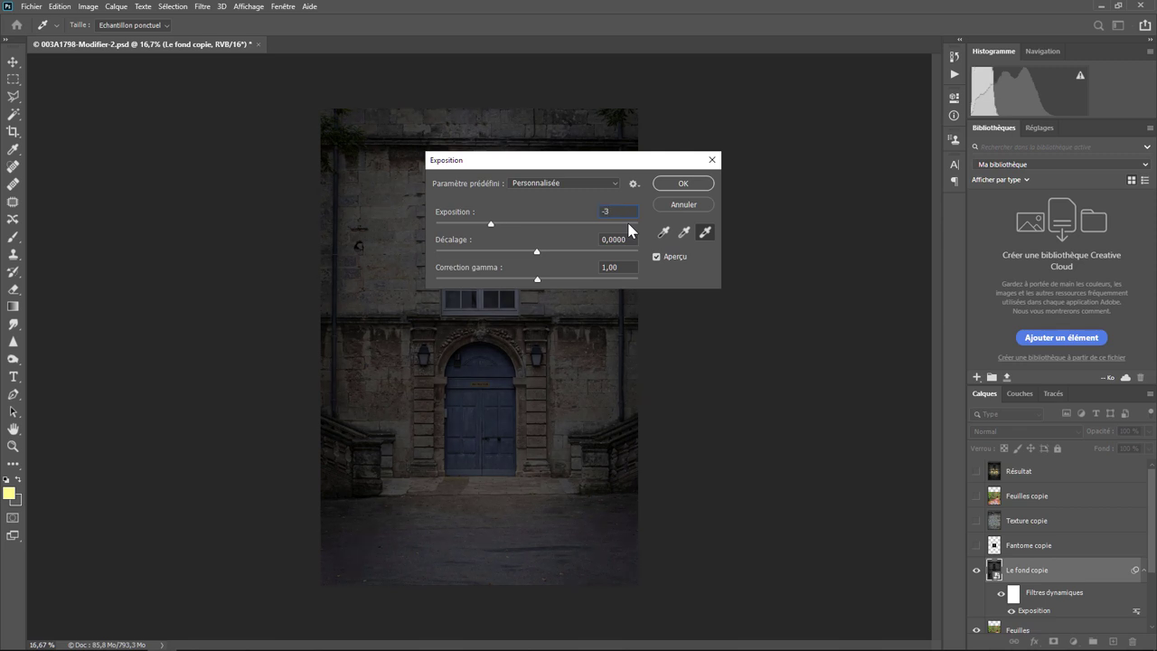
key(Return)
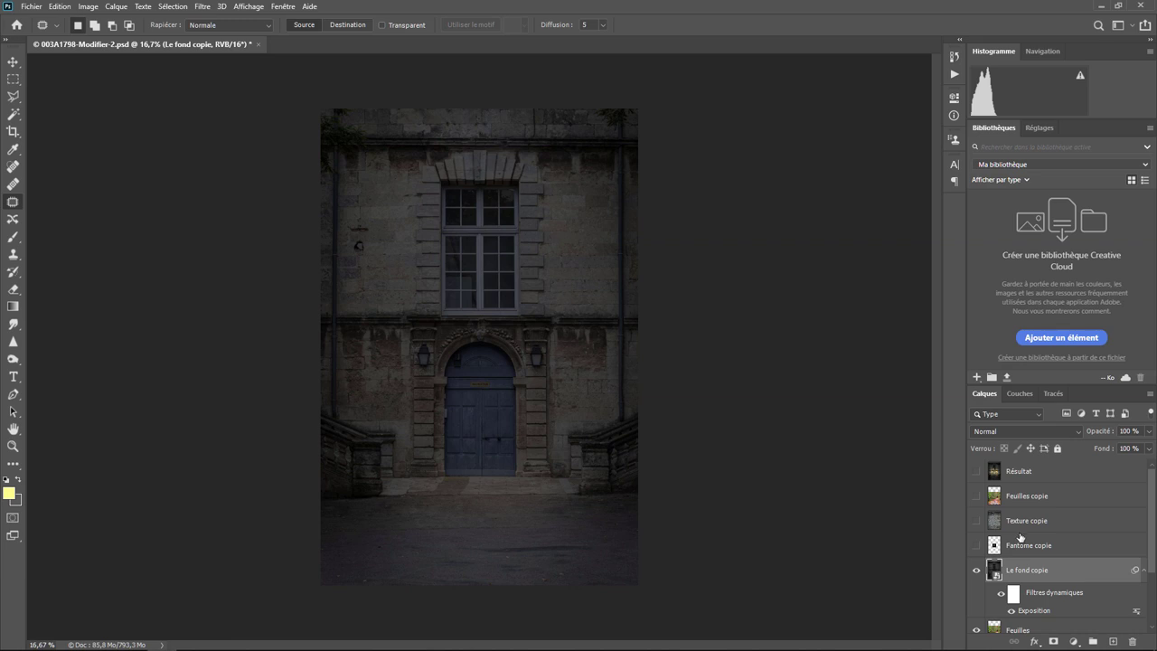
Add a Couleur unie fill layer in yellow cfc232.
click(1074, 641)
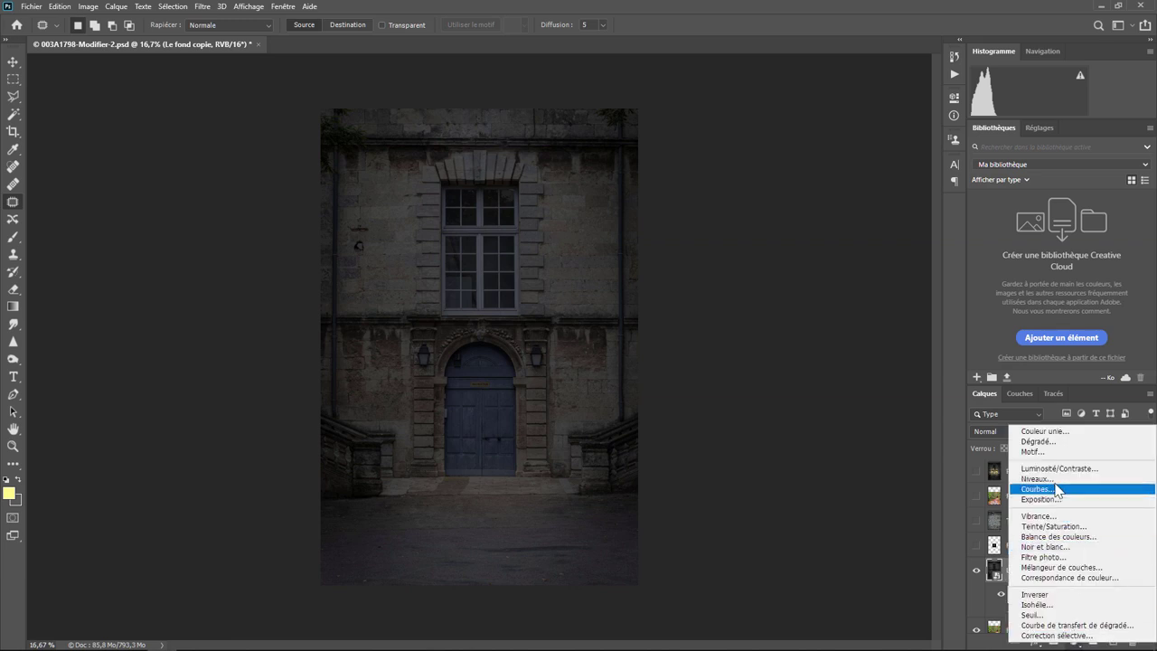
click(1048, 431)
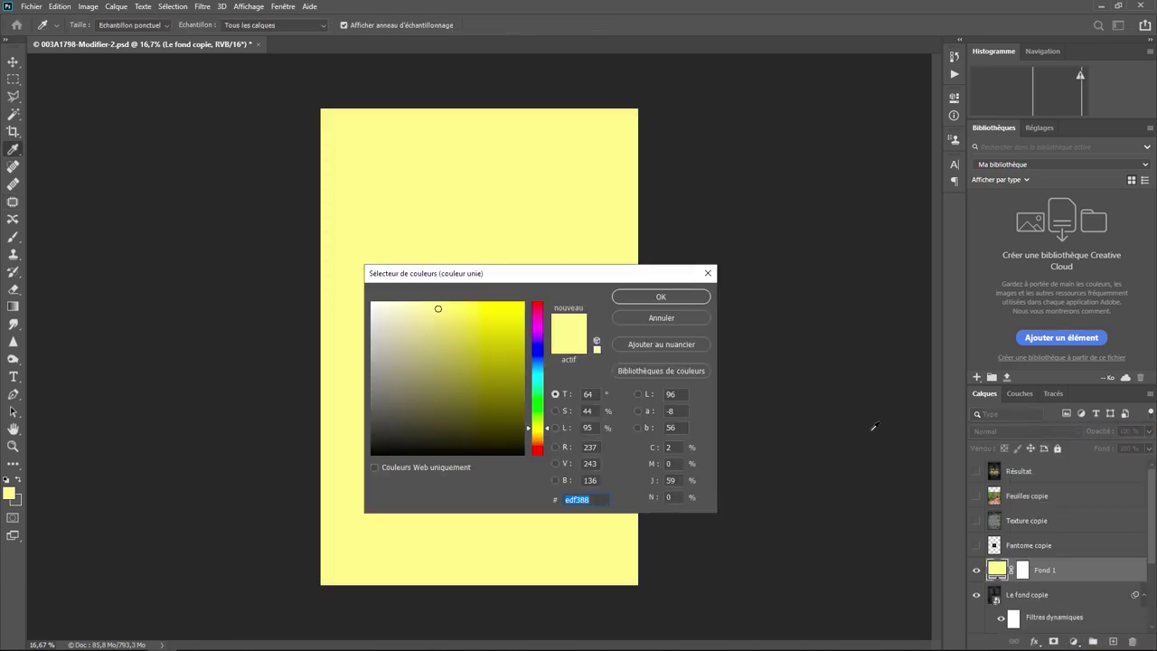
click(549, 430)
drag(549, 434, 549, 438)
click(490, 358)
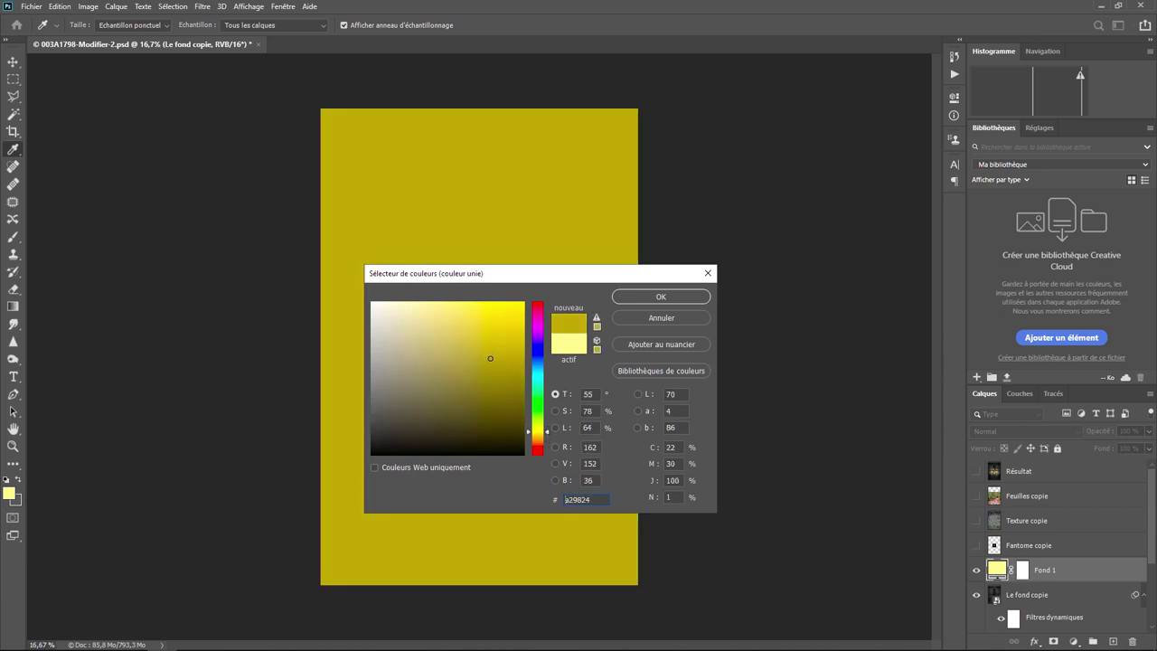
drag(490, 358, 487, 330)
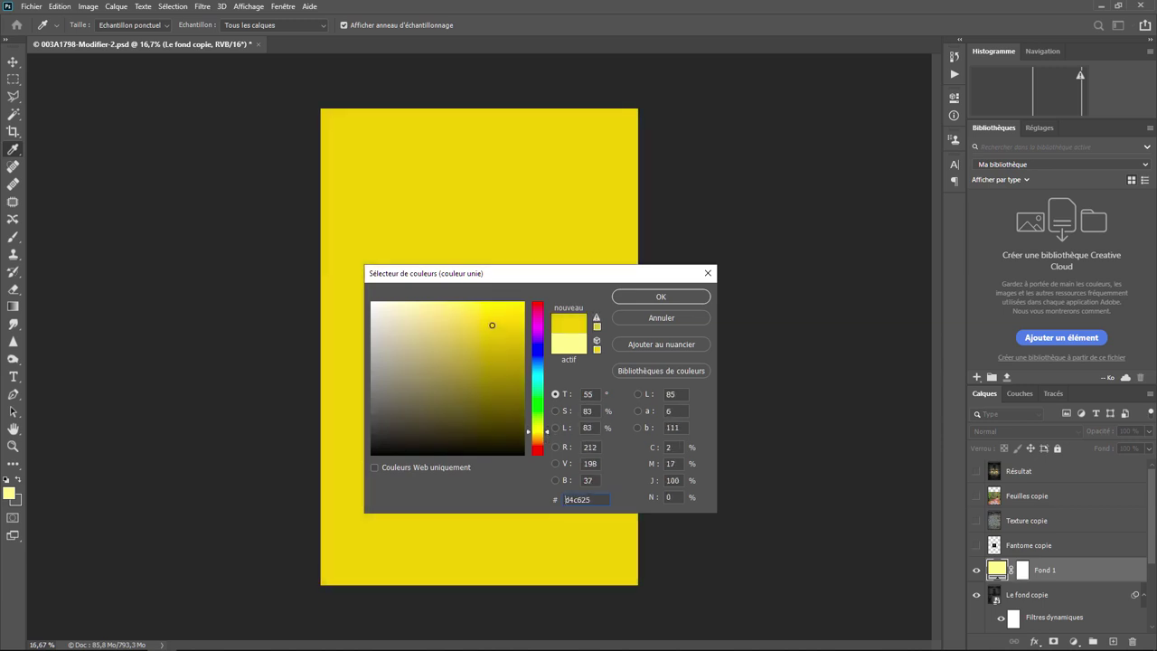
click(643, 298)
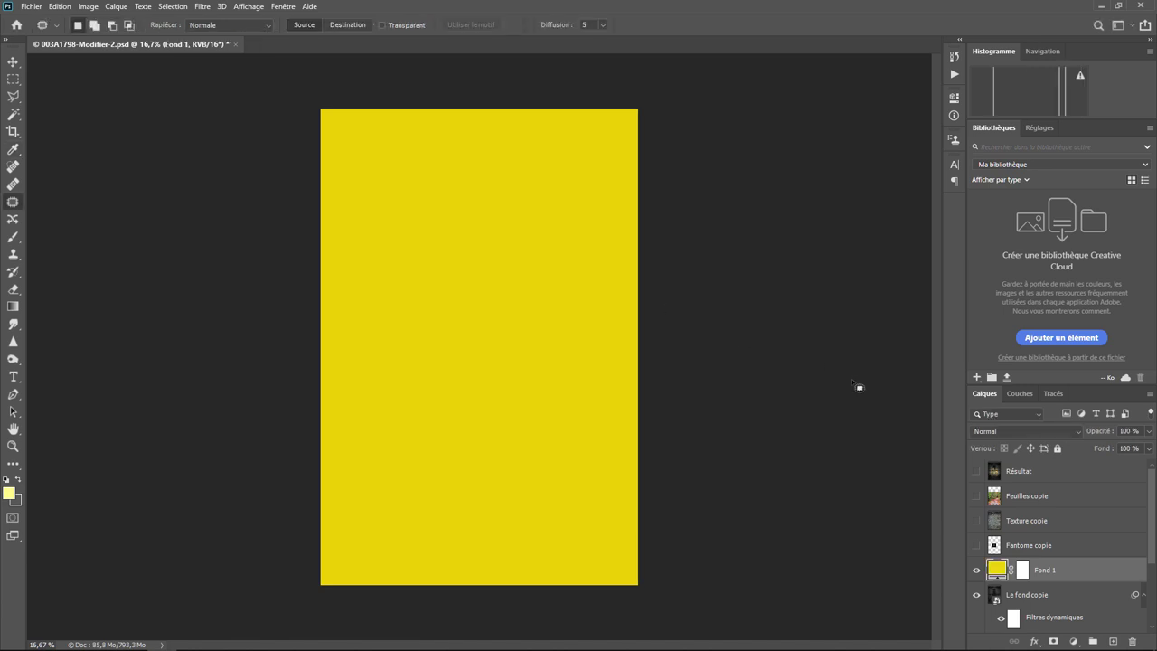
Blend the yellow fill as Incrustation and mask it with a radial gradient around the door.
click(1013, 438)
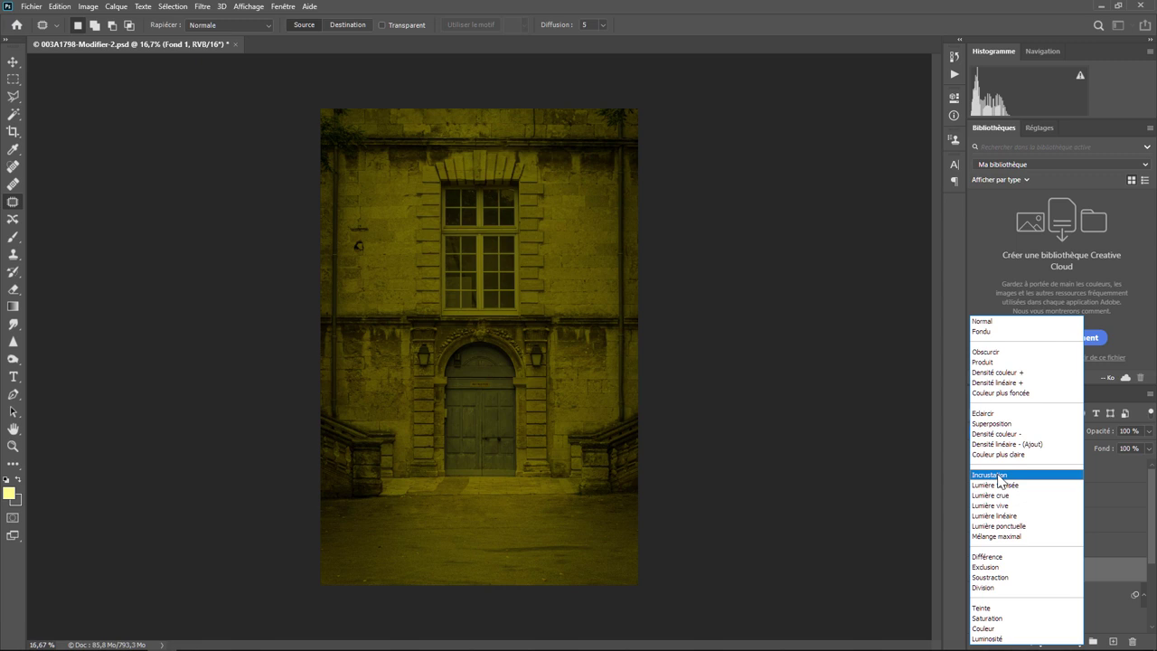
click(1000, 478)
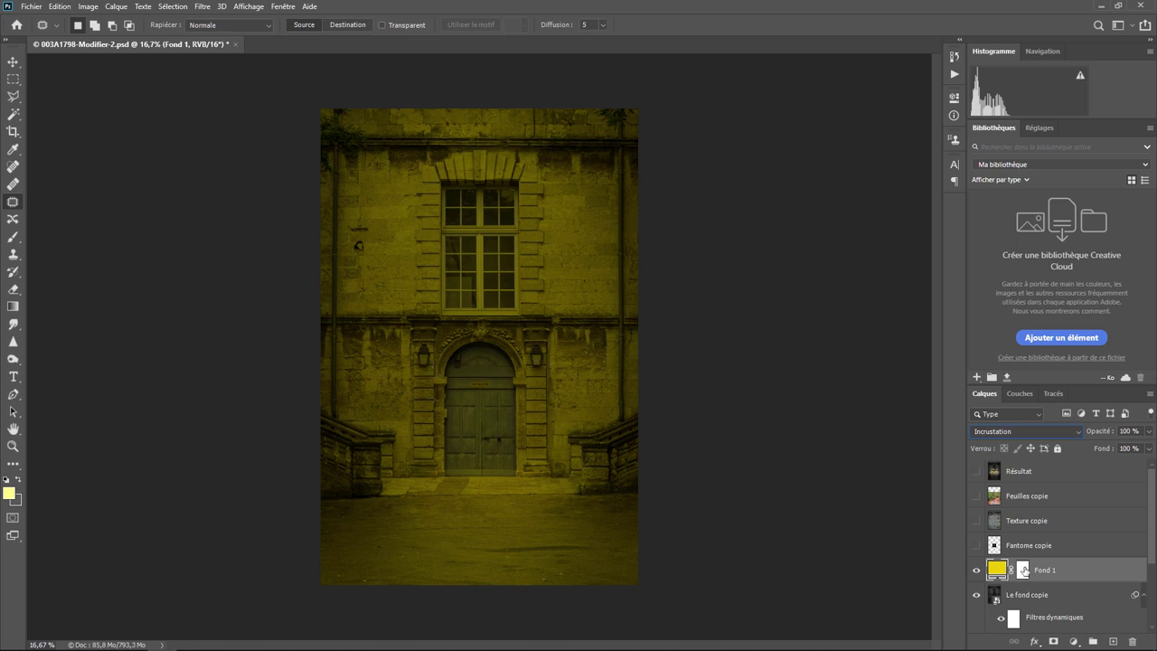
click(1023, 570)
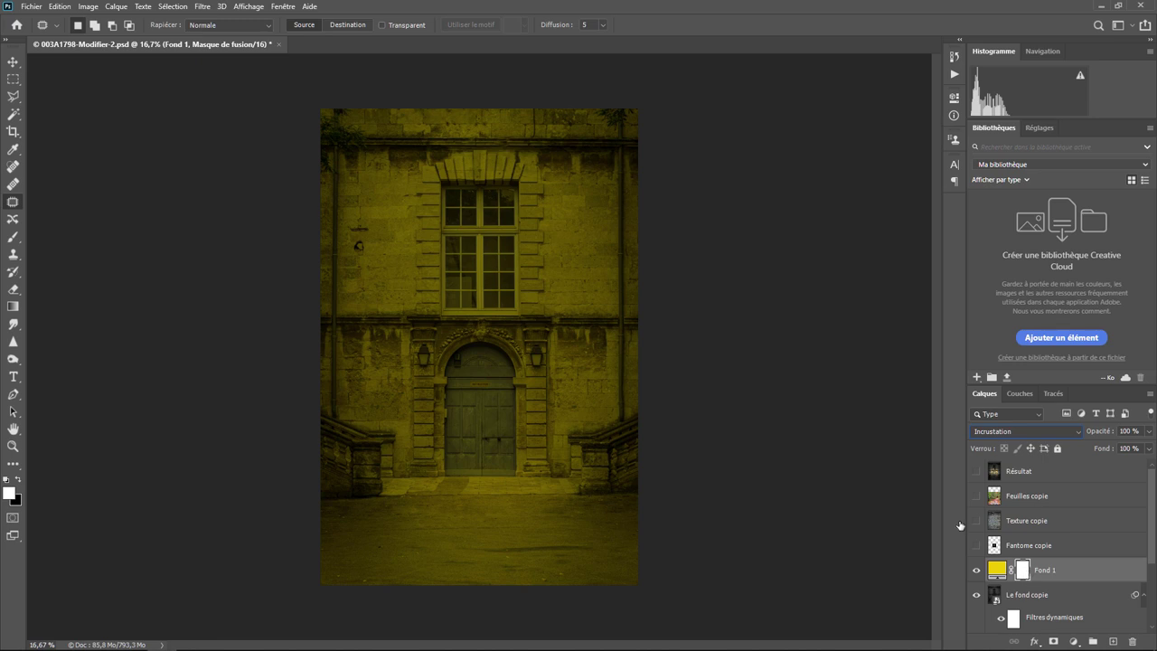
click(13, 305)
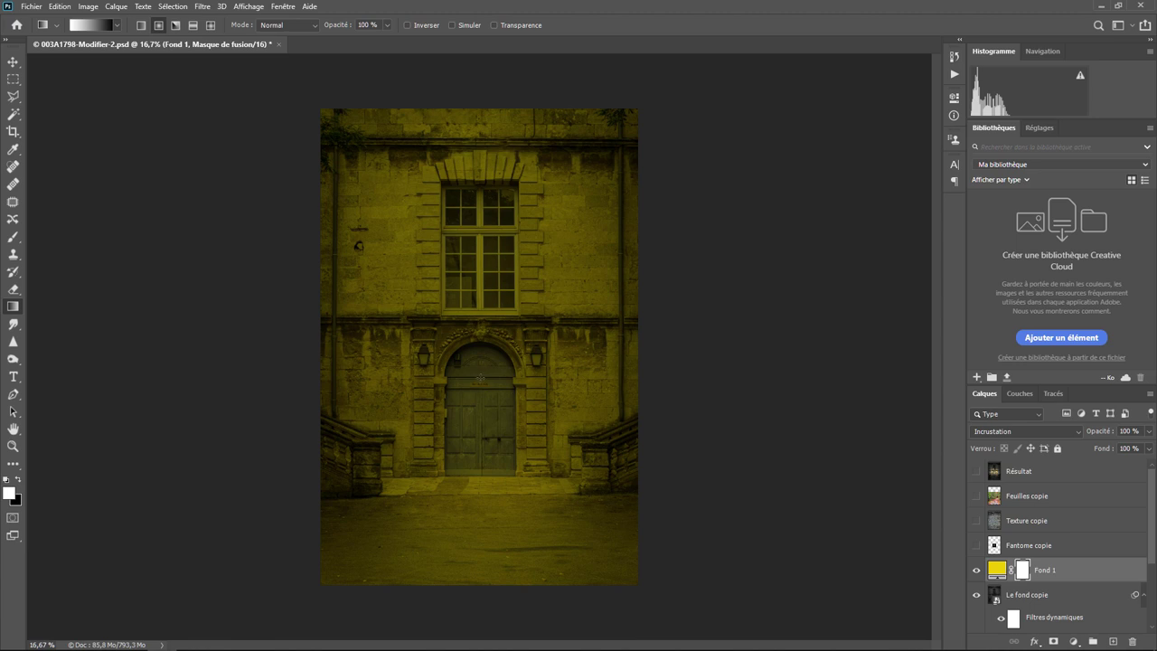
drag(479, 378, 671, 378)
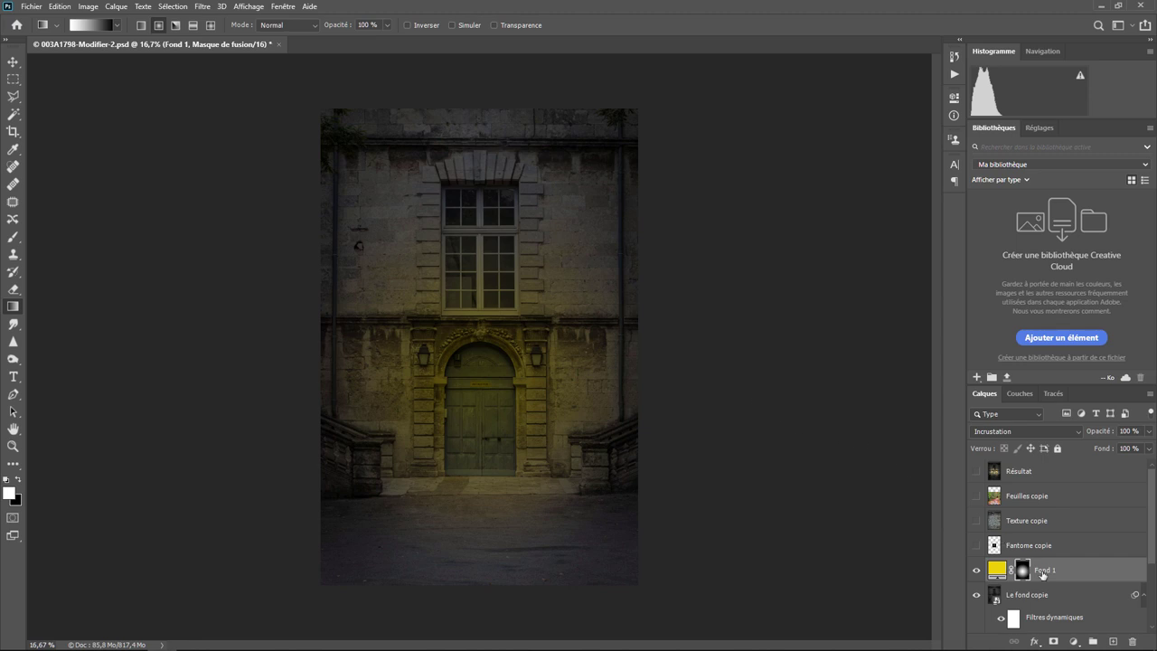
click(1075, 641)
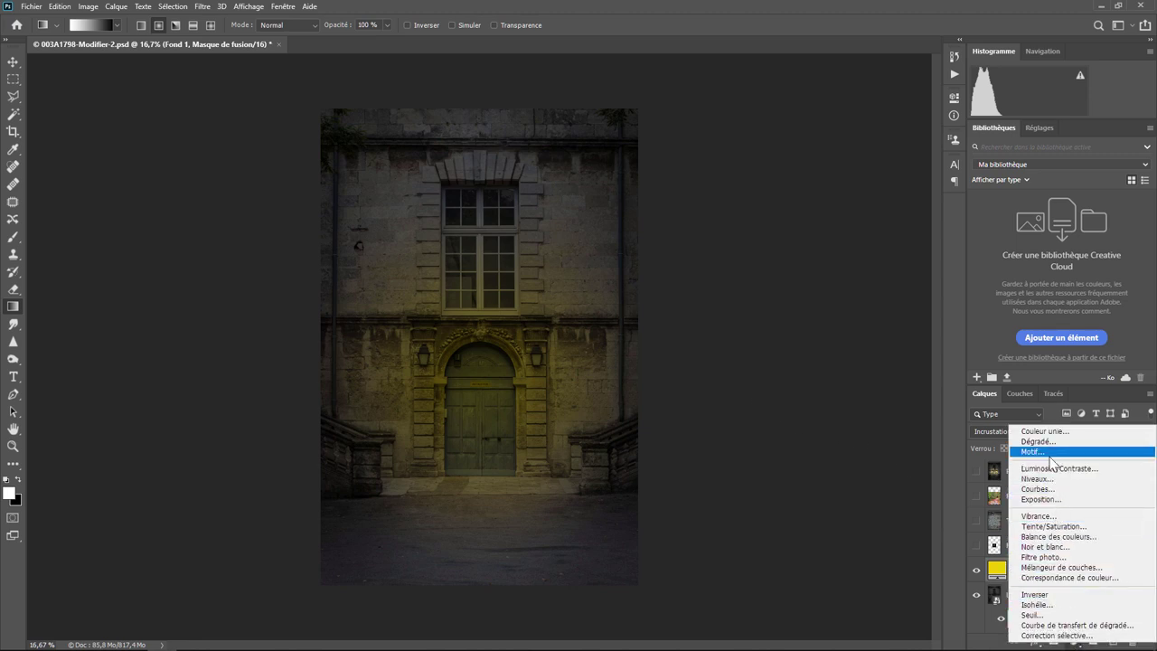
Add an Exposition layer at +3,11, masked by a radial gradient around the doorway and lantern.
click(1049, 500)
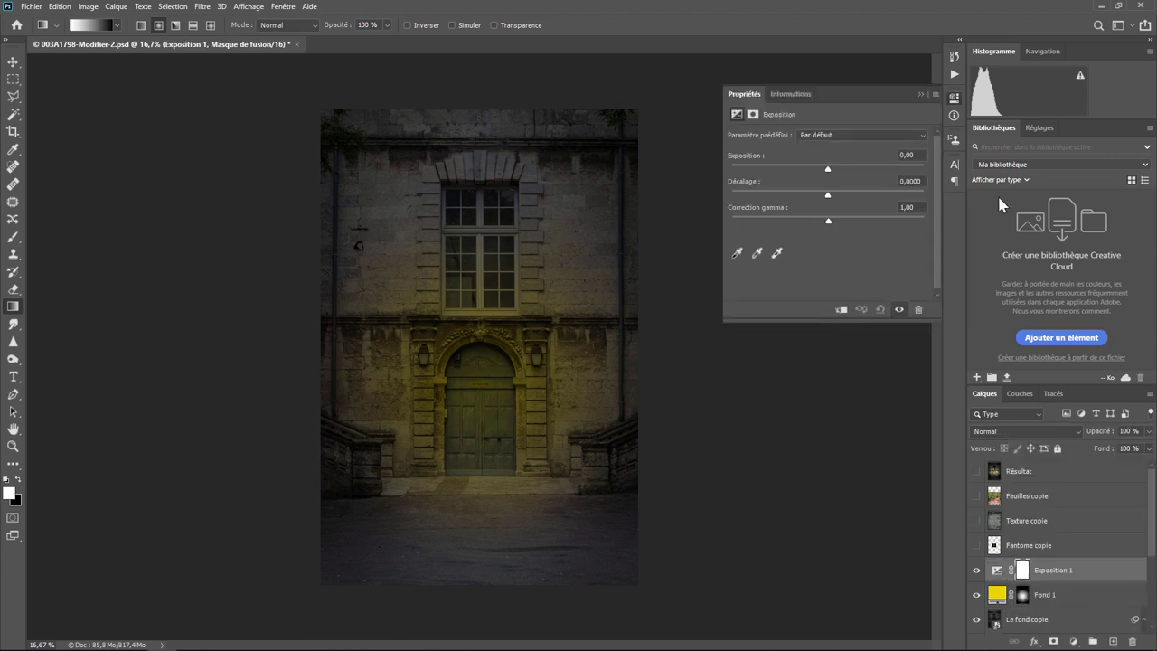
drag(830, 171, 866, 177)
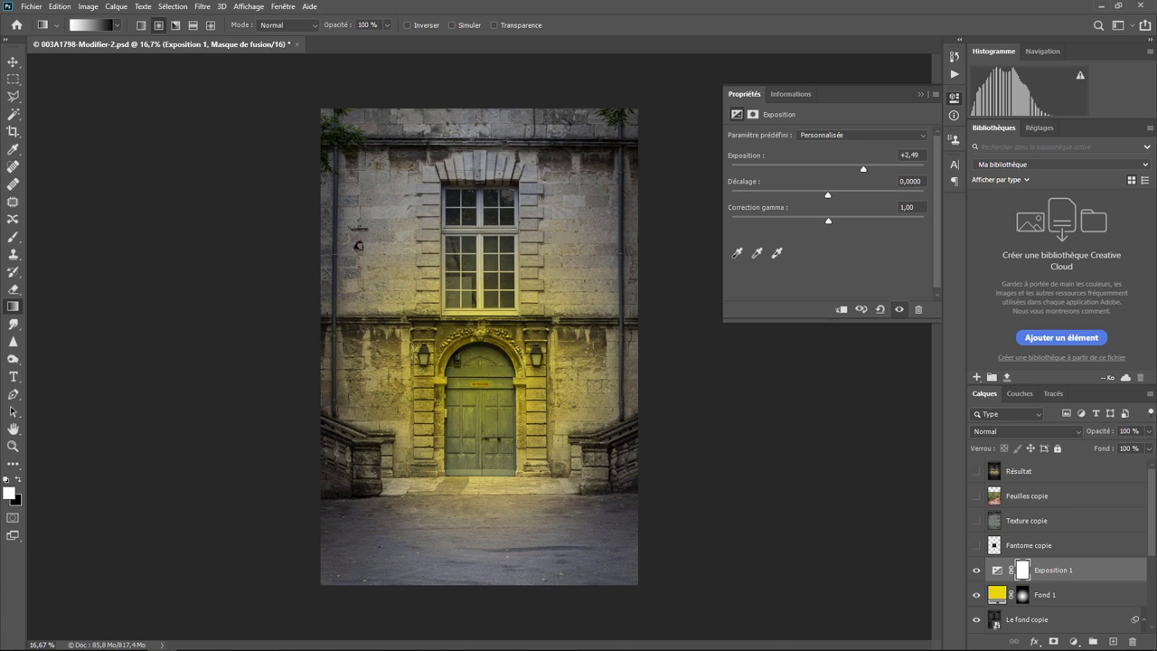
click(1022, 569)
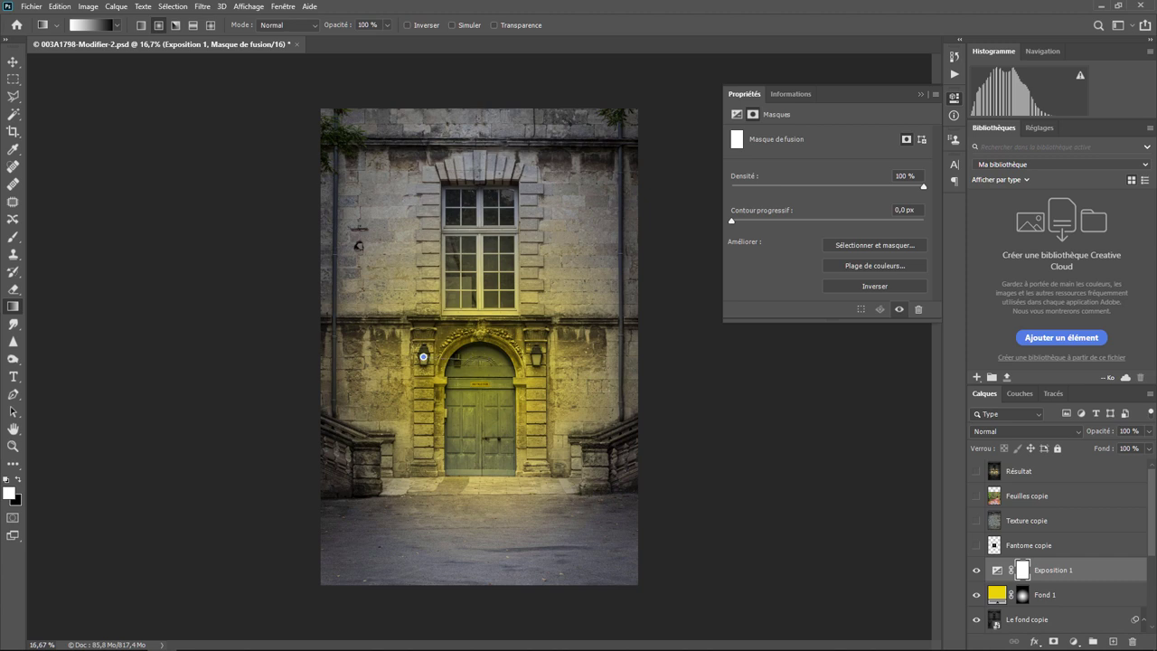
drag(423, 357, 533, 506)
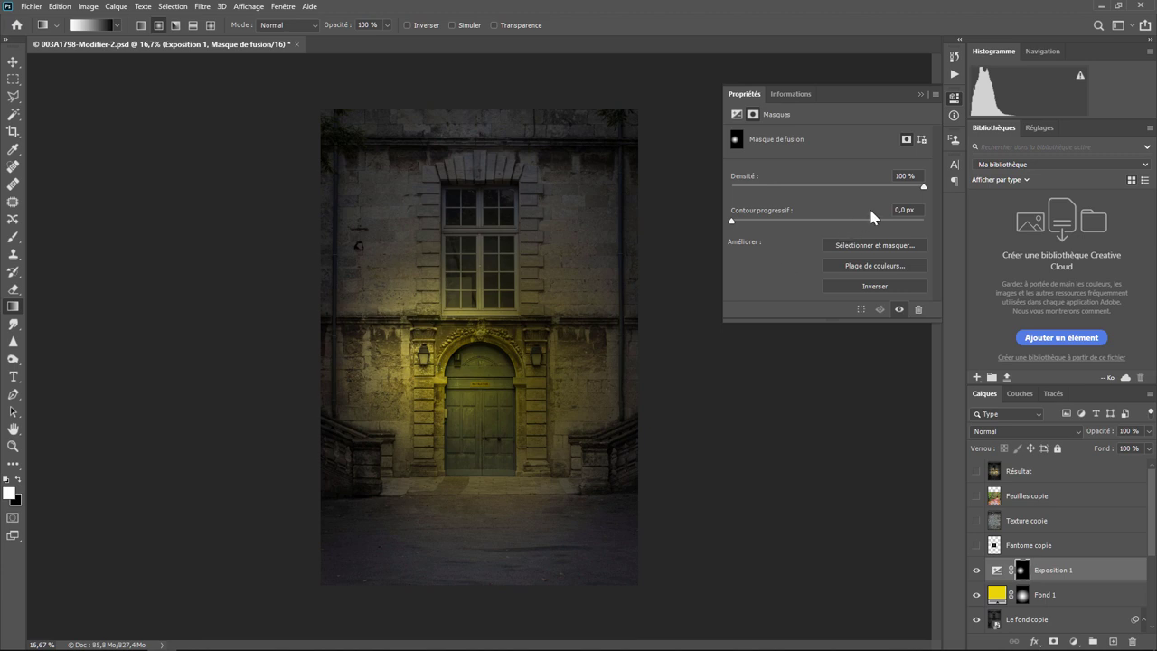
click(997, 569)
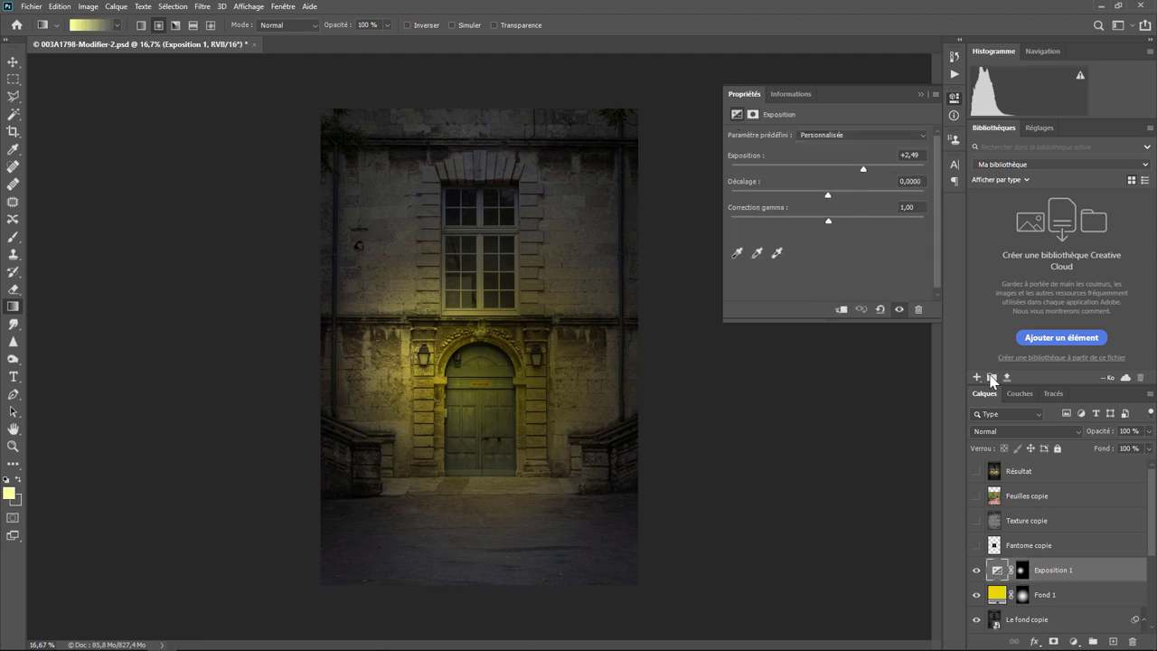
mouse_move(862, 173)
mouse_down()
mouse_move(895, 172)
mouse_move(873, 172)
mouse_up()
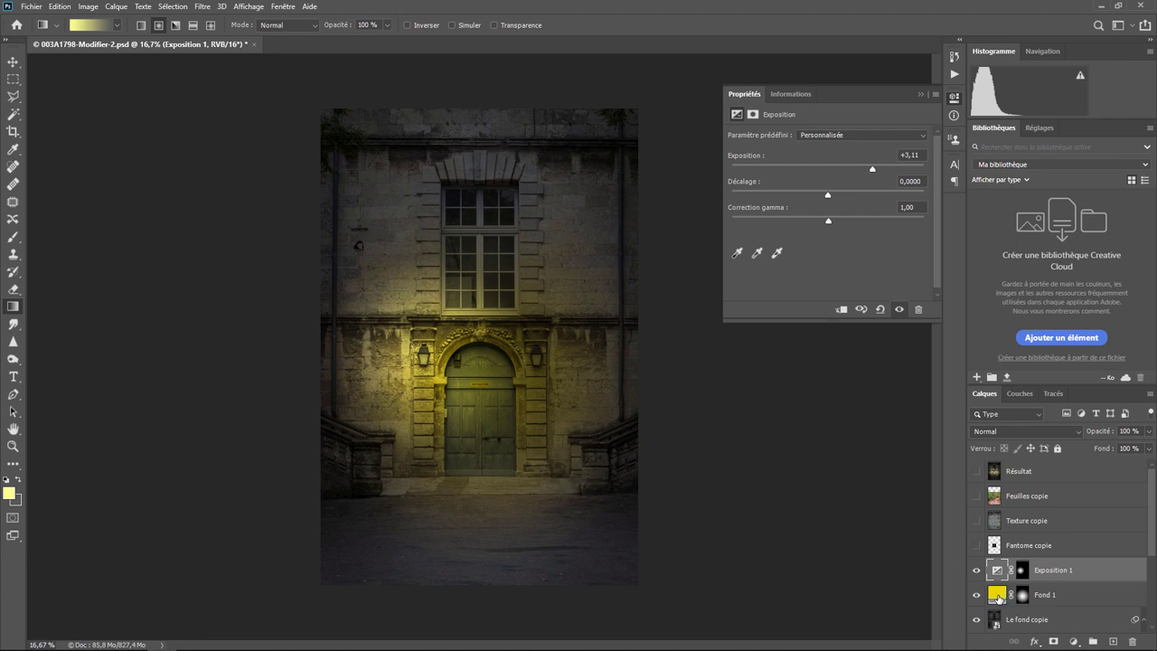
drag(999, 597, 1061, 644)
click(1074, 642)
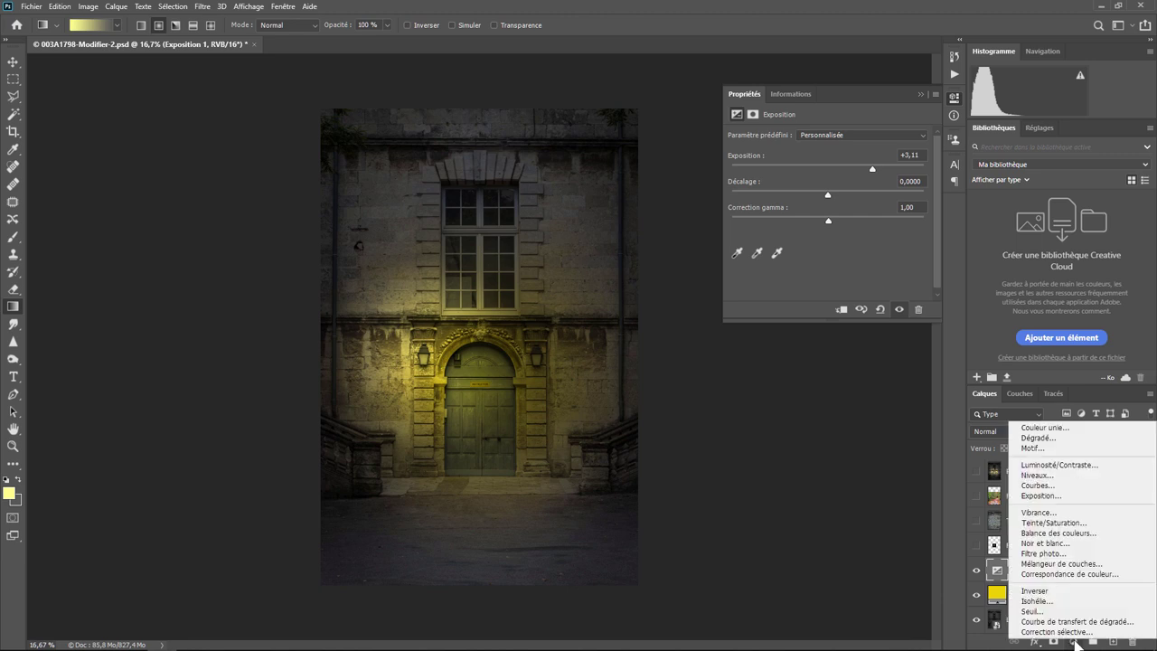
Add a second Exposition layer at +2,53, masked with a gradient around the door.
click(1054, 496)
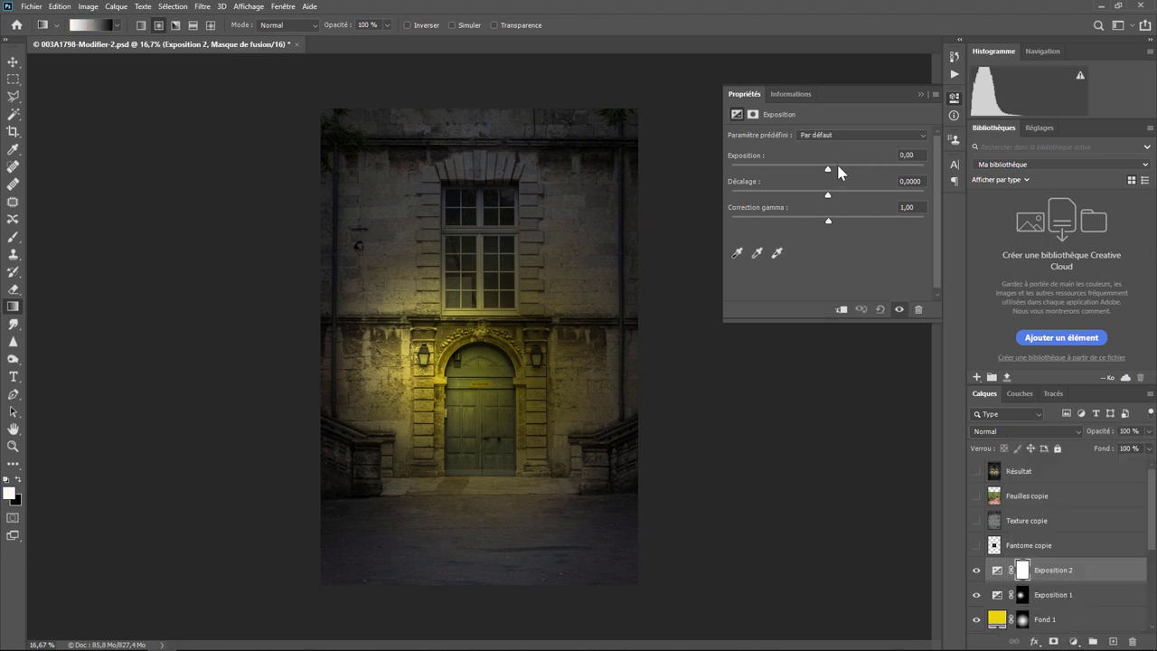
drag(827, 169, 865, 169)
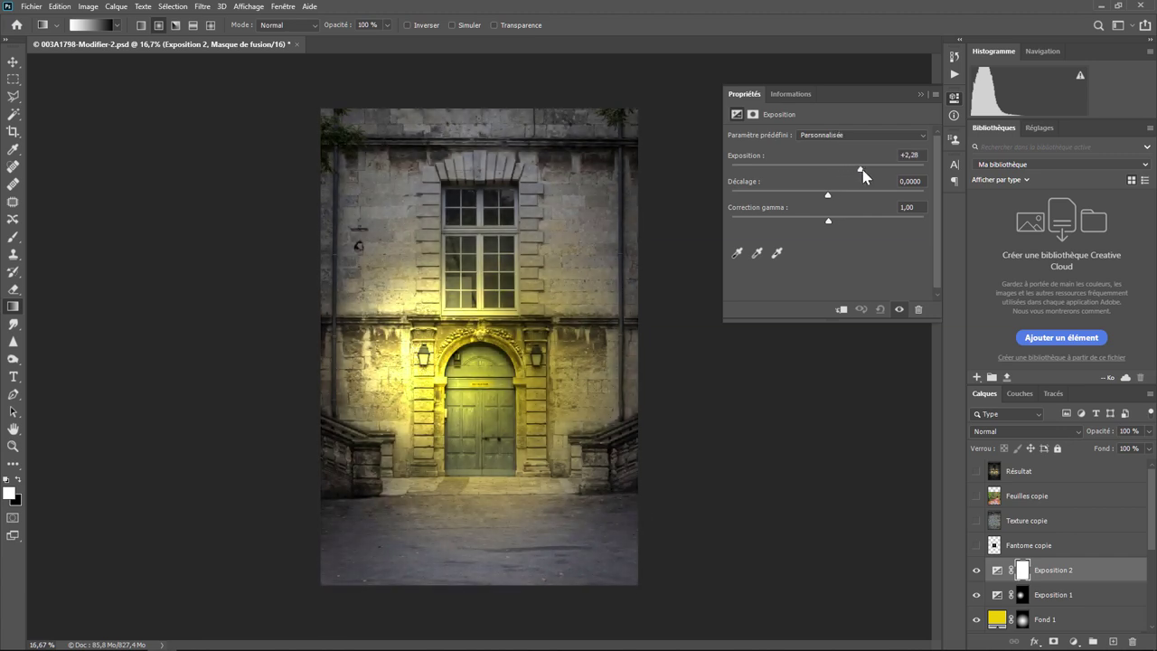
click(1022, 571)
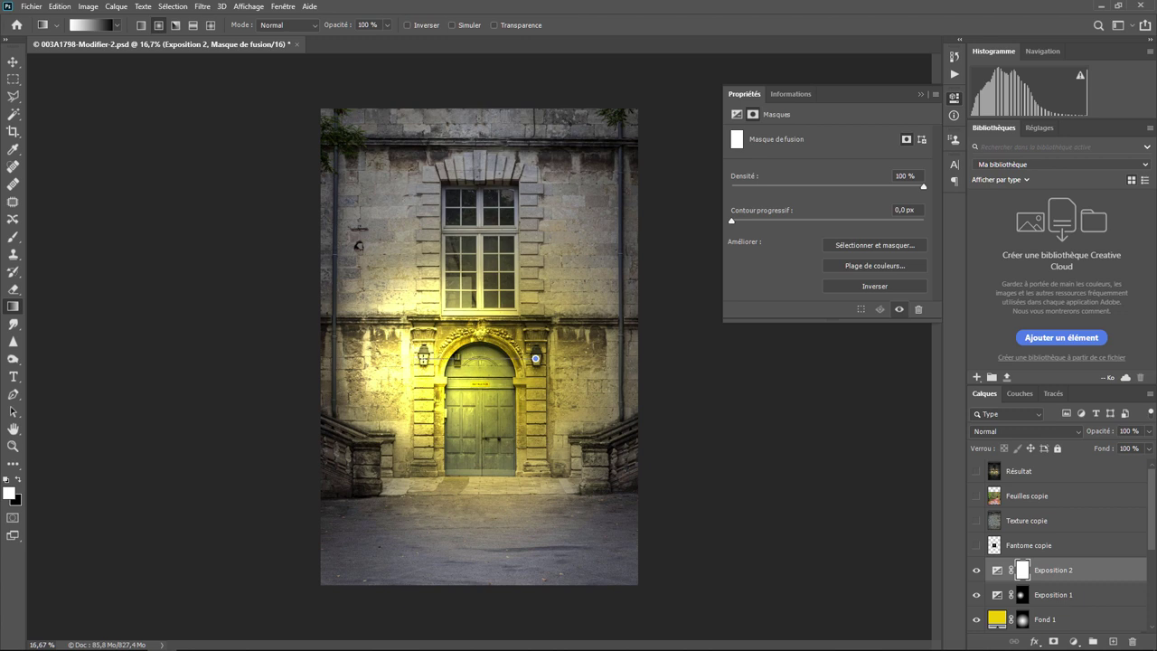
drag(480, 398, 535, 359)
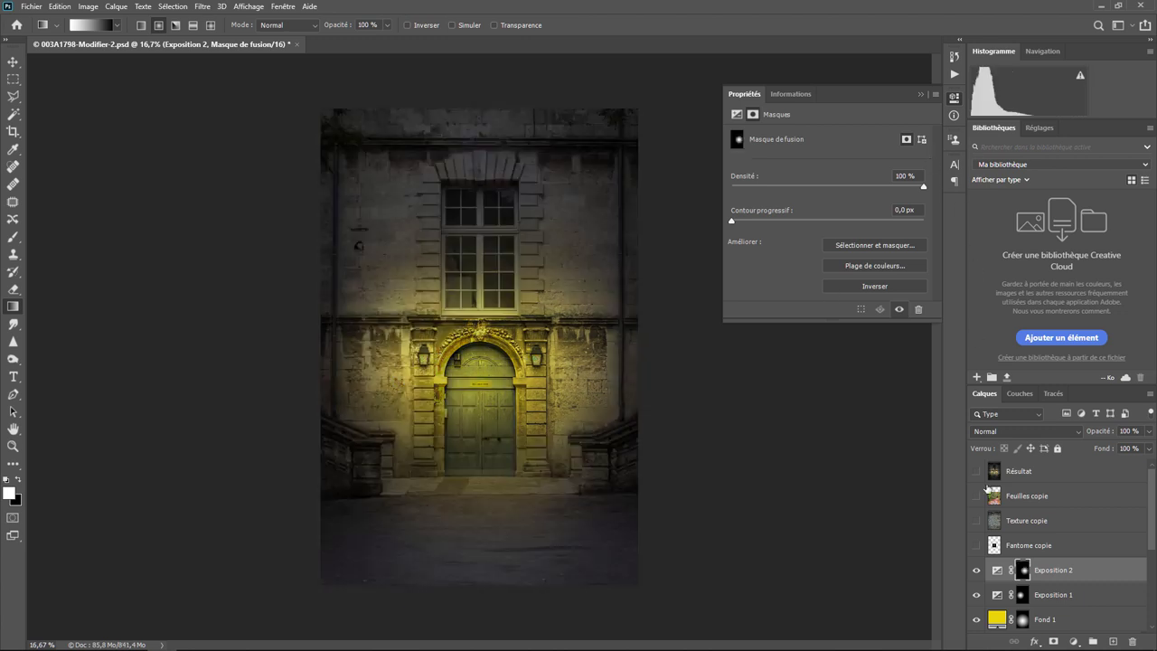
Compare with Exposition 1 toggled, then raise Exposition 2's exposure to +3,11.
click(976, 594)
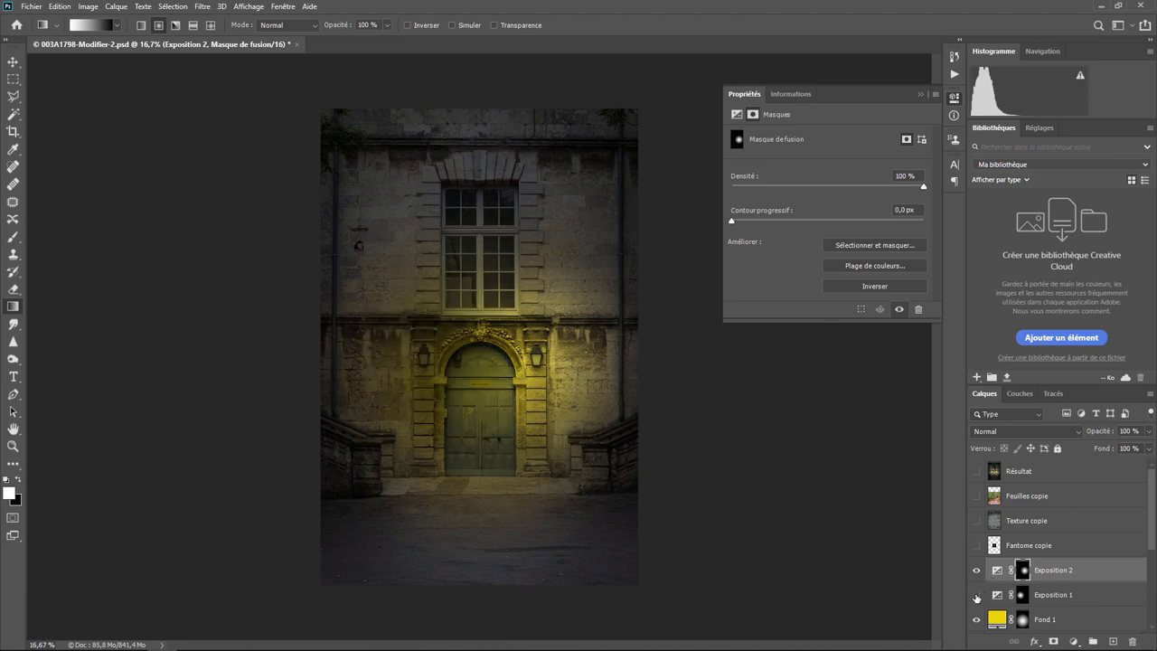
click(975, 595)
click(998, 595)
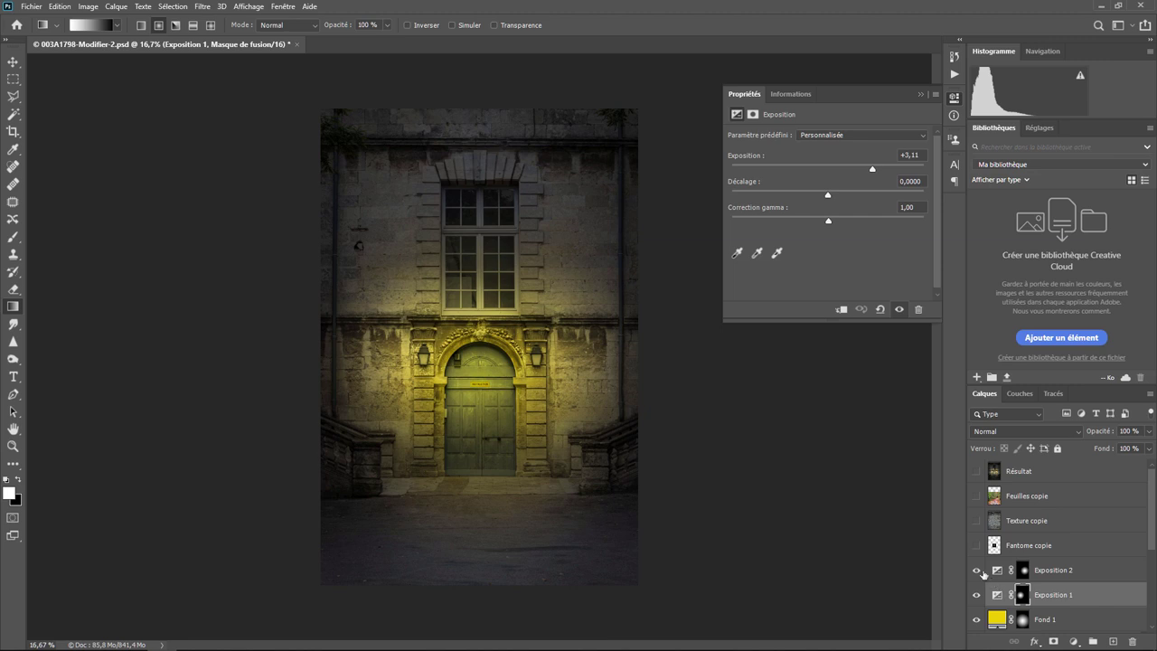
click(998, 571)
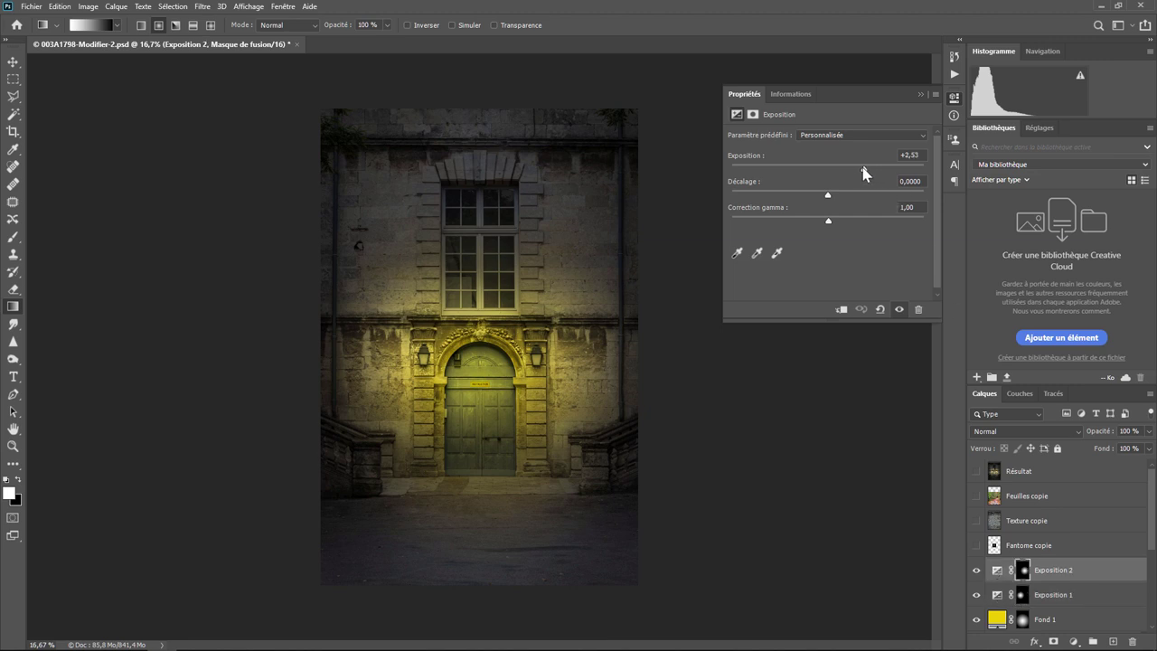
mouse_move(864, 173)
mouse_down()
mouse_move(886, 175)
mouse_move(874, 179)
mouse_up()
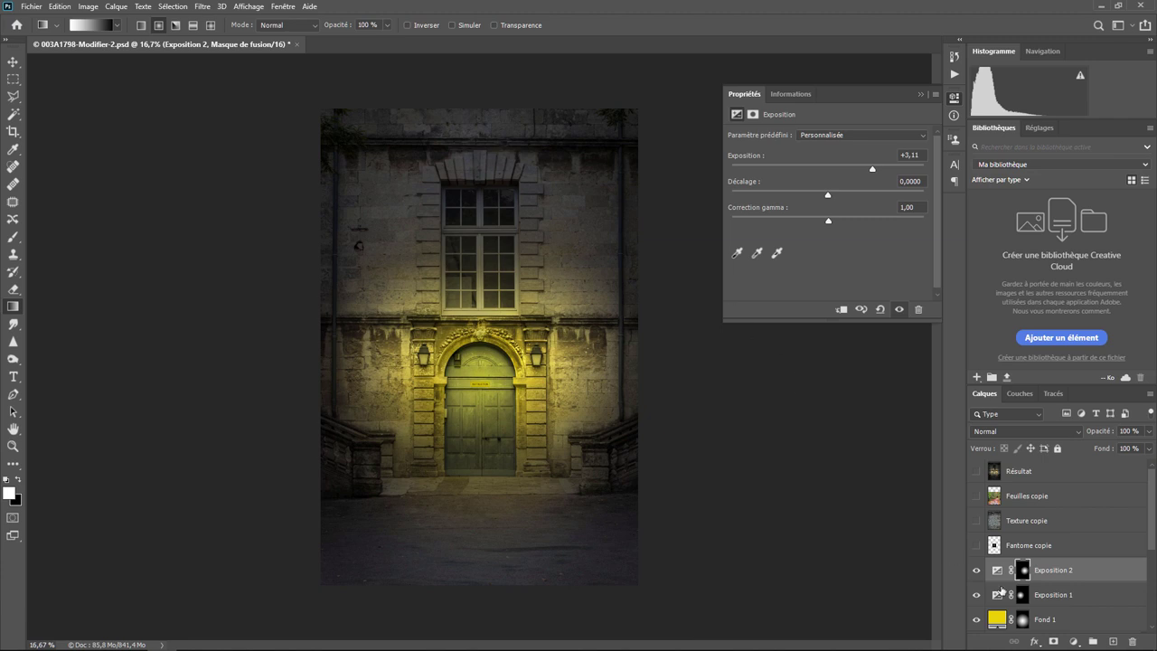
click(998, 620)
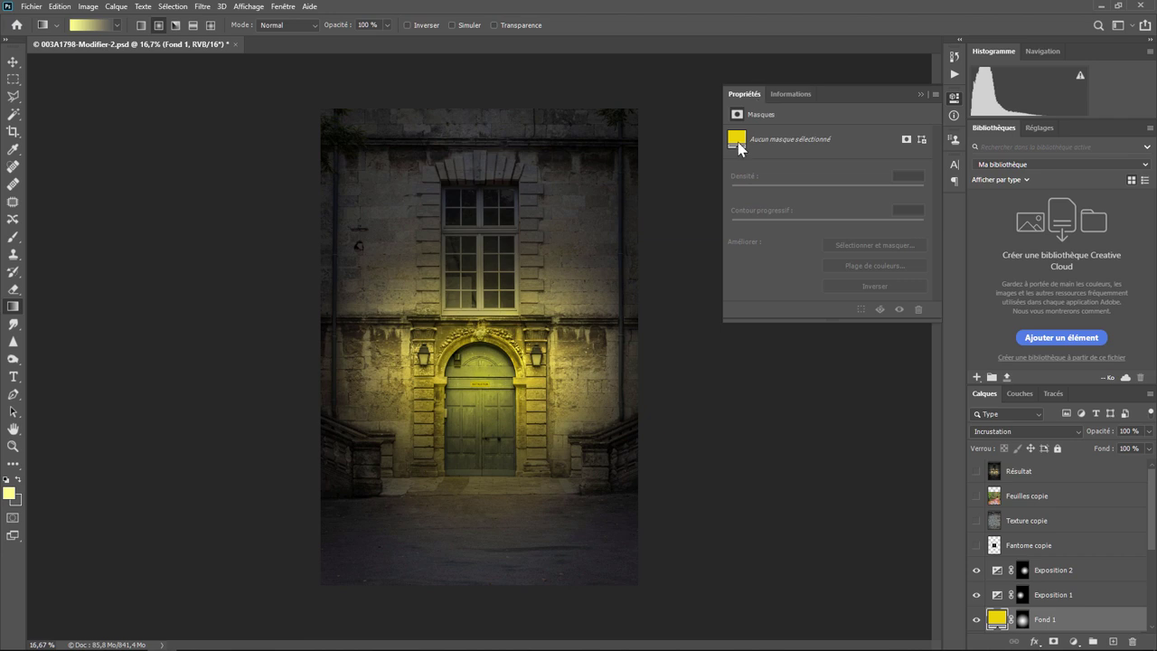
Change the Fond 1 fill colour to a paler, less saturated yellow (#c3b857).
double_click(997, 618)
drag(589, 273, 841, 140)
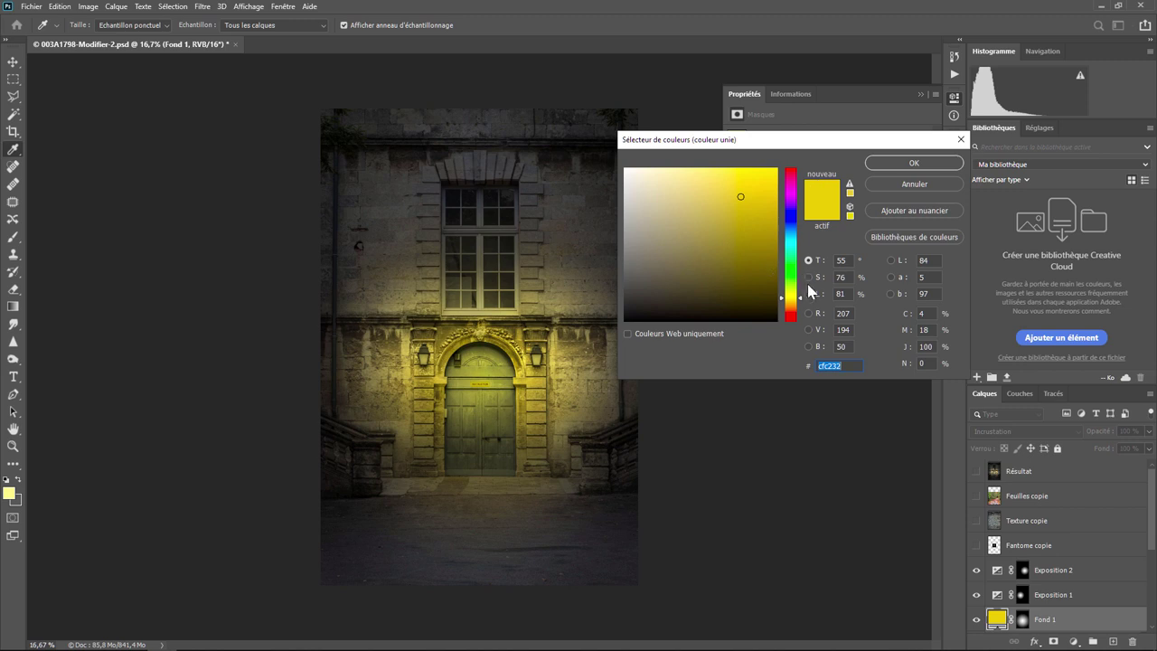
click(800, 295)
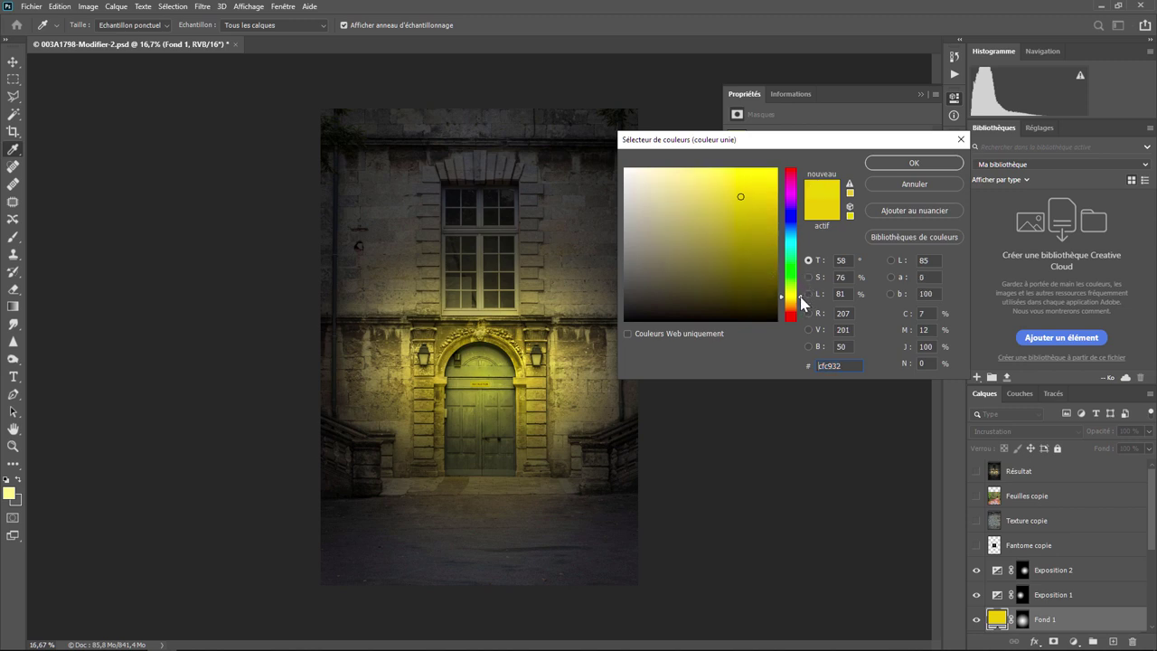
drag(800, 298, 801, 306)
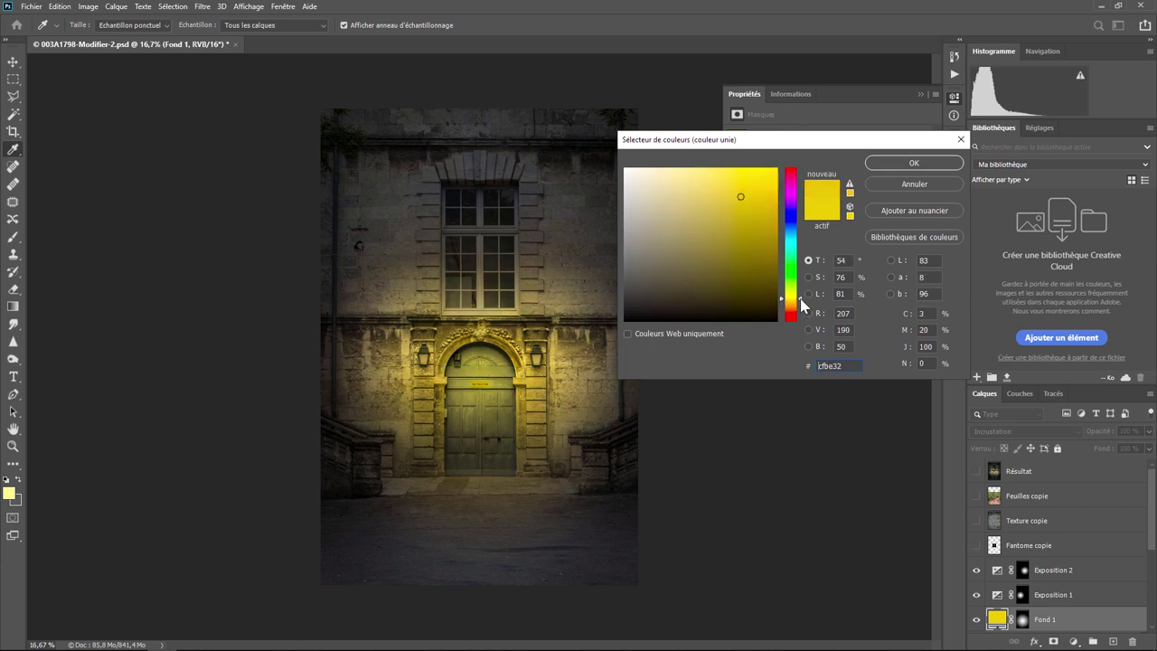
drag(740, 196, 709, 204)
click(911, 166)
key(g)
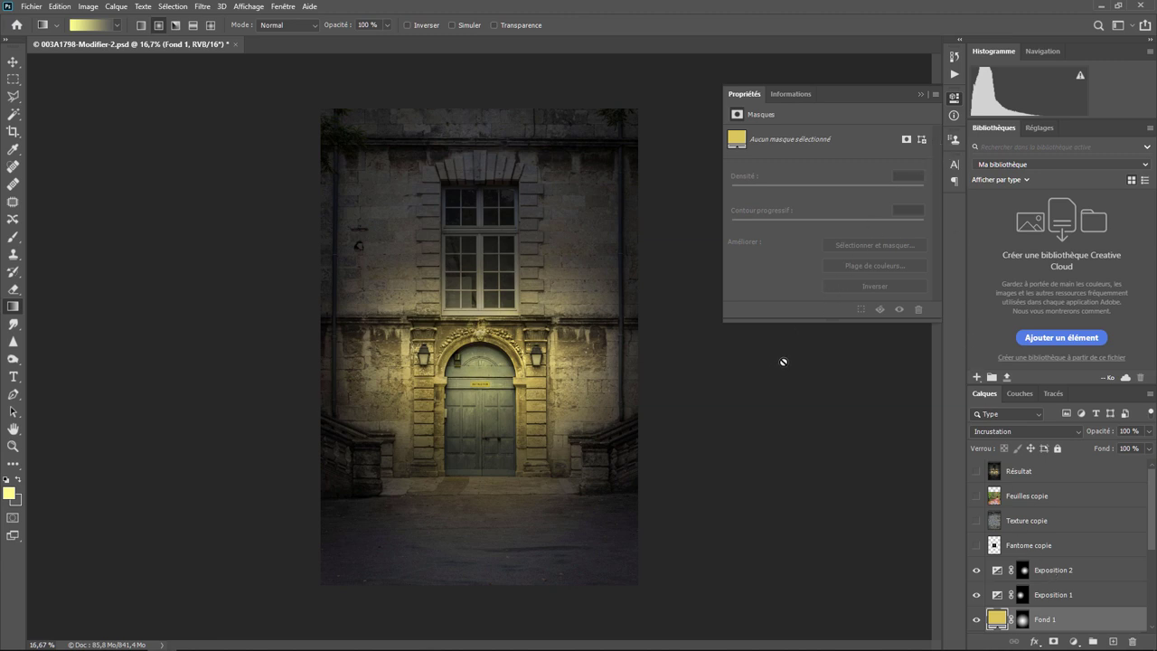
Add an Exposition 3 exposure layer above Exposition 2, set to +1,99.
click(1069, 569)
click(1075, 641)
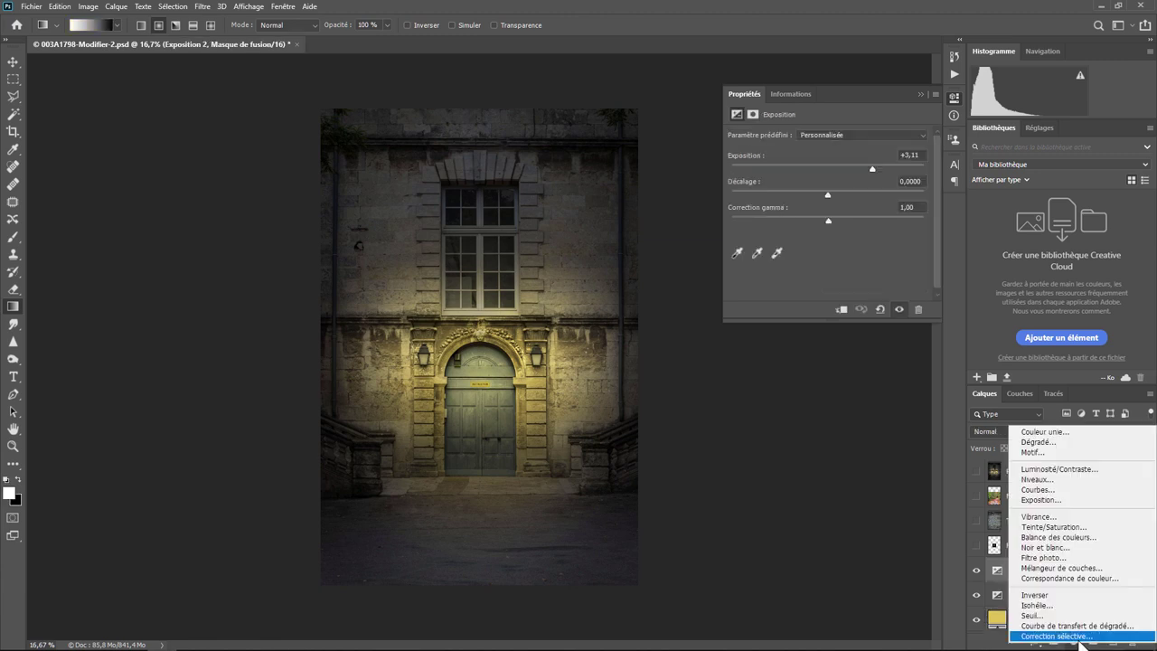
click(1052, 500)
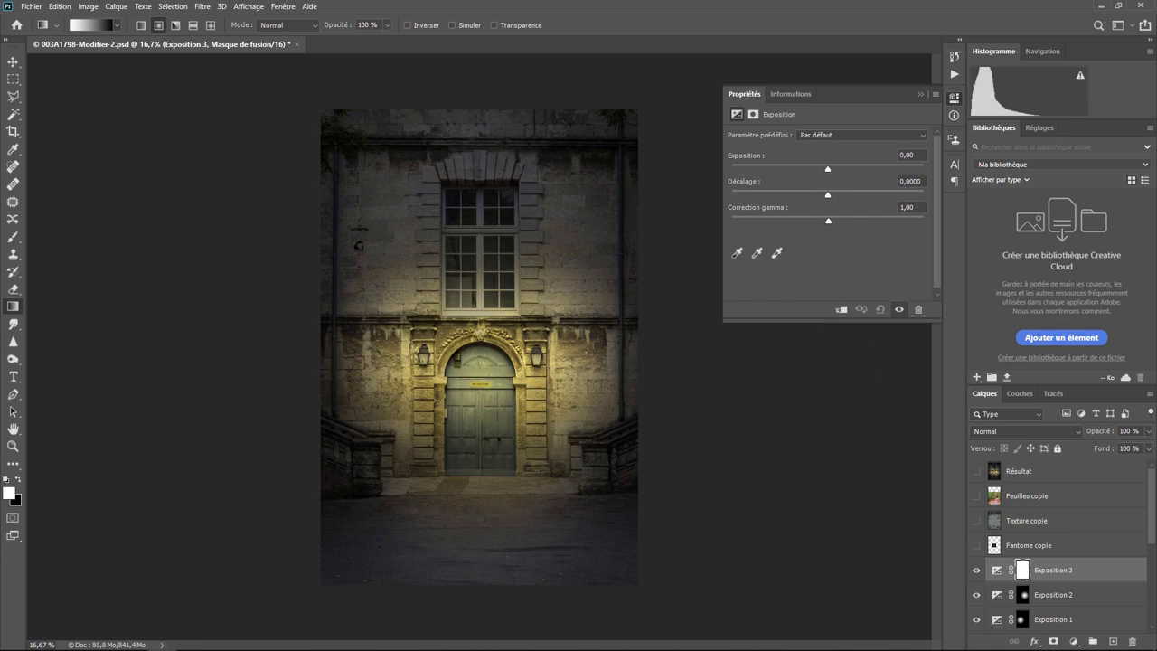
key(ctrl+plus)
key(ctrl+plus)
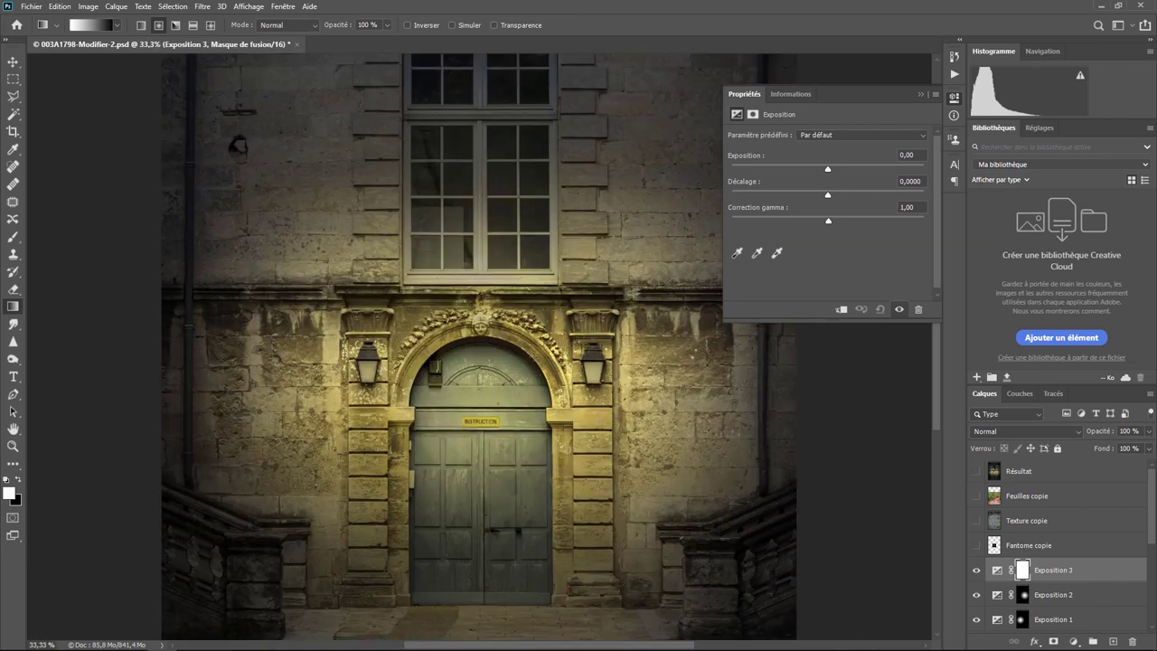
key(ctrl+plus)
key(ctrl+plus)
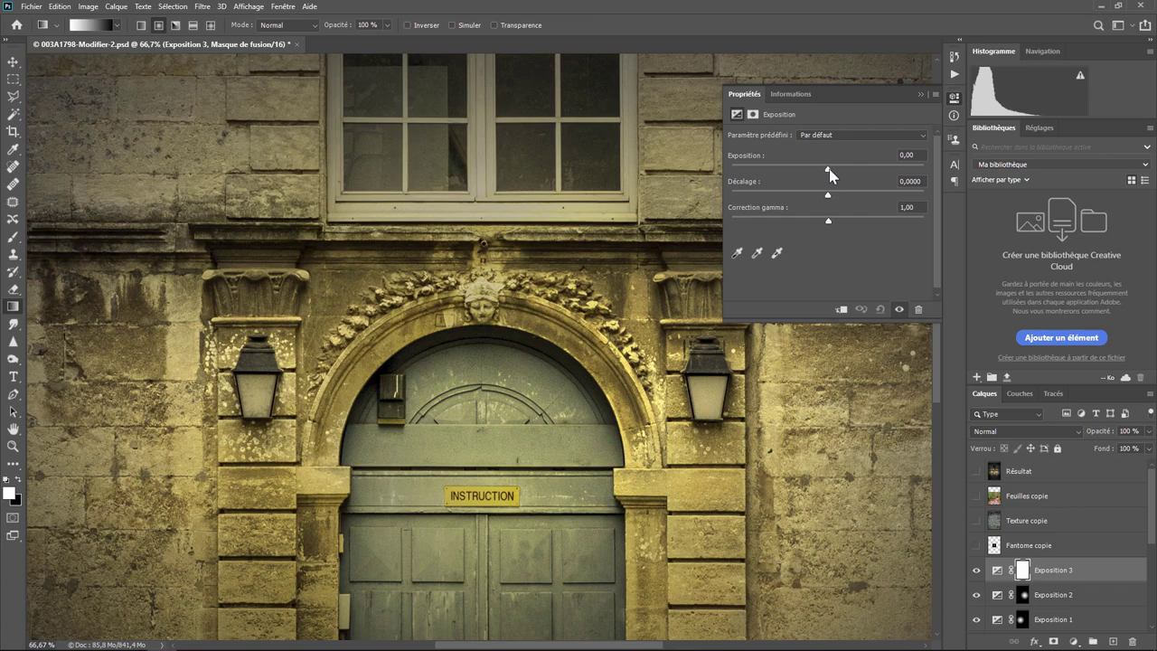
drag(829, 169, 857, 176)
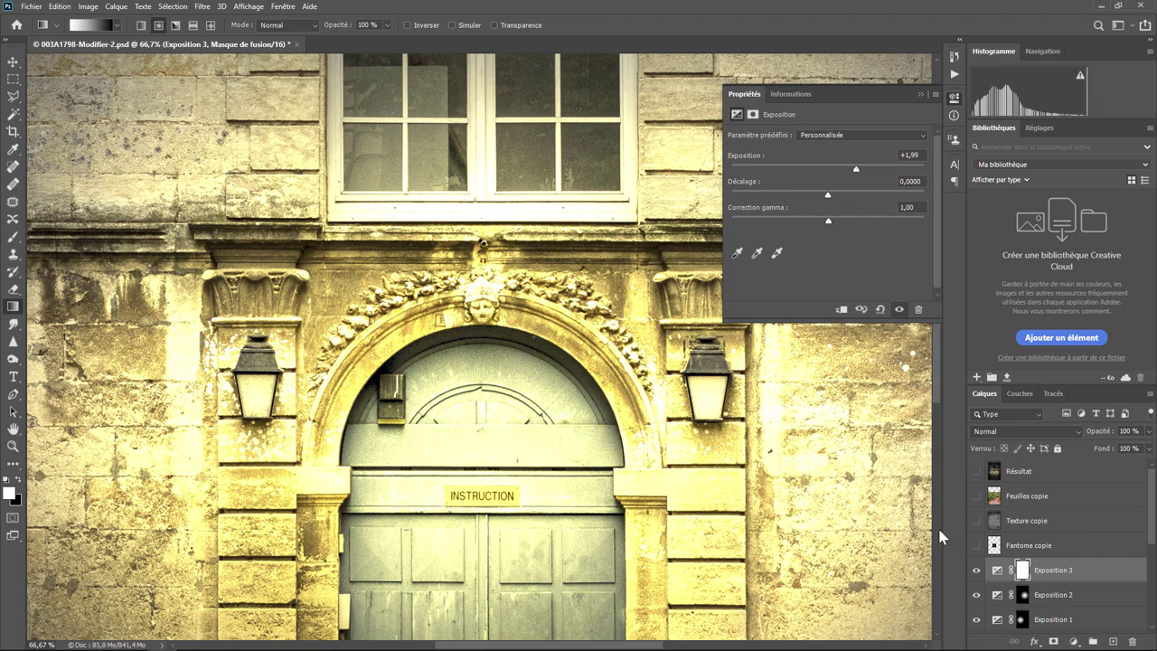
click(1026, 567)
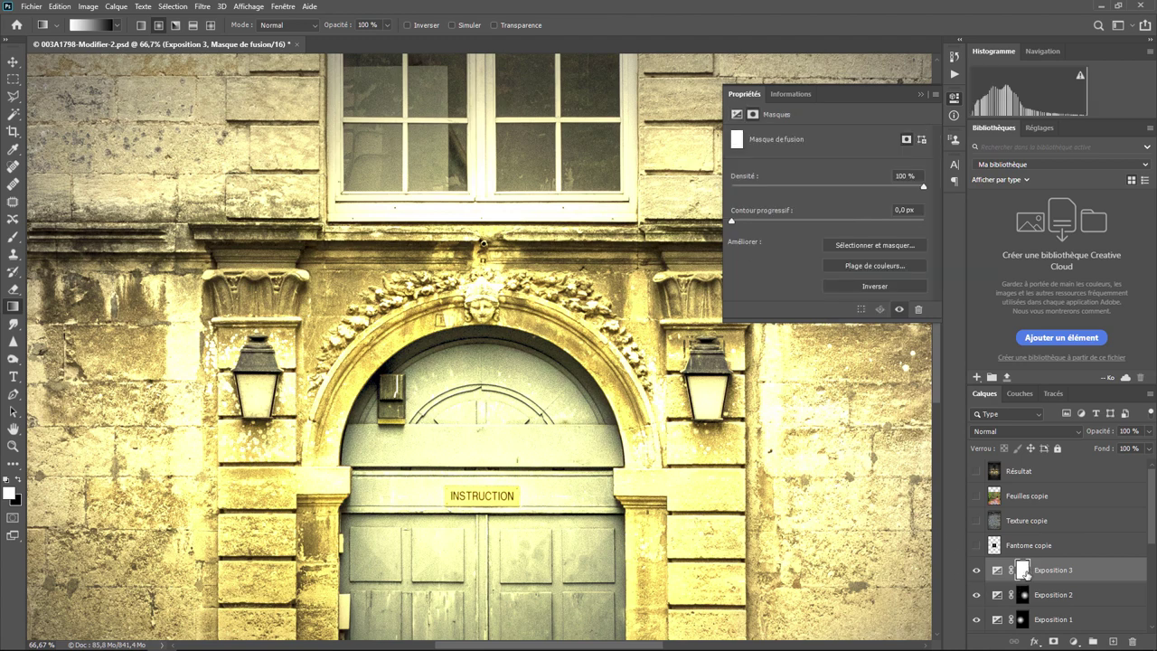
Fill Exposition 3's mask with black to hide the exposure boost.
click(60, 6)
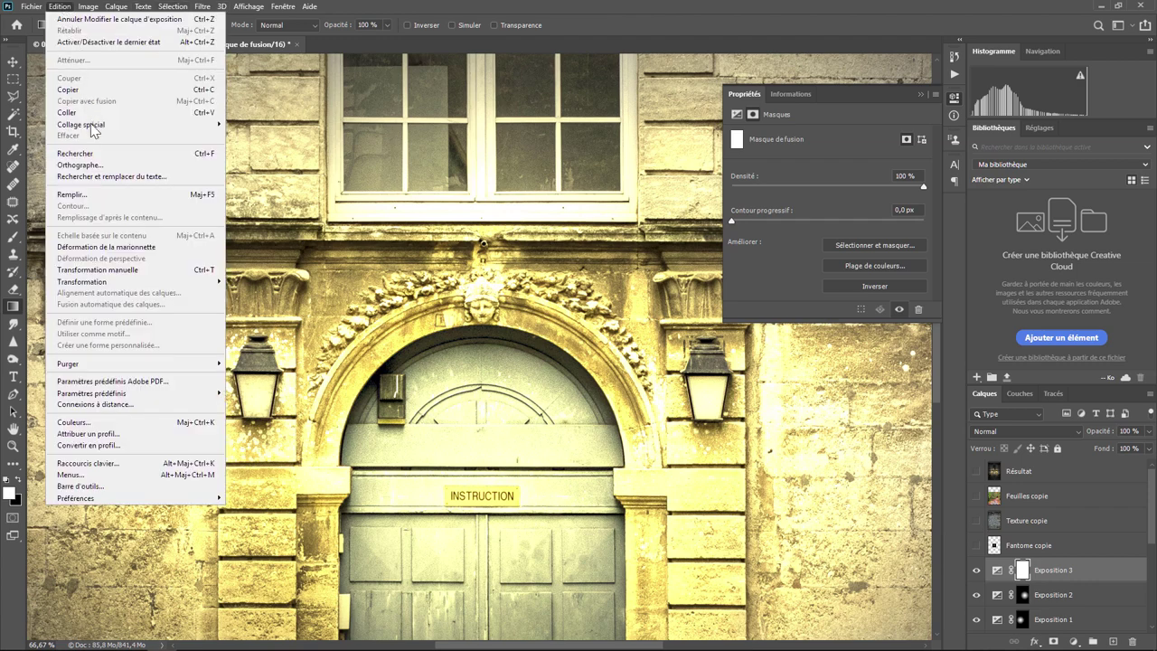
click(97, 193)
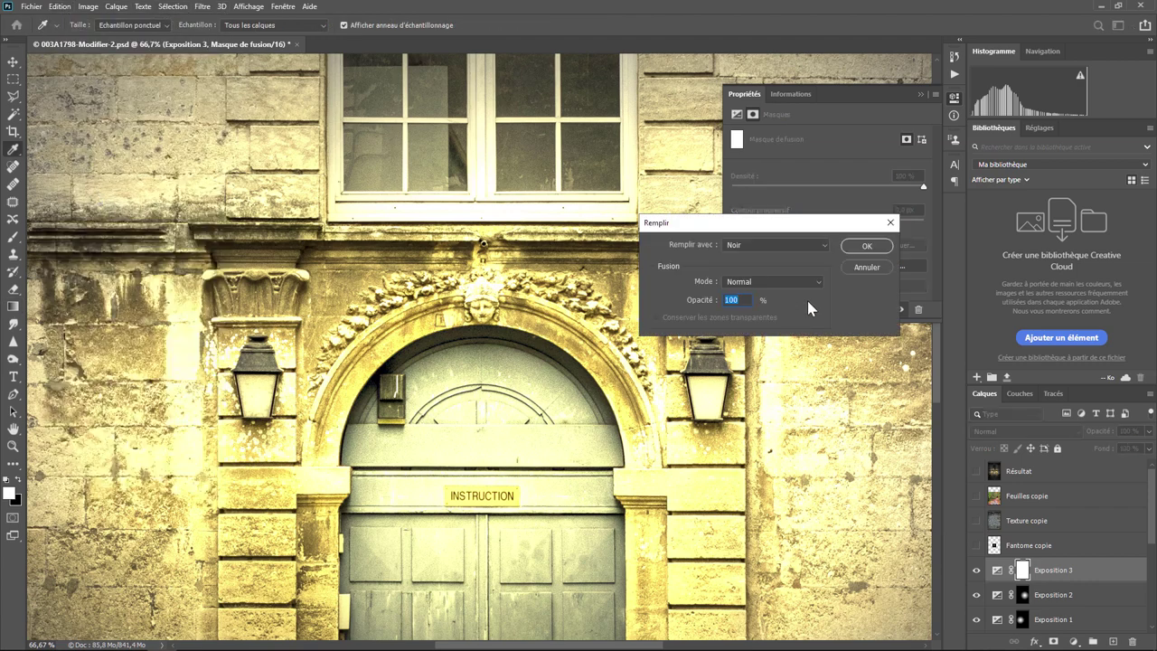
click(866, 245)
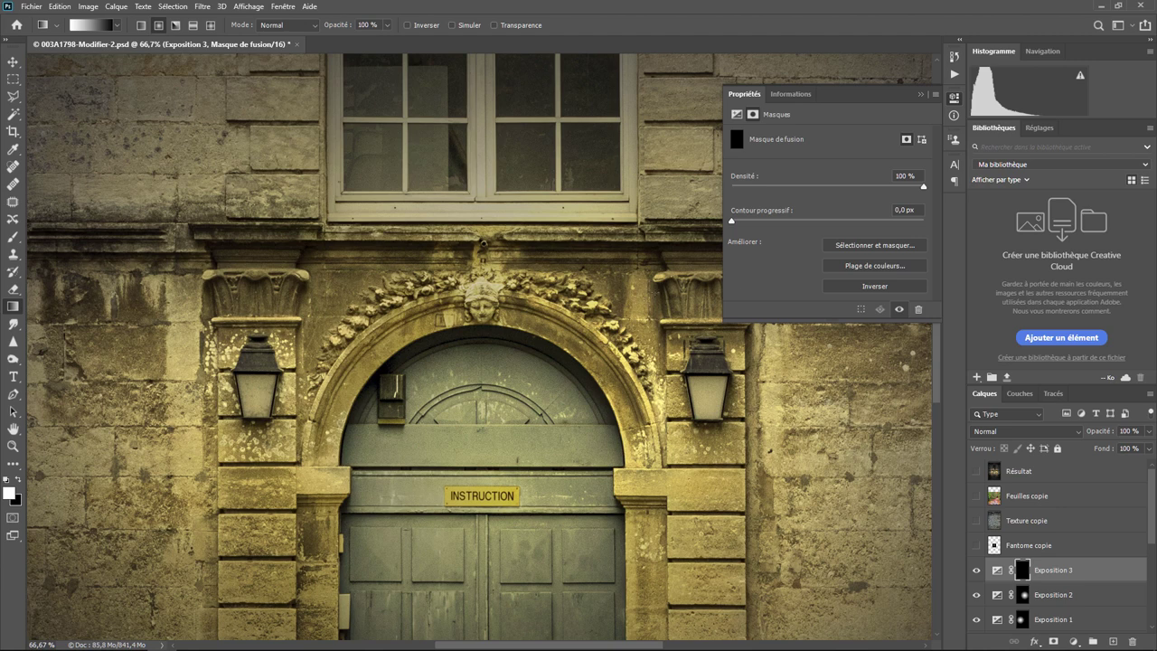
Select the left lantern's glass with the Polygonal Lasso.
right_click(13, 100)
click(63, 112)
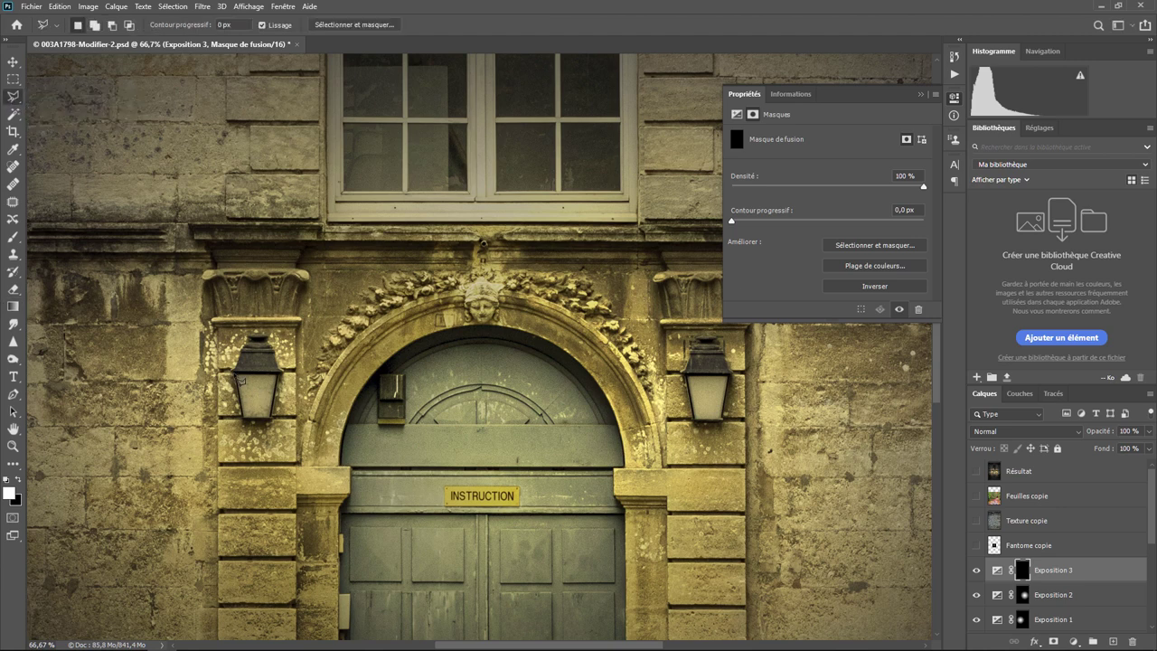
key(ctrl+plus)
key(ctrl+plus)
key(ctrl+plus)
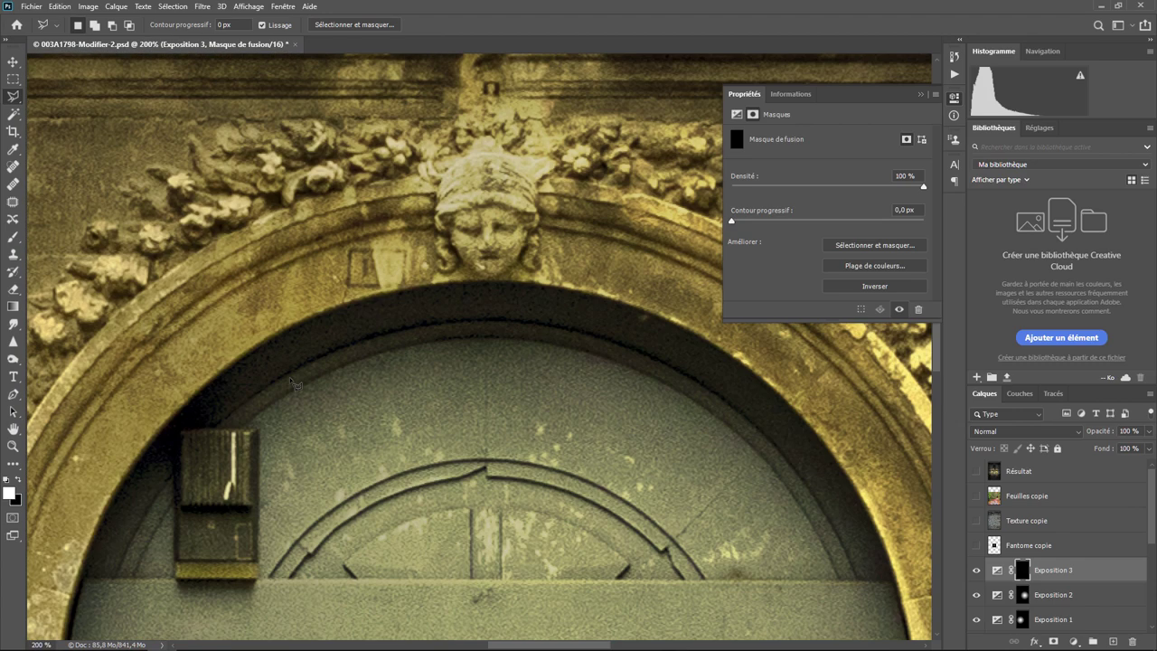
mouse_move(206, 364)
mouse_down()
mouse_move(608, 339)
mouse_move(659, 317)
mouse_up()
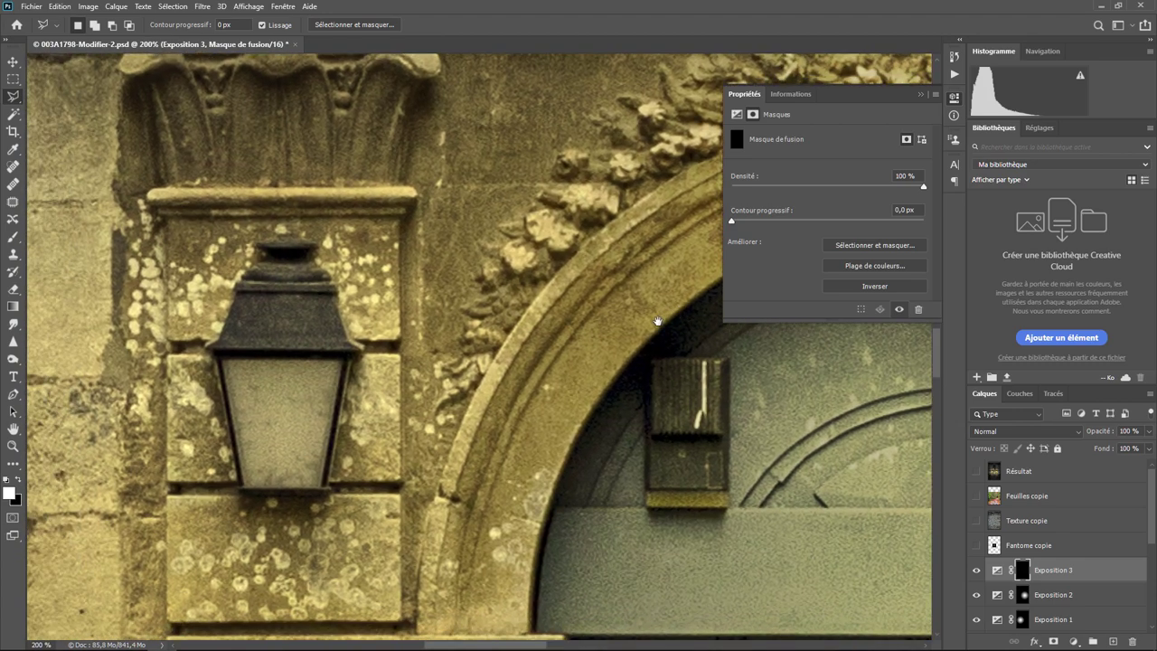
click(224, 363)
click(341, 364)
click(326, 489)
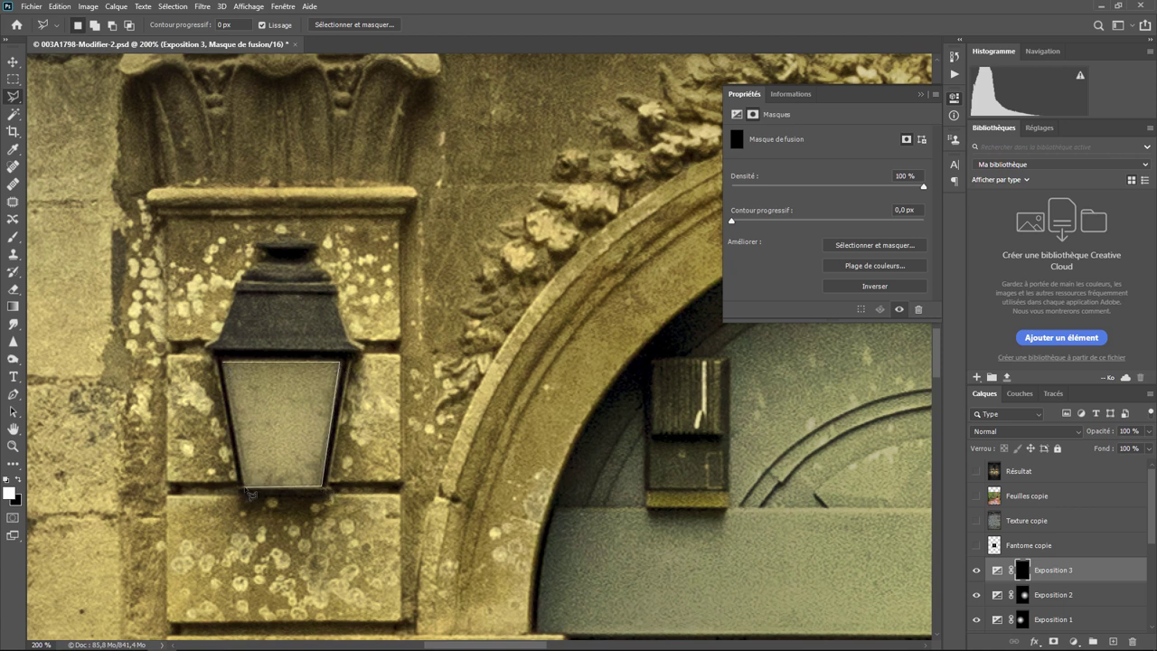
double_click(244, 488)
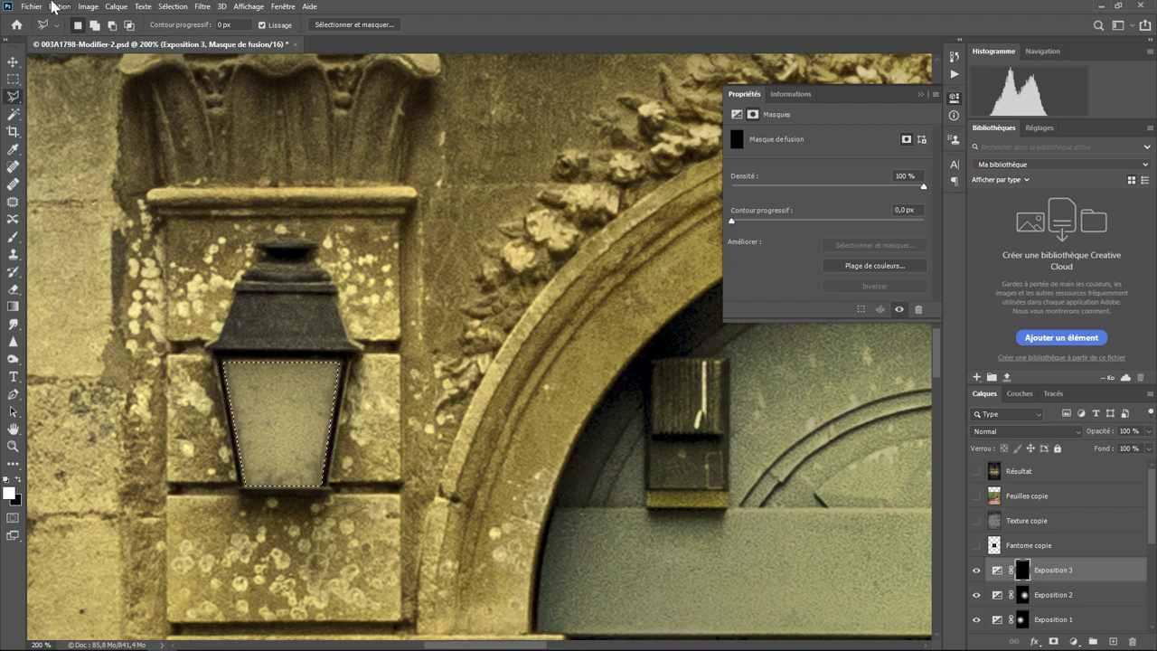
Fill the lantern glass selection on the mask with white.
click(59, 7)
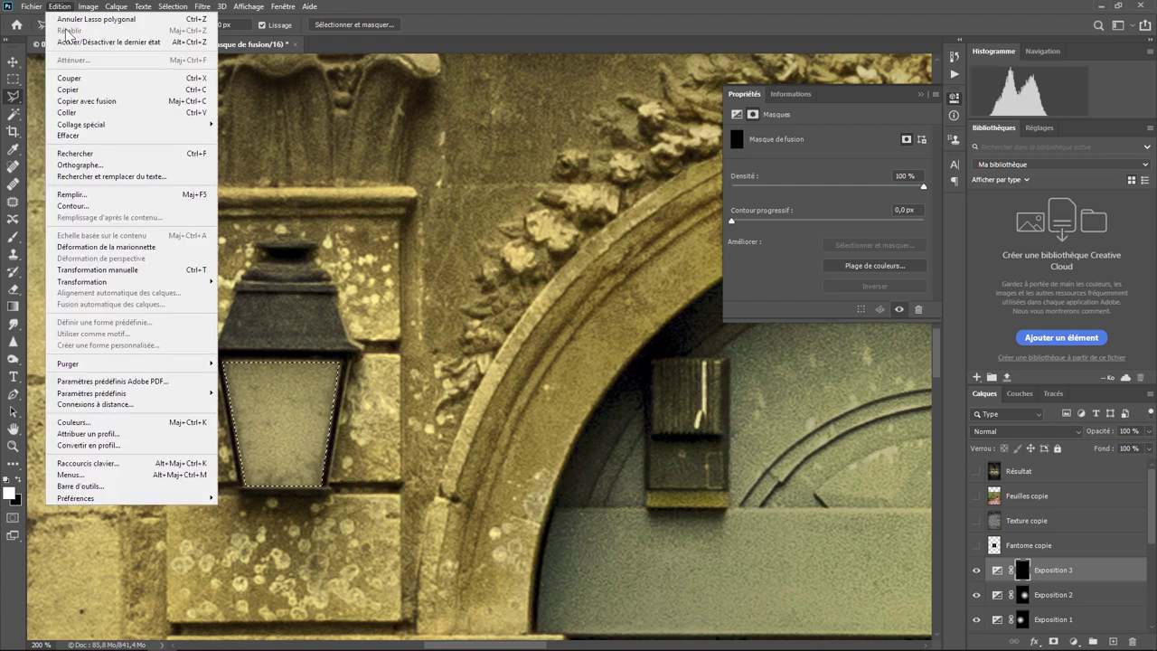
click(72, 194)
click(760, 244)
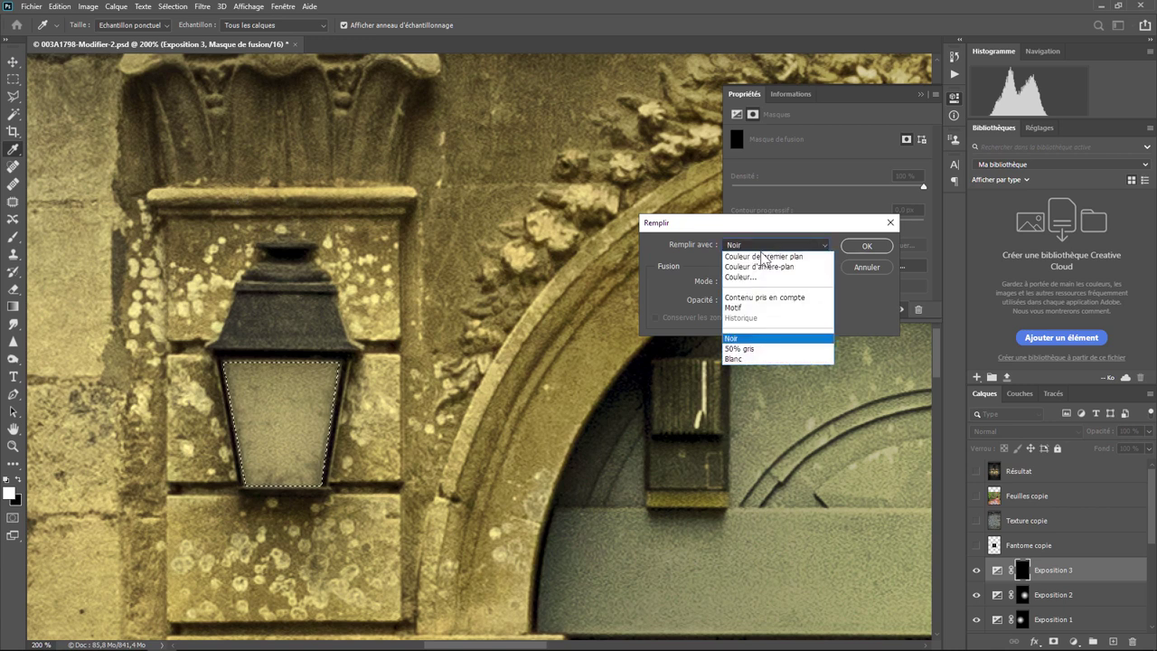
click(745, 357)
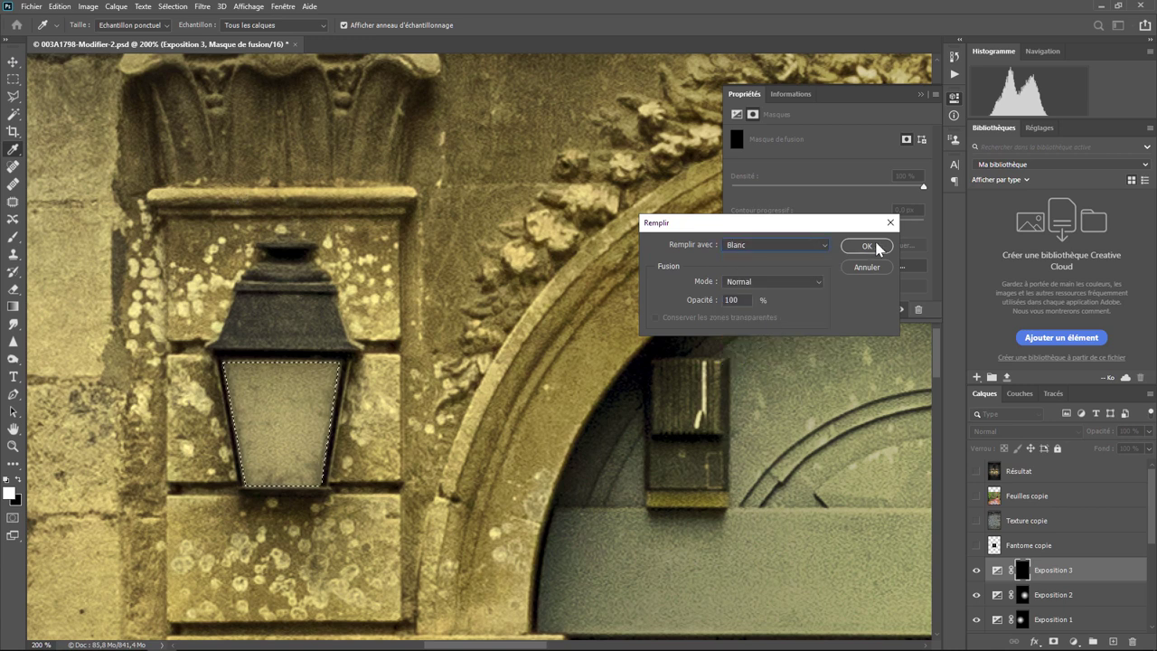
click(868, 245)
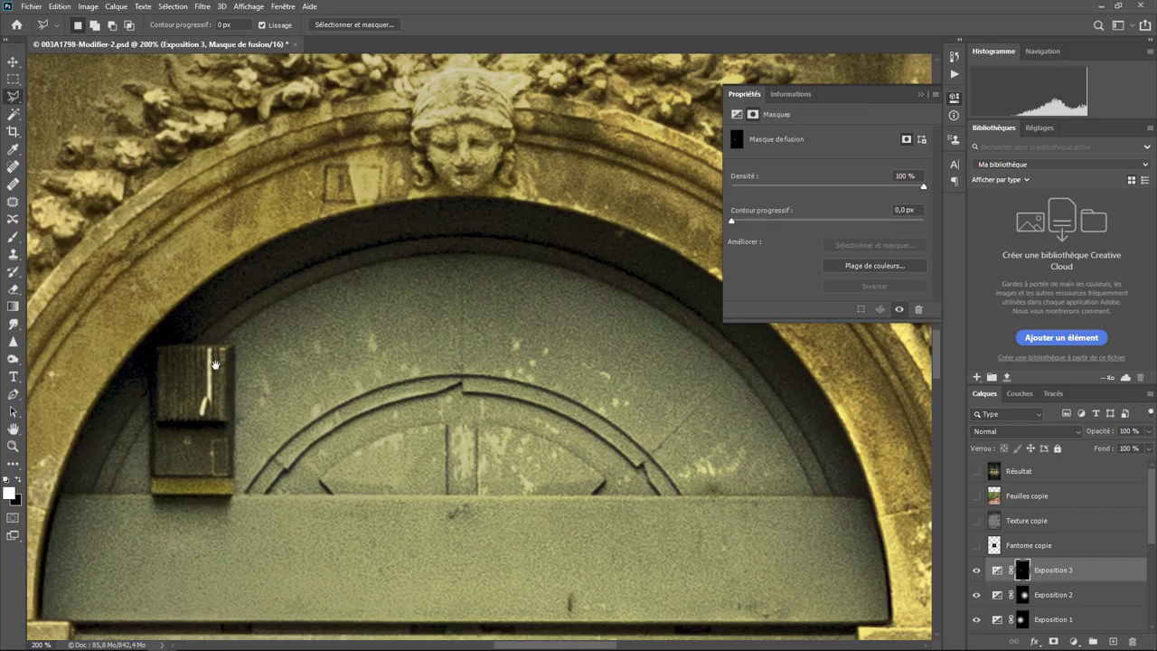
Select the right lantern's glass with the Polygonal Lasso.
drag(747, 387, 181, 353)
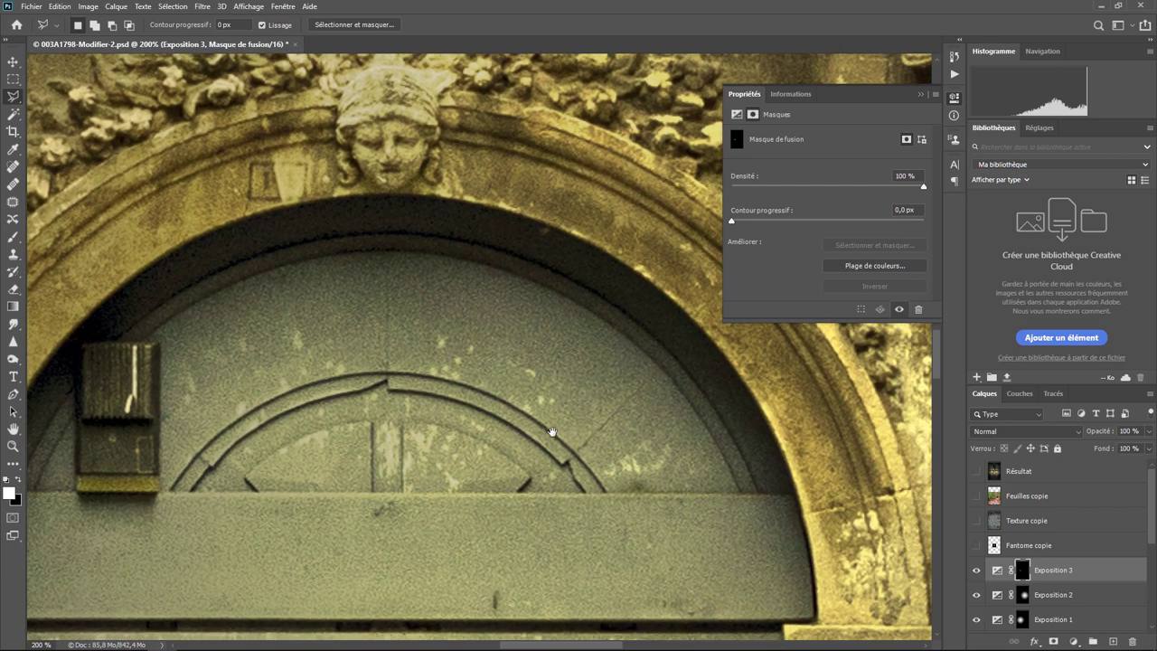
mouse_move(822, 406)
mouse_down()
mouse_move(218, 418)
mouse_move(151, 315)
mouse_up()
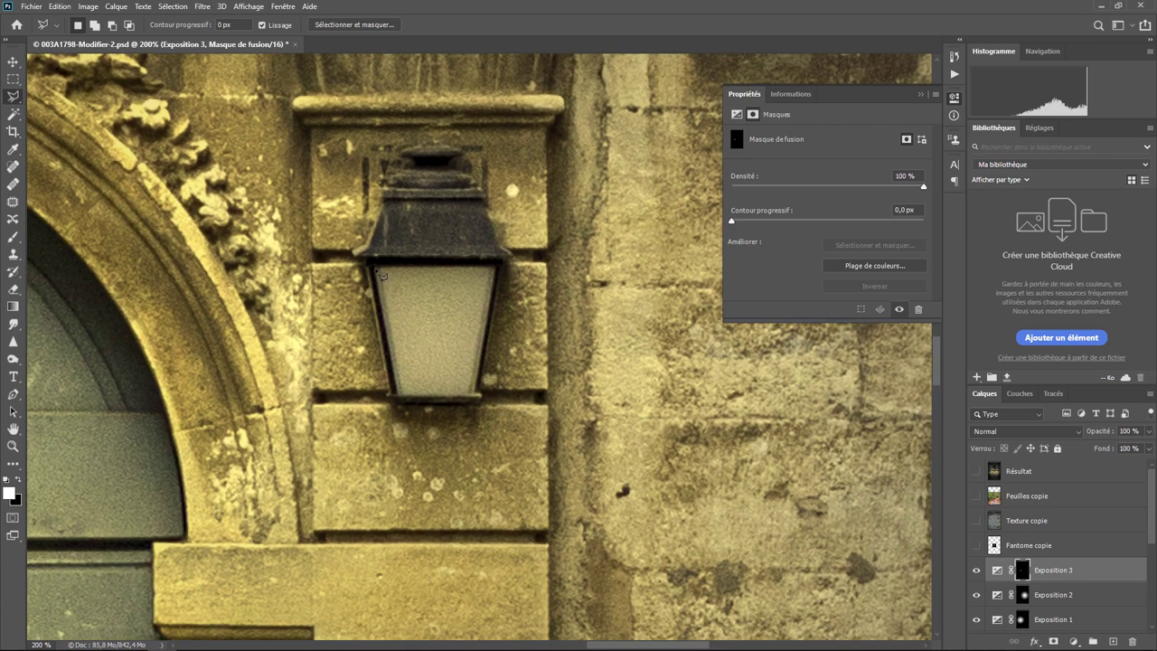
click(376, 269)
click(495, 268)
click(478, 397)
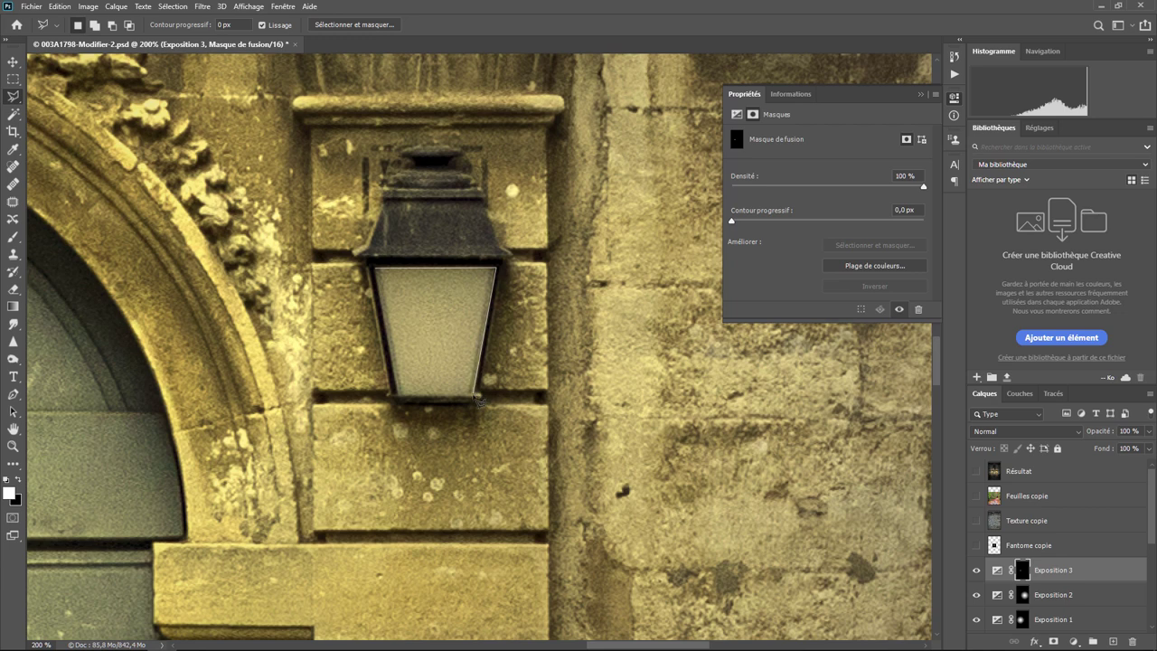
double_click(402, 396)
Fill the right lantern glass on Exposition 3's mask with white and check the result.
click(60, 7)
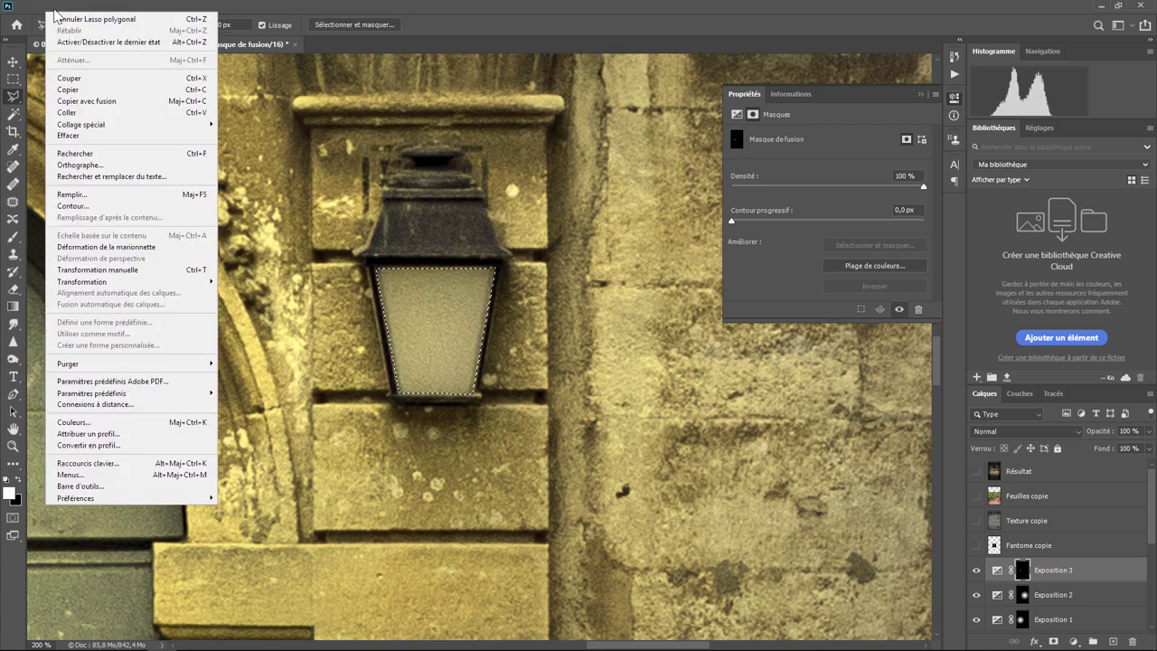
click(97, 195)
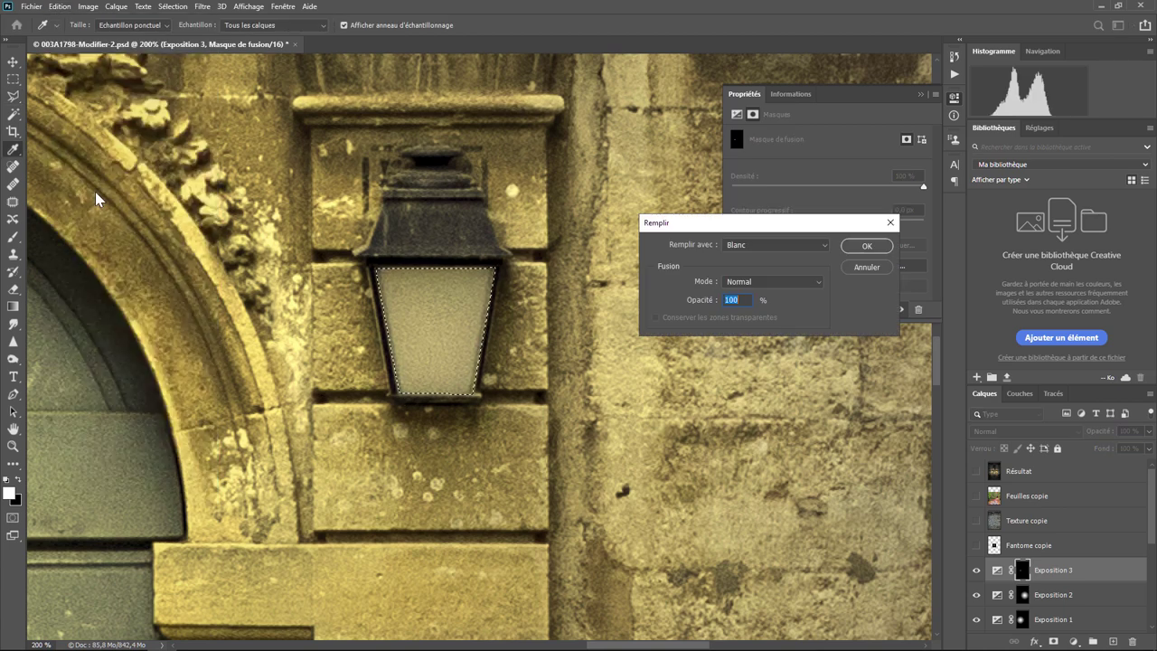
click(866, 246)
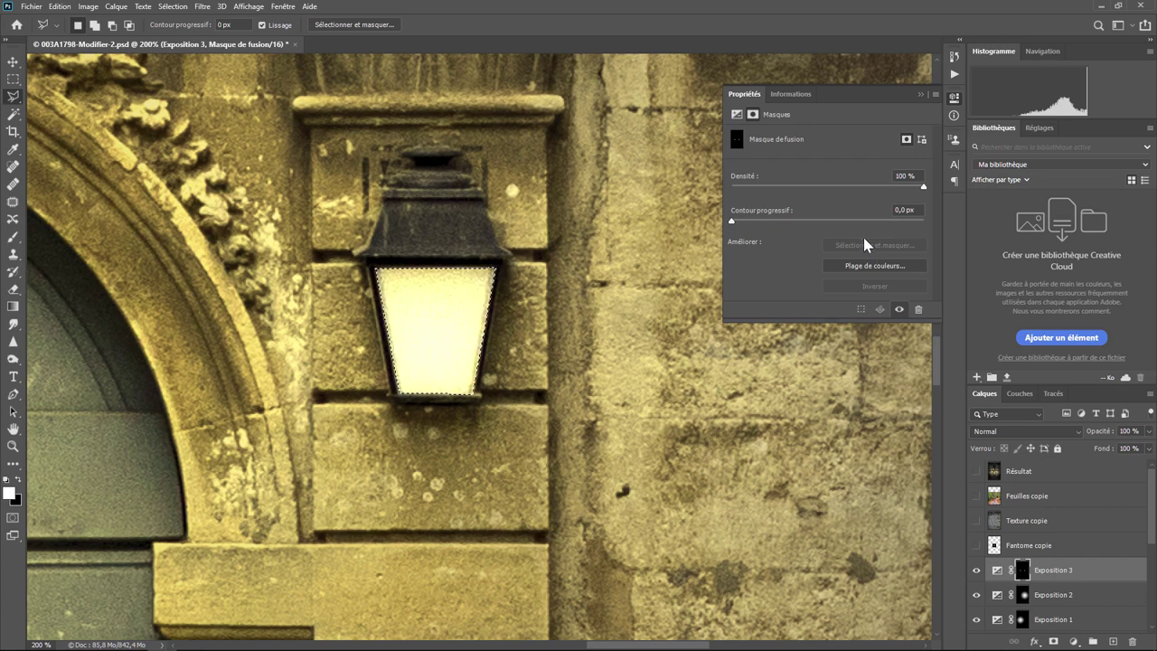
key(ctrl+minus)
key(ctrl+minus)
key(ctrl+minus)
key(ctrl+minus)
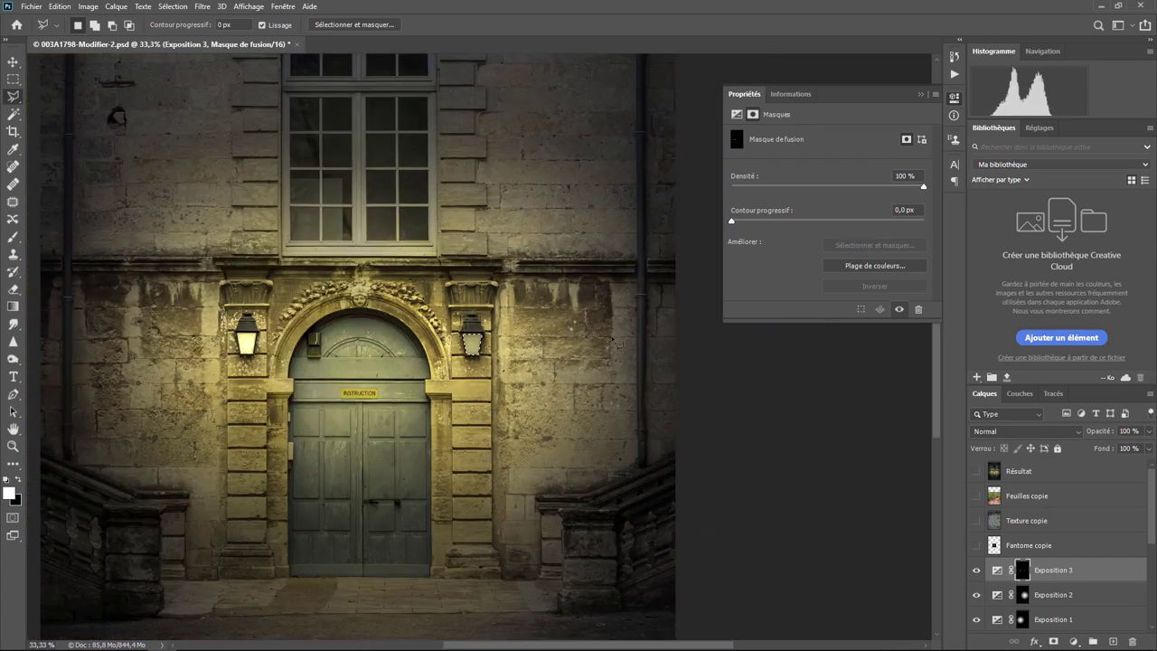
key(ctrl+d)
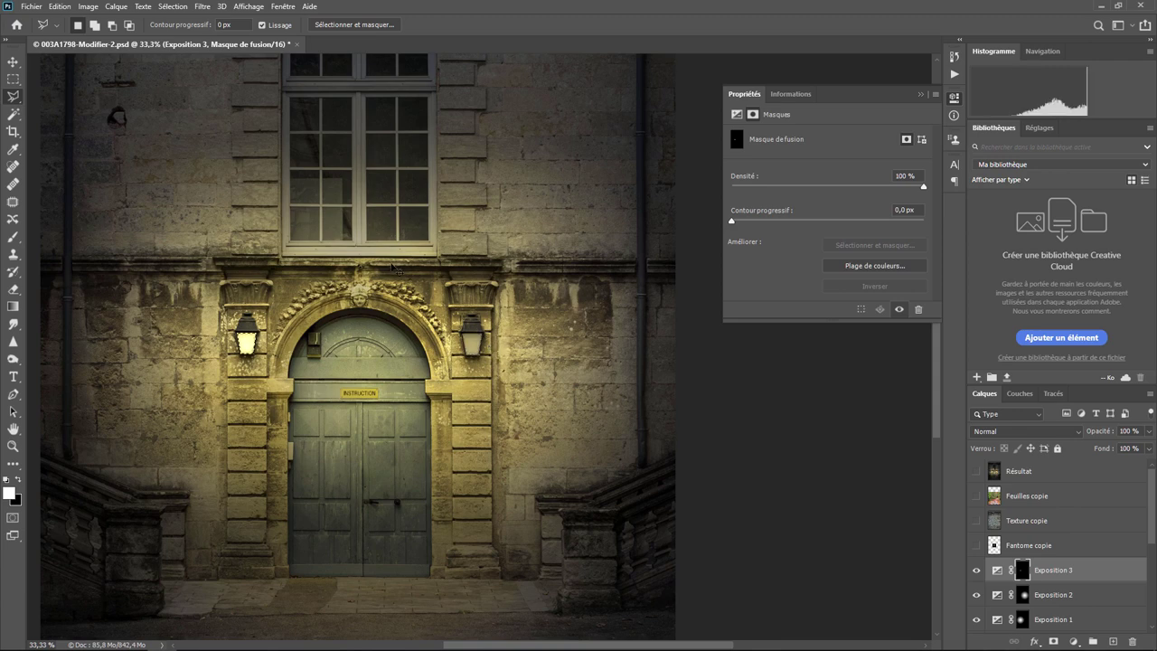
click(59, 7)
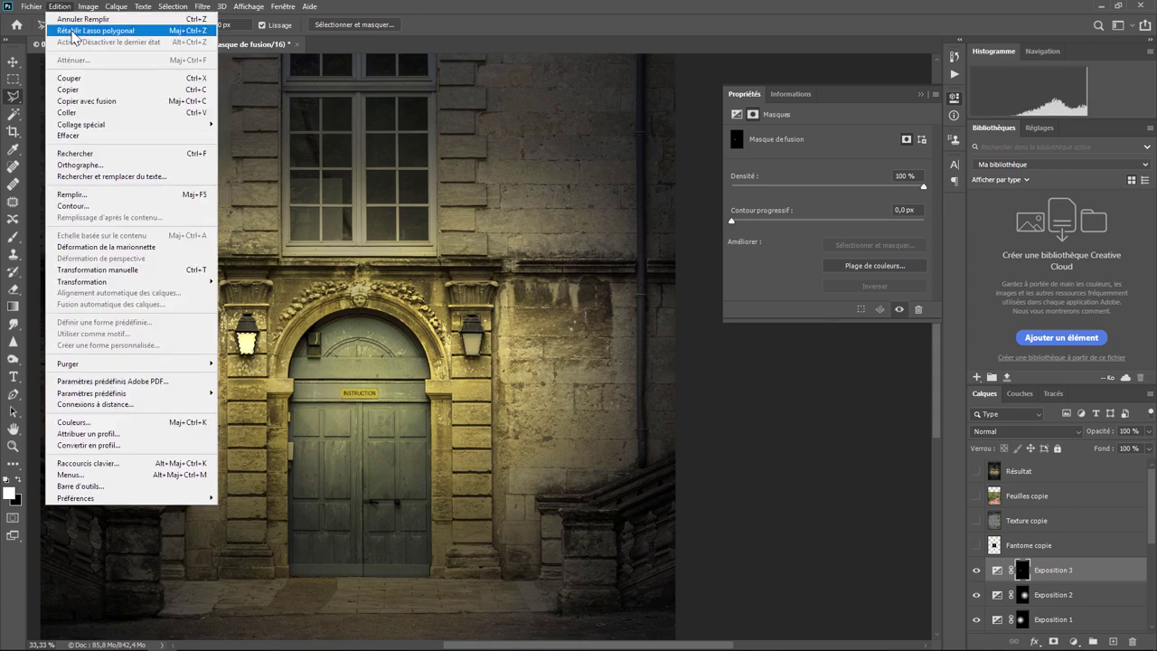
click(99, 30)
click(61, 7)
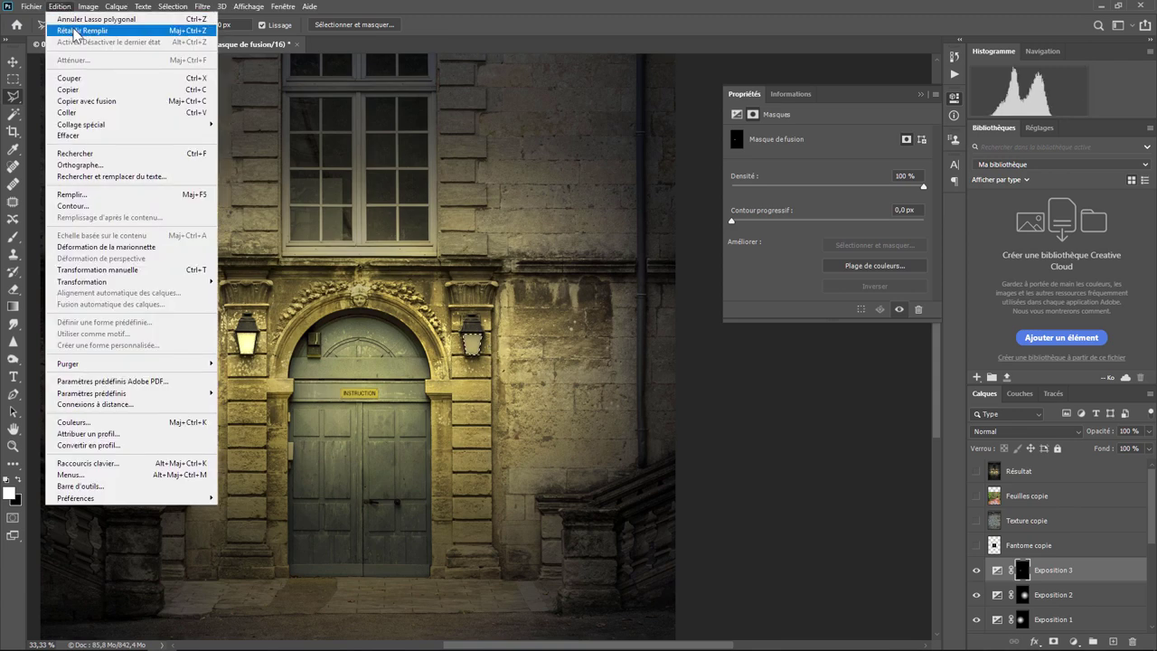
click(74, 30)
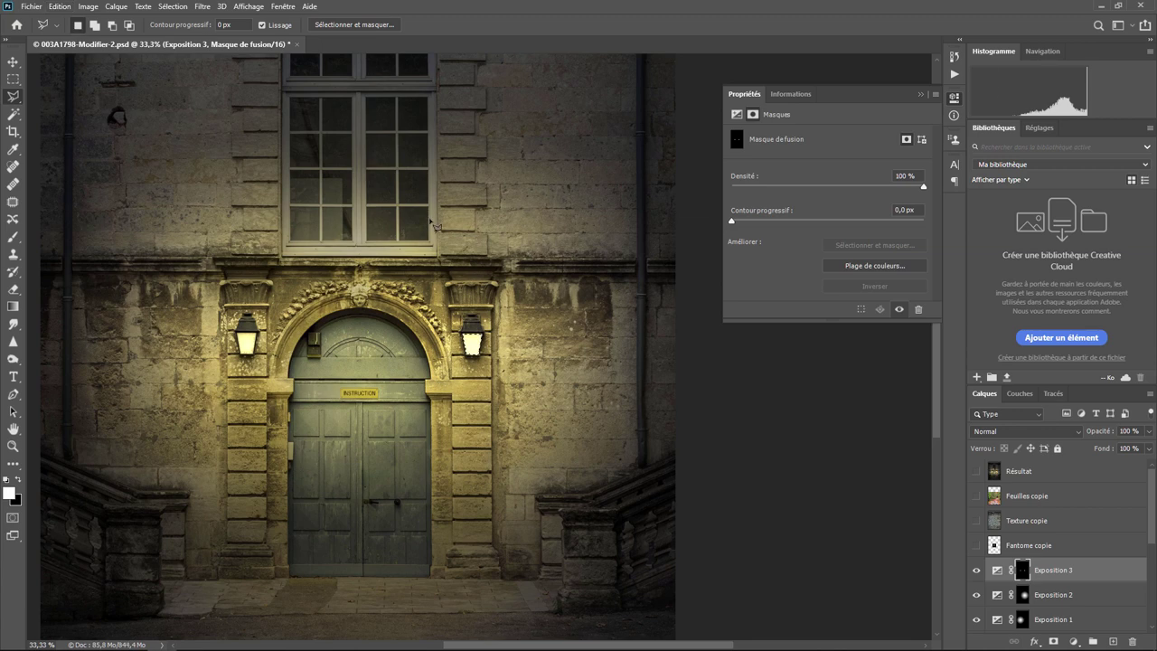
Raise Exposition 3's exposure to +2,24.
click(998, 571)
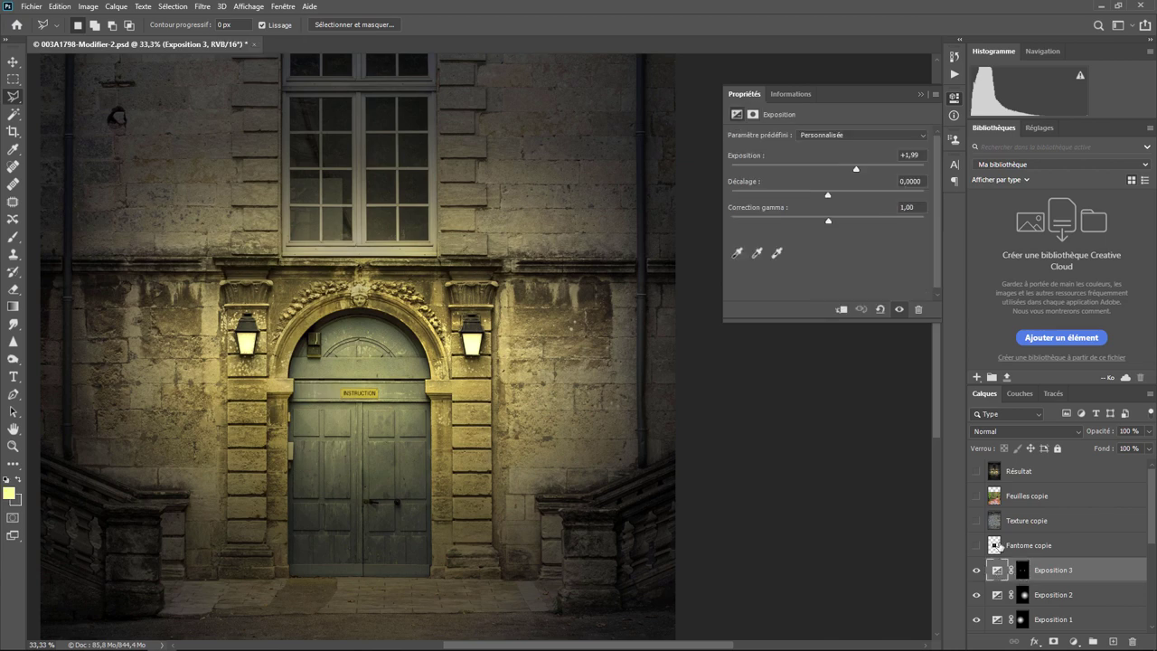
mouse_move(857, 175)
mouse_down()
mouse_move(870, 171)
mouse_move(860, 170)
mouse_up()
click(1072, 640)
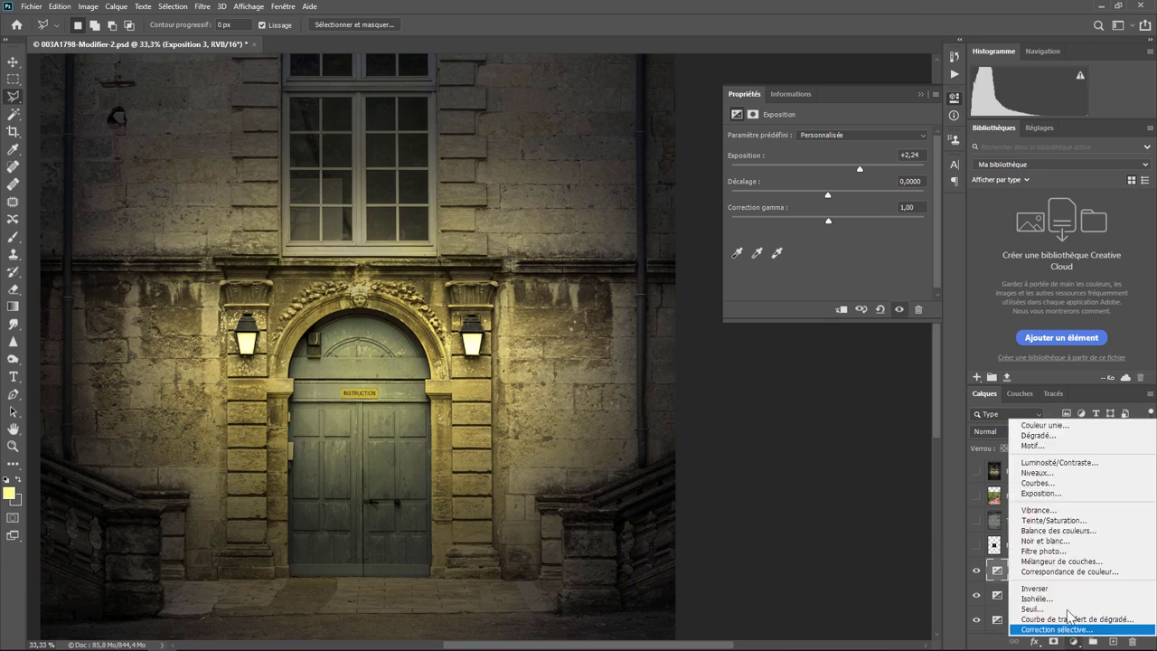
Add Exposition 4 with its mask inverted to black and exposure at +1,15.
click(1048, 494)
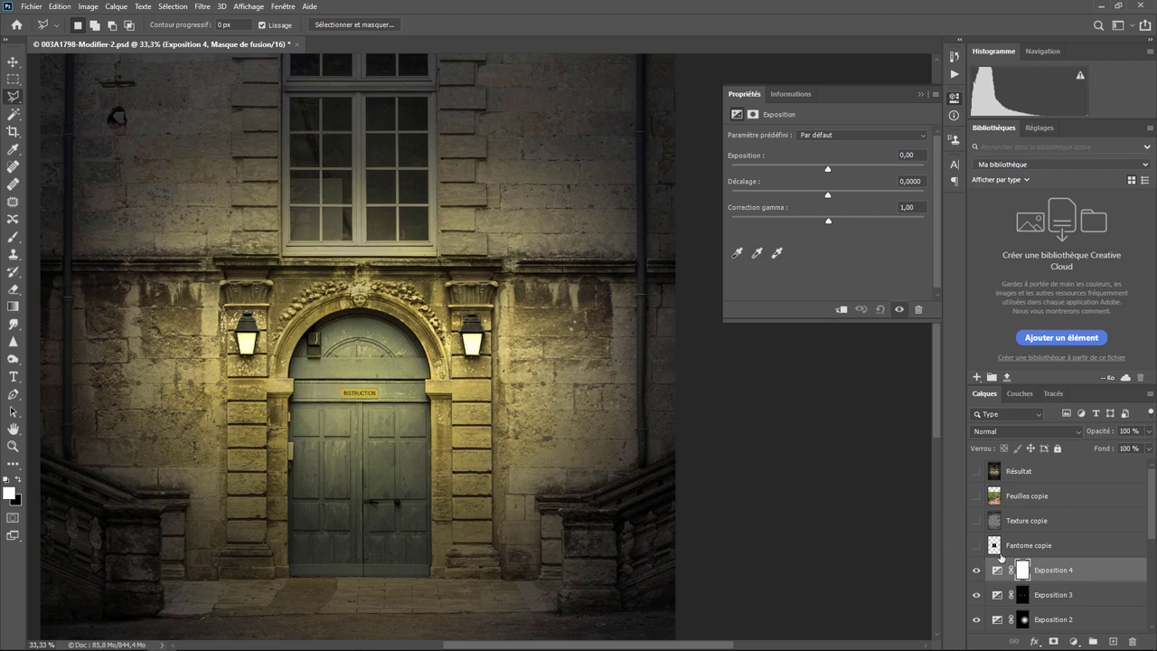
click(1025, 570)
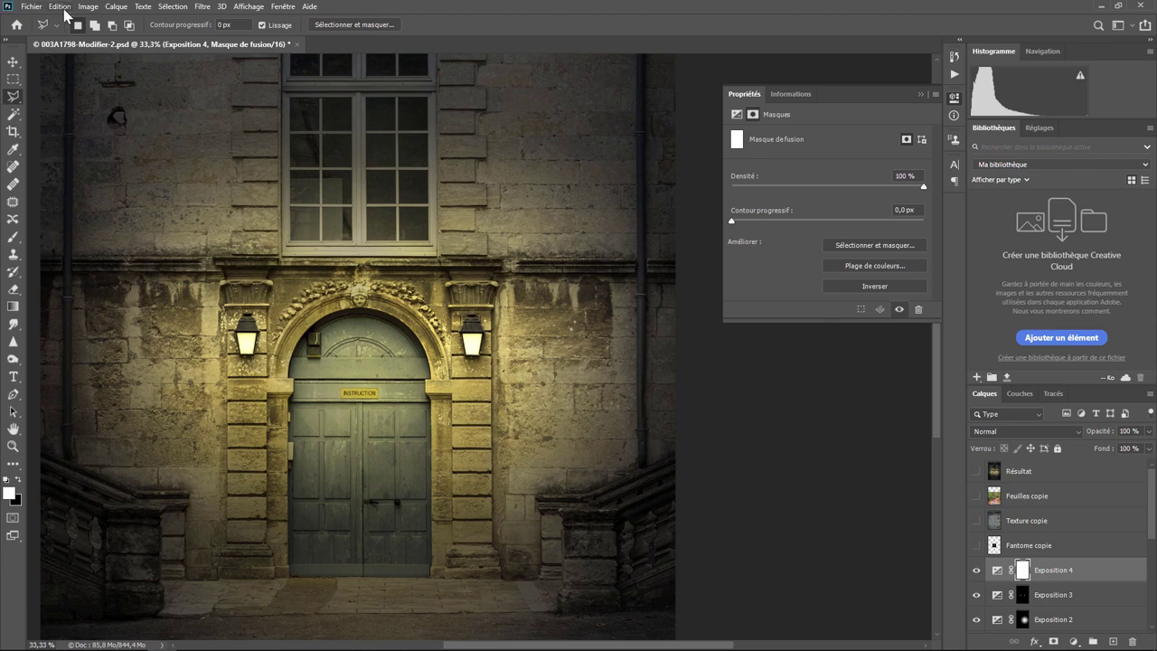
click(62, 8)
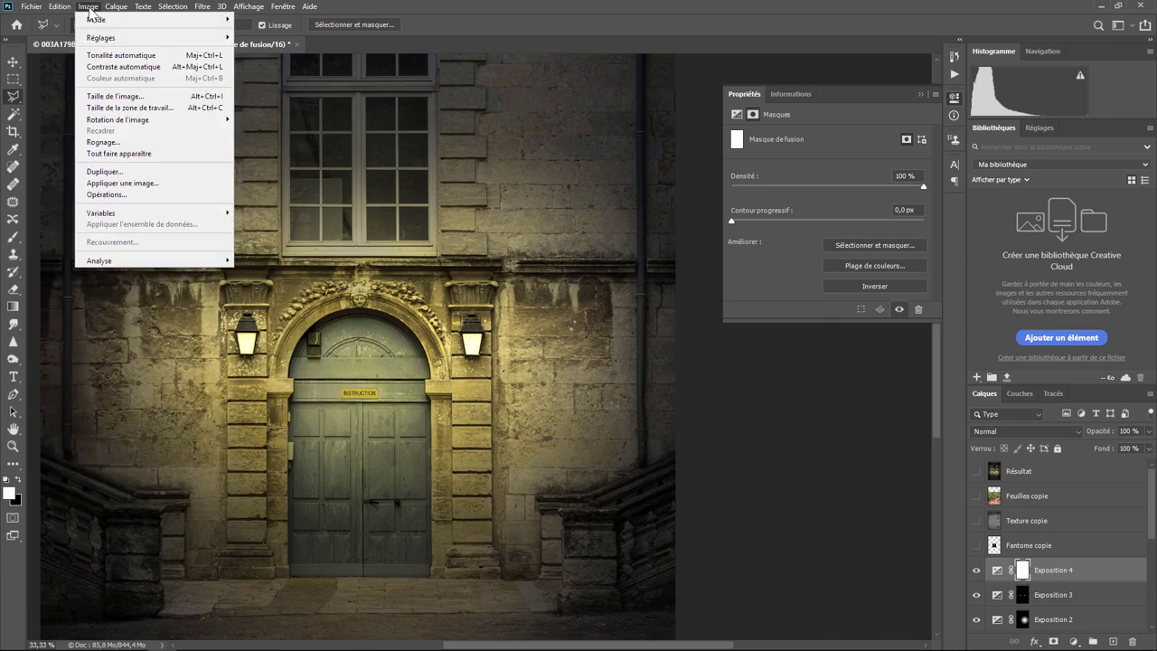
mouse_move(101, 37)
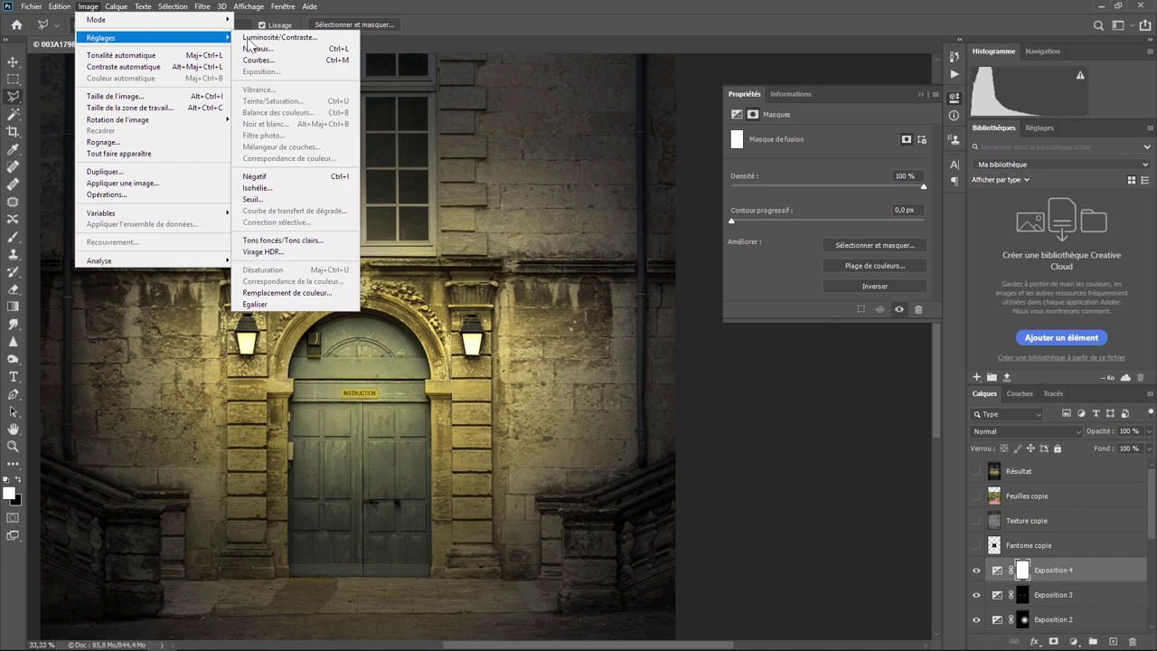
click(282, 182)
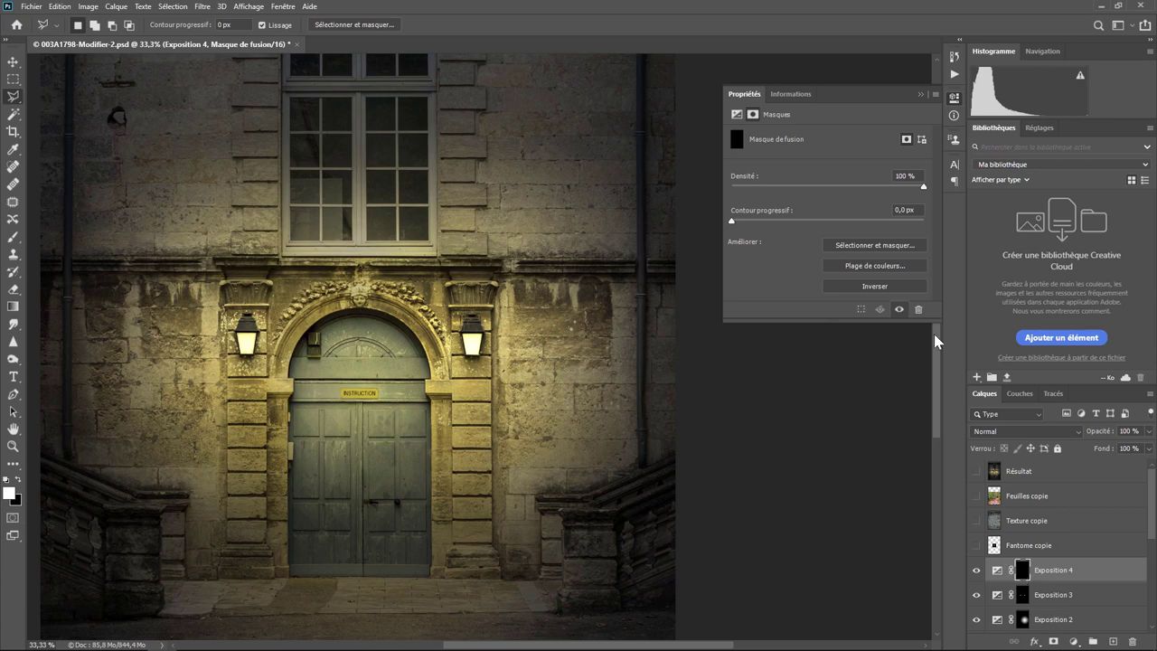
click(997, 571)
drag(828, 170, 844, 169)
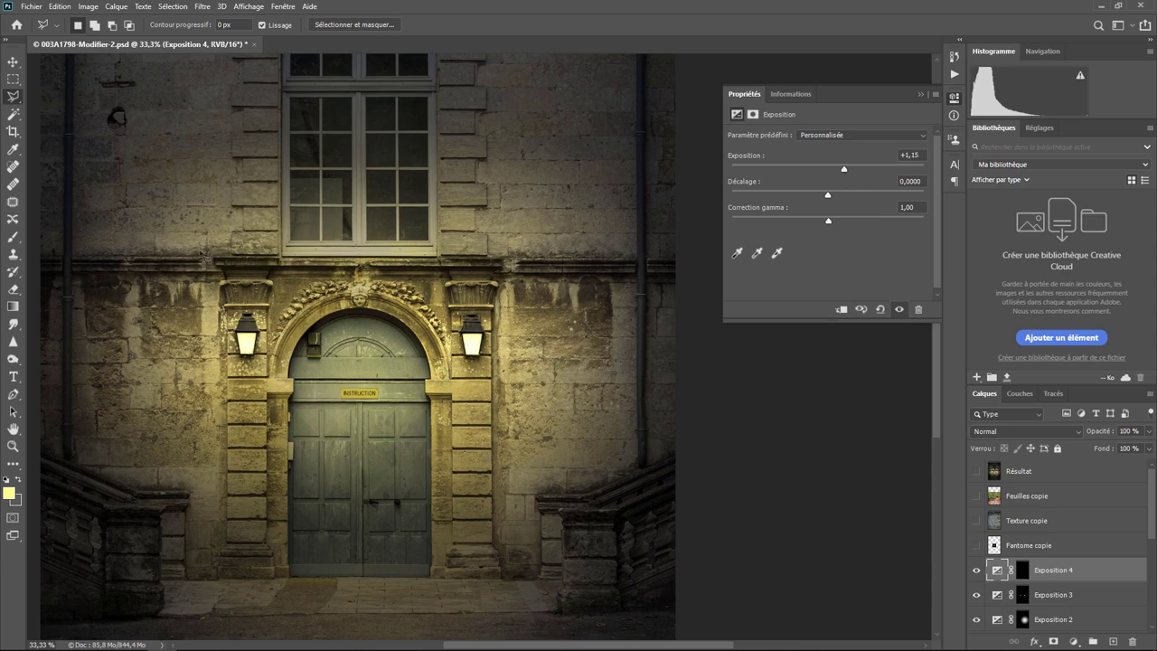
Brush white onto Exposition 4's mask down the centre of both lantern panes.
key(ctrl+plus)
key(ctrl+plus)
key(ctrl+plus)
key(ctrl+plus)
key(ctrl+plus)
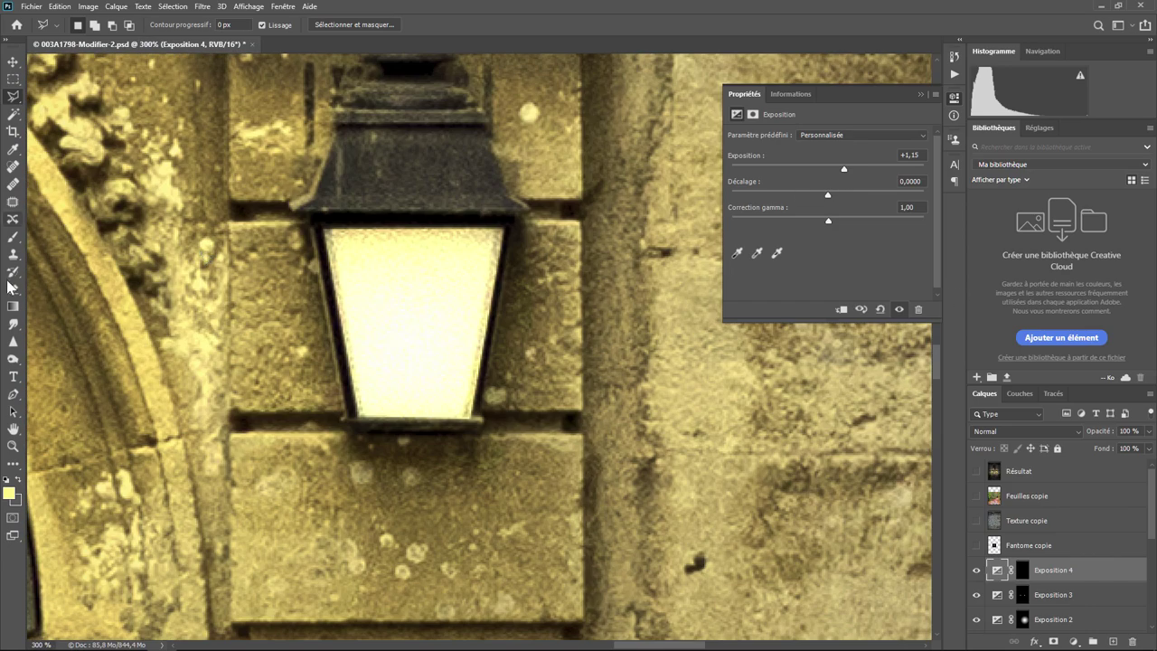
click(13, 237)
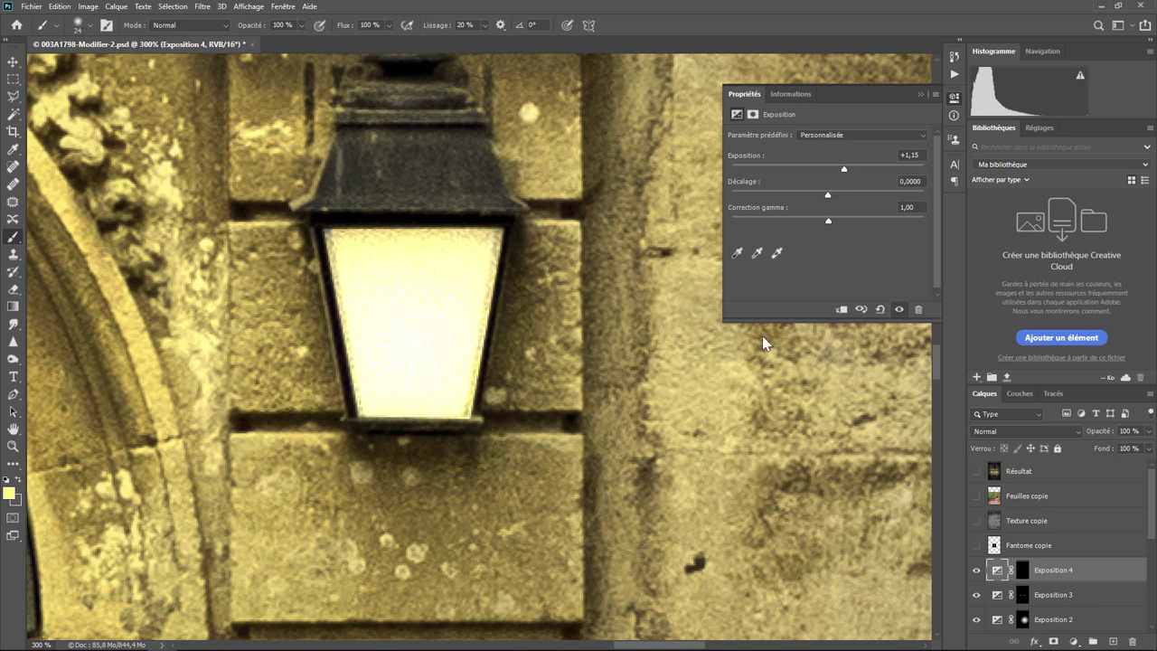
click(1023, 571)
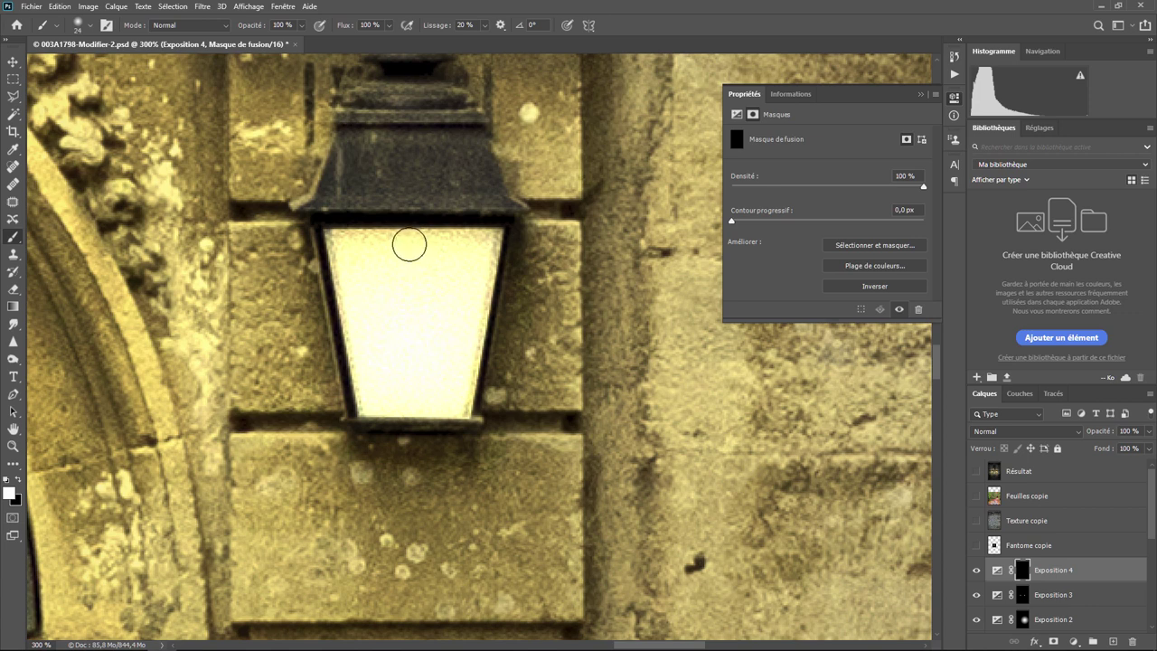
drag(412, 241, 407, 300)
mouse_move(215, 329)
mouse_down()
mouse_move(679, 376)
mouse_move(432, 368)
mouse_up()
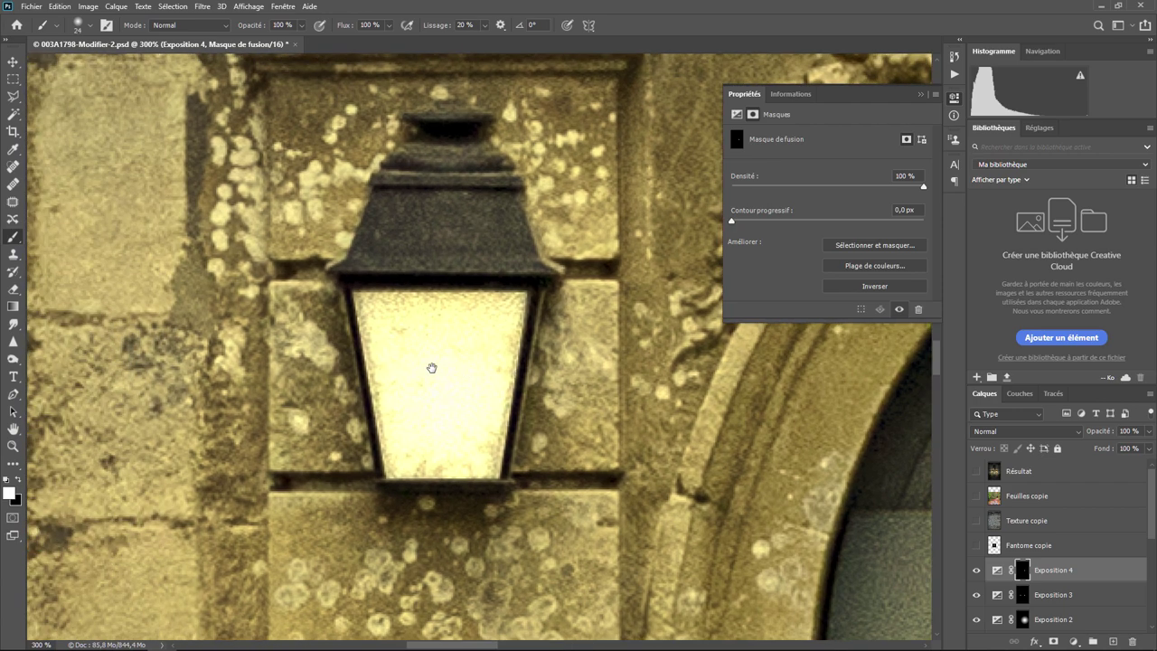
click(438, 304)
drag(440, 302, 442, 387)
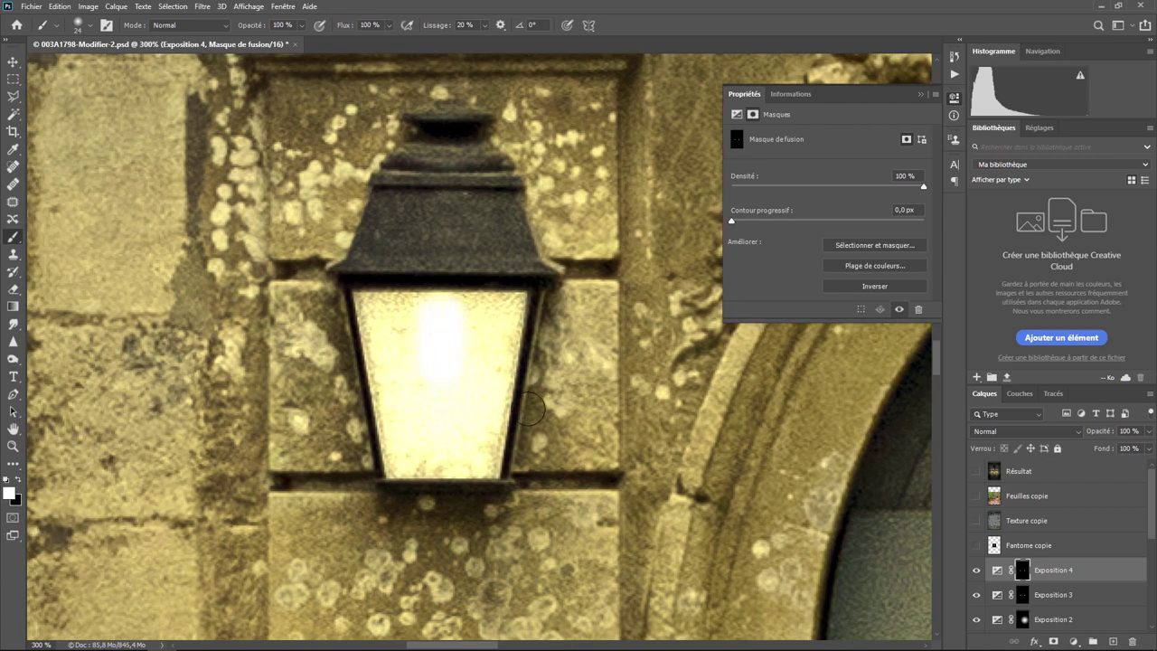
click(997, 571)
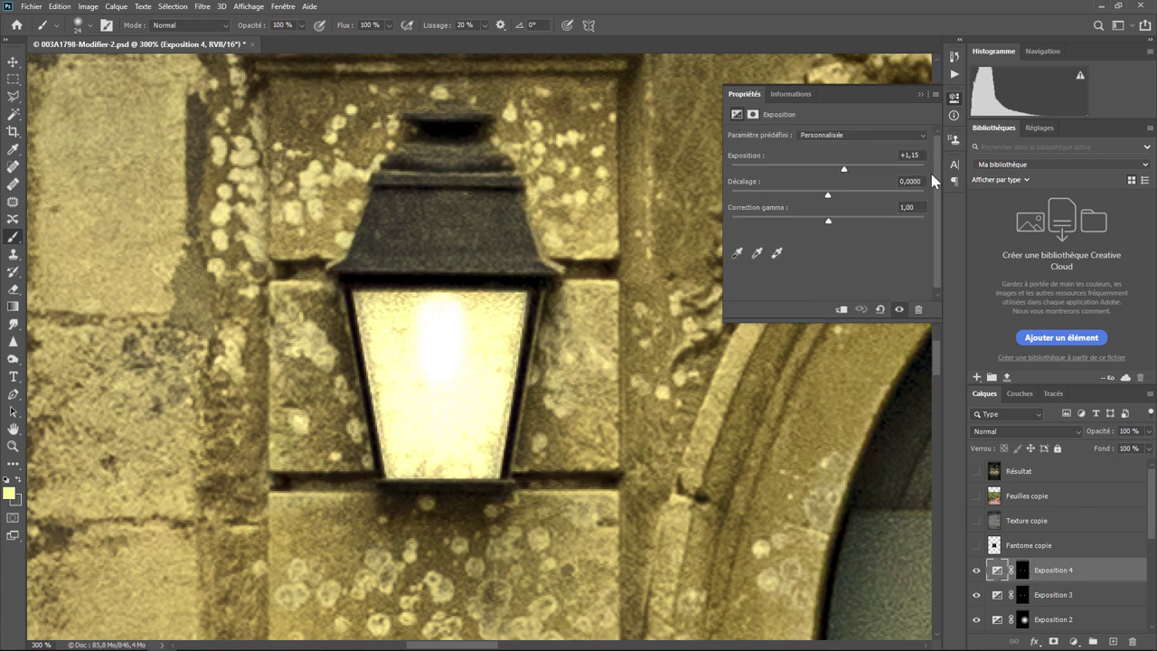
Lower Exposition 4's exposure to +0,82 and zoom out to the whole facade.
mouse_move(836, 174)
mouse_down()
mouse_move(820, 174)
mouse_move(840, 181)
mouse_up()
key(ctrl+minus)
key(ctrl+minus)
key(ctrl+minus)
key(ctrl+minus)
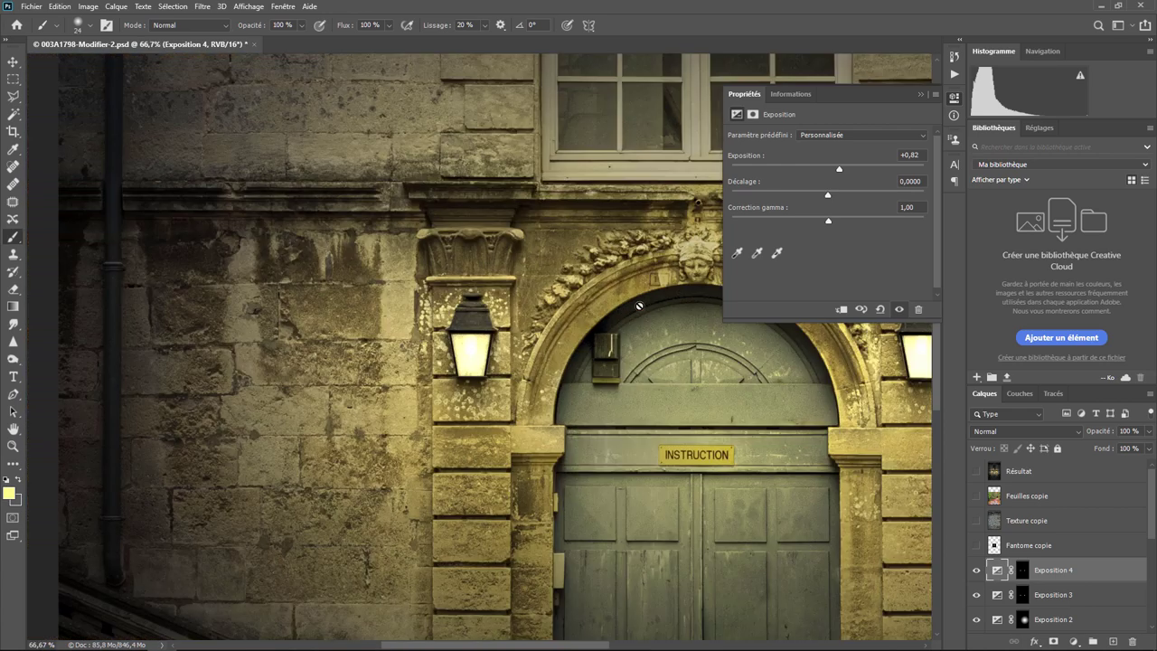
key(ctrl+minus)
key(ctrl+minus)
key(ctrl+minus)
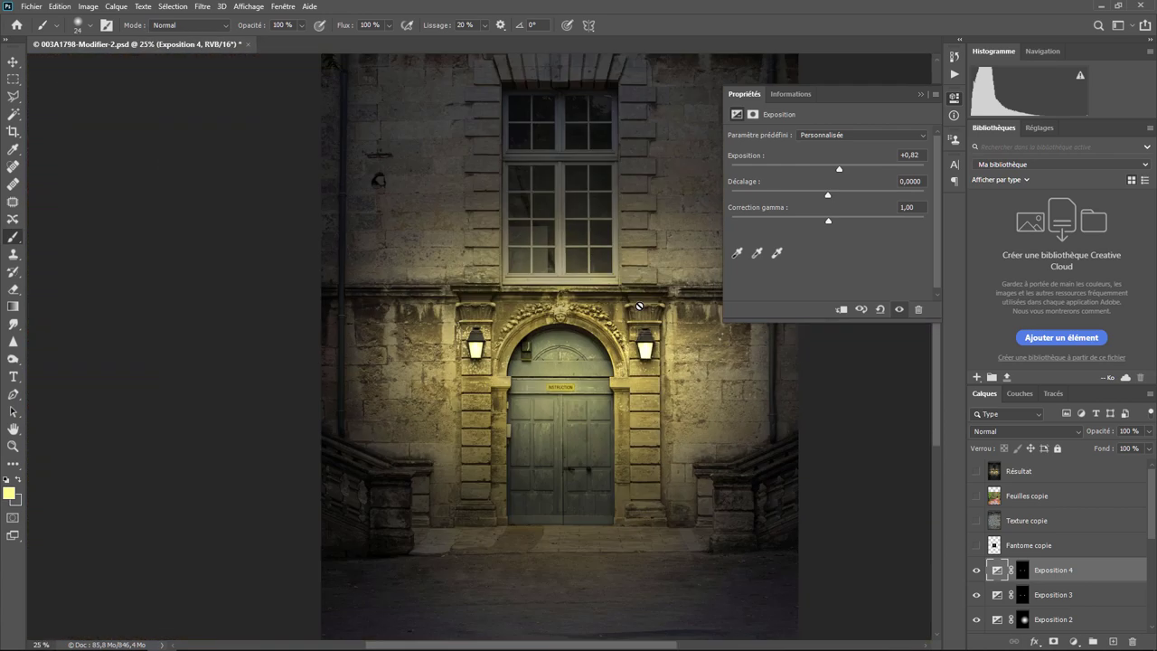
key(ctrl+minus)
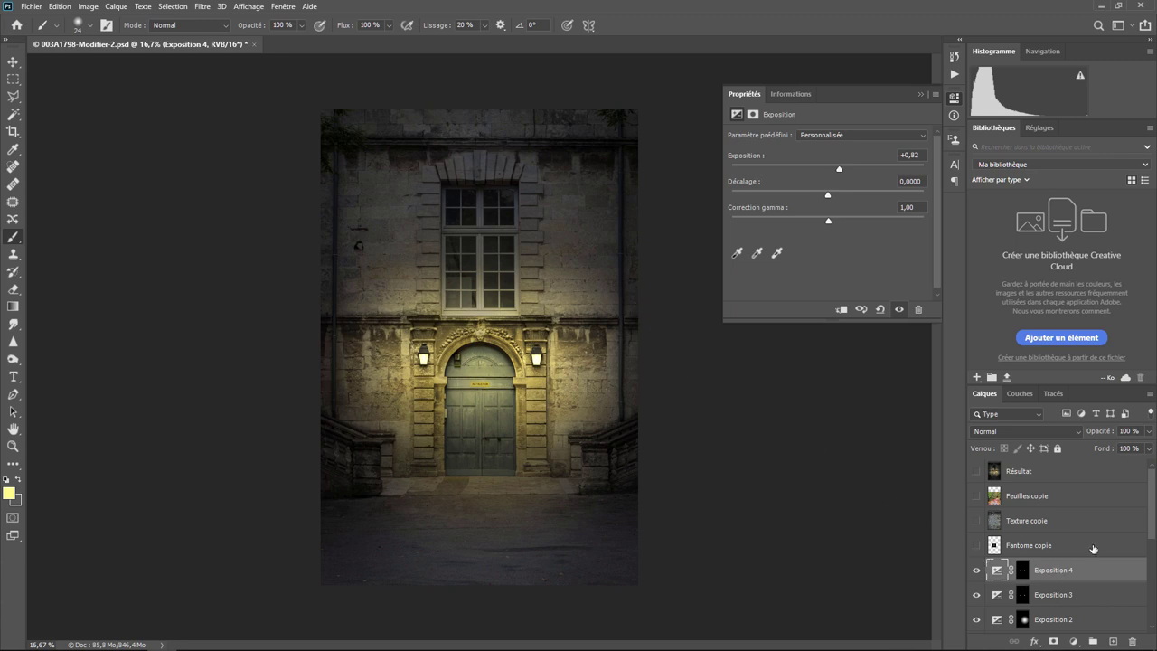
scroll(1037, 544, down, 4)
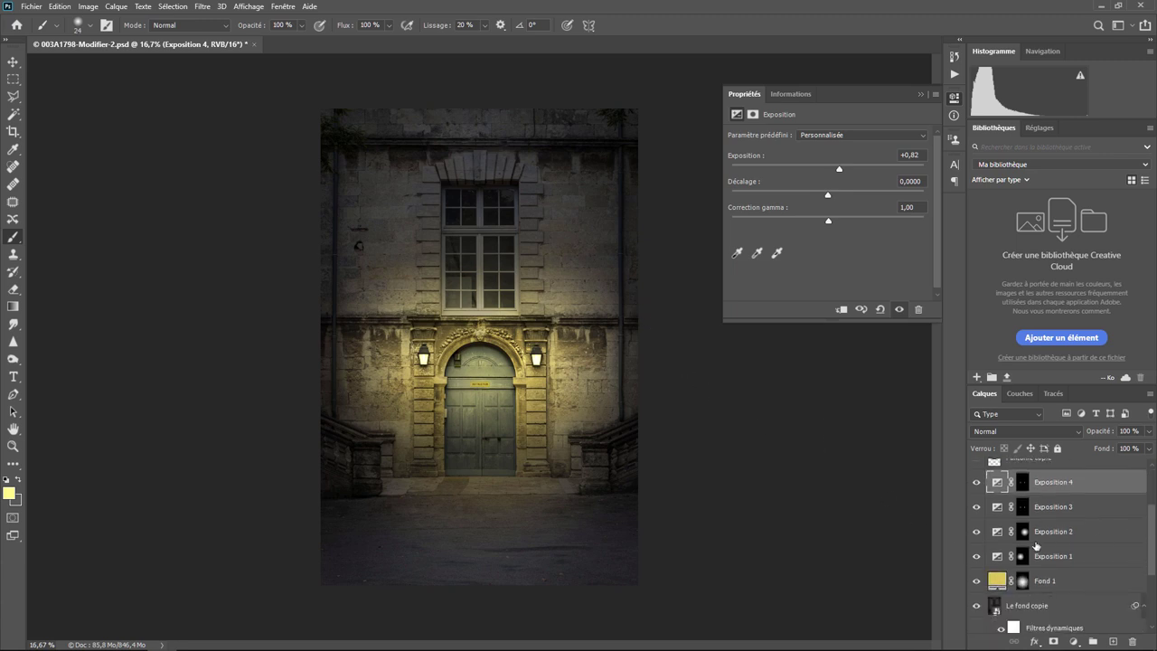
Compare Exposition 2 on and off, then set its exposure to +3,07.
click(977, 532)
click(976, 532)
click(998, 533)
click(999, 532)
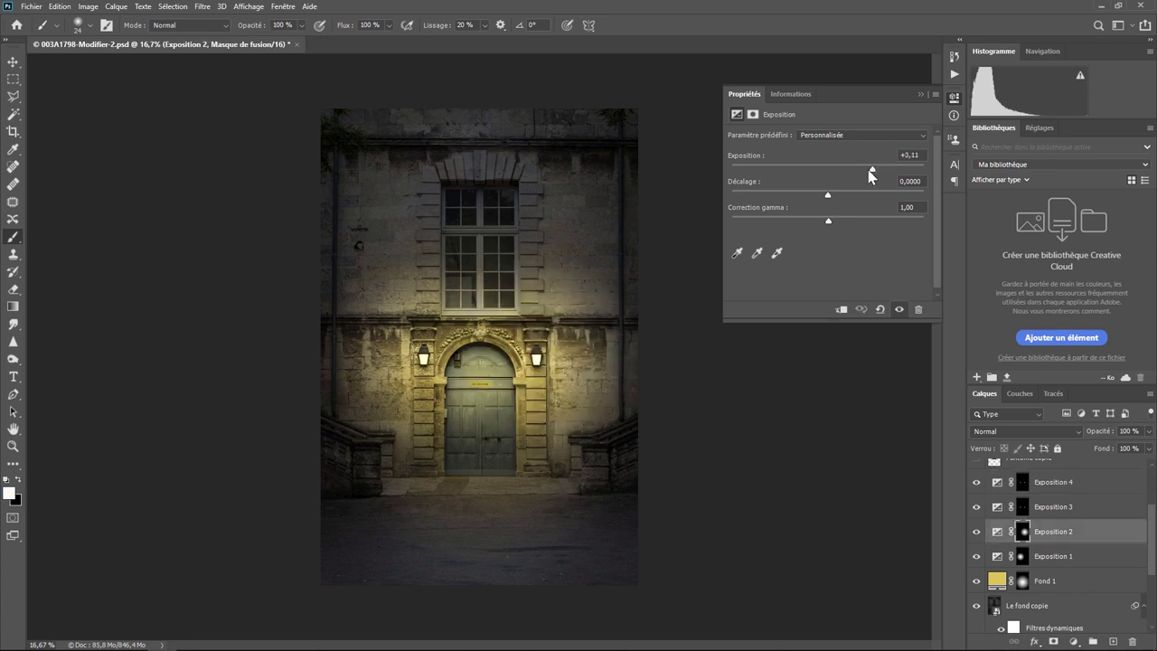
drag(869, 173, 860, 171)
drag(863, 164, 874, 170)
drag(1154, 535, 1139, 509)
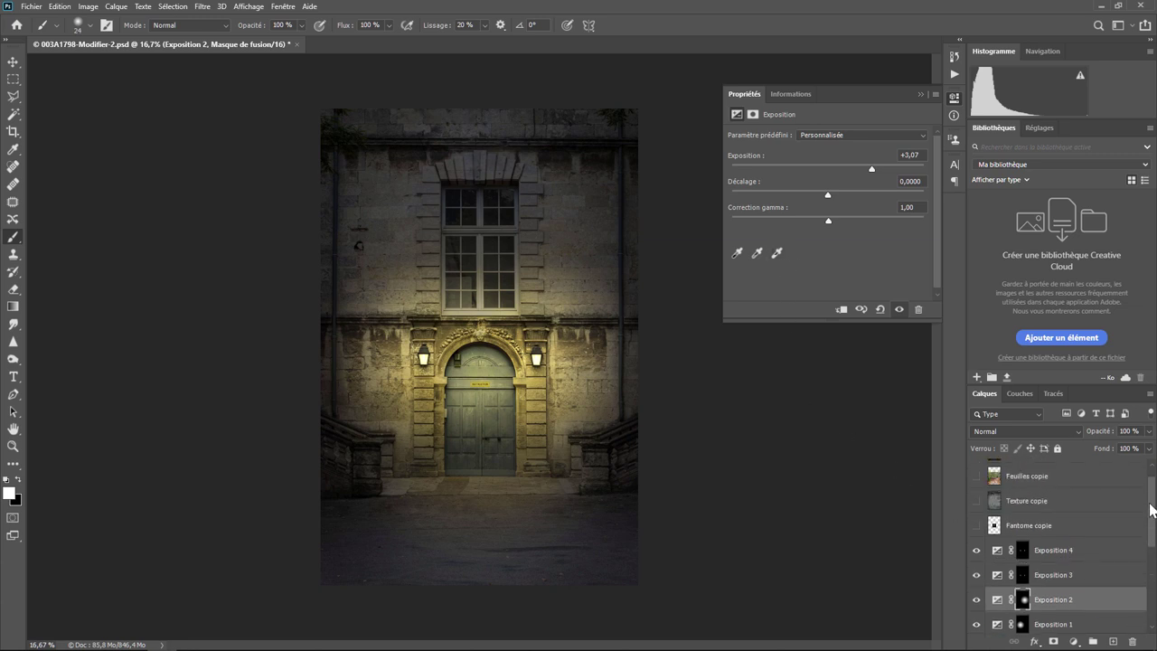
Show the Fantome copie ghost layer and set its blend mode to Superposition.
click(976, 525)
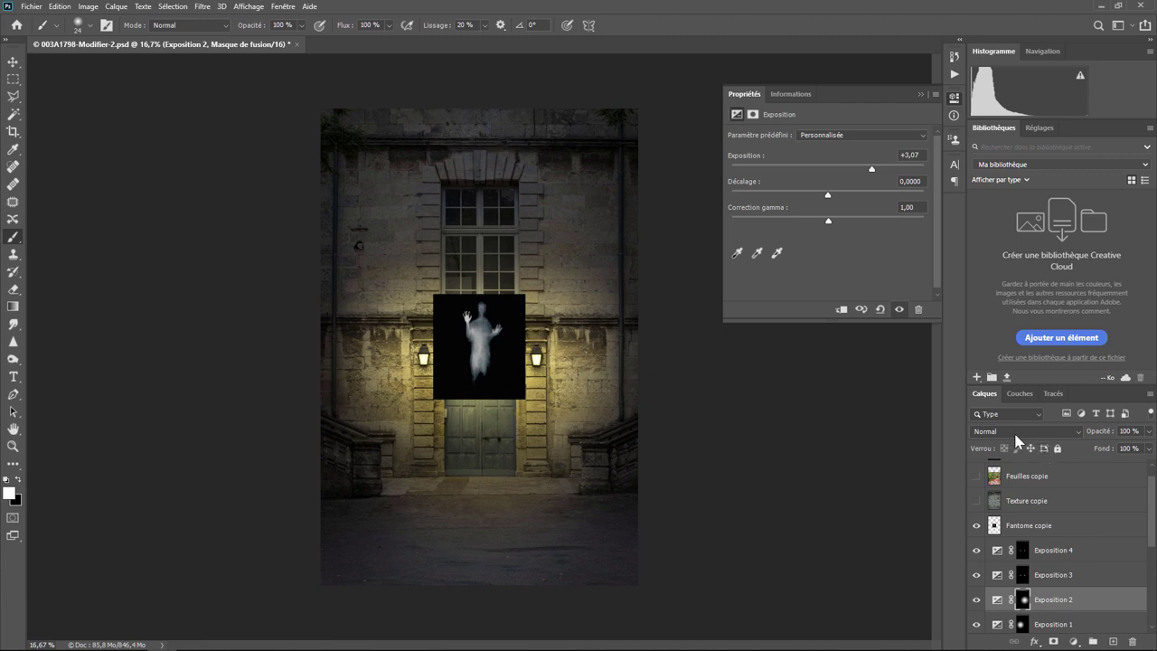
click(1031, 527)
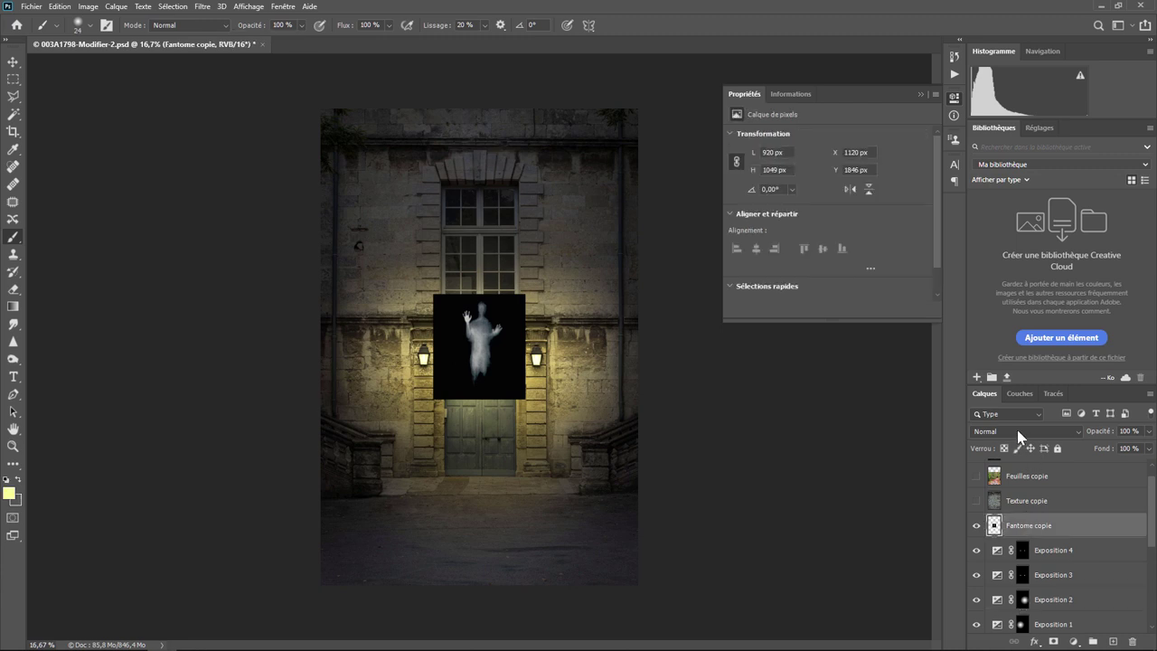
click(1017, 430)
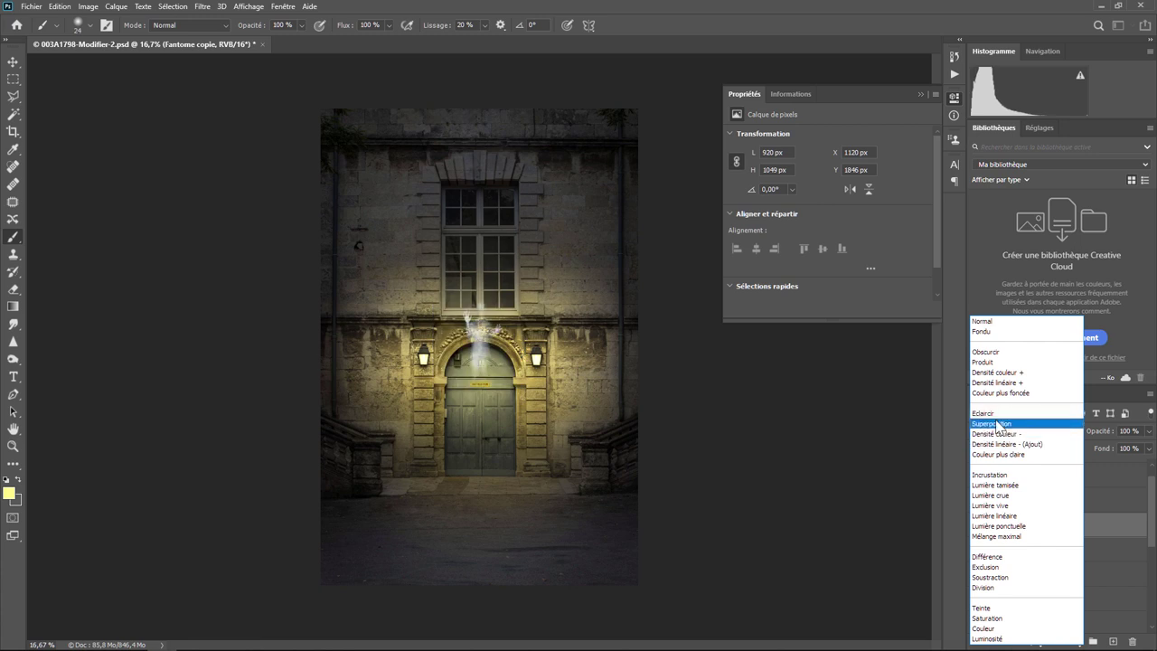
click(997, 424)
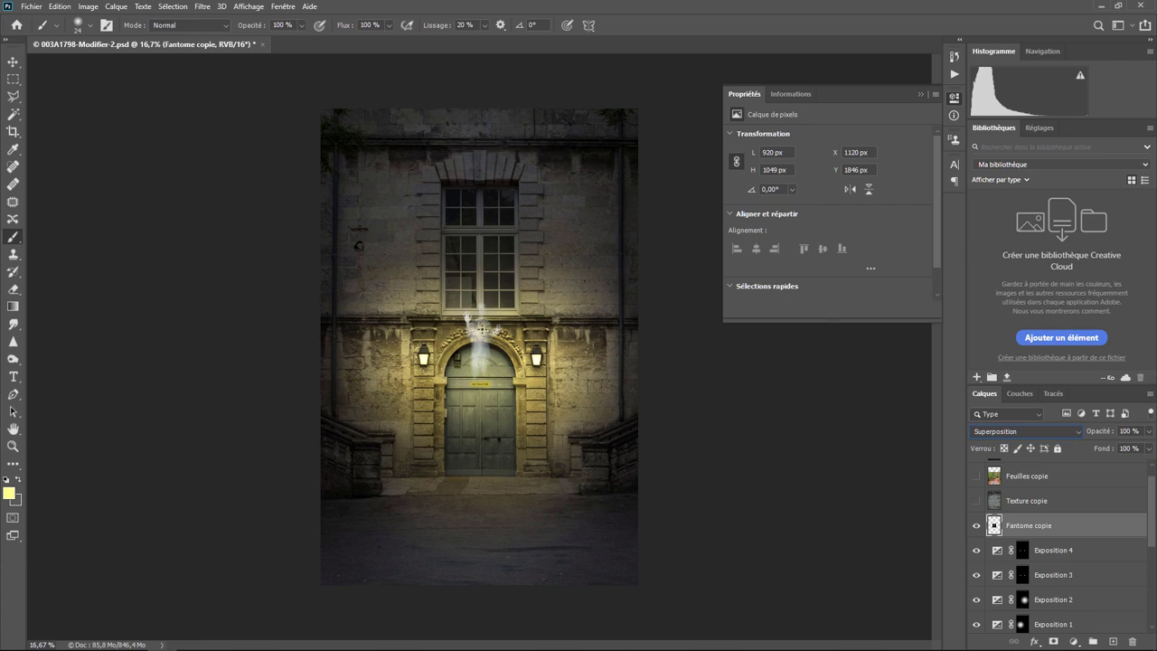
click(13, 62)
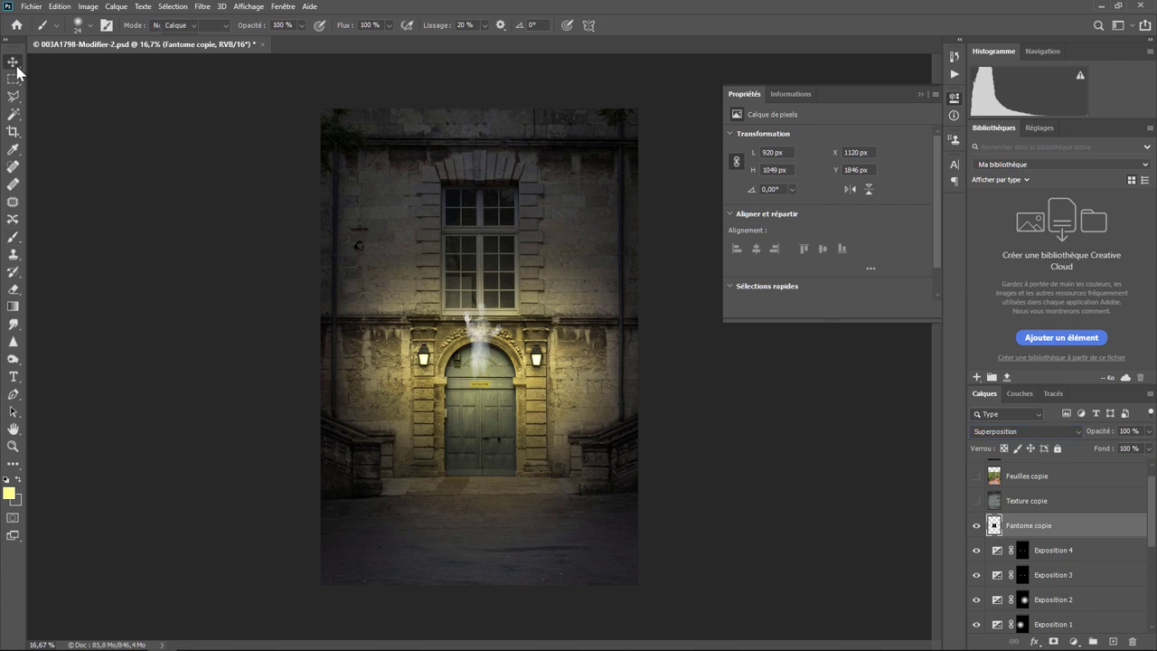
Drag the ghost up into the upper window and zoom in on it.
drag(484, 343, 474, 297)
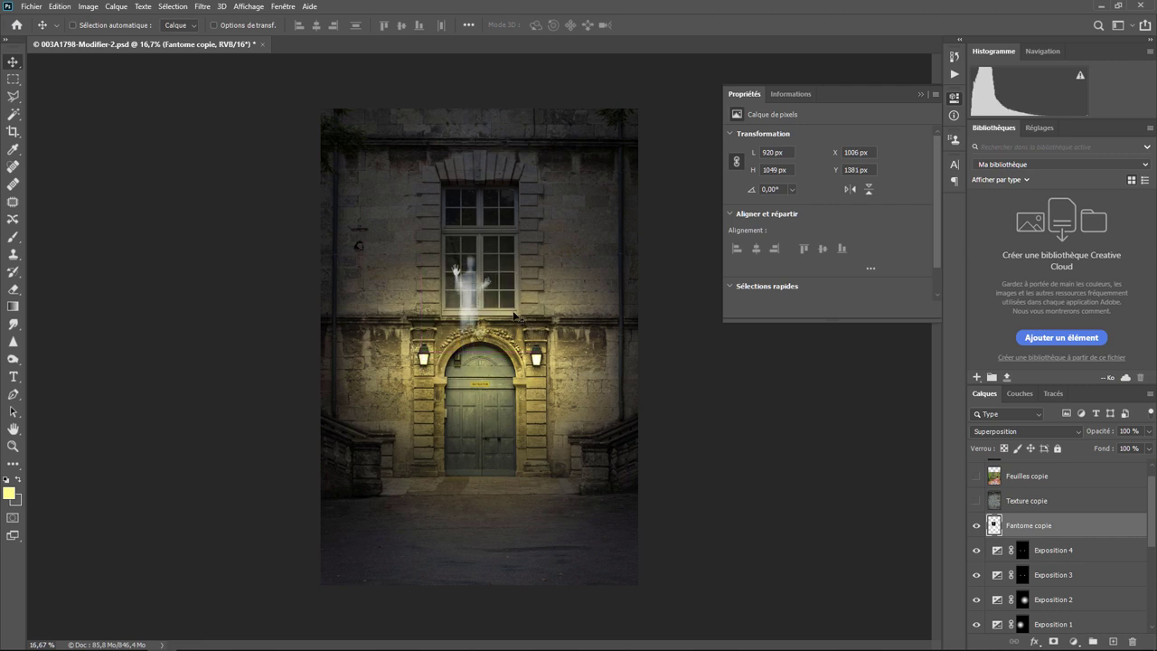
key(ctrl+plus)
key(ctrl+plus)
key(ctrl+plus)
key(ctrl+plus)
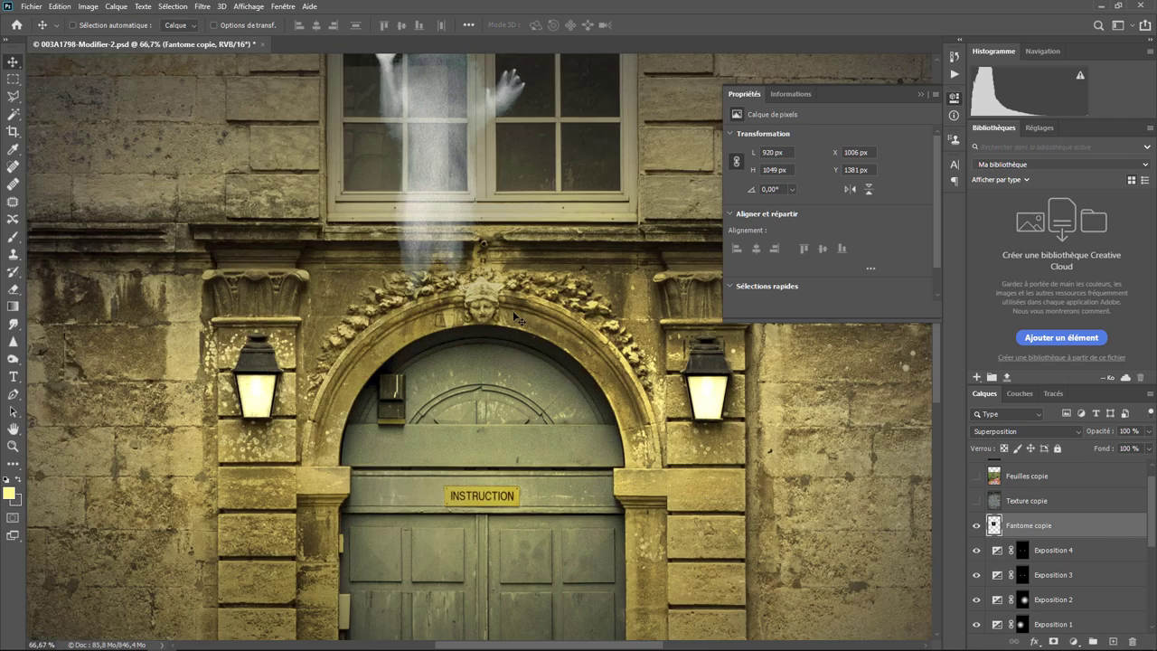
drag(481, 292, 447, 412)
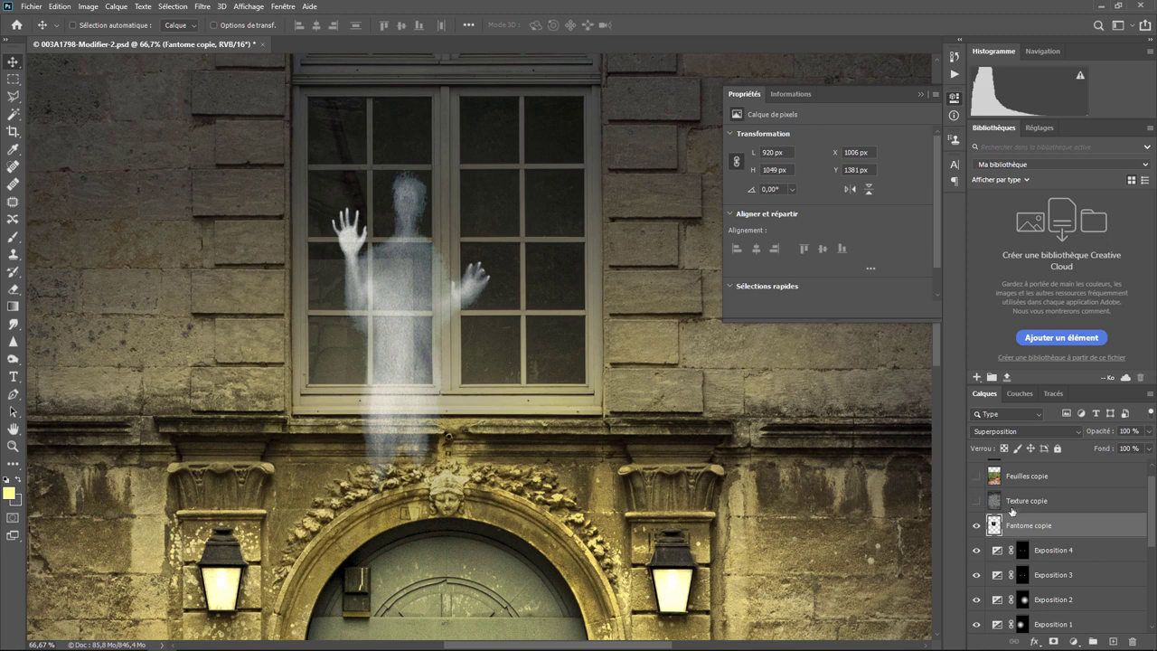
Add a white layer mask to the ghost and ready a black brush, zoomed to 200%.
click(1053, 639)
click(13, 236)
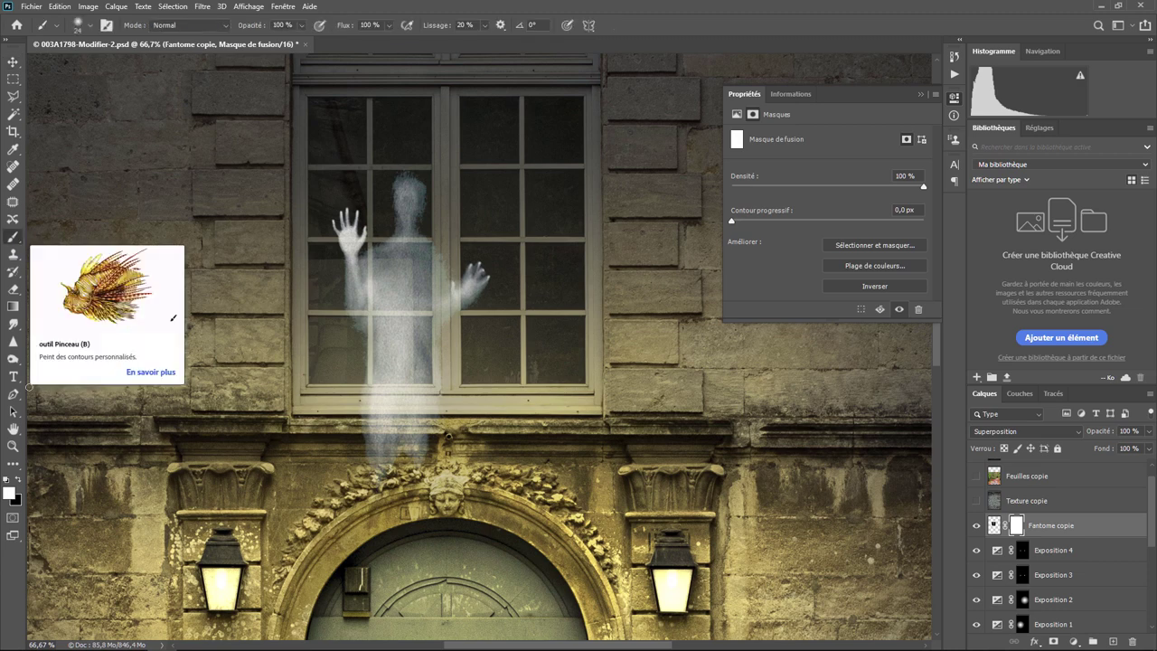
click(16, 480)
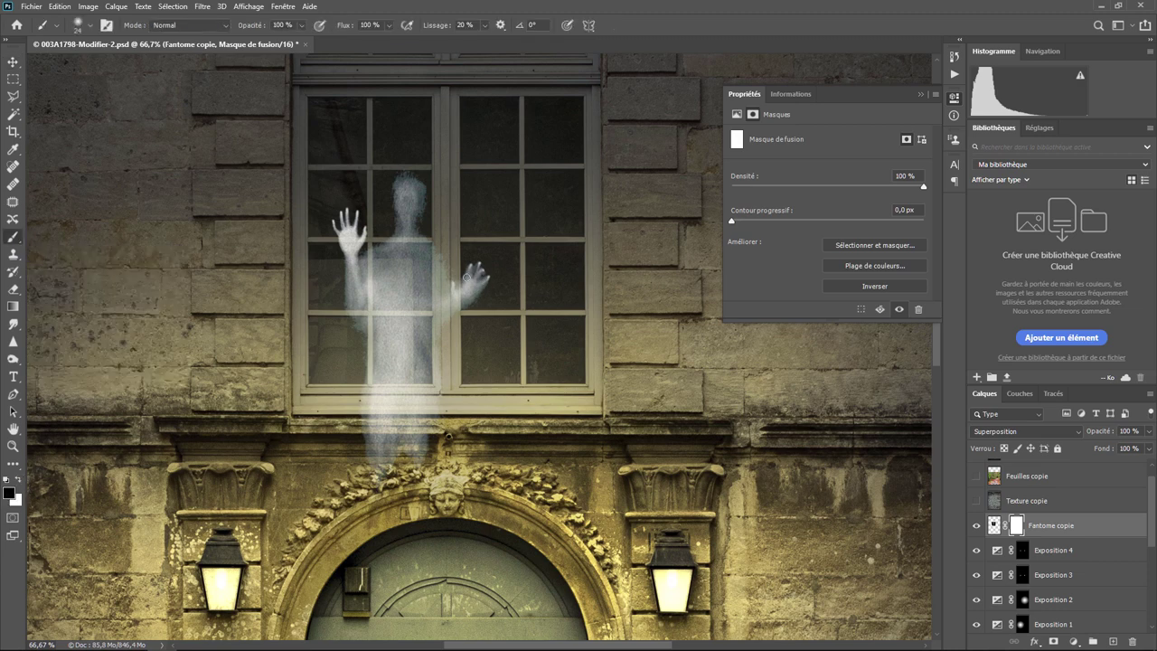
key(ctrl+plus)
key(ctrl+plus)
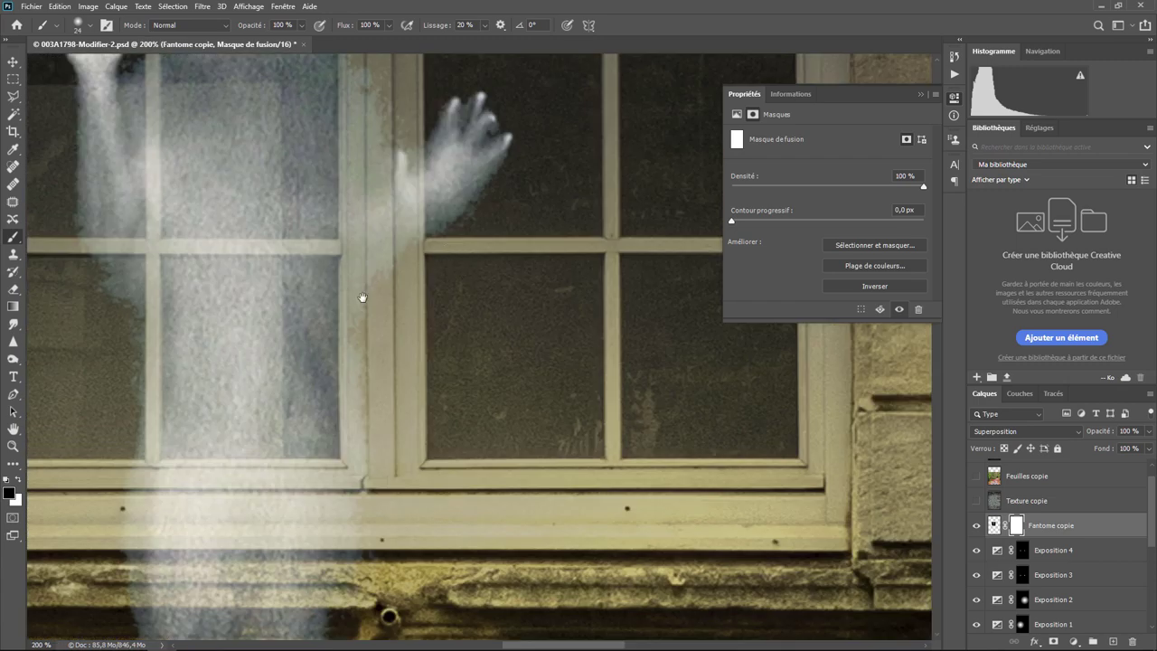
drag(254, 324, 496, 333)
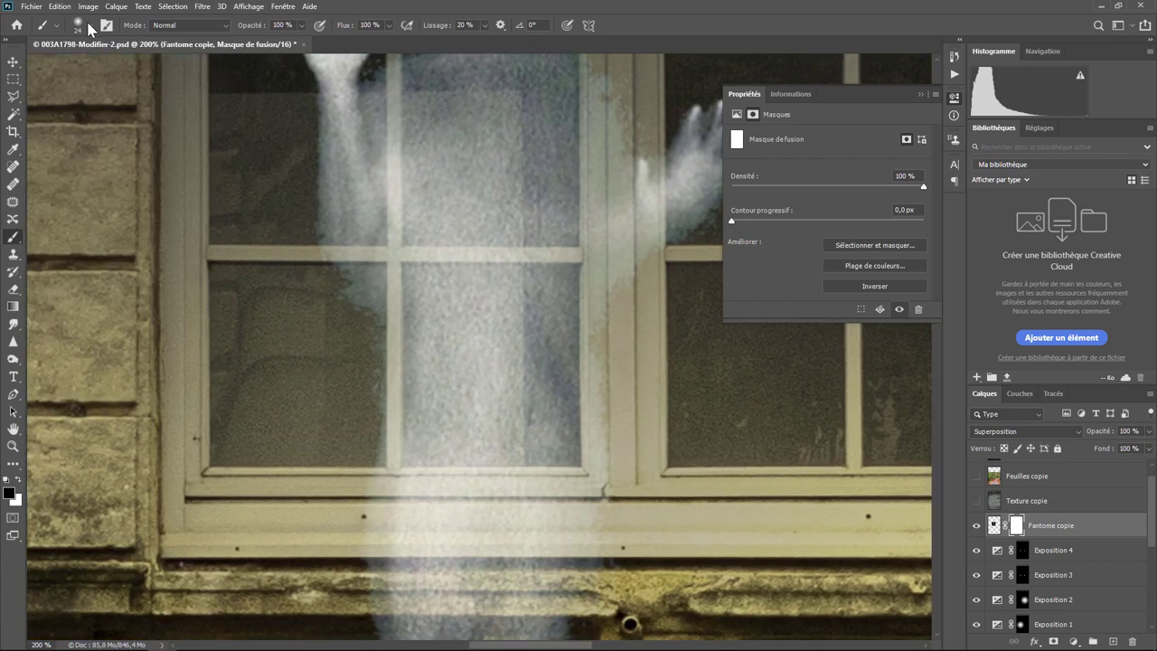
Set the brush to 13 px size and 10% hardness.
click(90, 27)
drag(80, 67, 75, 68)
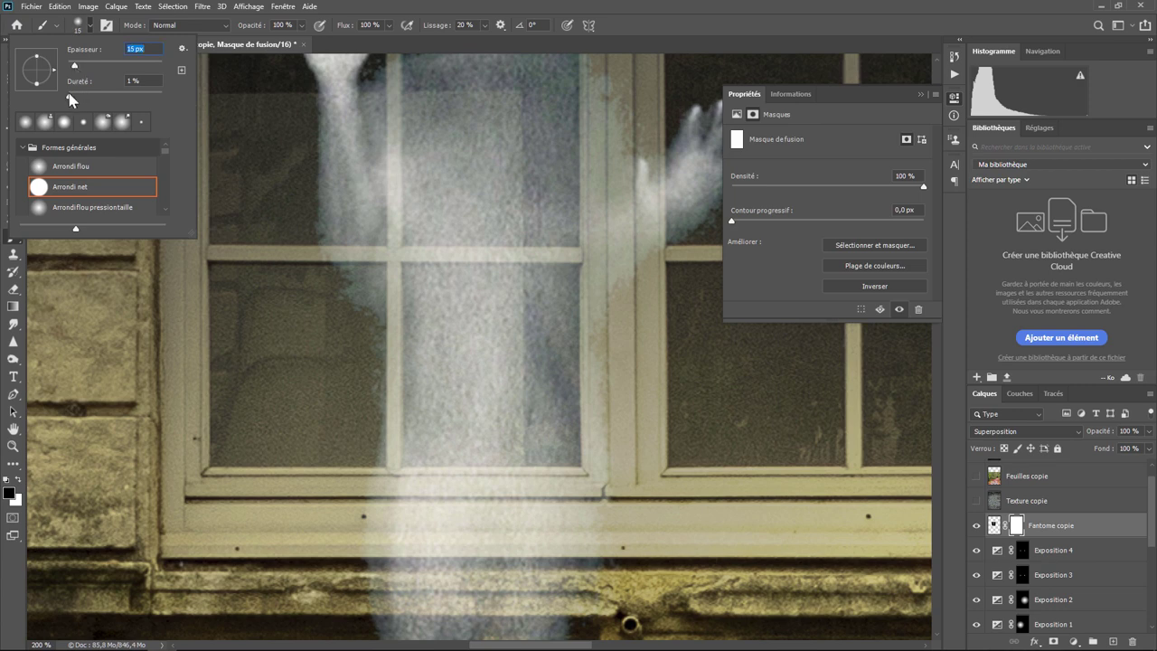
drag(69, 95, 78, 96)
key(Return)
Paint black on the ghost's mask to reveal the window crossbar through it.
drag(321, 251, 406, 255)
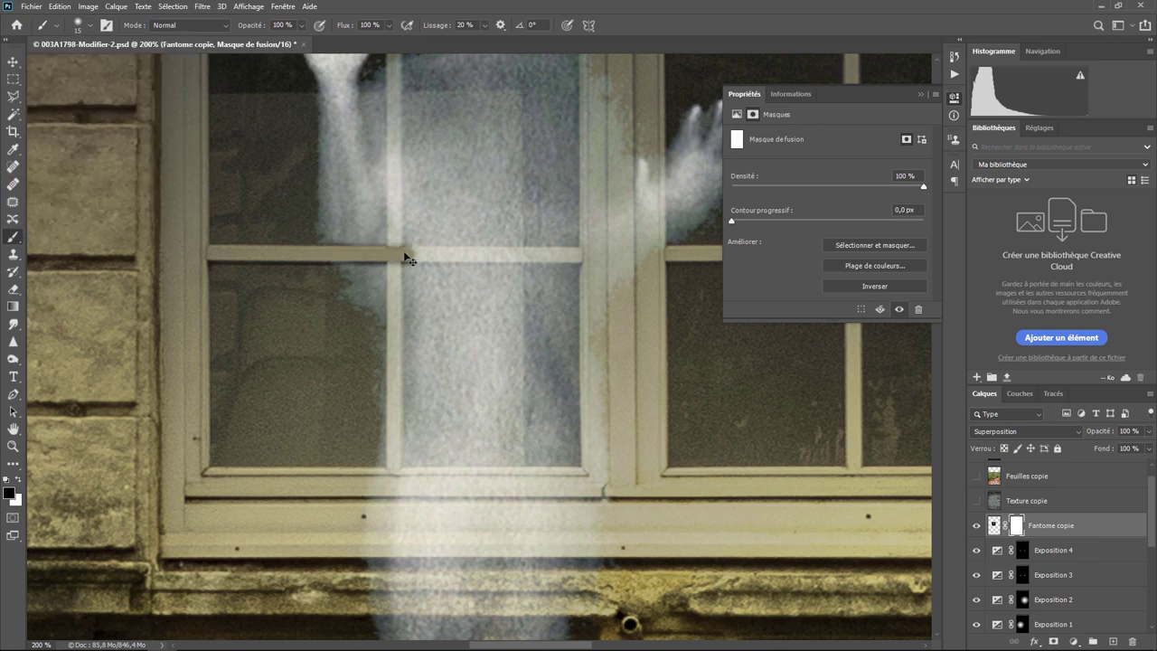
key(ctrl+z)
click(89, 25)
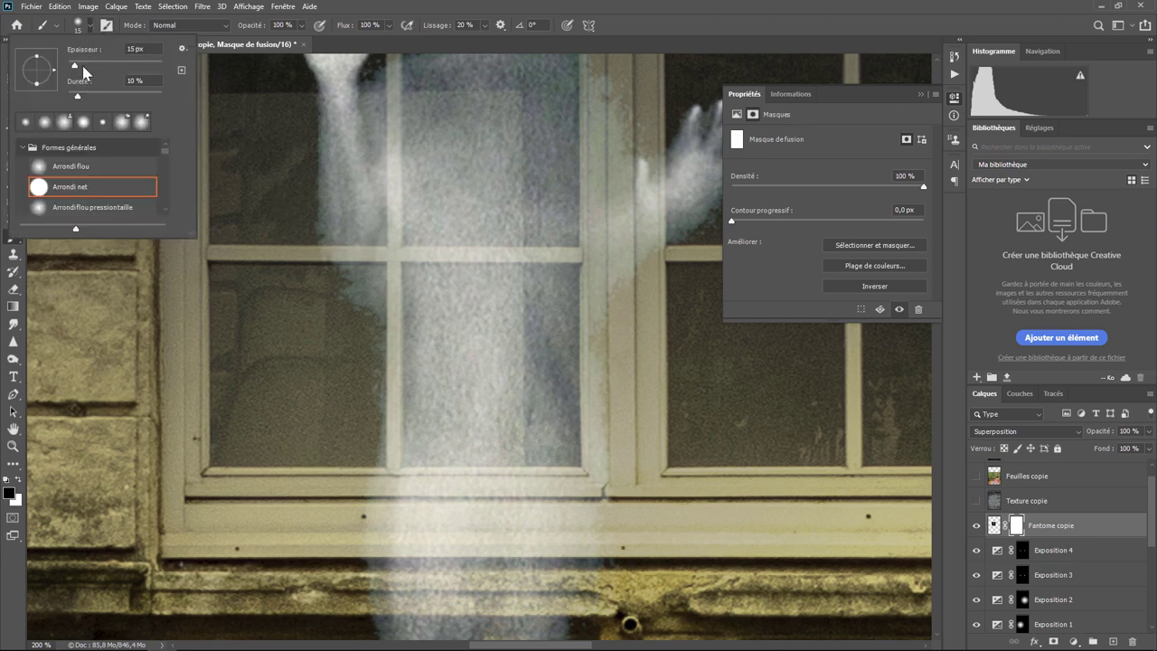
click(321, 254)
mouse_move(321, 255)
mouse_down()
mouse_move(592, 258)
mouse_move(409, 254)
mouse_move(396, 276)
mouse_move(394, 475)
mouse_up()
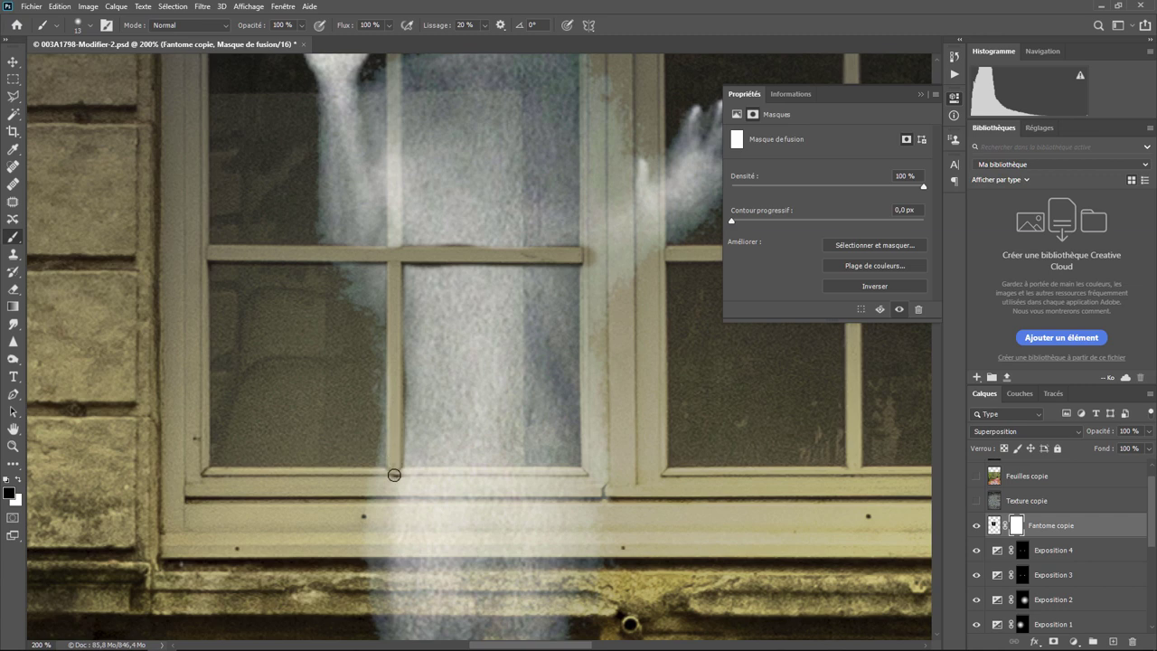
Mask the ghost off the vertical mullion and the horizontal bar across its wrist.
scroll(465, 272, up, 1)
scroll(452, 352, up, 2)
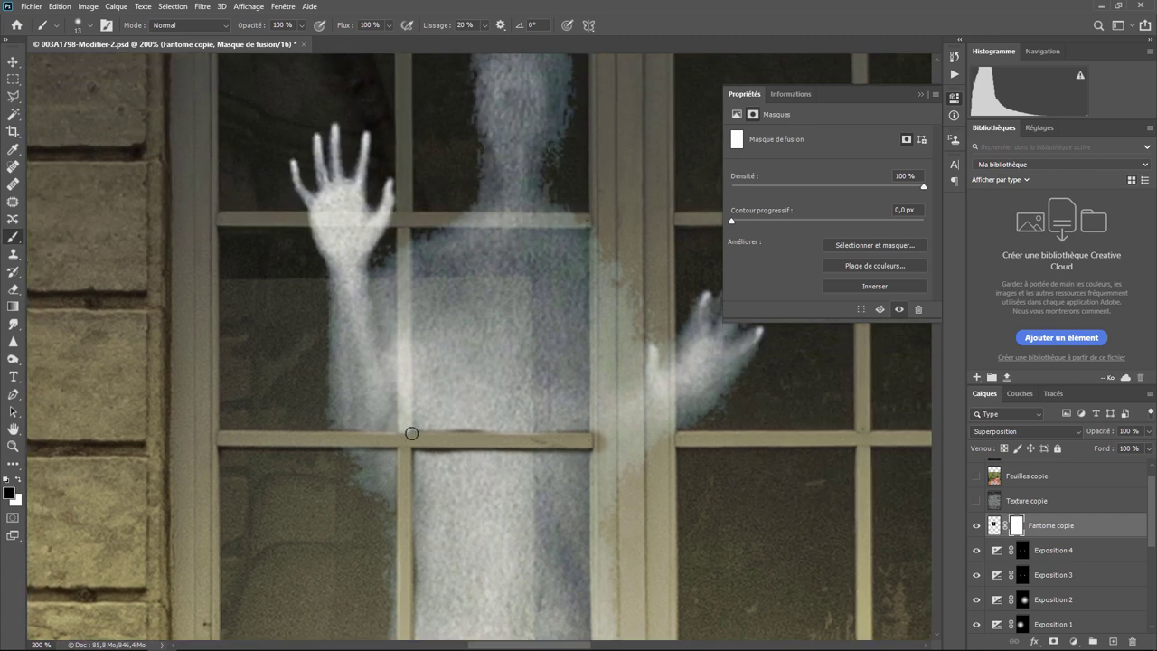
drag(404, 427, 401, 218)
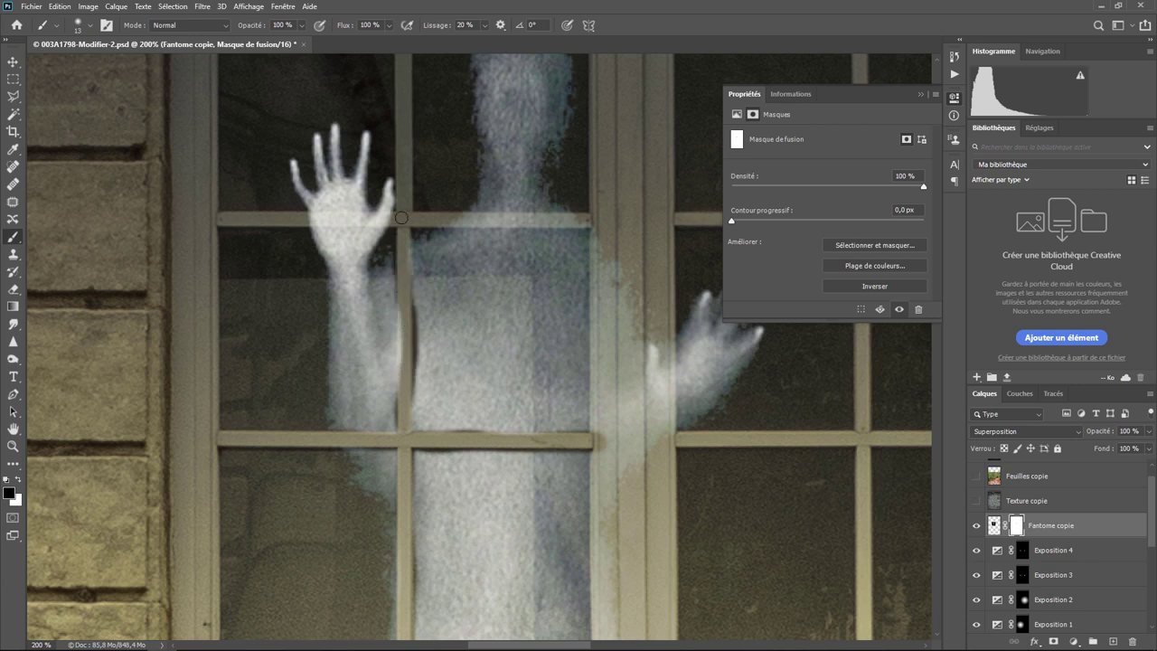
drag(402, 277, 402, 384)
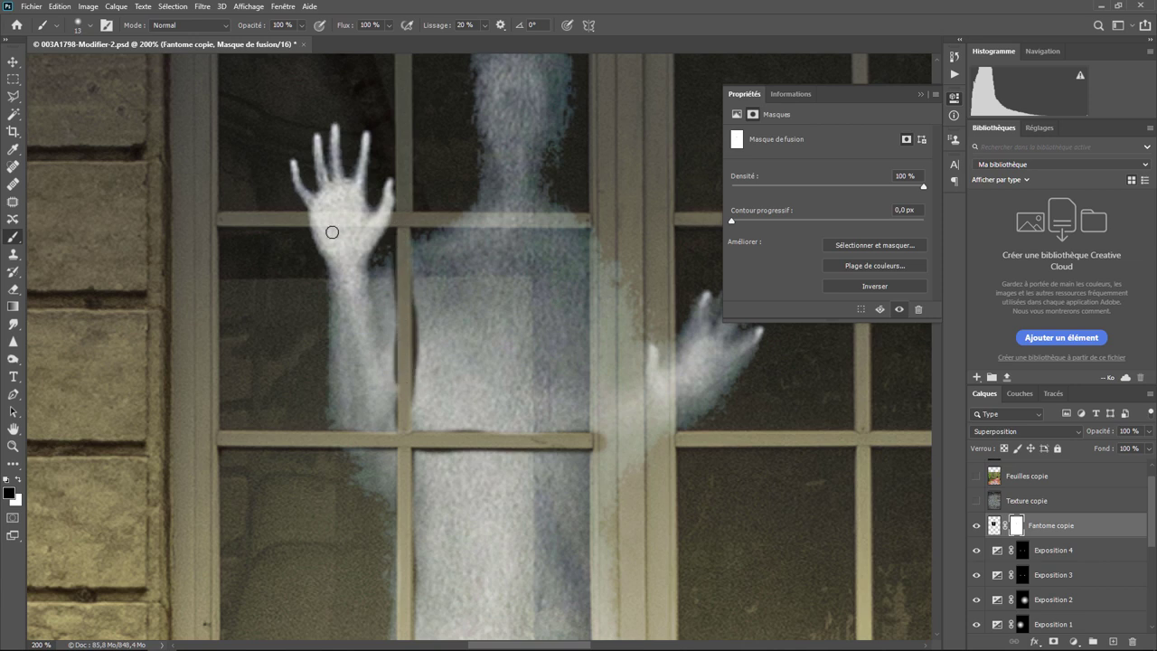
mouse_move(303, 219)
mouse_down()
mouse_move(597, 218)
mouse_move(517, 218)
mouse_up()
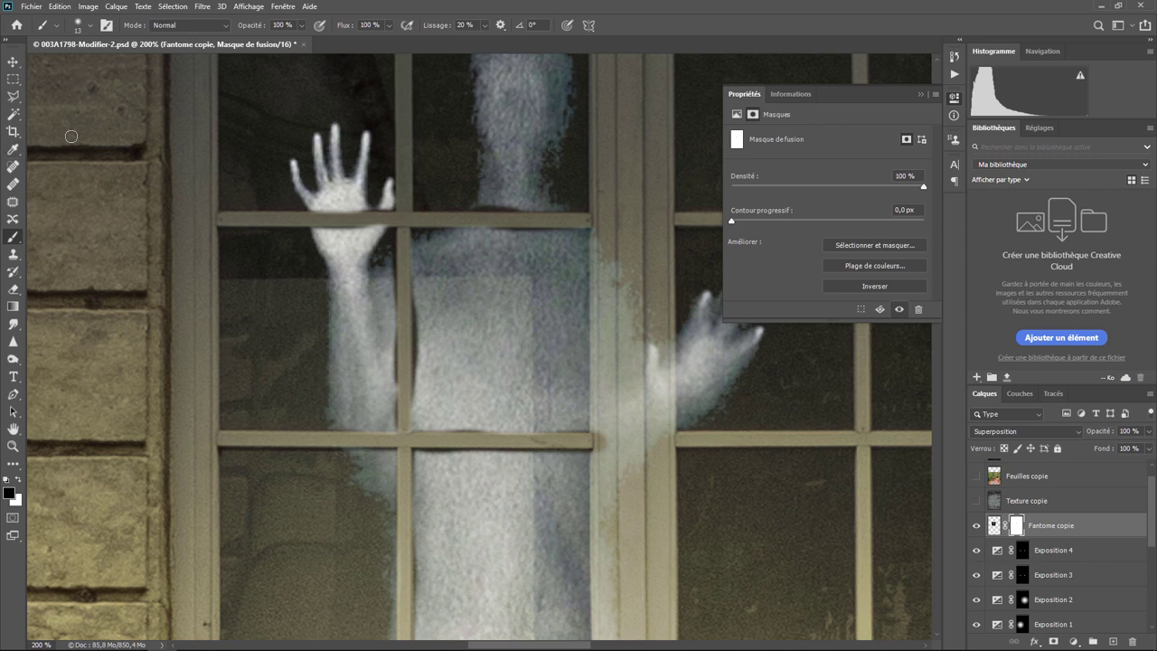
Paint white on the mask to restore the ghost's body and neck.
click(18, 479)
drag(388, 251, 392, 421)
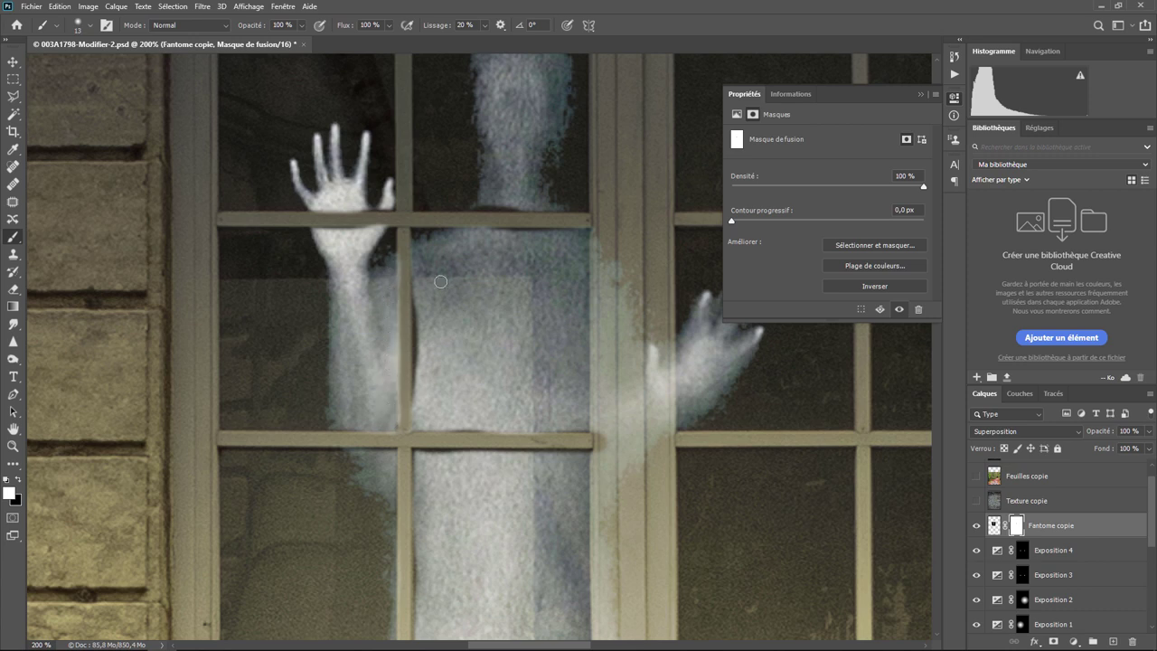
drag(418, 305, 416, 390)
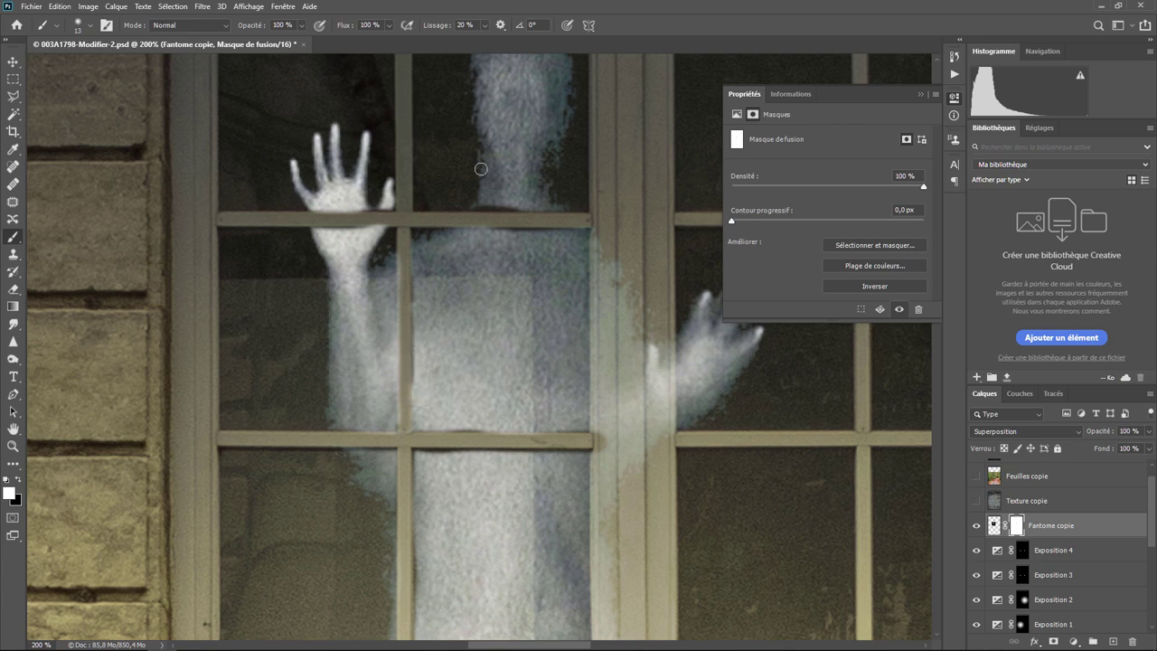
drag(475, 202, 524, 204)
drag(479, 346, 431, 217)
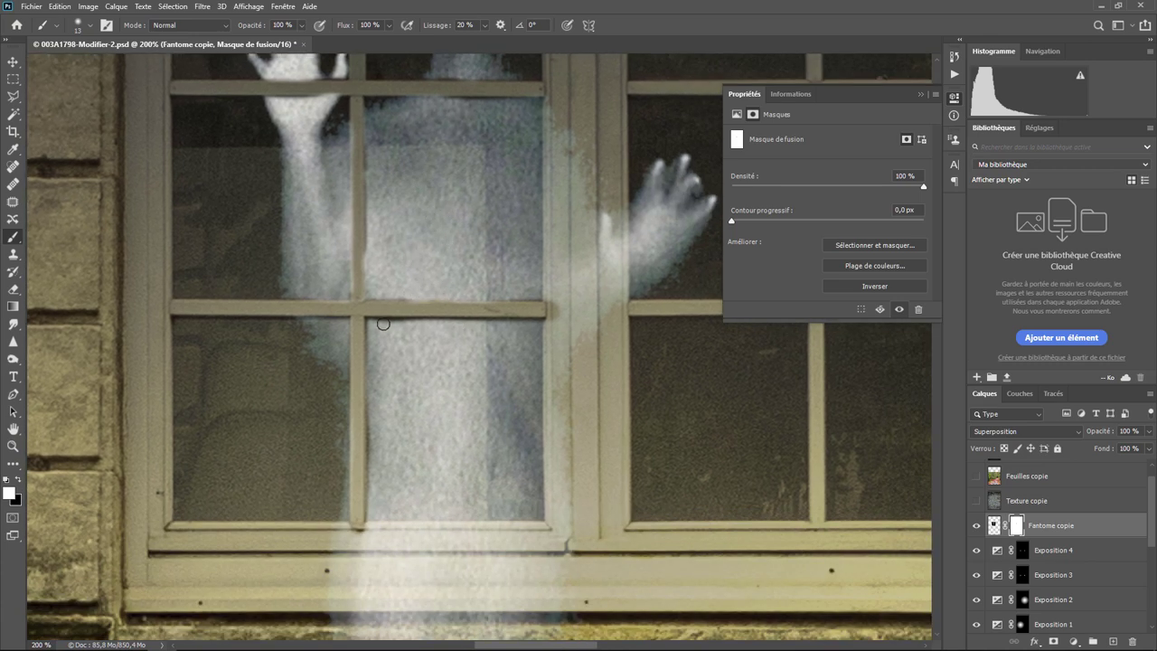
drag(435, 187, 427, 318)
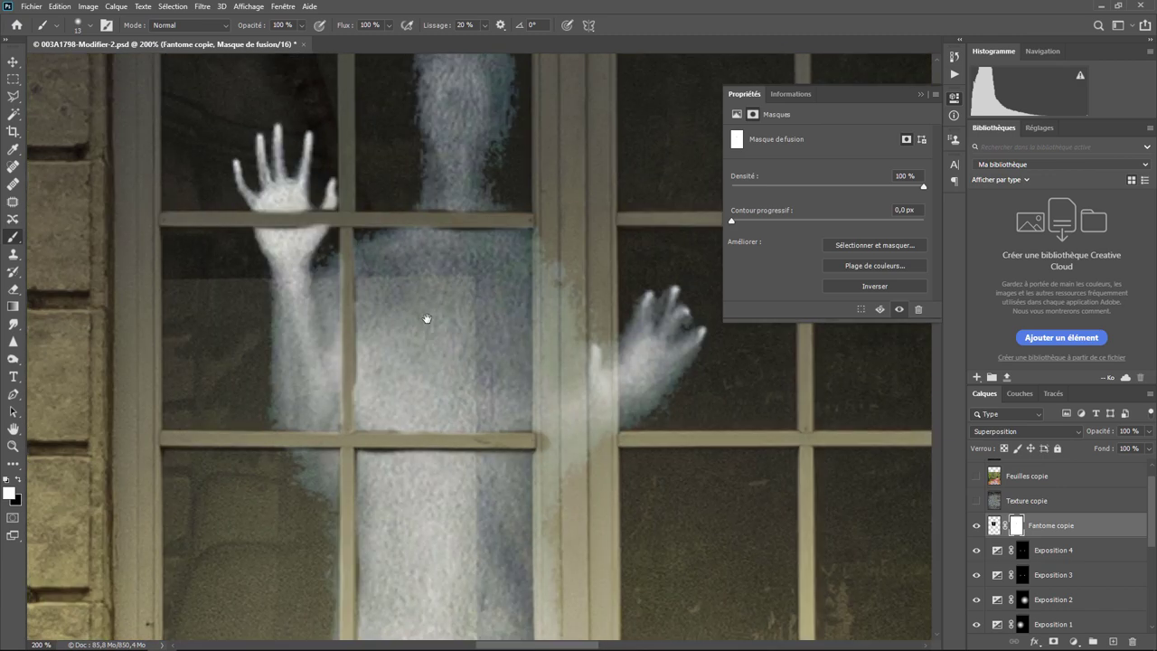
drag(435, 271, 396, 329)
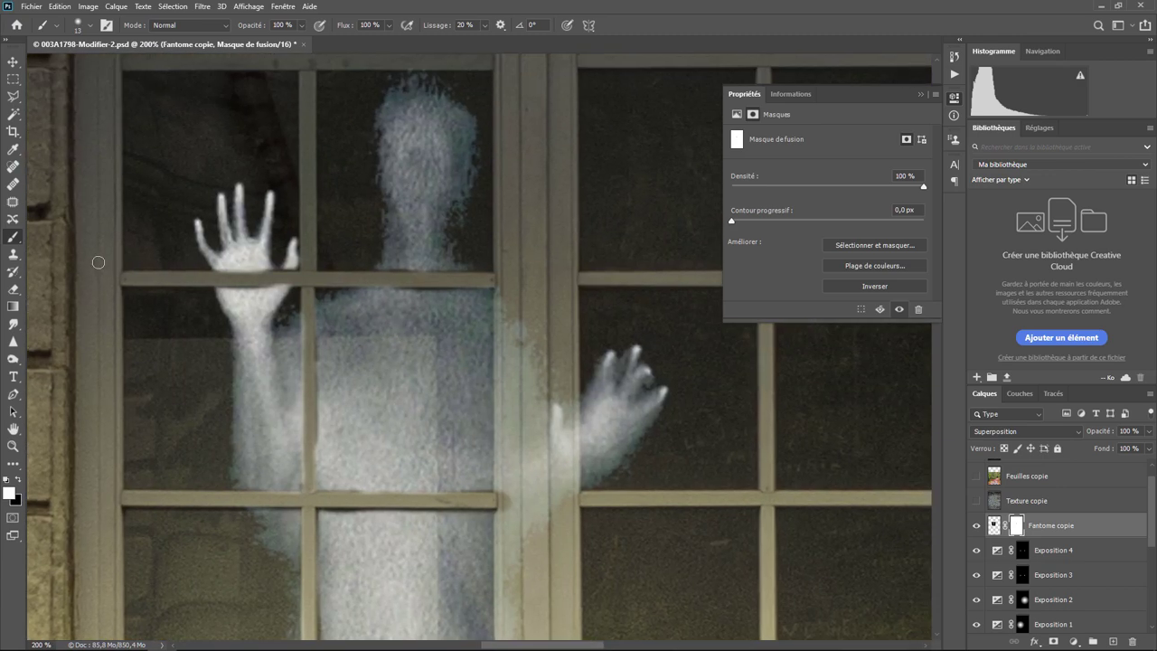
With a 51 px black brush, remove the ghost's glow from the frame, sill and cornice.
click(17, 480)
click(88, 27)
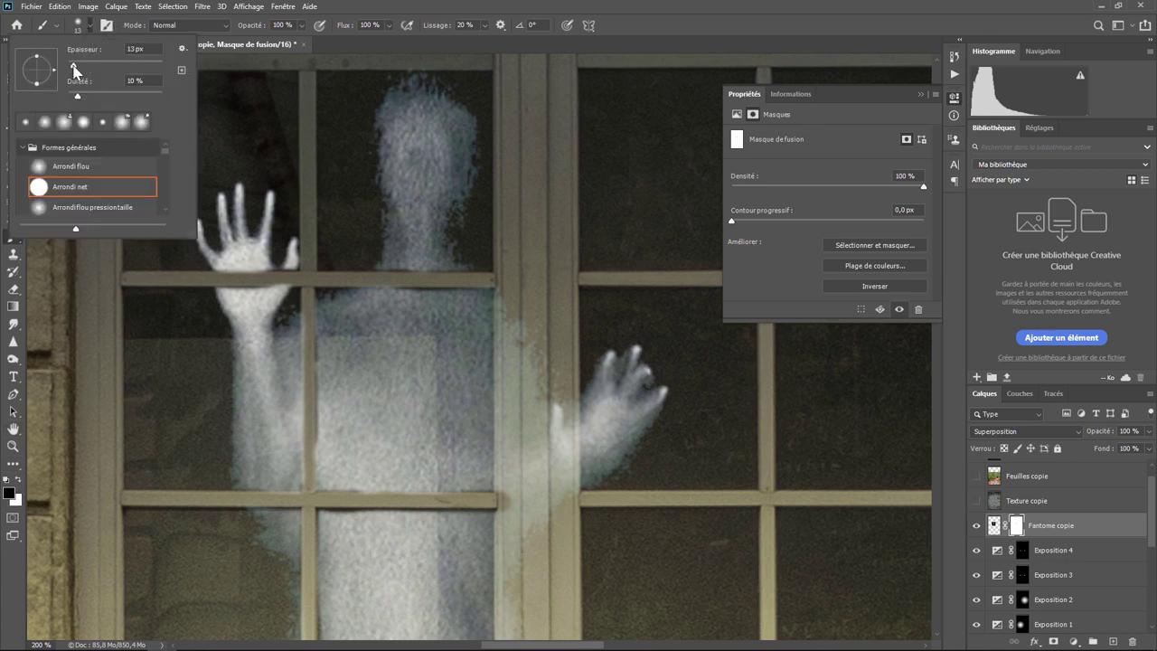
drag(74, 70, 96, 69)
click(524, 294)
drag(524, 292, 543, 480)
drag(534, 396, 550, 118)
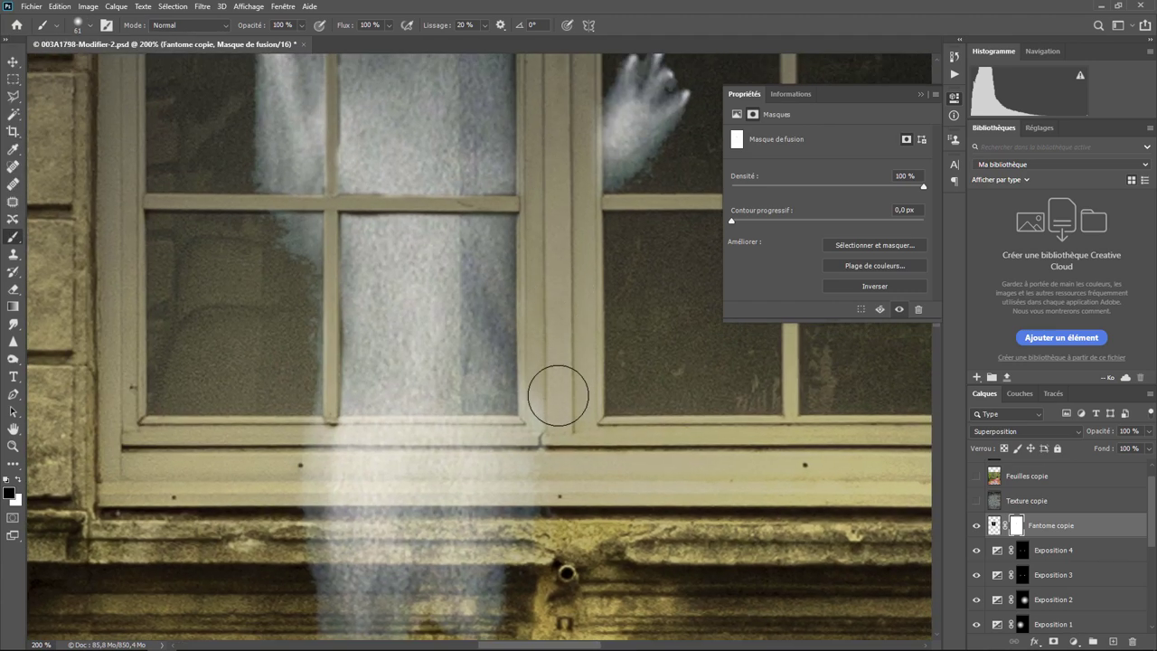
mouse_move(558, 395)
mouse_down()
mouse_move(530, 465)
mouse_move(322, 456)
mouse_move(429, 496)
mouse_move(507, 578)
mouse_move(466, 597)
mouse_up()
drag(450, 499, 446, 262)
drag(409, 400, 361, 452)
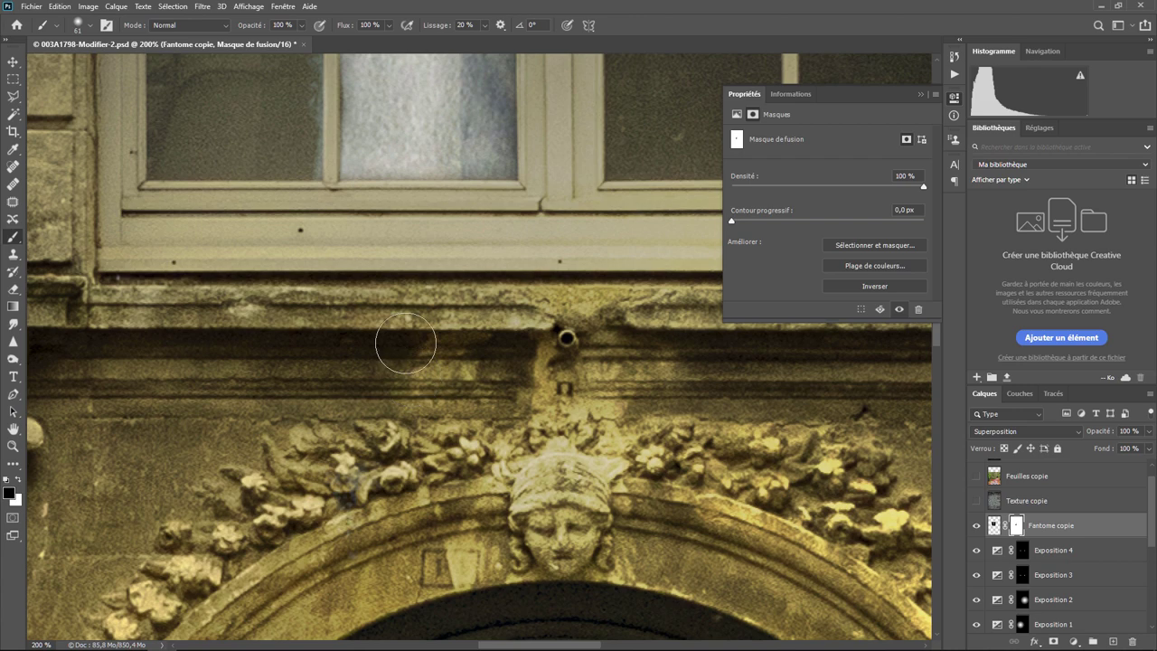
key(ctrl+minus)
key(ctrl+minus)
key(ctrl+minus)
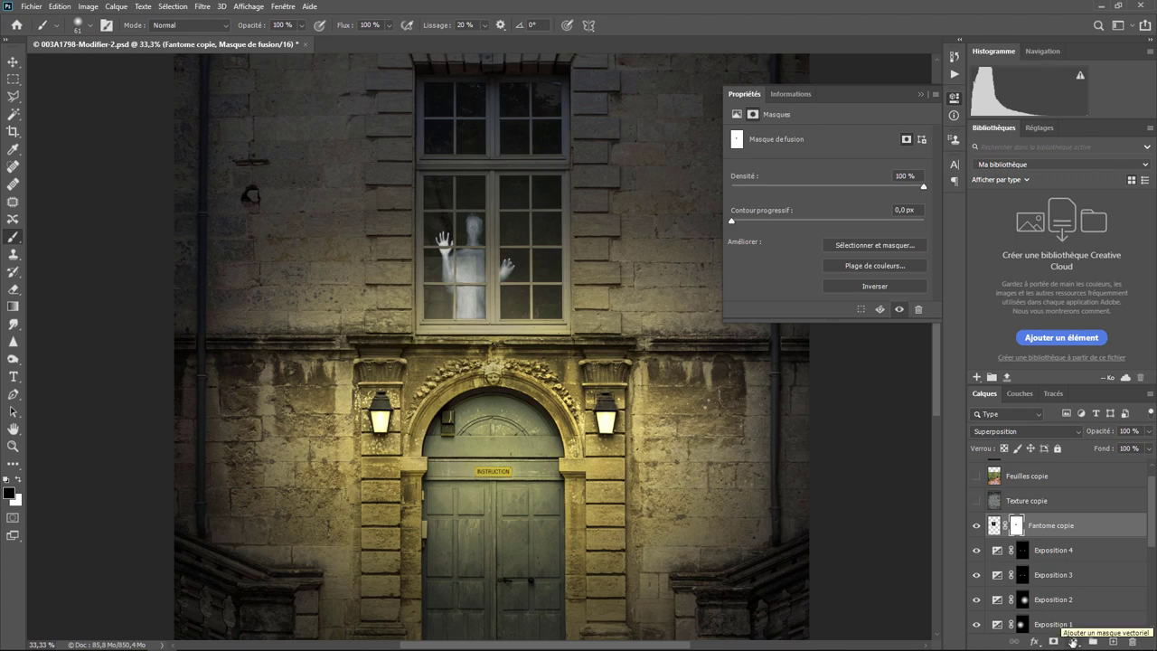
Add an Exposition adjustment layer and invert its mask to black with Négatif.
click(1074, 641)
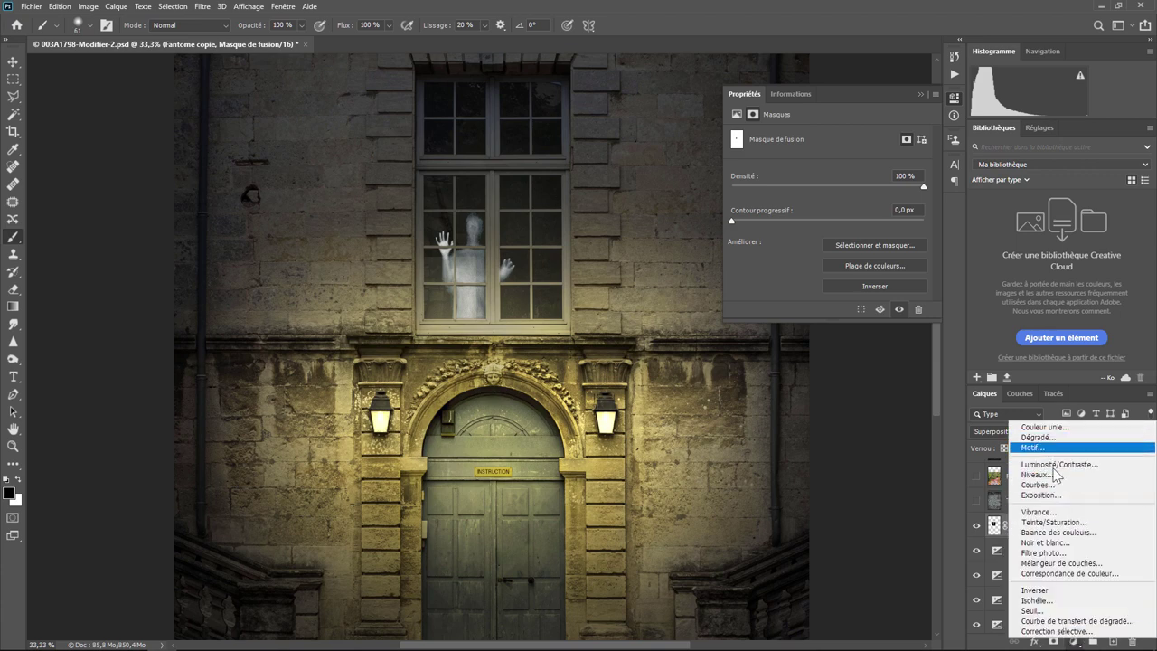
click(1054, 495)
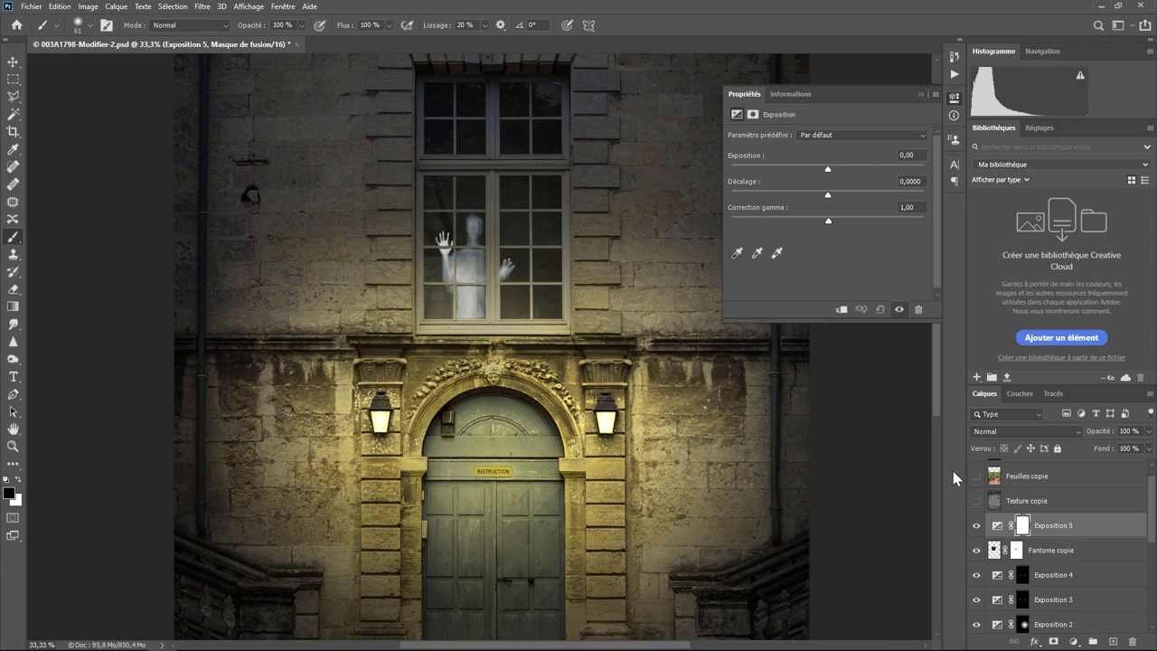
click(1023, 532)
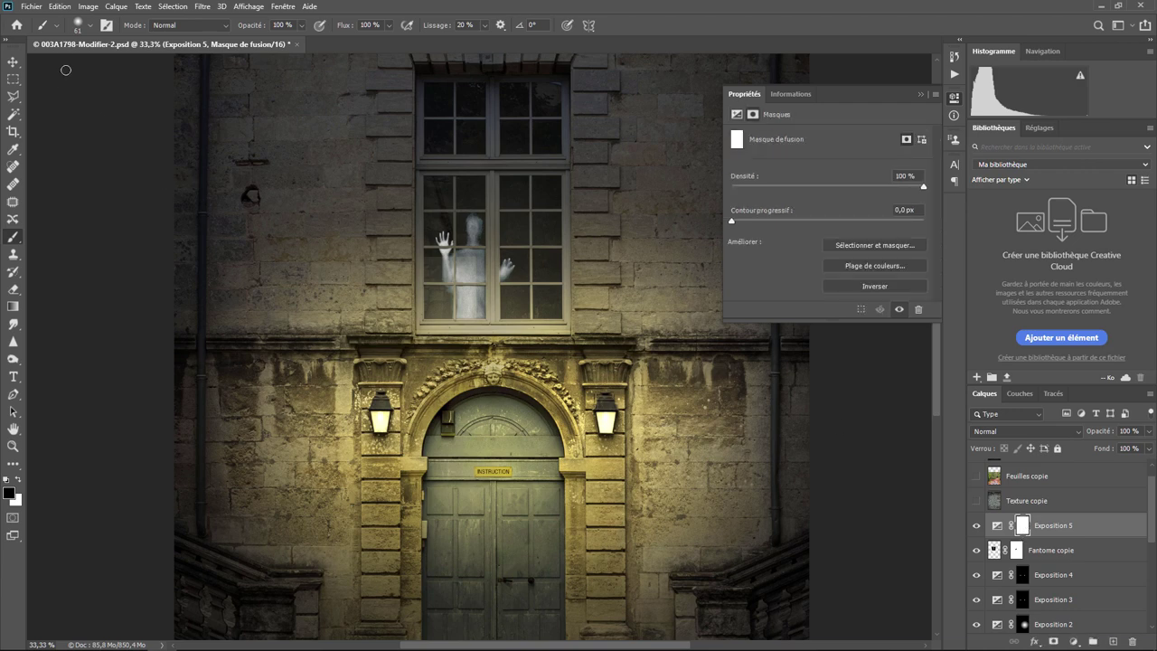
click(88, 6)
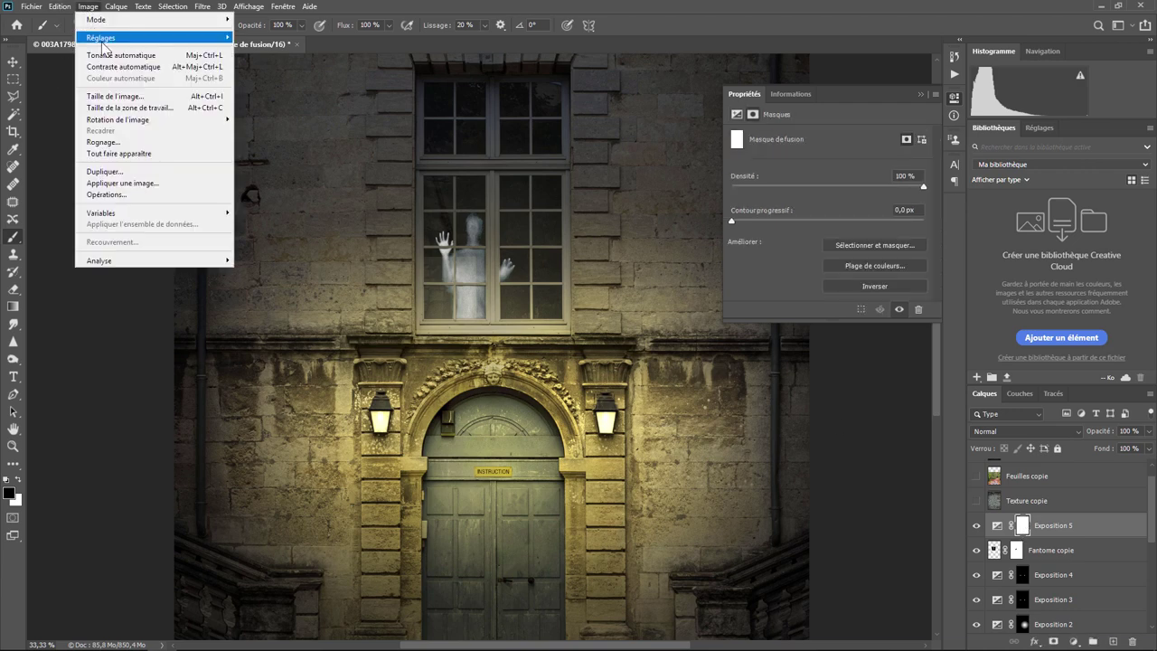
mouse_move(101, 37)
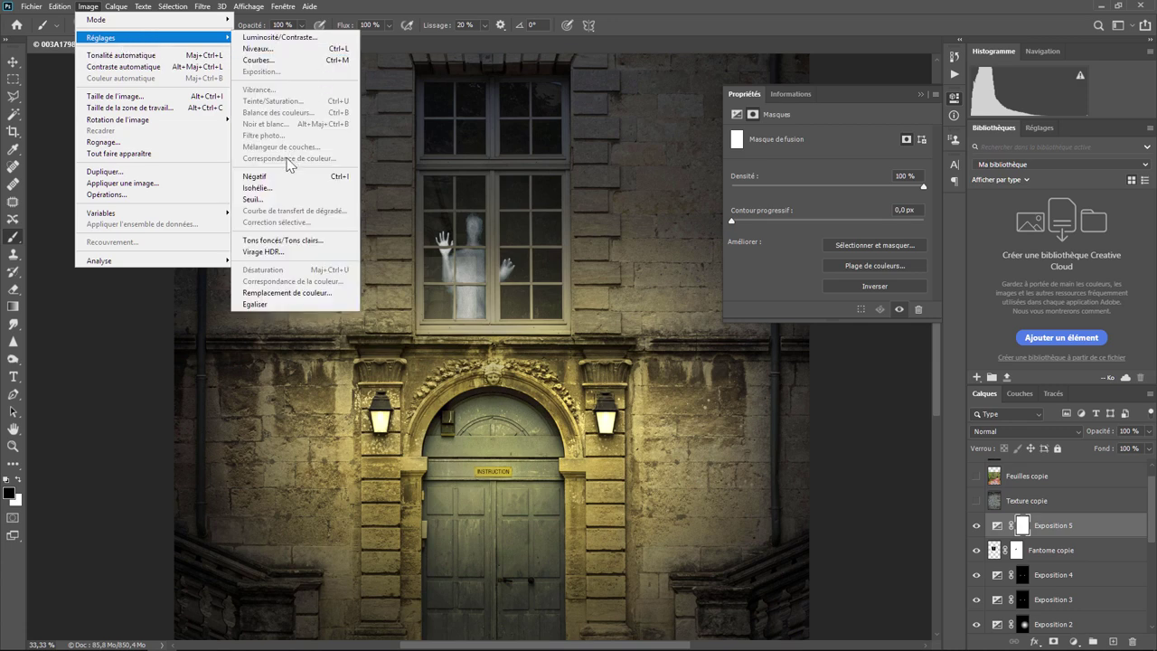
click(287, 177)
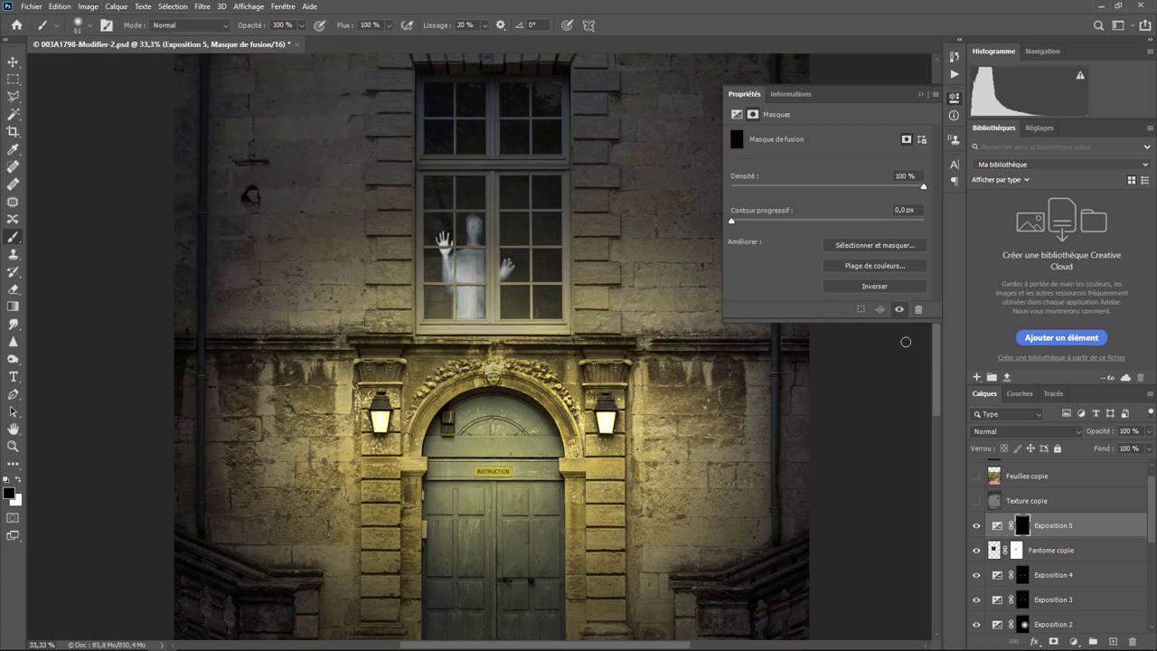
Set Exposition 5's exposure to +0,98 and zoom in on the ghost.
click(998, 526)
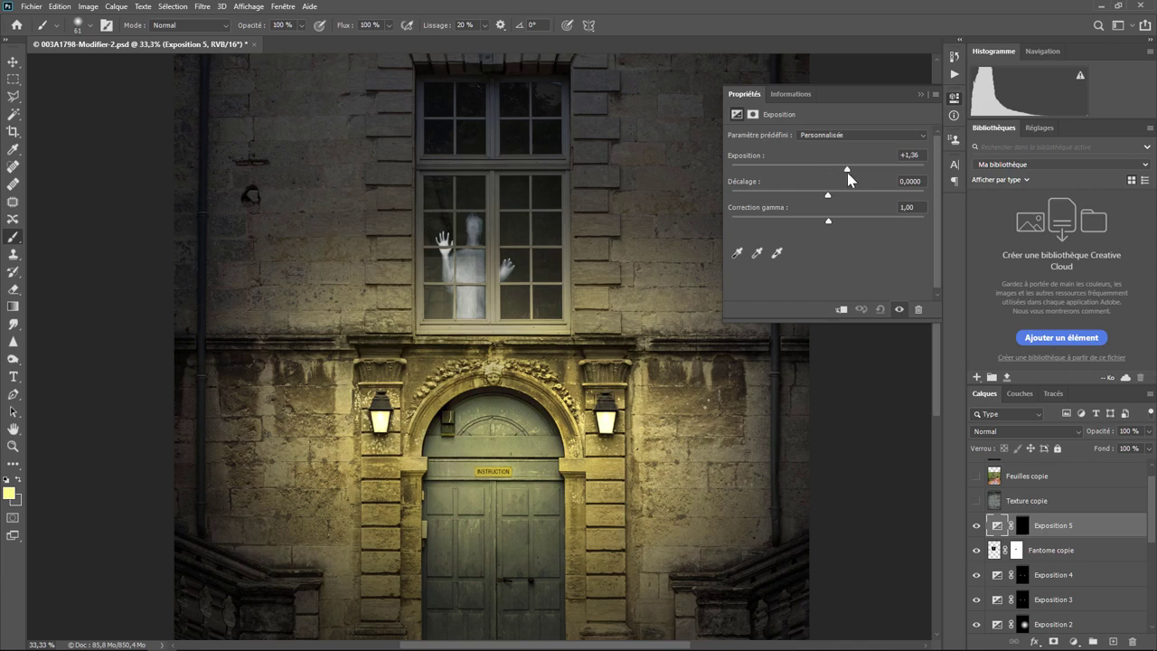
drag(847, 172, 841, 172)
key(ctrl+plus)
key(ctrl+plus)
key(ctrl+plus)
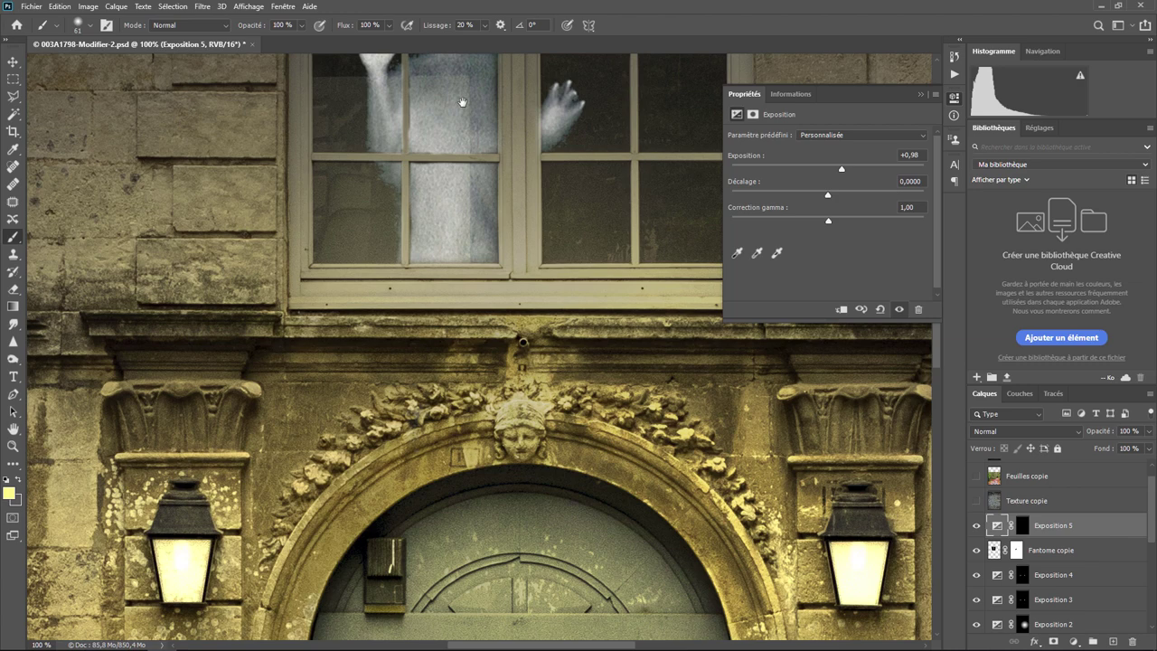
drag(463, 102, 464, 367)
key(ctrl+plus)
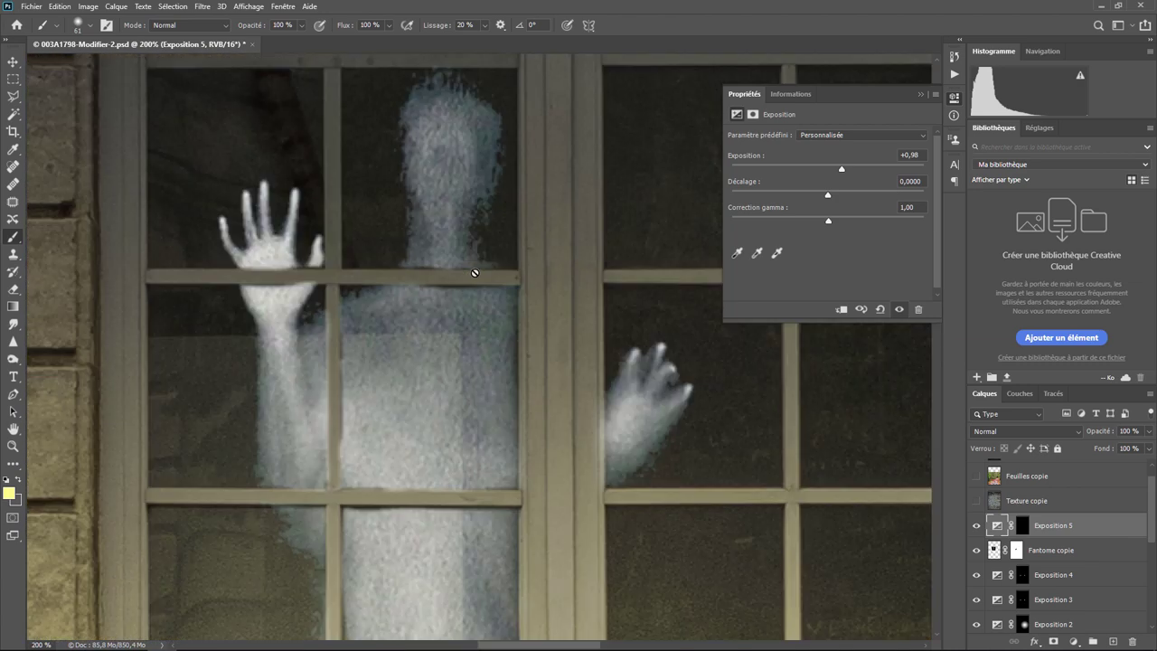
click(14, 237)
Paint white with a soft 6 px, 0% hardness brush over the ghost's eyes on Exposition 5's mask.
click(1024, 534)
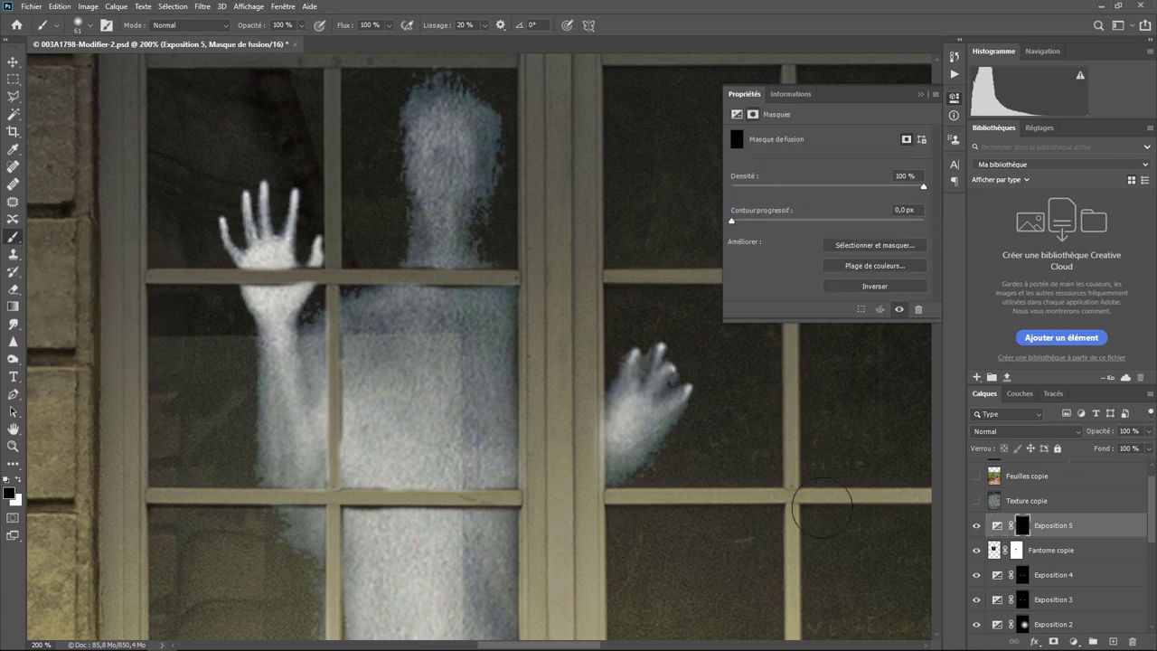
click(19, 481)
click(89, 28)
drag(95, 63, 76, 64)
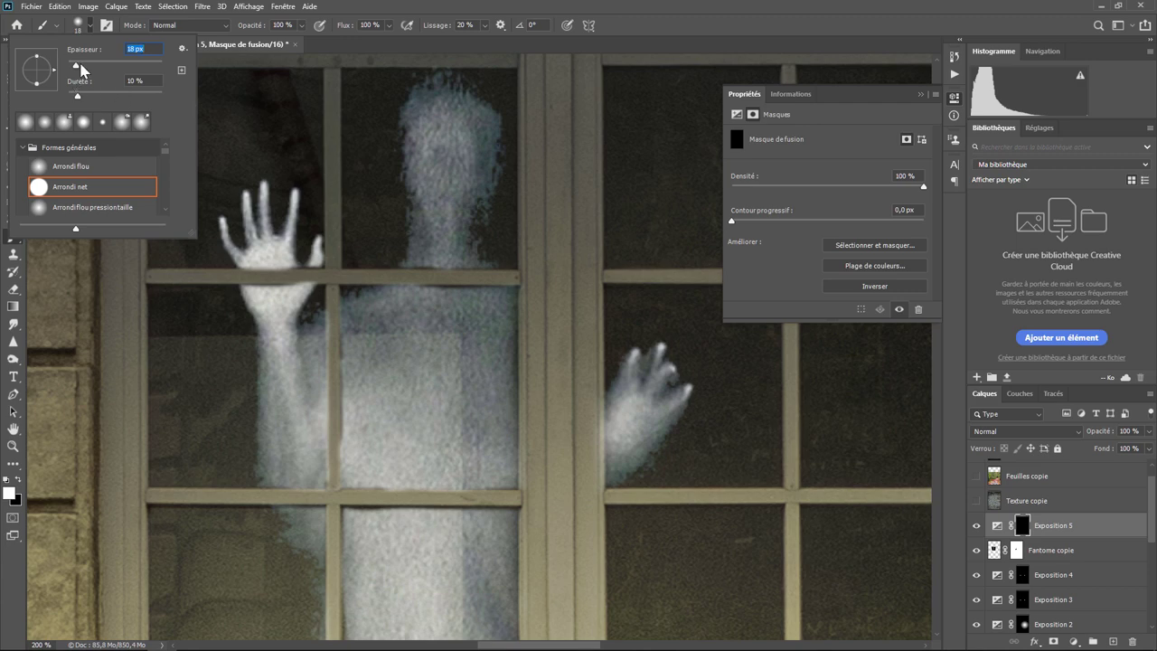
drag(75, 66, 72, 66)
drag(76, 95, 67, 95)
key(Return)
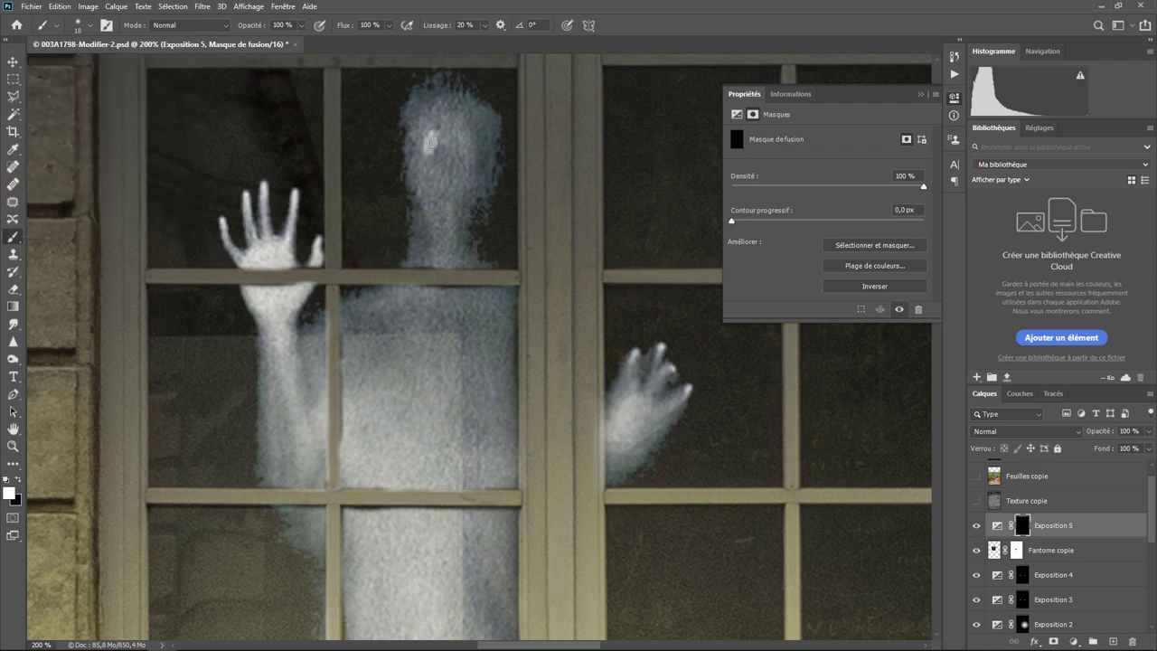
drag(461, 139, 467, 145)
Lower Exposition 5's exposure from +0,98 to +0,48, judging the whole image zoomed out.
click(995, 530)
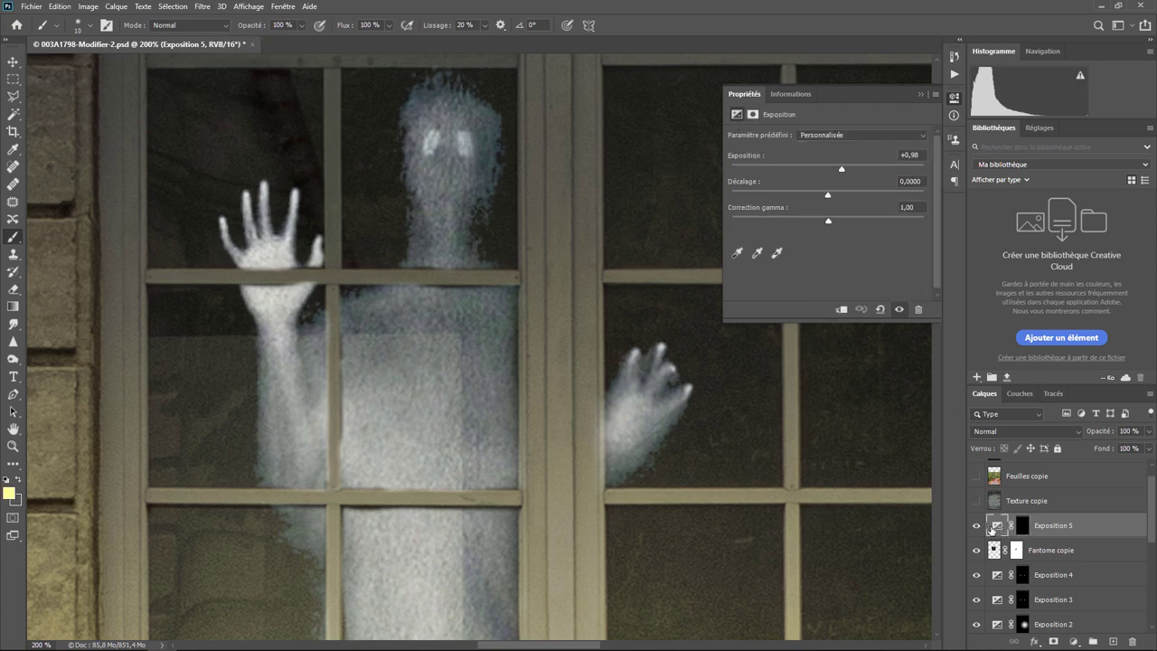
drag(843, 172, 839, 178)
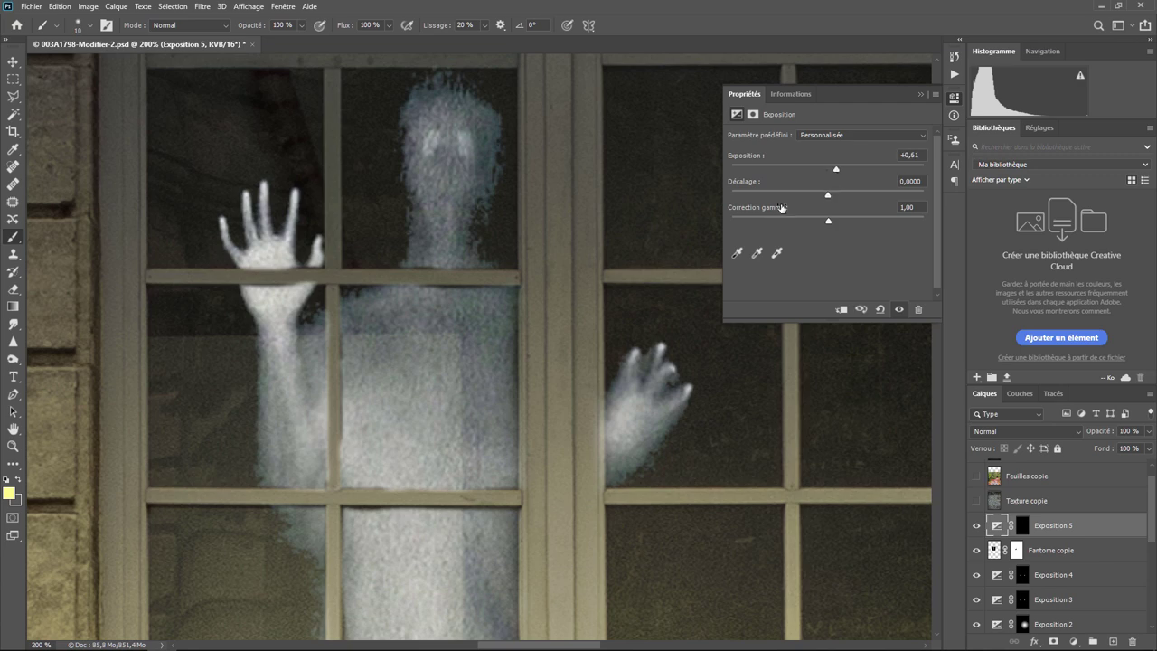
key(ctrl+minus)
key(ctrl+minus)
key(ctrl+minus)
key(ctrl+minus)
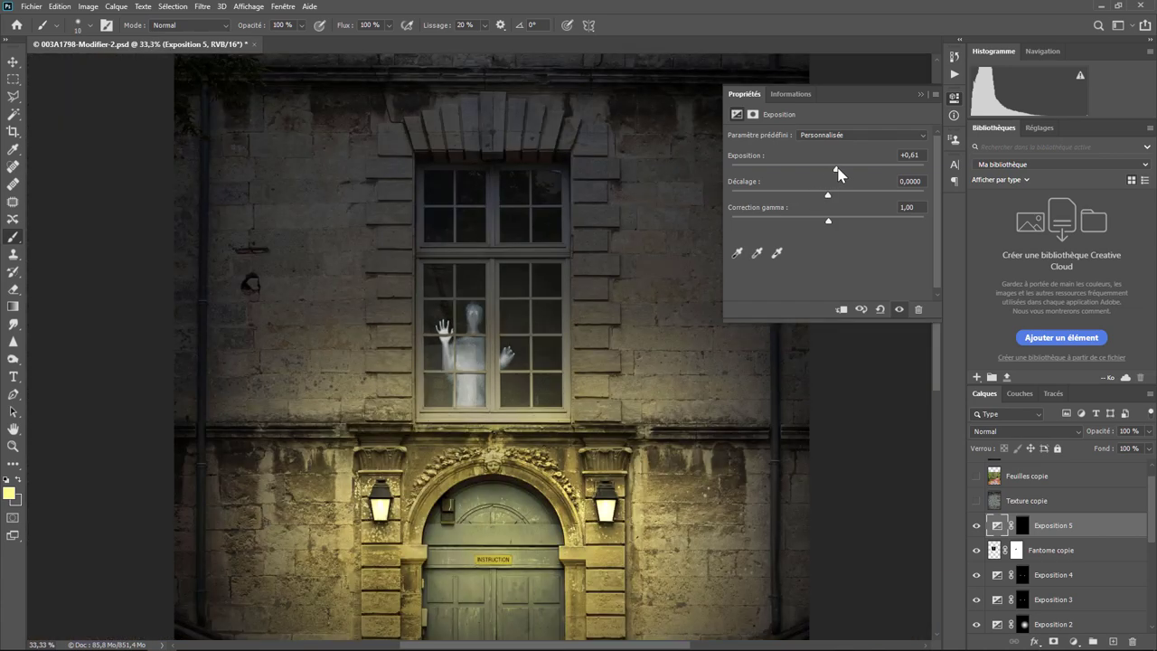
drag(838, 173, 833, 173)
key(ctrl+minus)
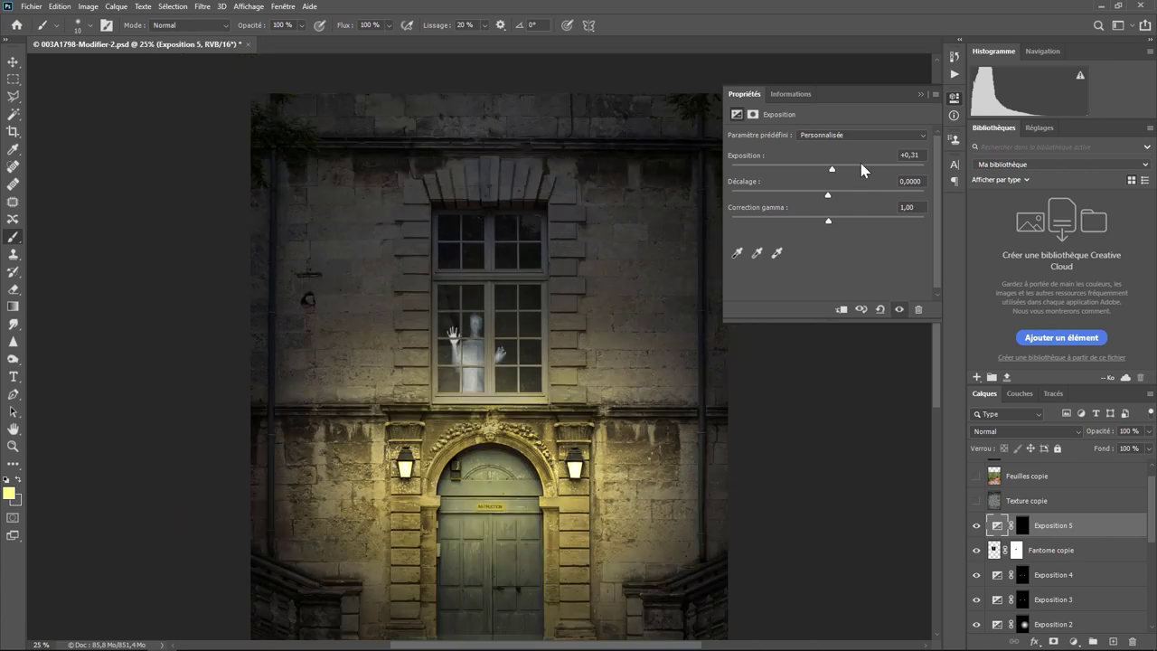
key(ctrl+minus)
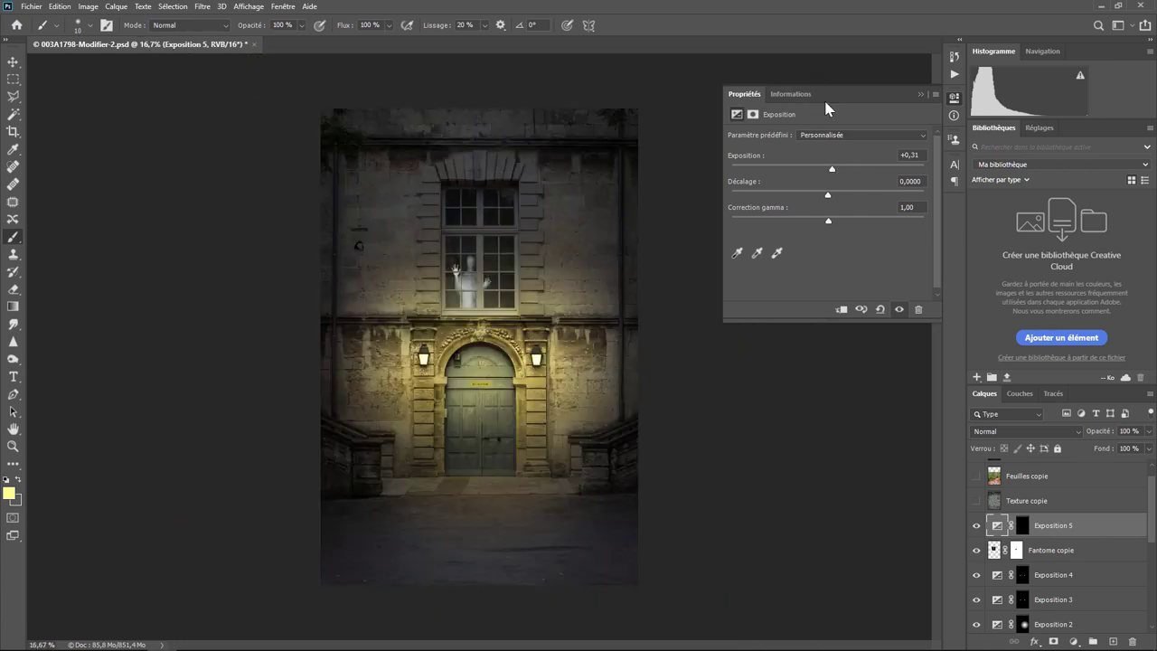
drag(834, 168, 835, 168)
key(ctrl+minus)
key(ctrl+plus)
key(ctrl+plus)
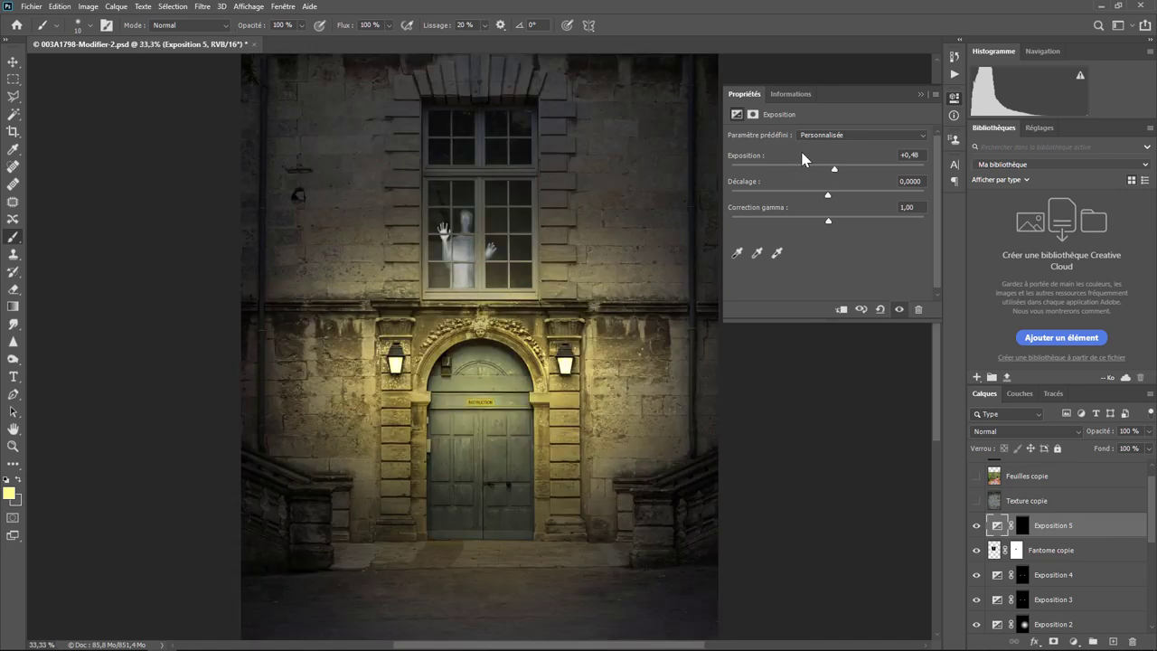
key(ctrl+minus)
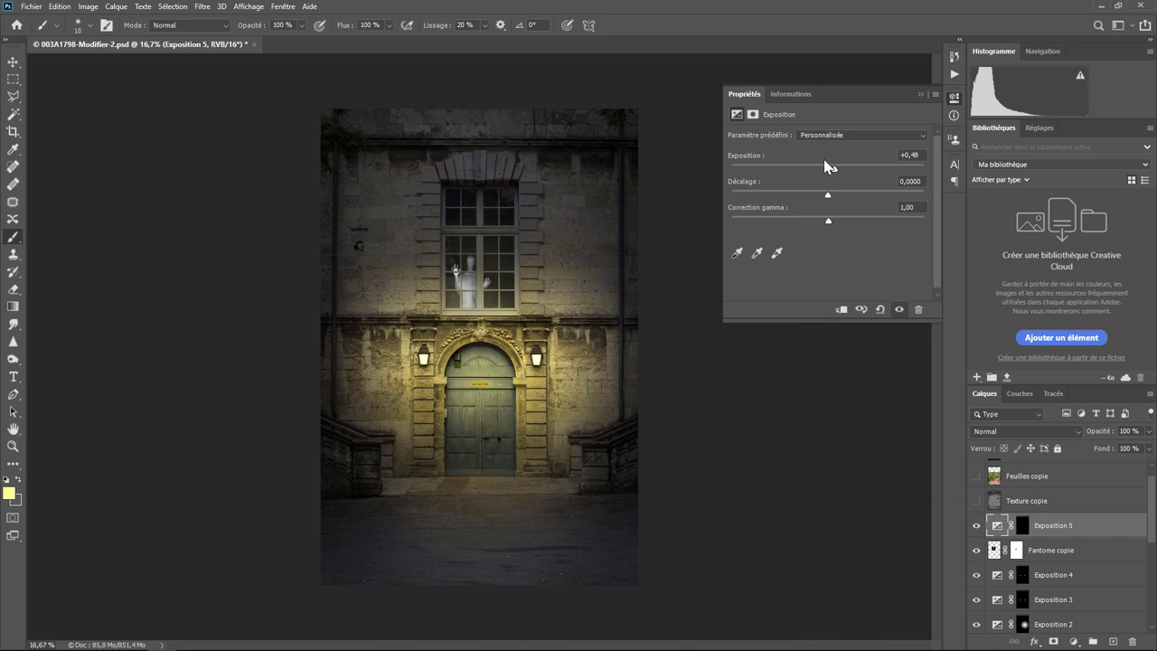
Show the Texture copie layer and set its blend mode to Incrustation.
click(976, 502)
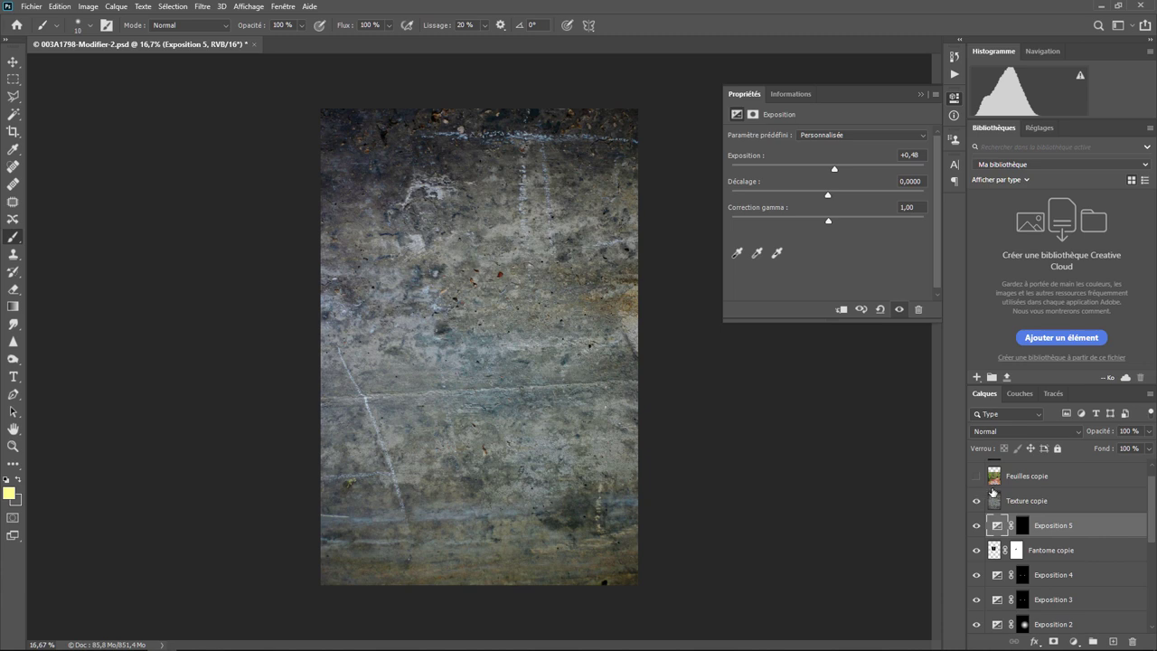
click(1005, 433)
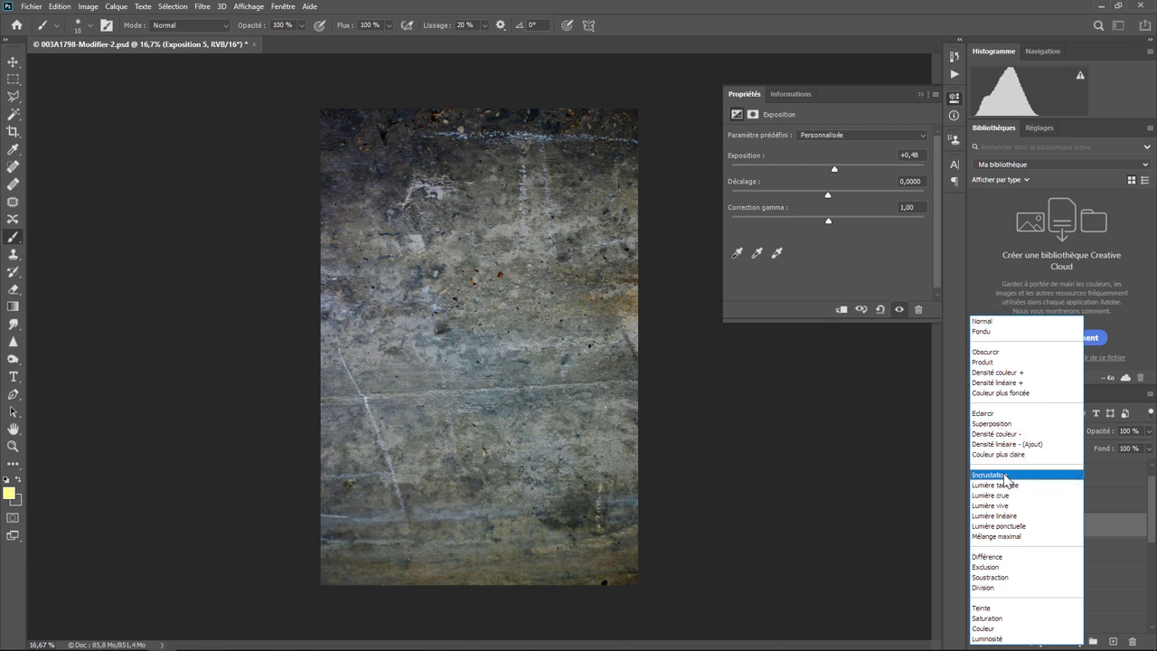
click(1094, 520)
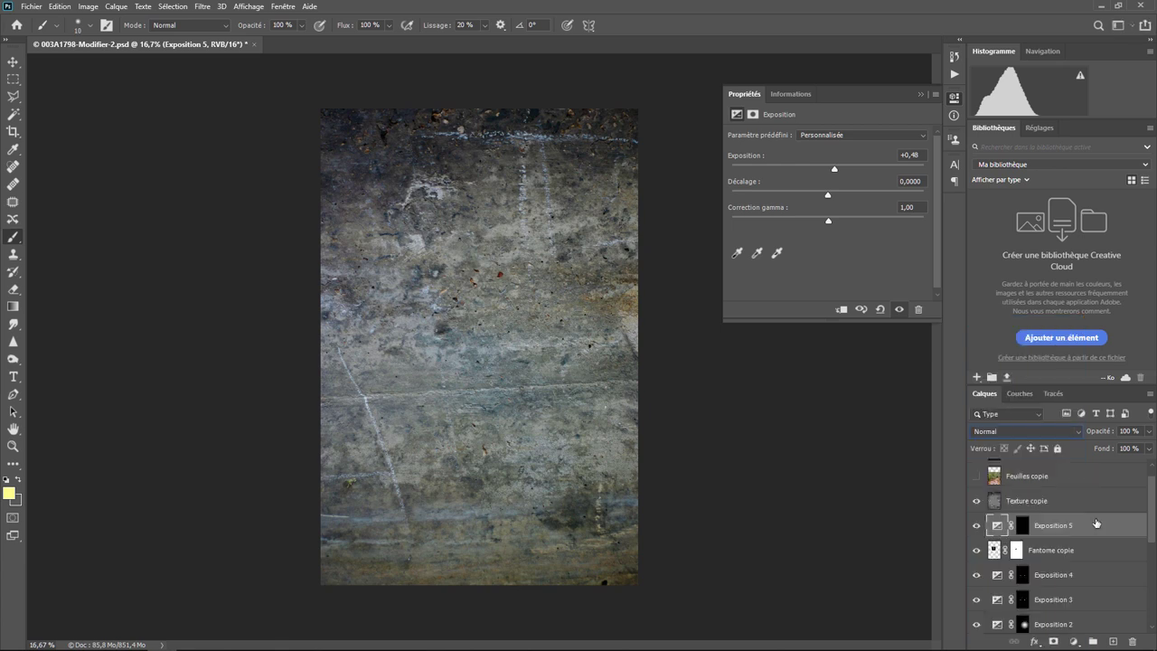
click(1059, 502)
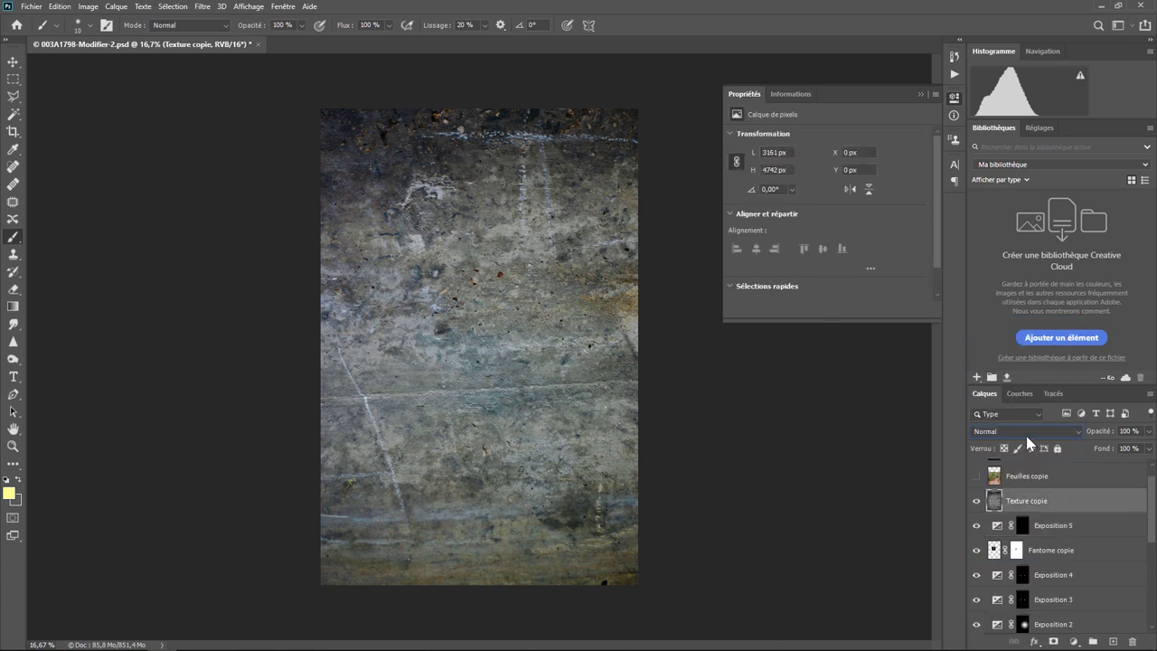
click(1056, 527)
click(1050, 502)
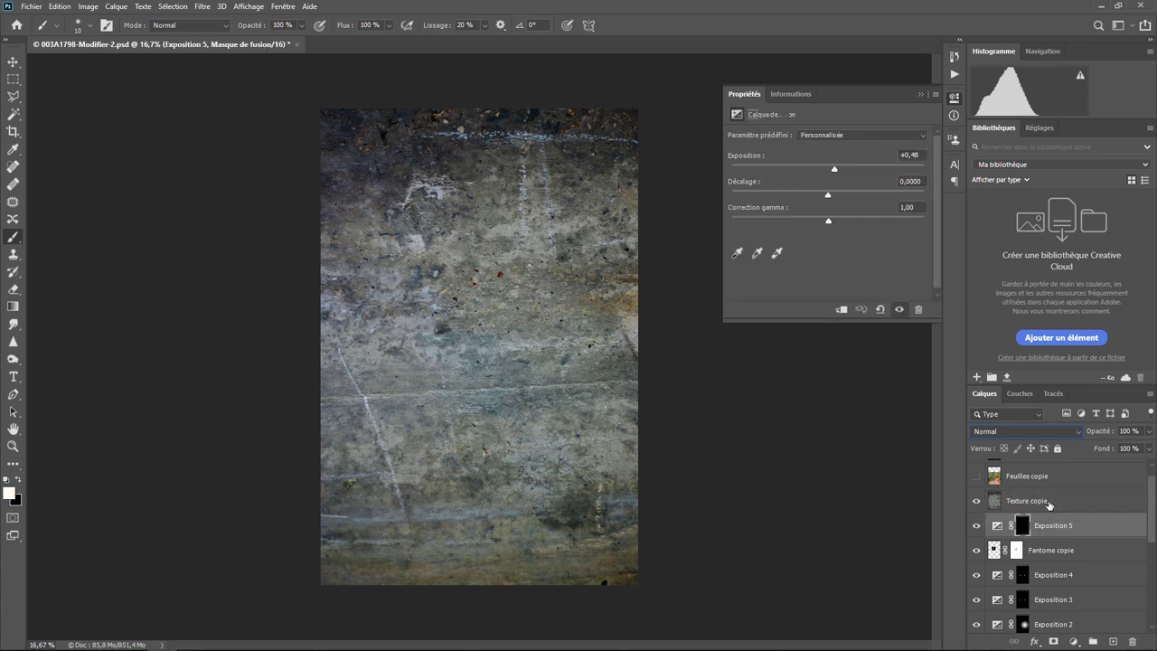
click(1023, 438)
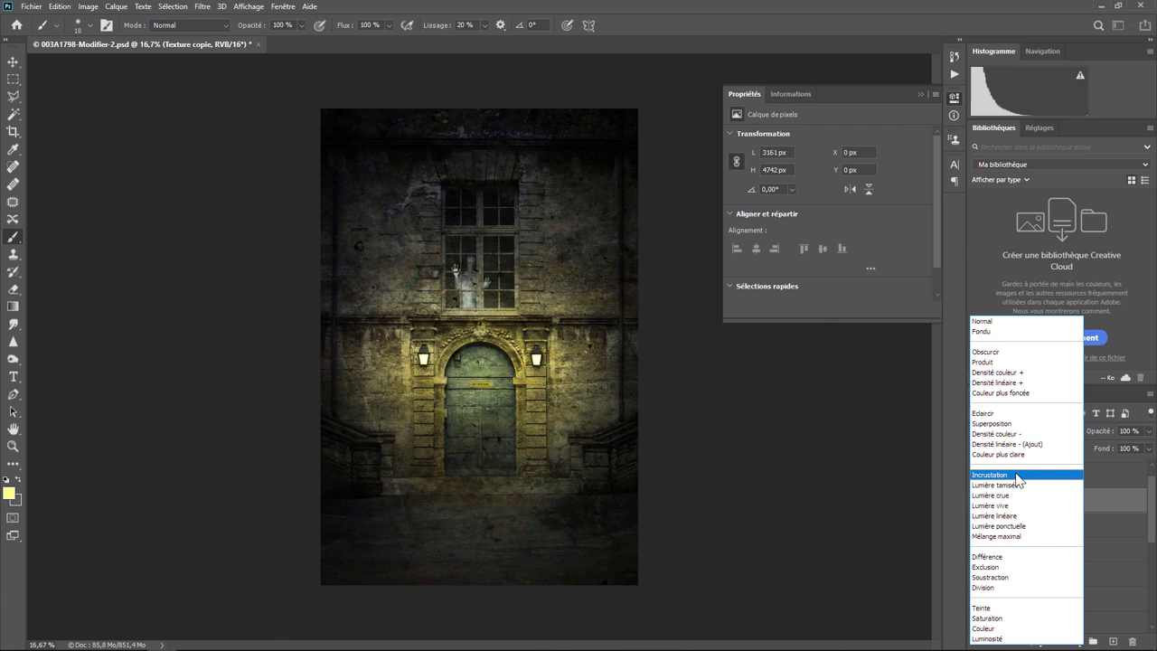
click(1018, 475)
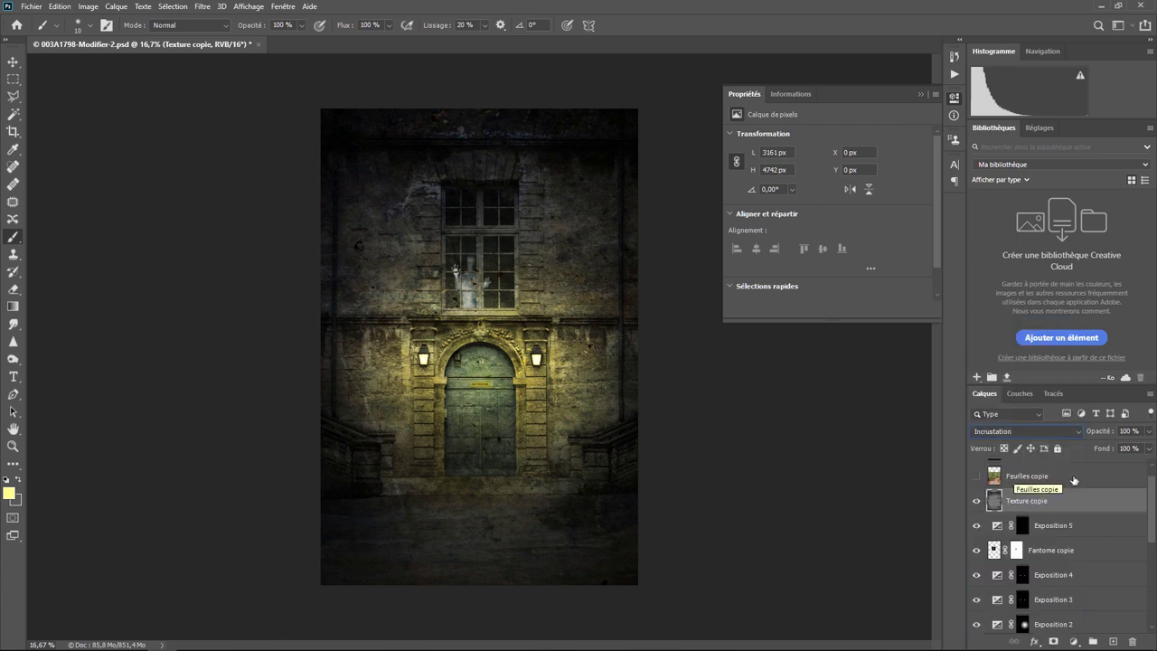
Set Texture copie's opacity to 61% and zoom in on the textured facade.
click(1149, 433)
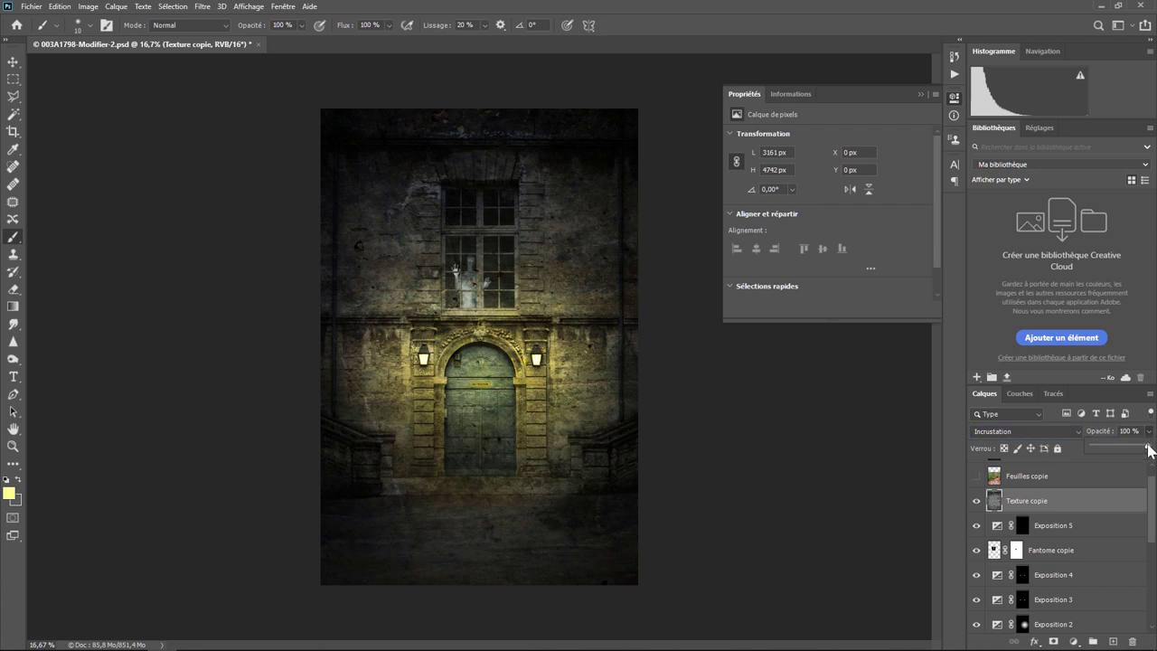
mouse_move(1148, 444)
mouse_down()
mouse_move(1085, 449)
mouse_move(1131, 455)
mouse_up()
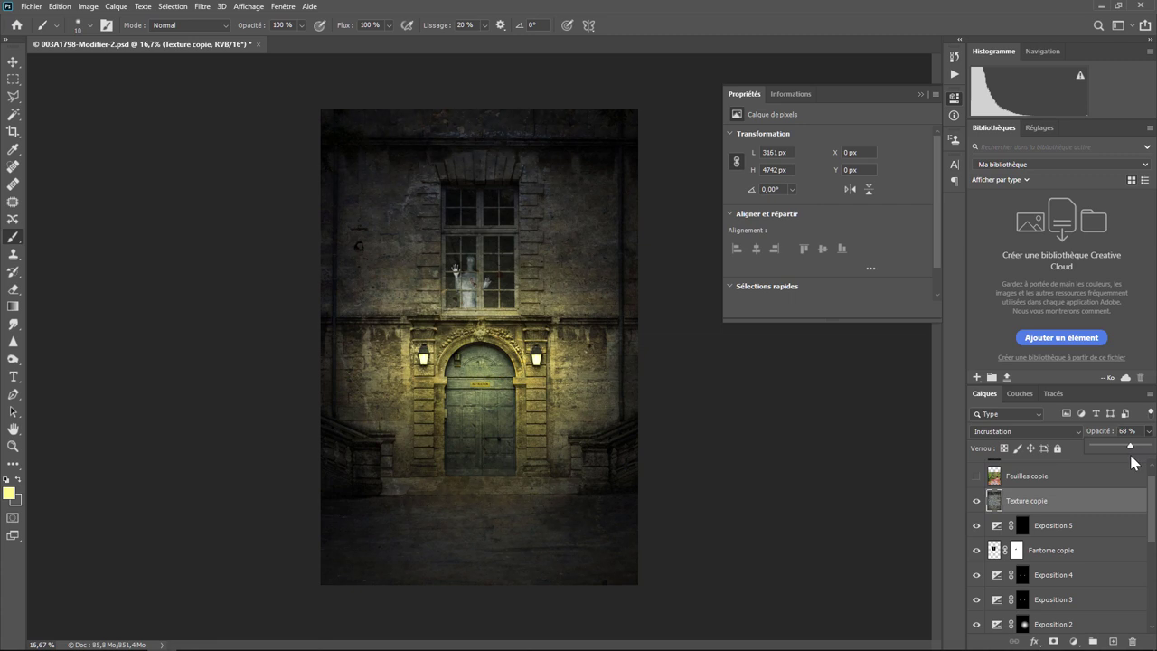
drag(1131, 460, 1127, 456)
key(ctrl+plus)
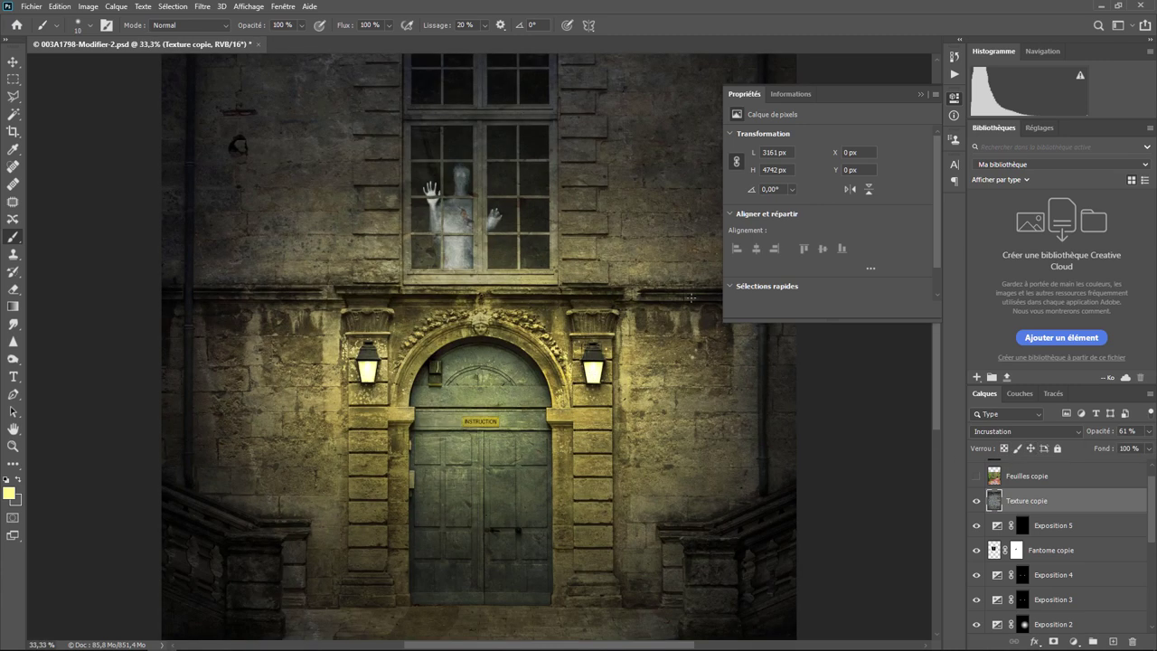
Drop Exposition 5's exposure to +0,23 and check the whole composition.
click(1046, 528)
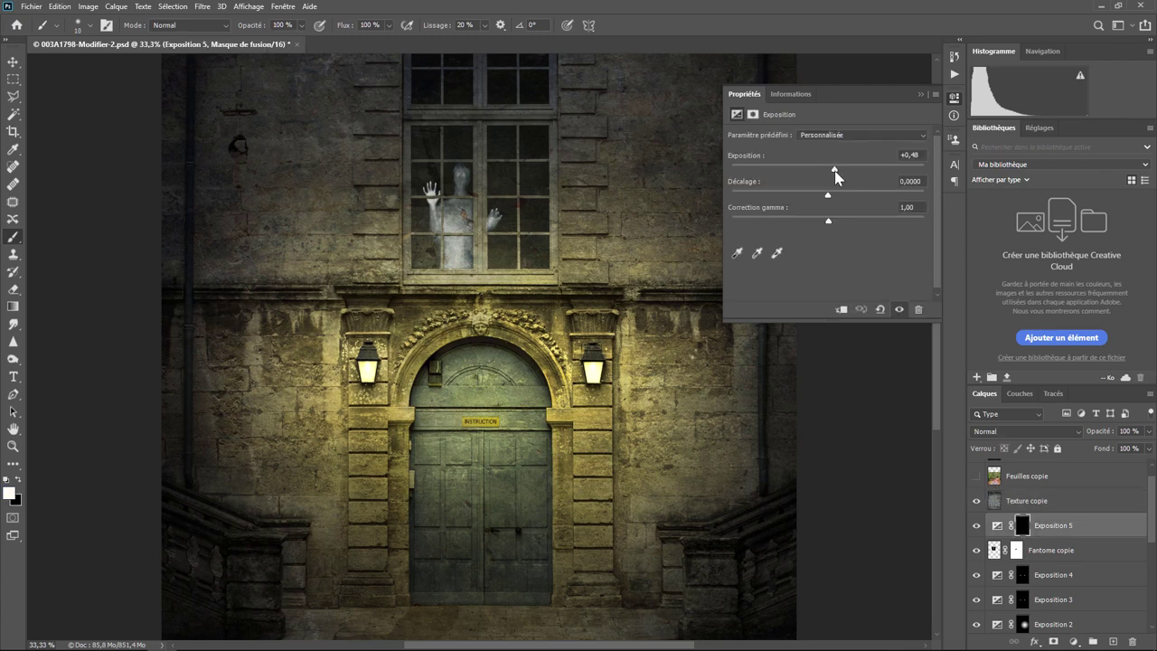
drag(835, 174, 829, 174)
key(ctrl+minus)
key(ctrl+minus)
key(ctrl+minus)
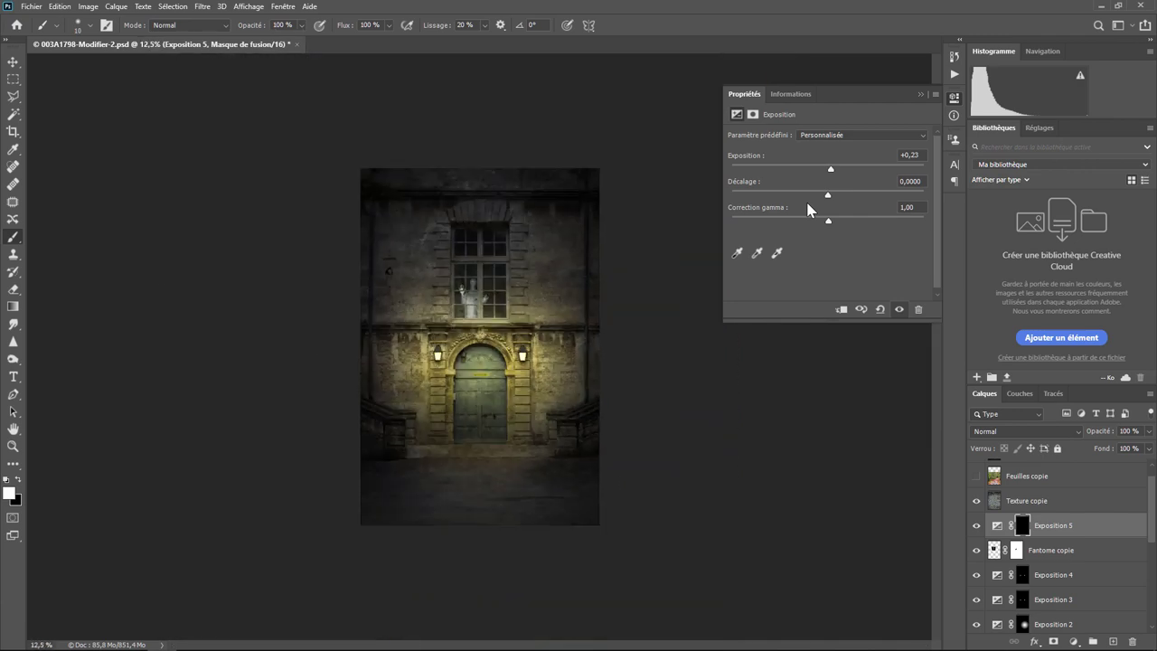
key(ctrl+plus)
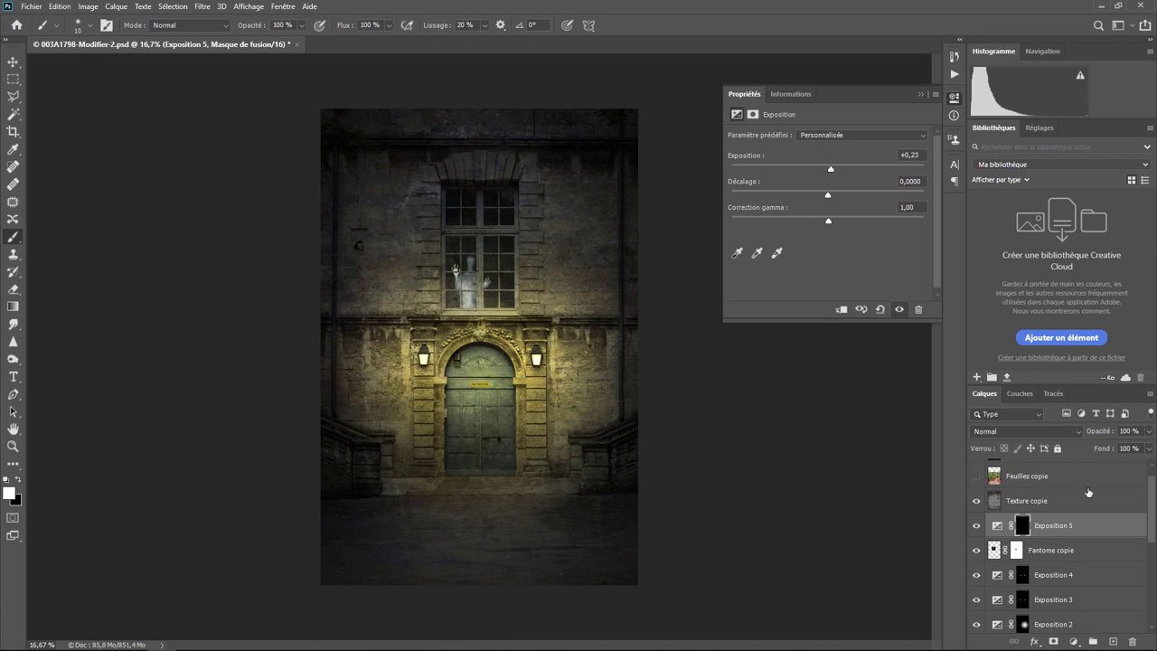
Make Feuilles copie visible and blend it over the facade in Incrustation mode.
scroll(1153, 492, up, 1)
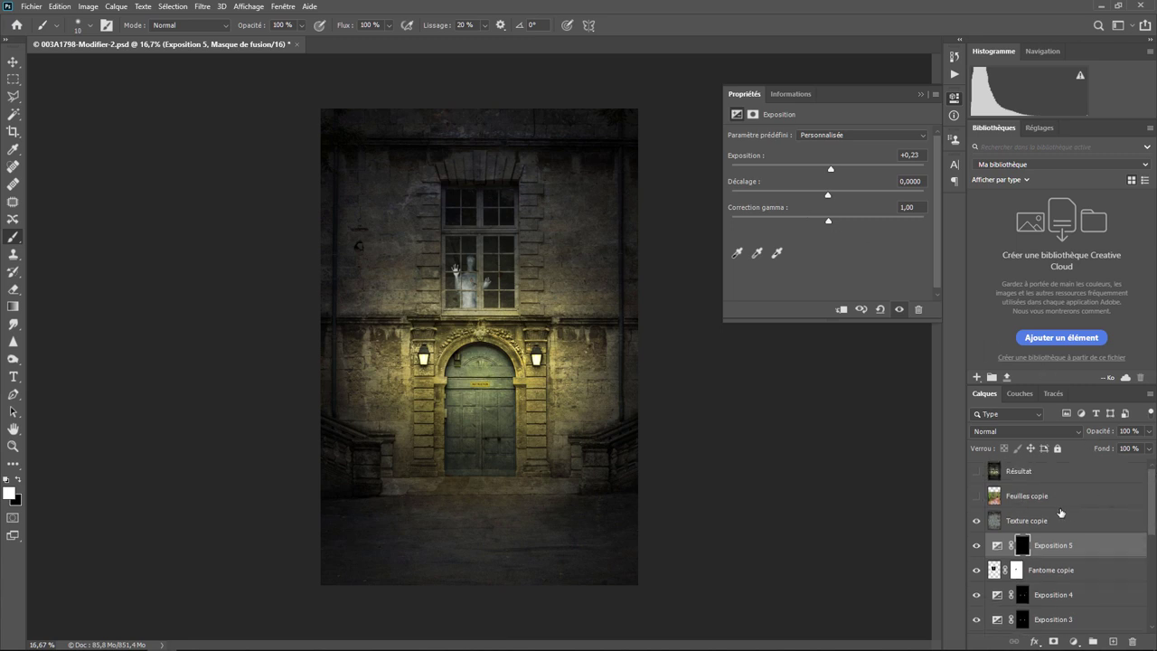
click(977, 499)
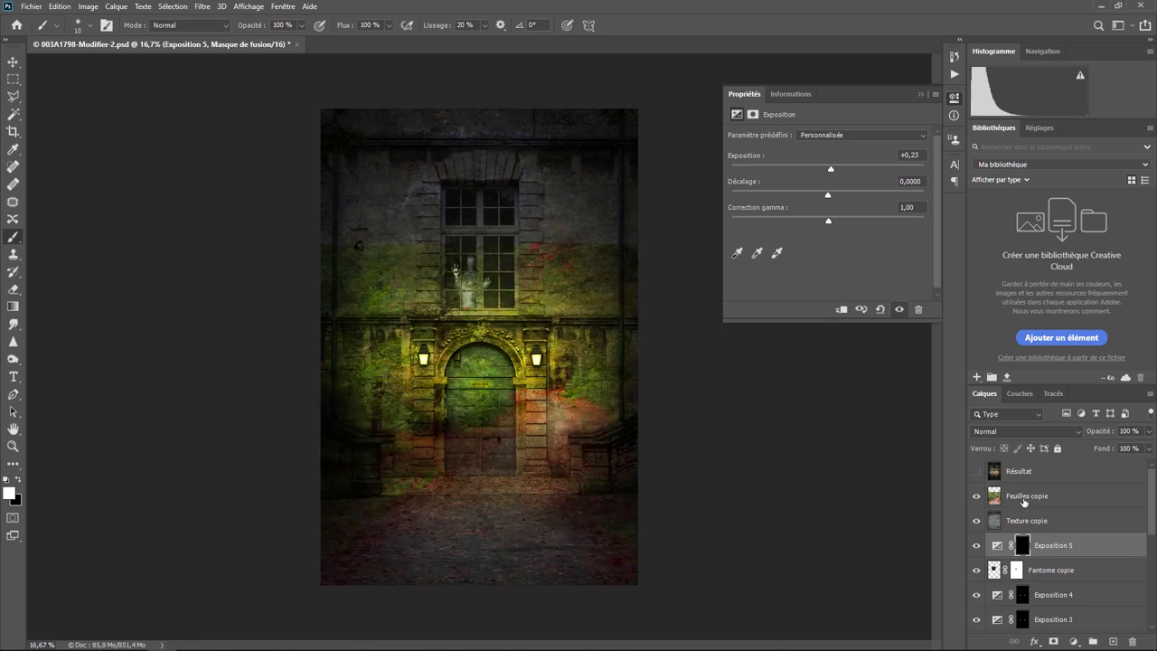
click(1026, 504)
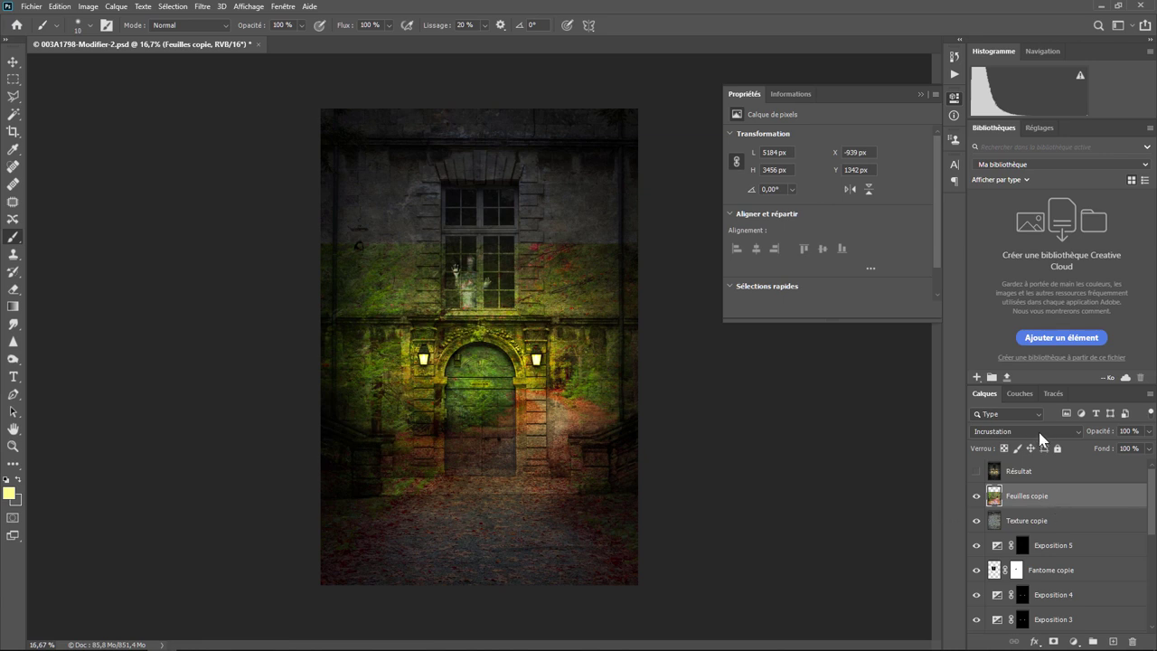
click(1038, 432)
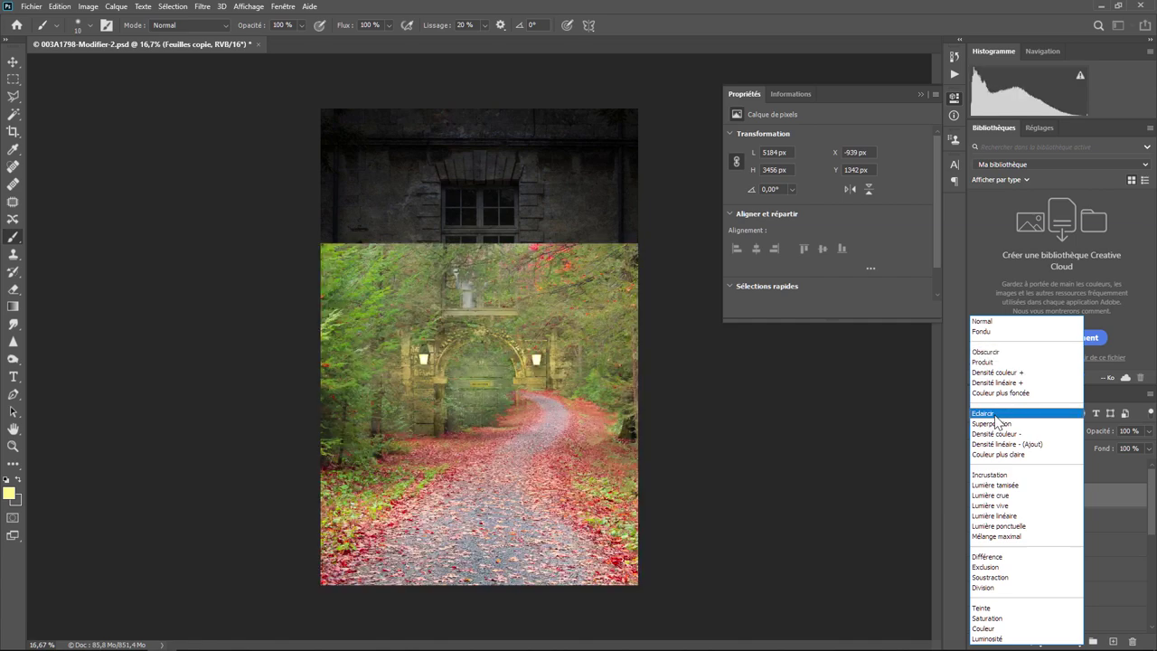
click(1001, 476)
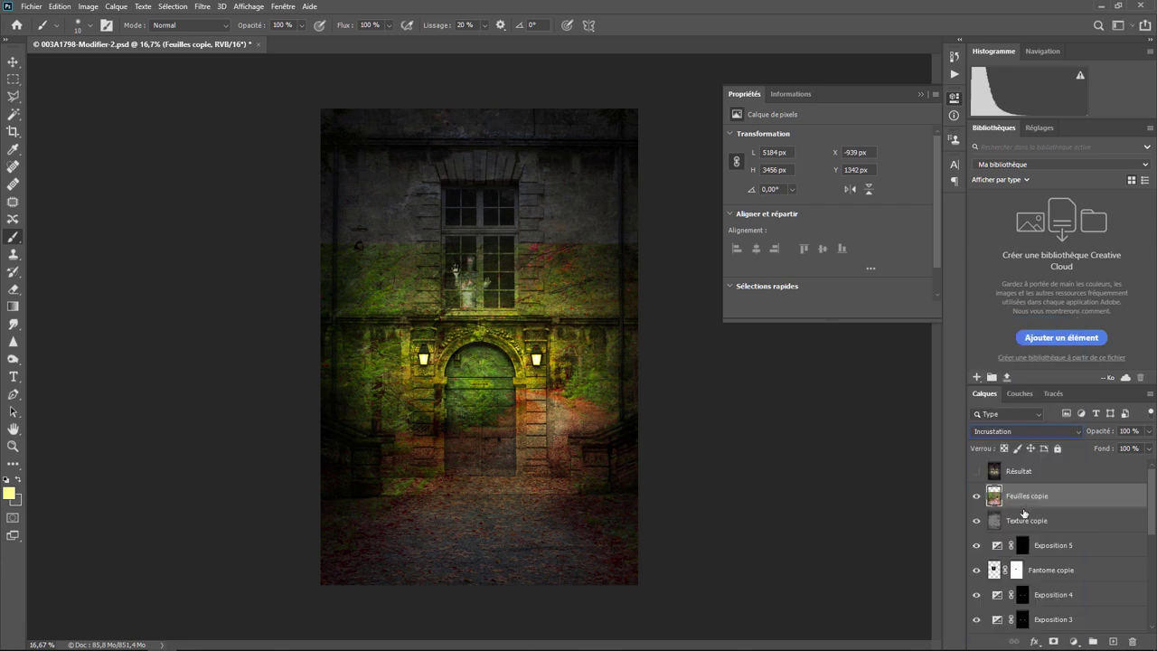
Add a layer mask to Feuilles copie and marquee-select the facade's middle band.
click(1053, 641)
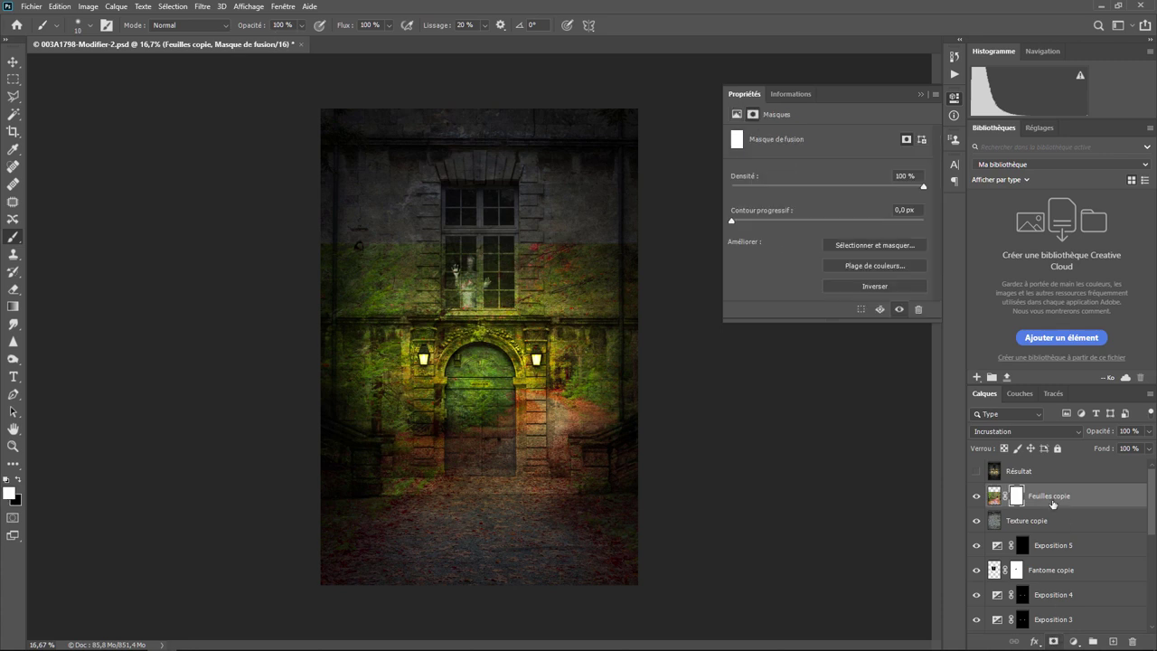
click(14, 80)
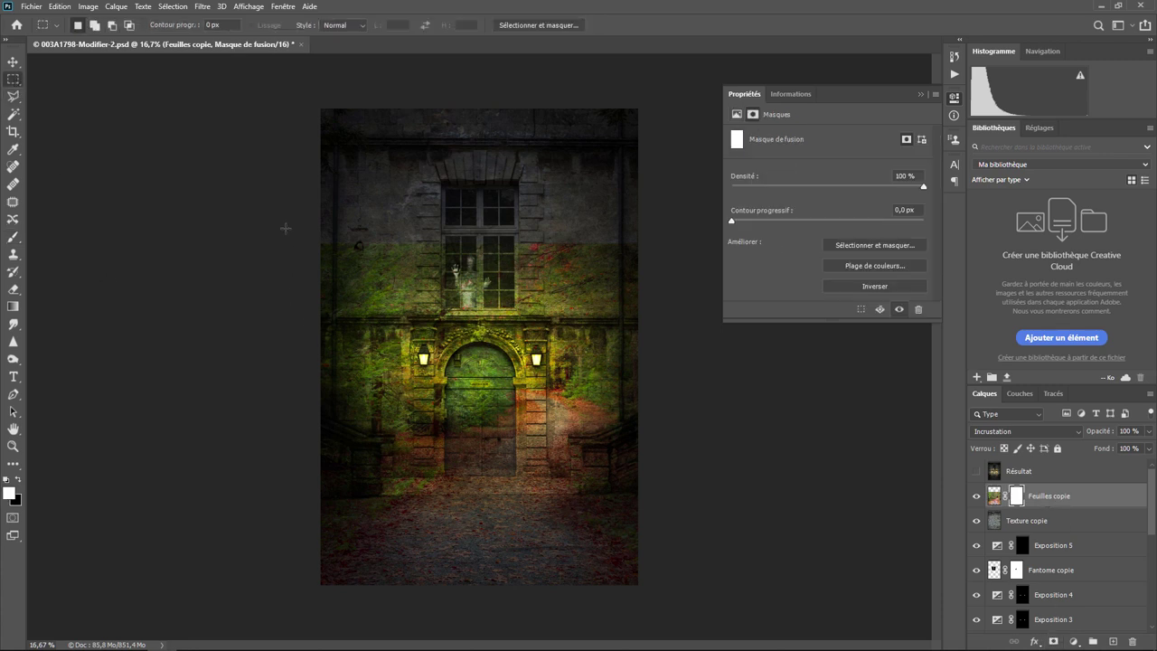
drag(319, 219, 743, 494)
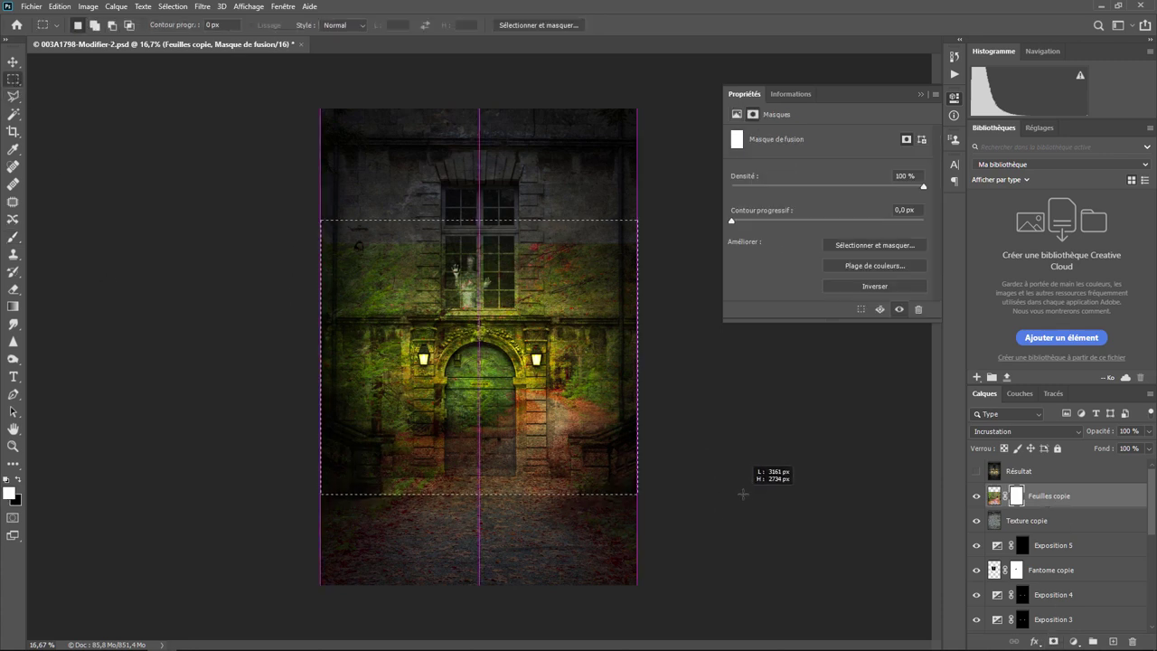
drag(743, 493, 741, 494)
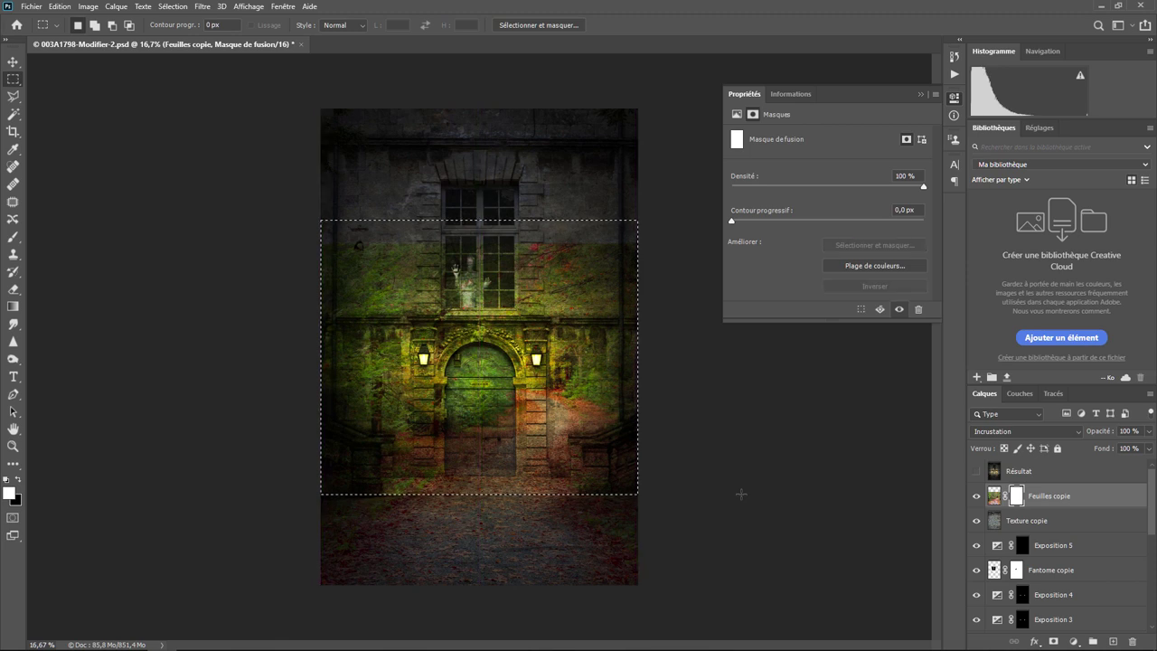
drag(302, 231, 751, 472)
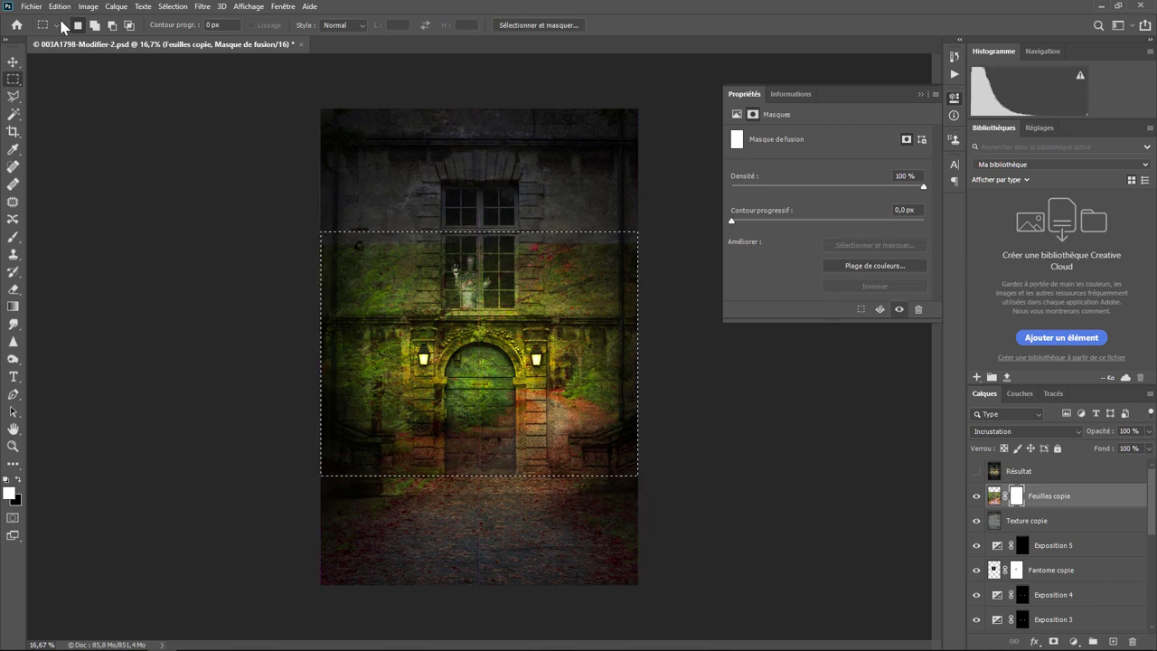
Fill the selected mask area with Noir via Edition > Remplir, then deselect.
click(60, 6)
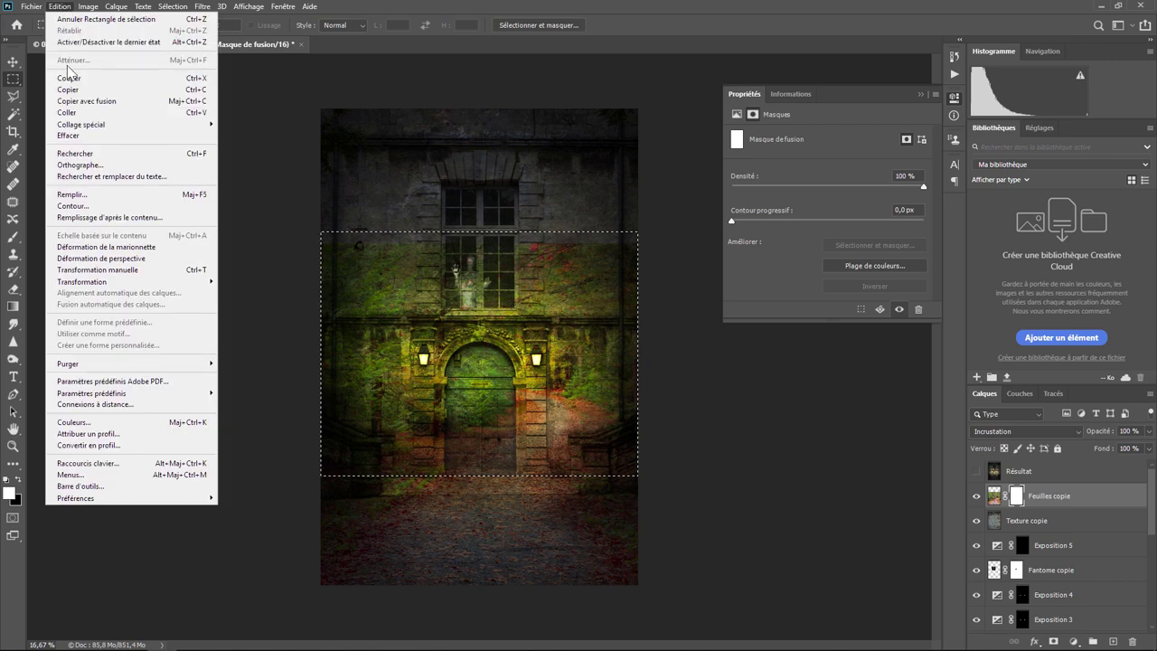
click(91, 197)
click(776, 245)
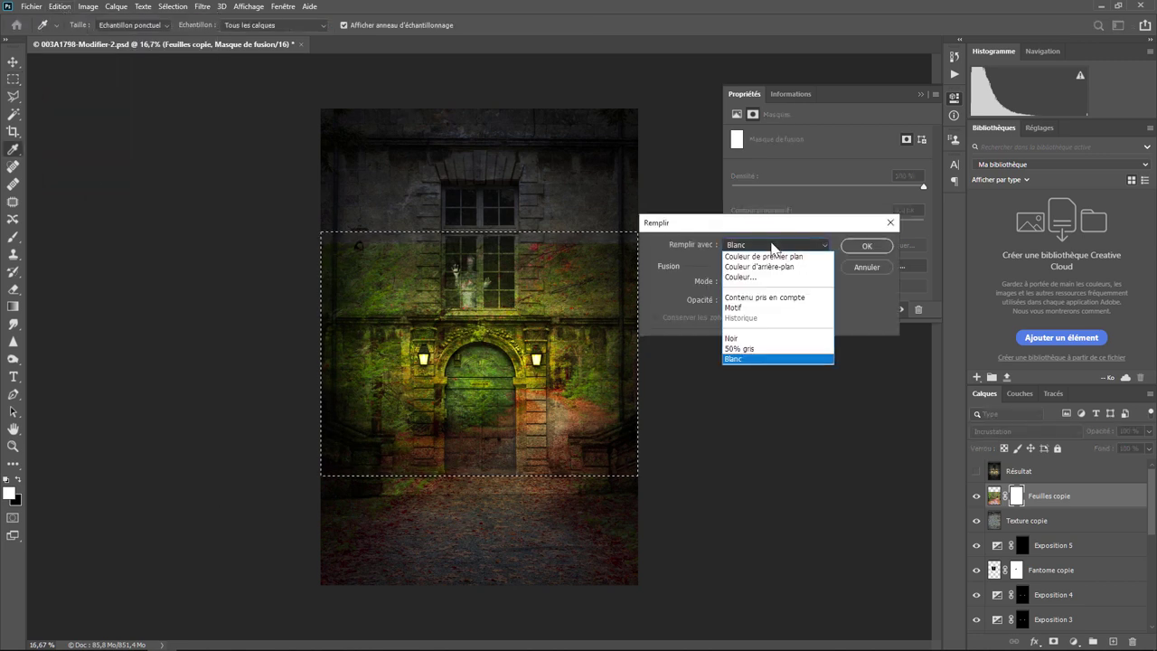
click(743, 338)
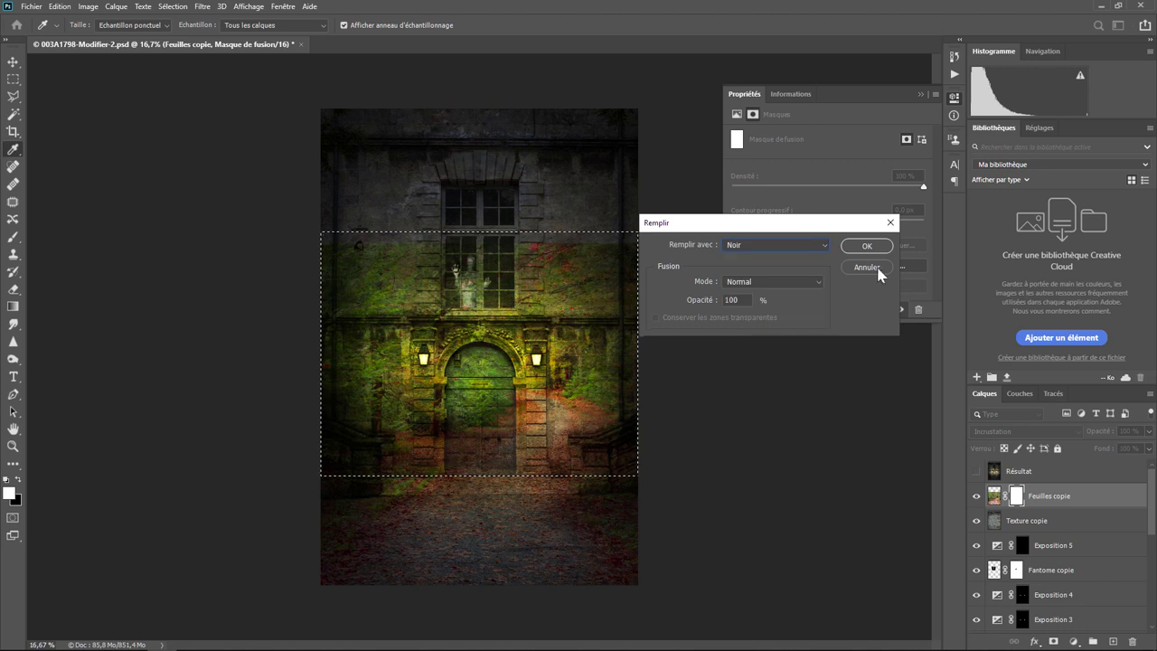
click(866, 245)
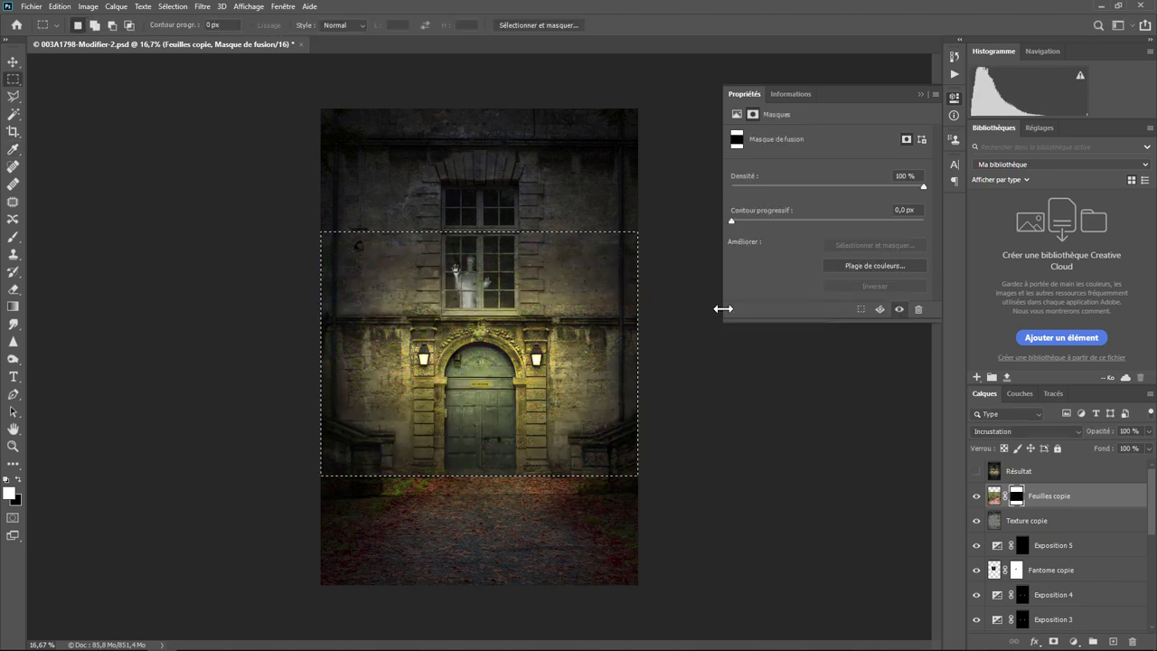
click(975, 496)
click(641, 480)
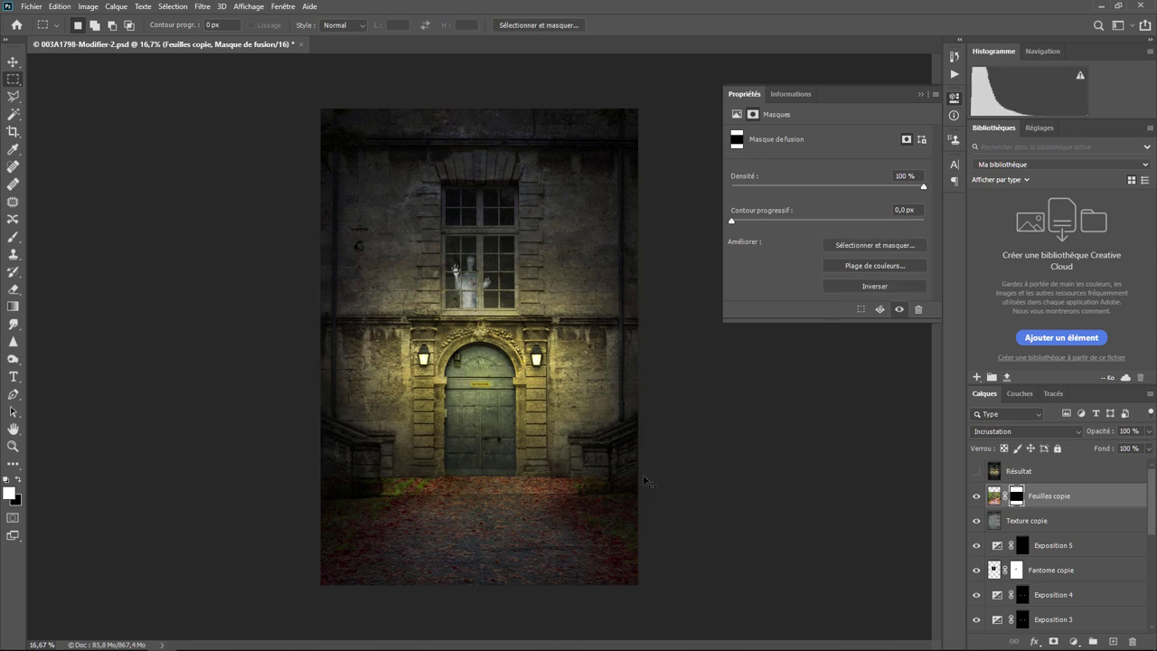
Undo the black fill and layer mask on the leaves layer.
key(ctrl+z)
key(alt+BackSpace)
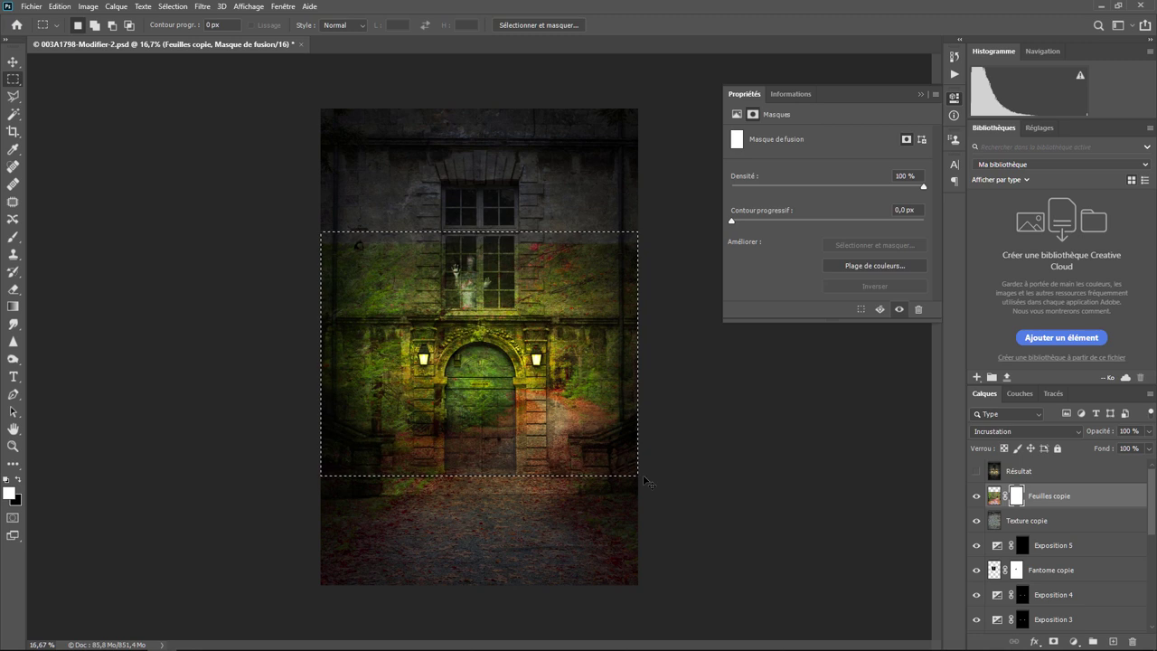
click(644, 481)
key(ctrl+z)
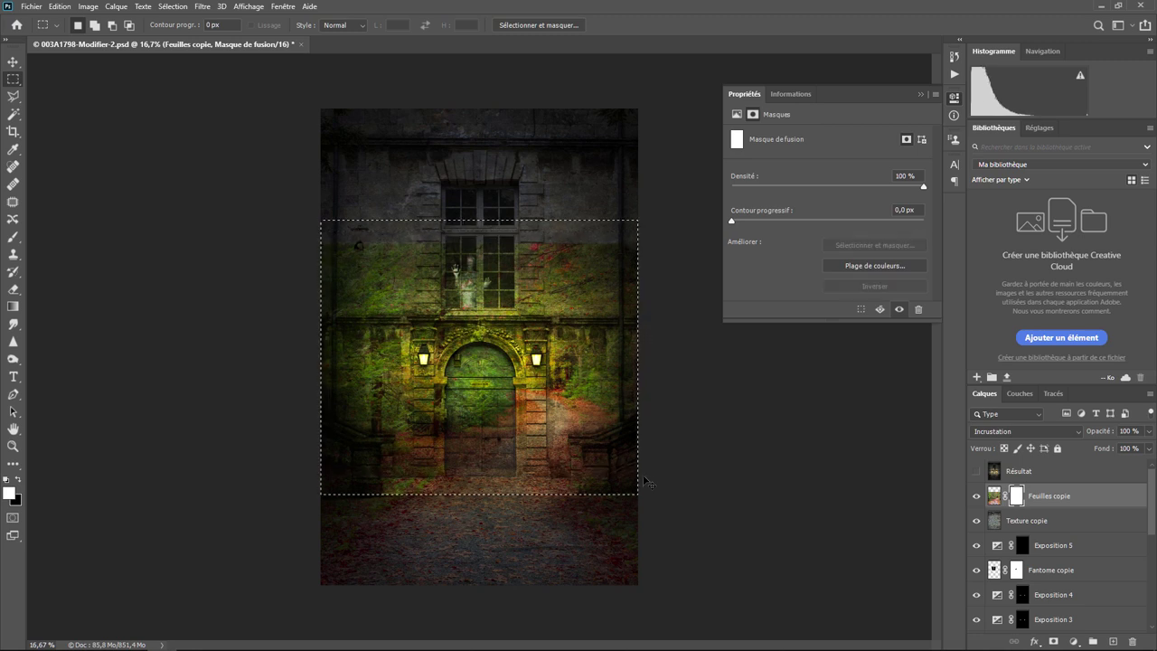
key(ctrl+shift+z)
key(ctrl+2)
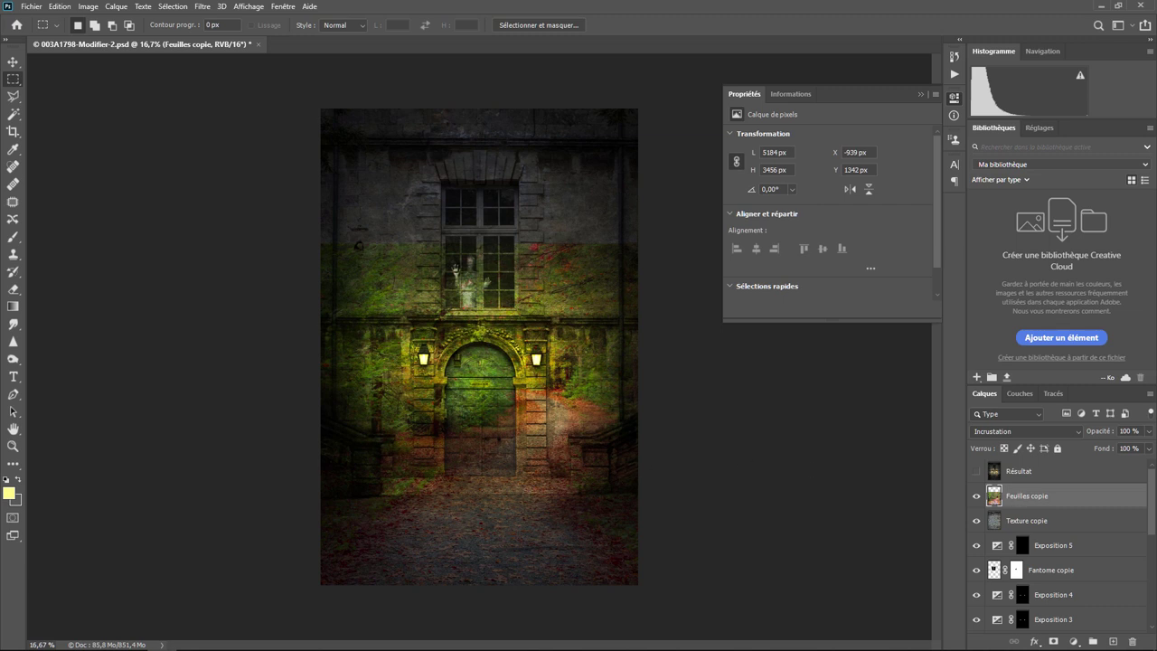
Convert Feuilles copie to a smart object and apply a Vibrance filter with Saturation -79.
right_click(1028, 497)
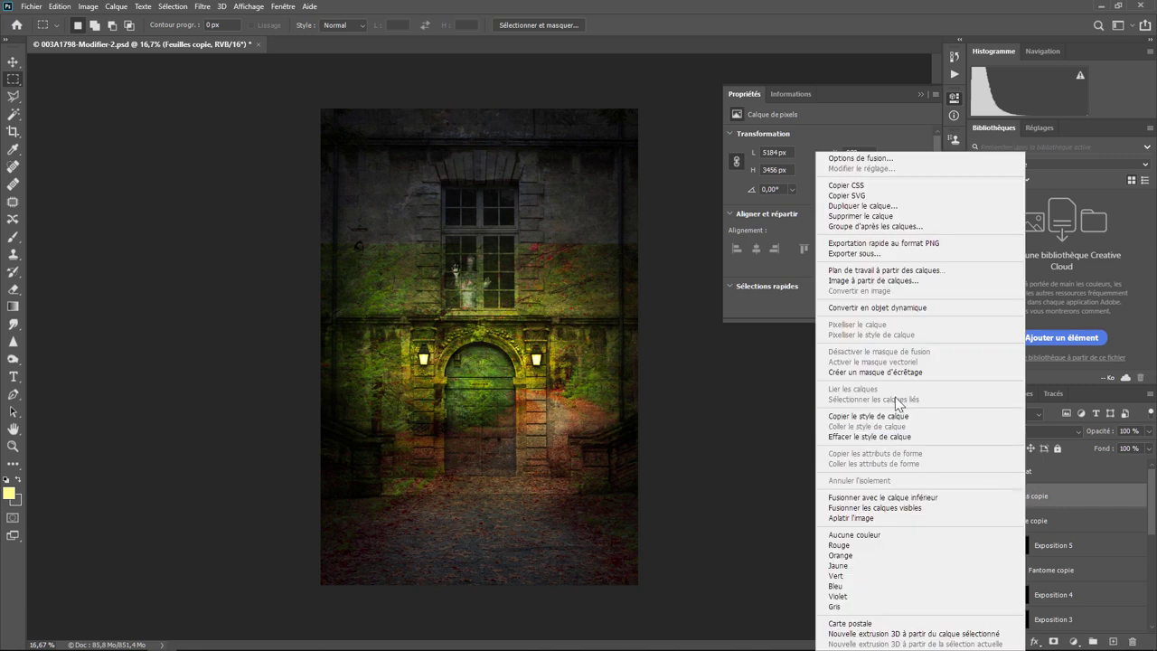
click(886, 307)
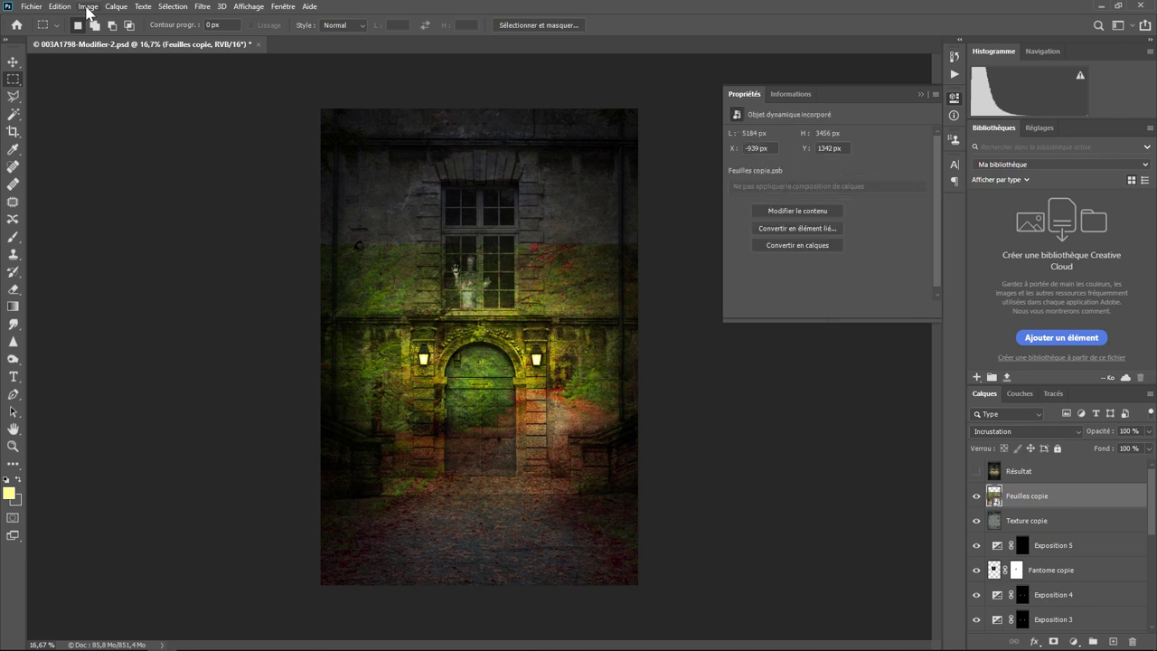
click(89, 8)
mouse_move(101, 37)
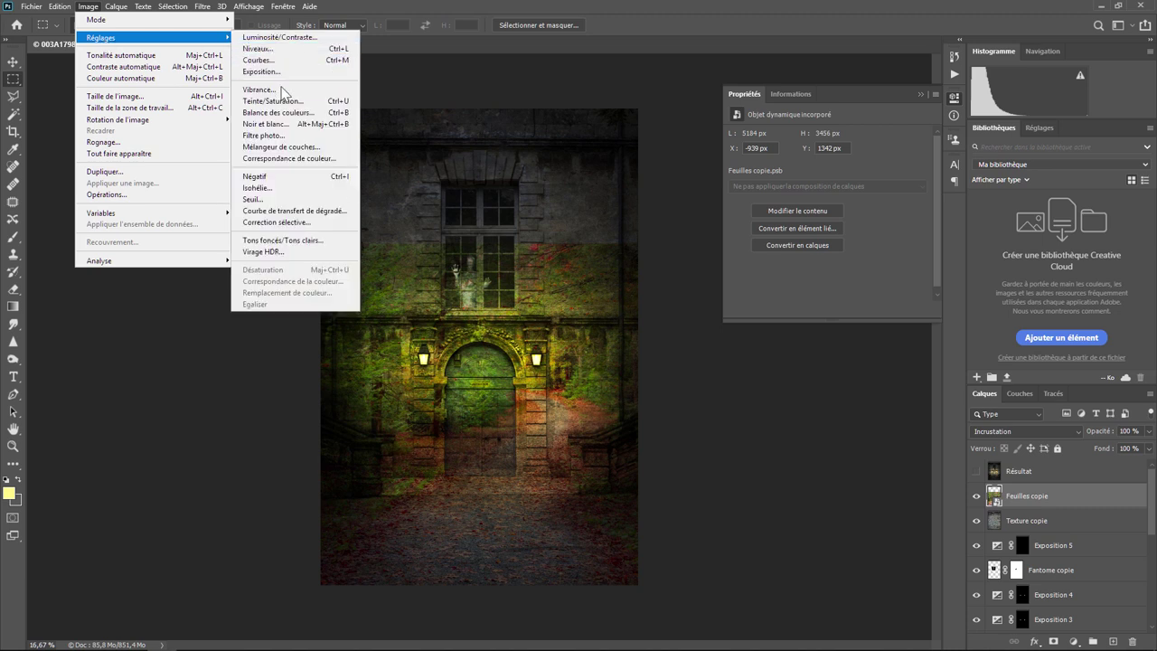
click(282, 94)
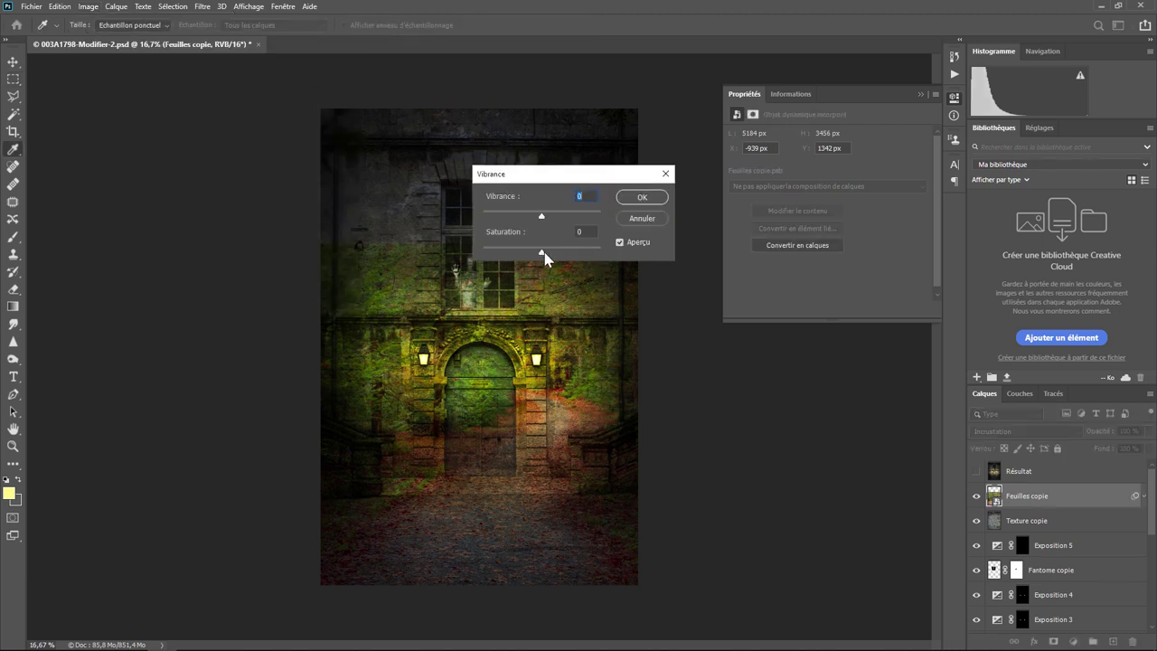
drag(545, 259, 496, 256)
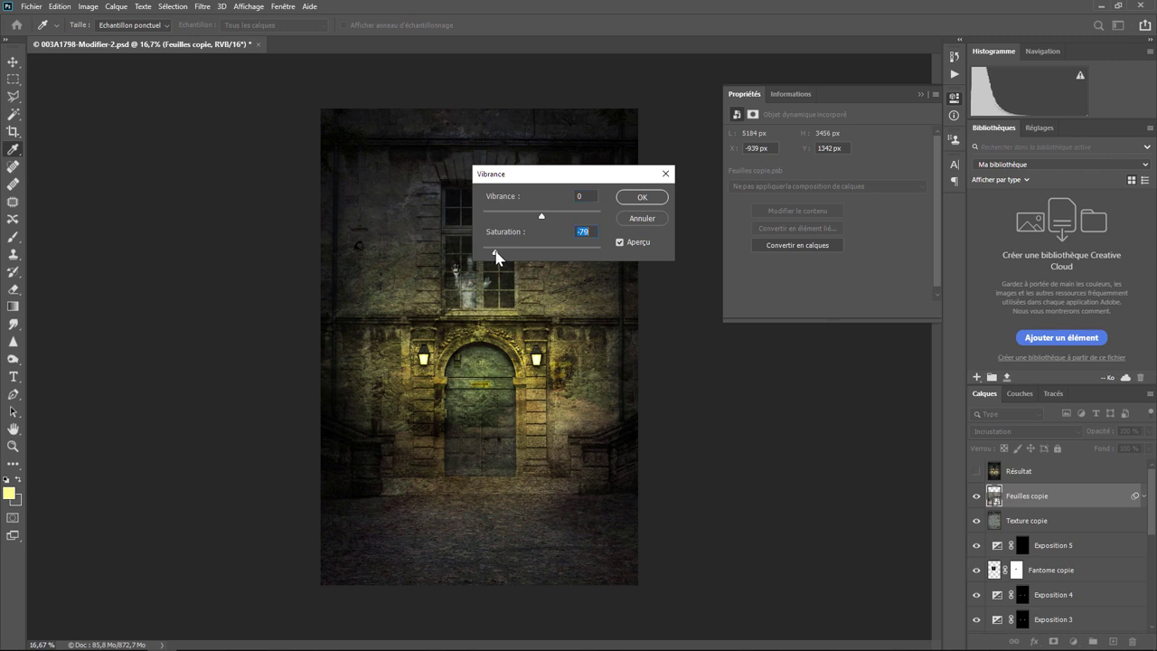
click(642, 197)
key(m)
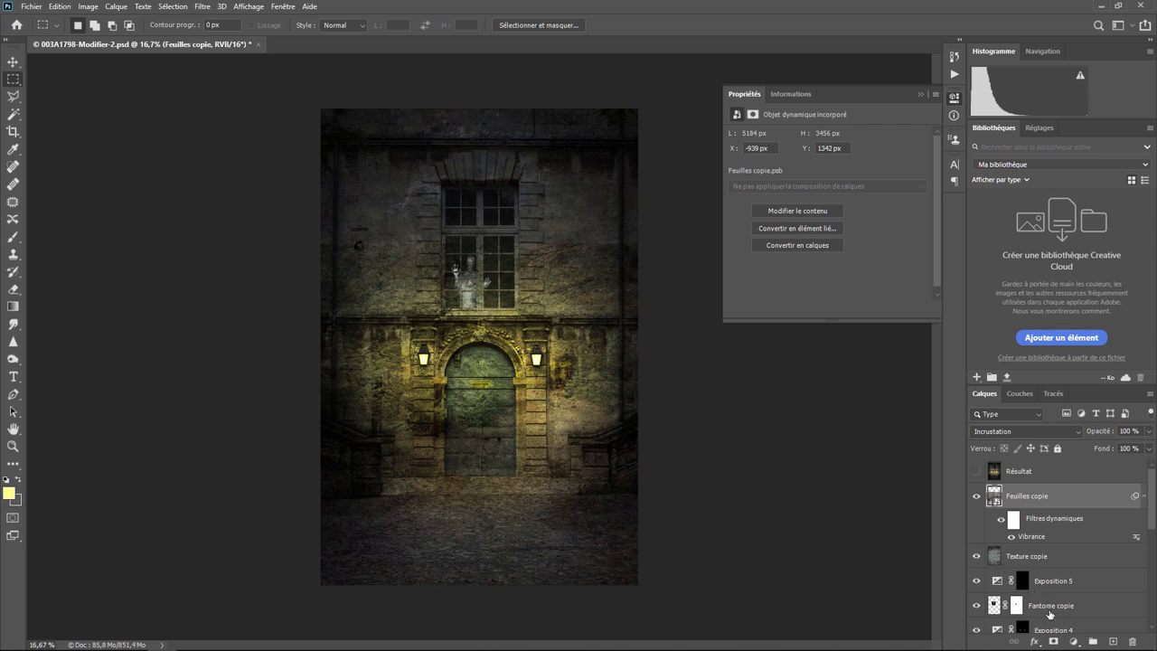
Add a mask to Feuilles copie and fill a rectangle over the facade band with black.
click(1053, 641)
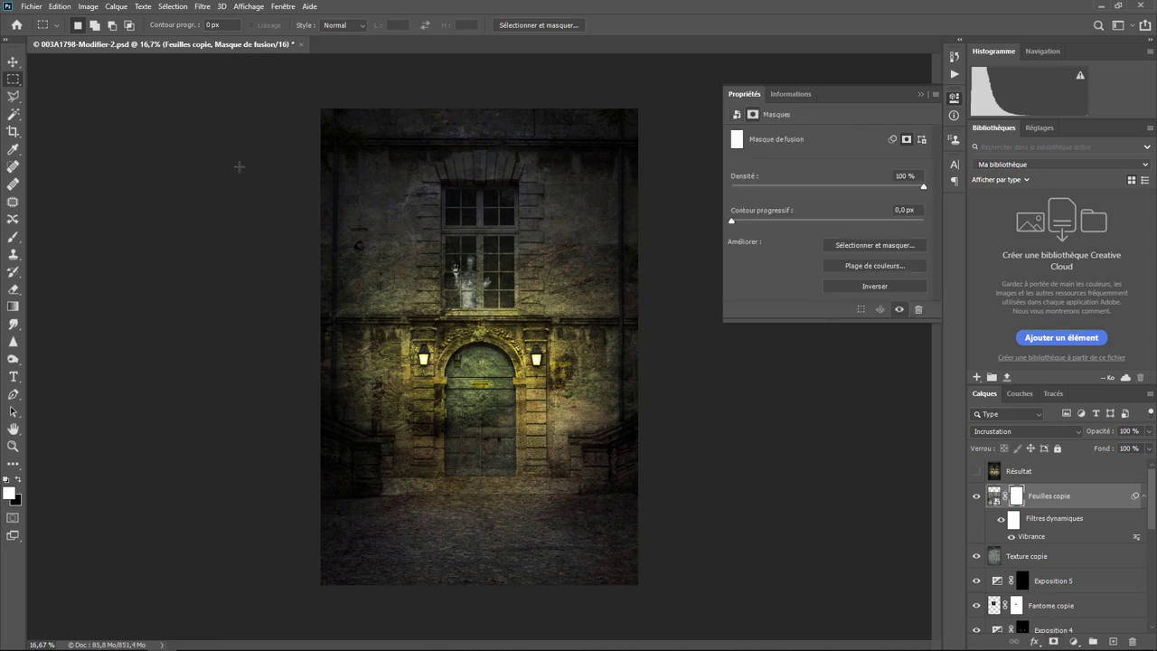
mouse_move(285, 221)
mouse_down()
mouse_move(321, 223)
mouse_move(737, 476)
mouse_up()
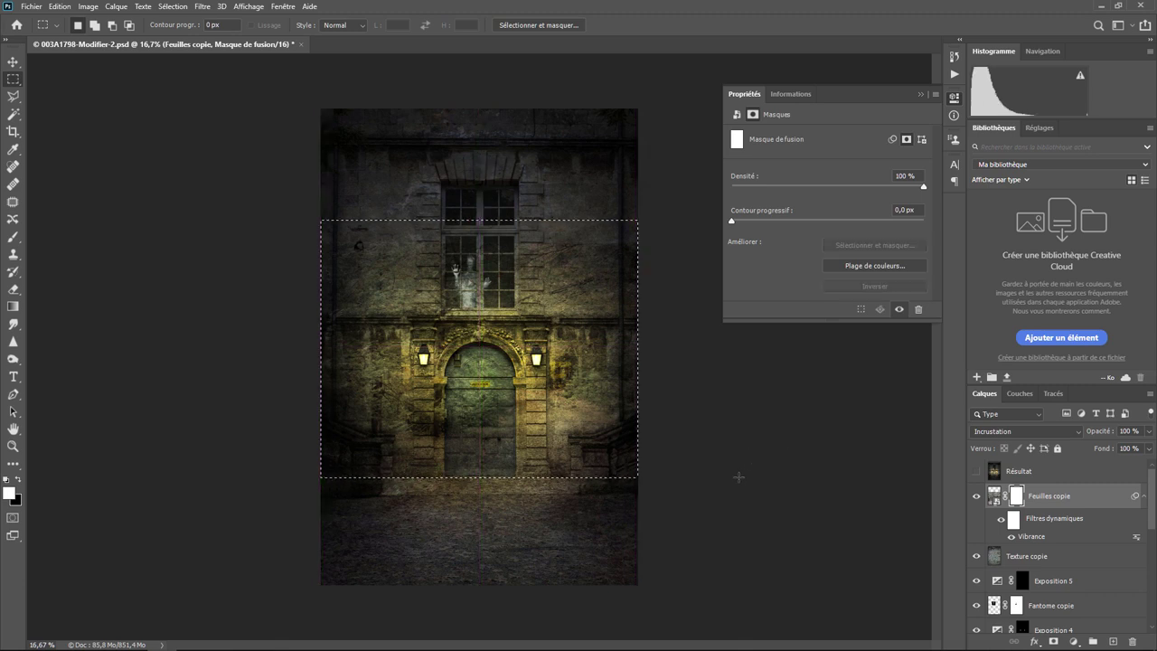
click(60, 6)
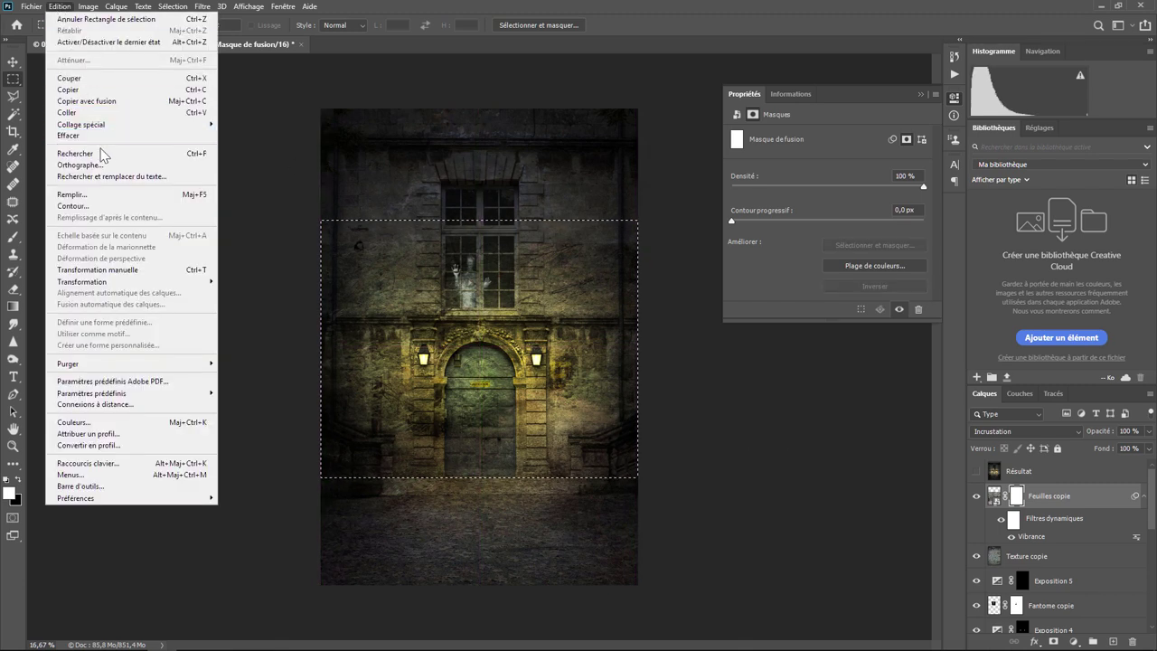
click(105, 194)
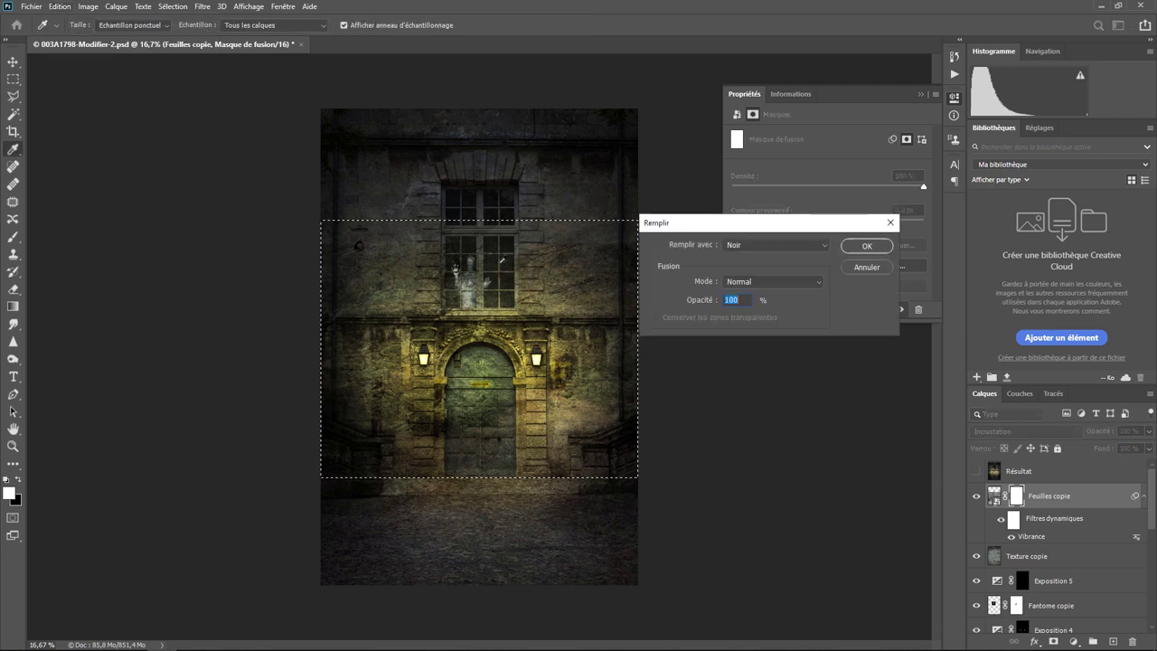
click(868, 246)
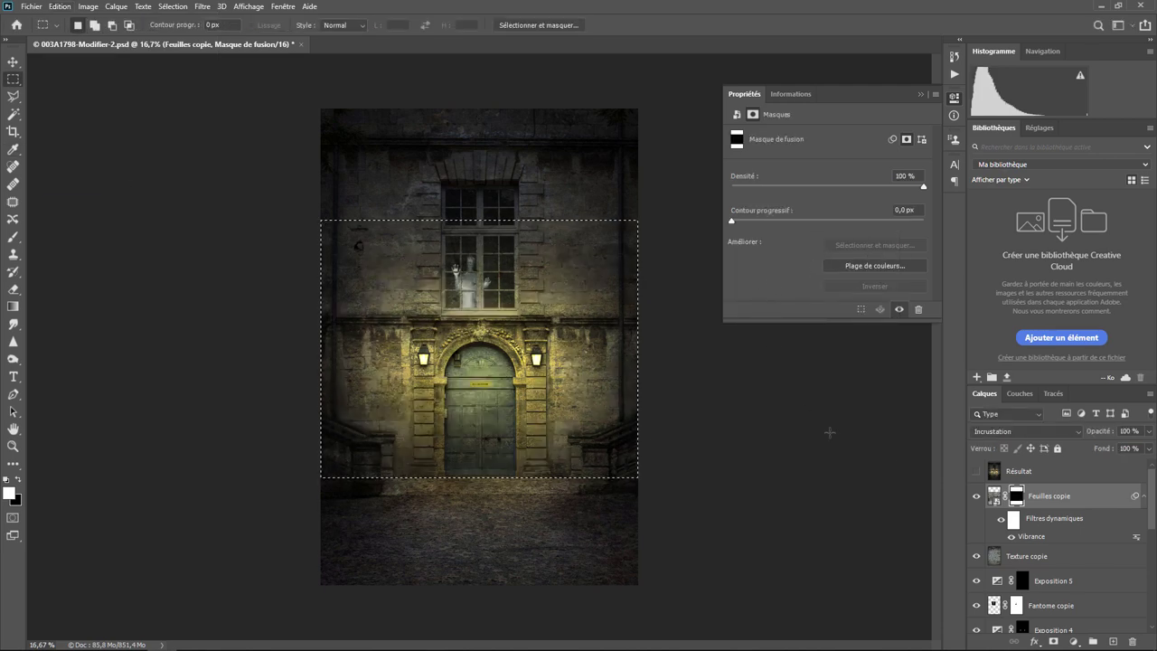
key(ctrl+plus)
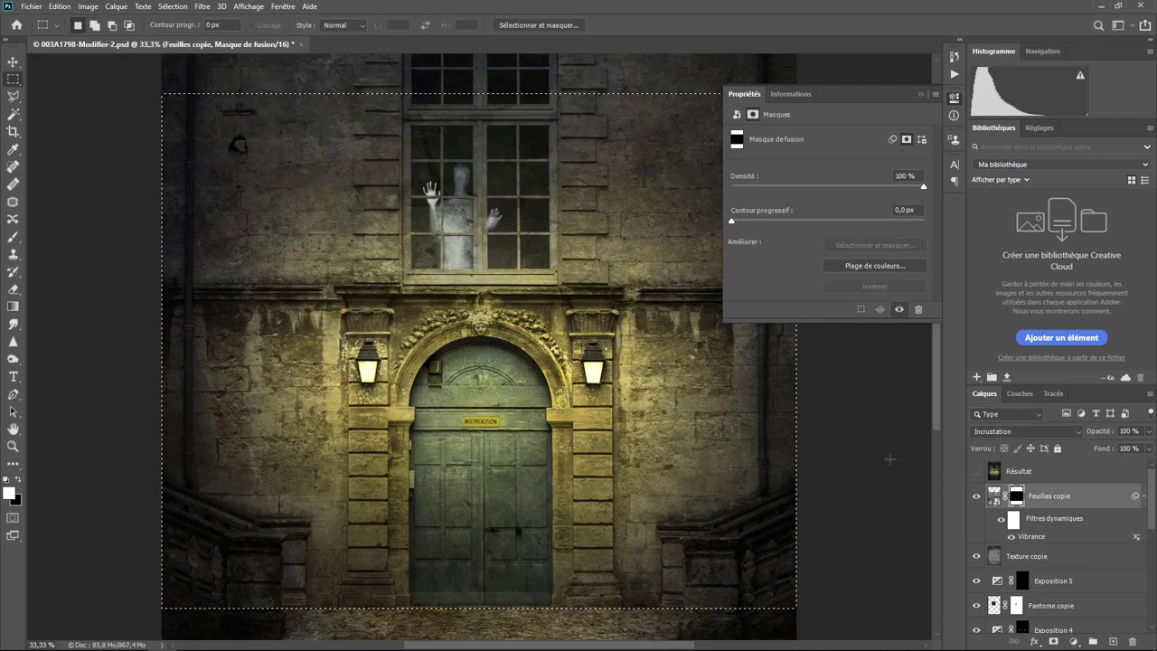
key(ctrl+plus)
key(ctrl+plus)
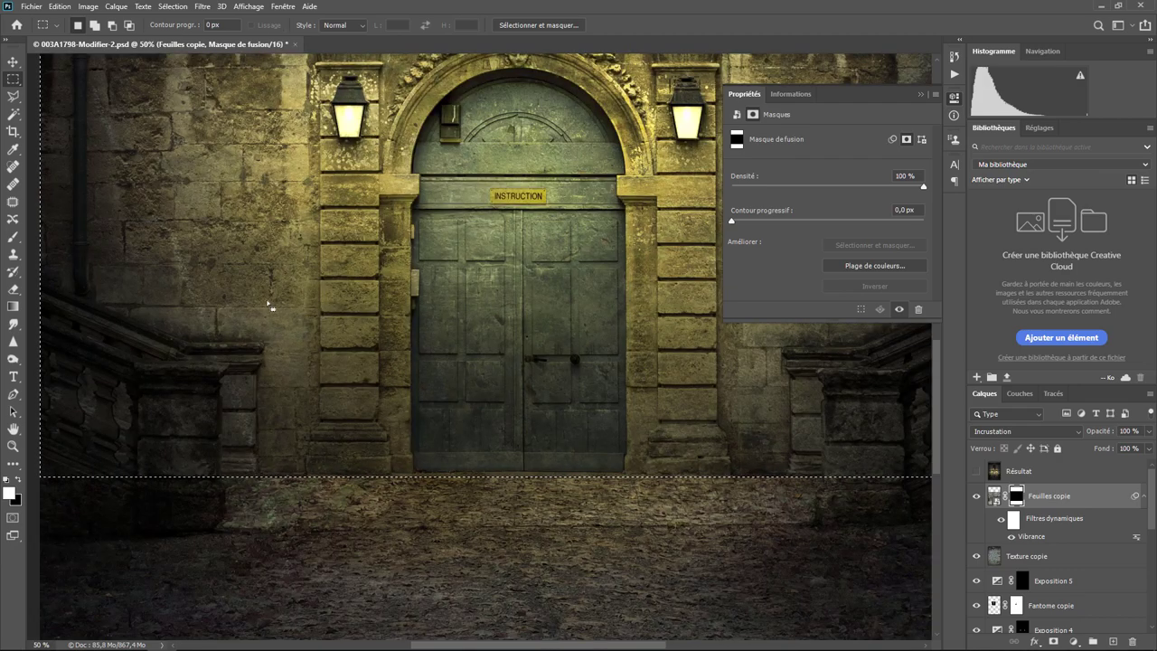
Deselect and set up a black 88 px, 0% hardness brush on the mask.
click(196, 247)
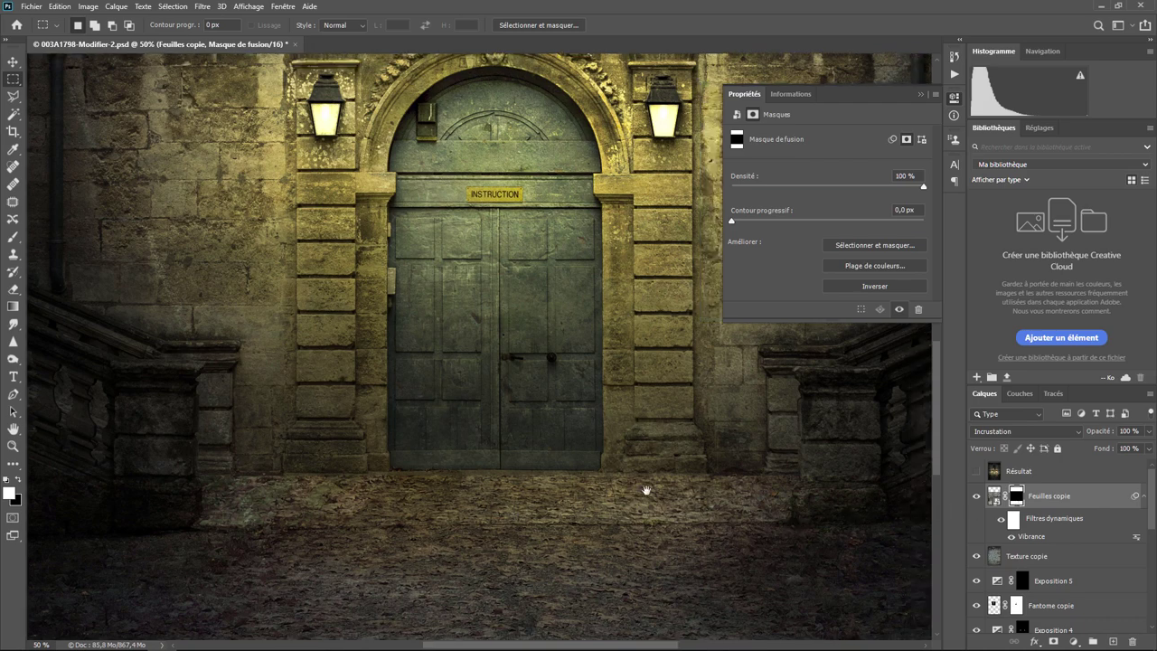
scroll(543, 465, right, 8)
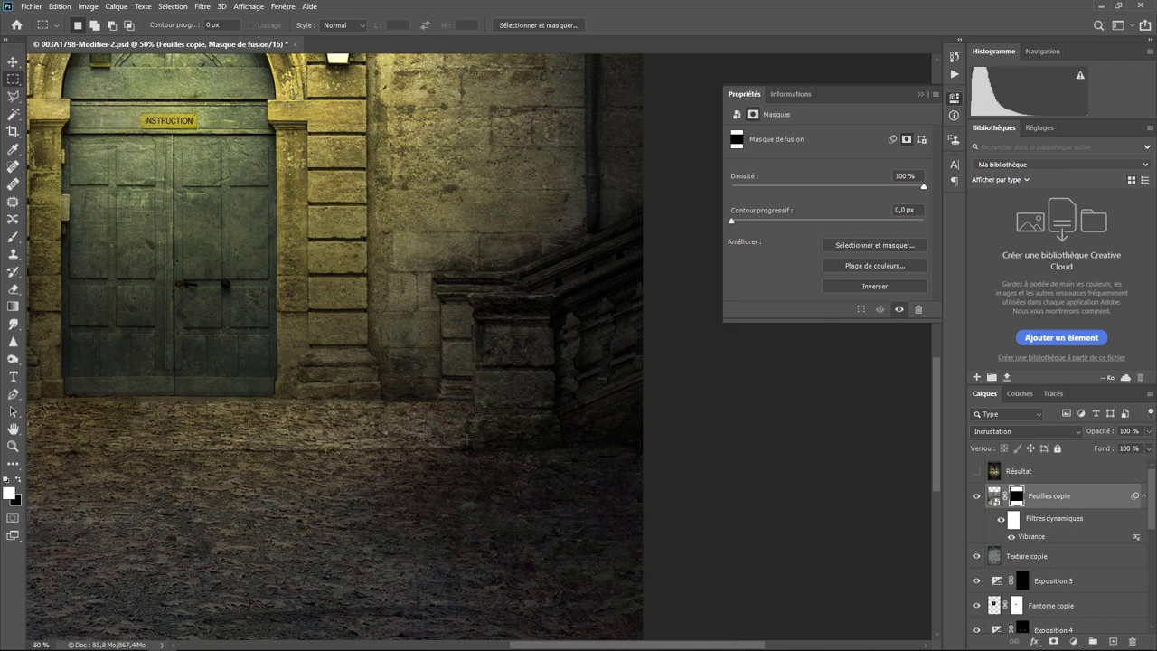
drag(251, 471, 813, 483)
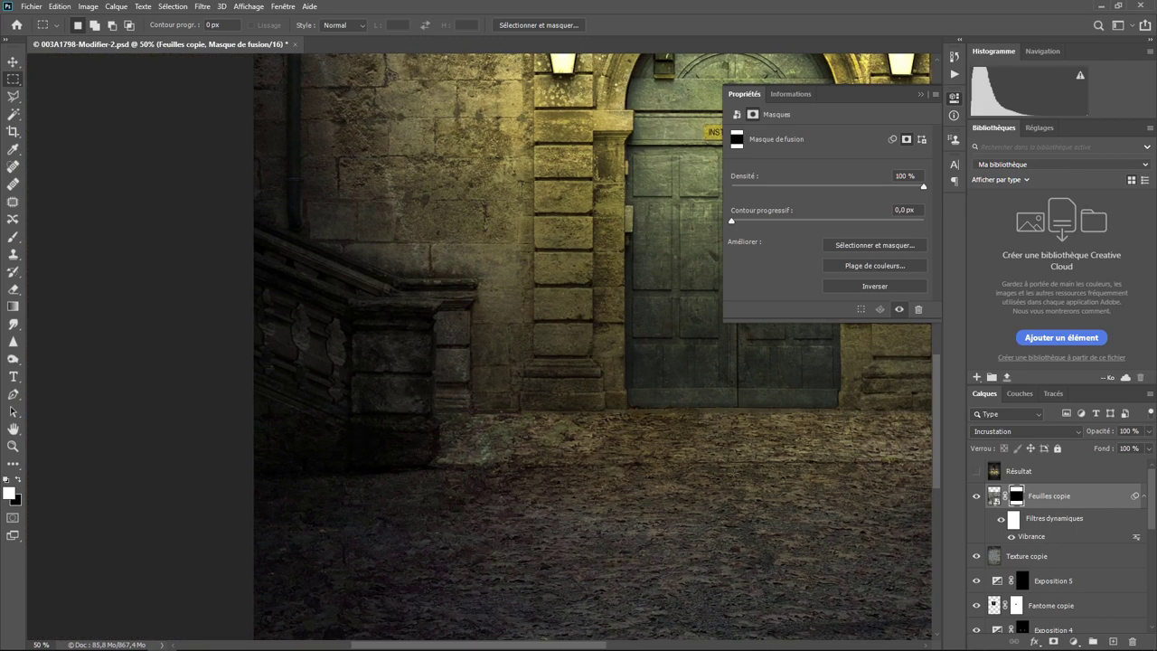
click(19, 479)
click(14, 238)
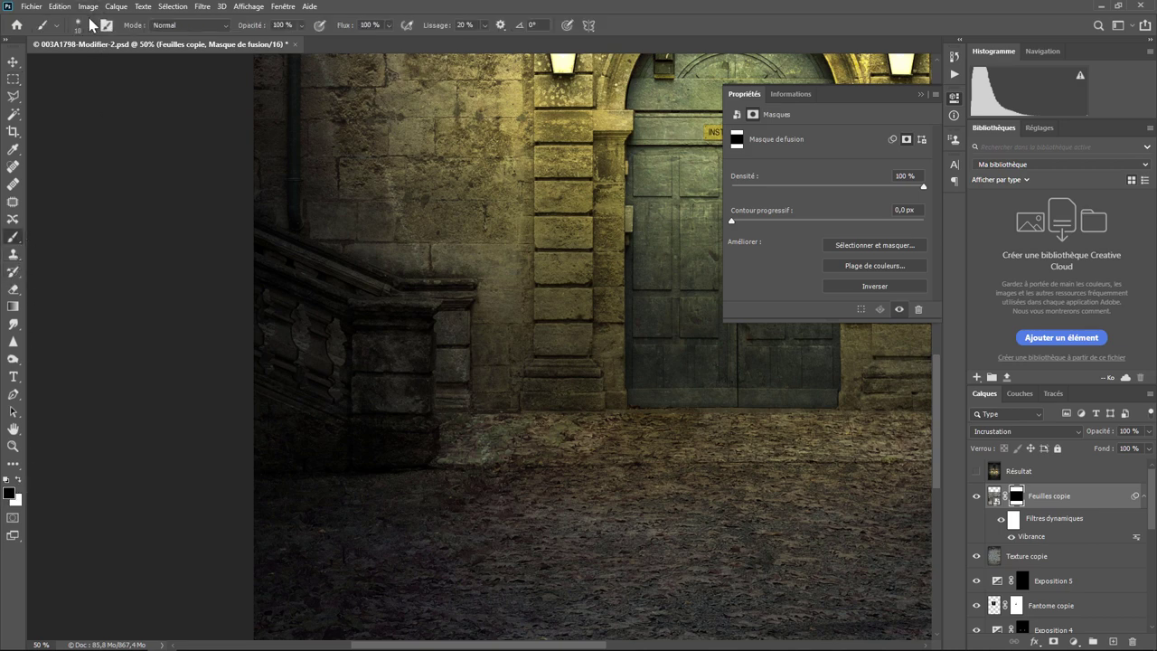
click(90, 28)
drag(71, 65, 109, 65)
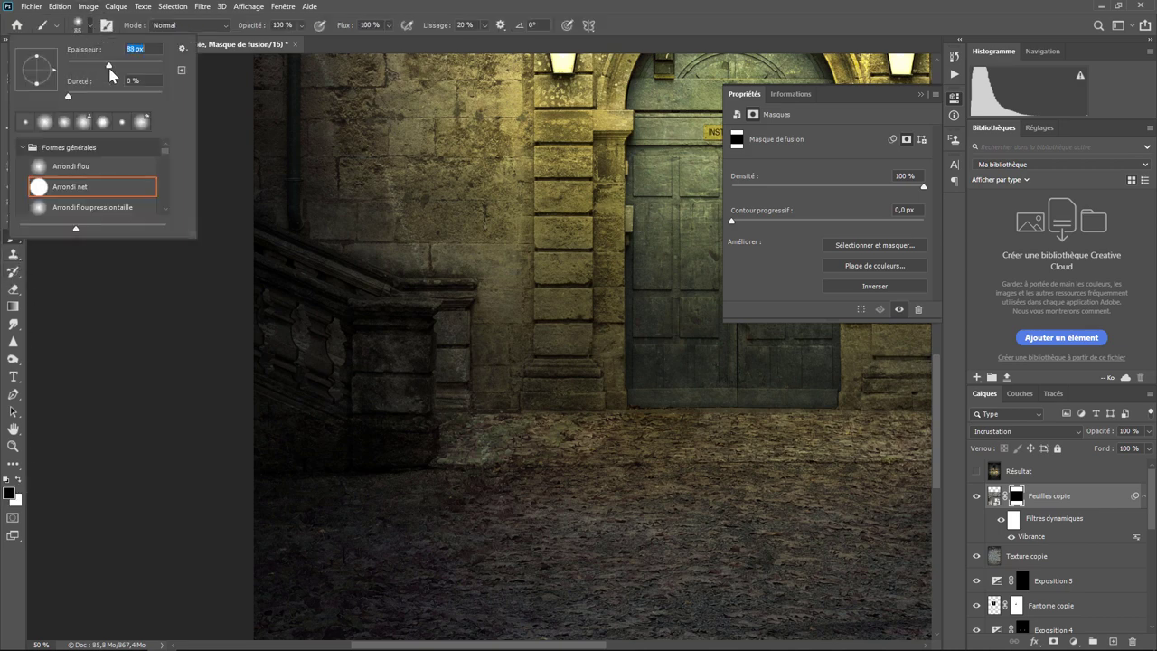
click(418, 432)
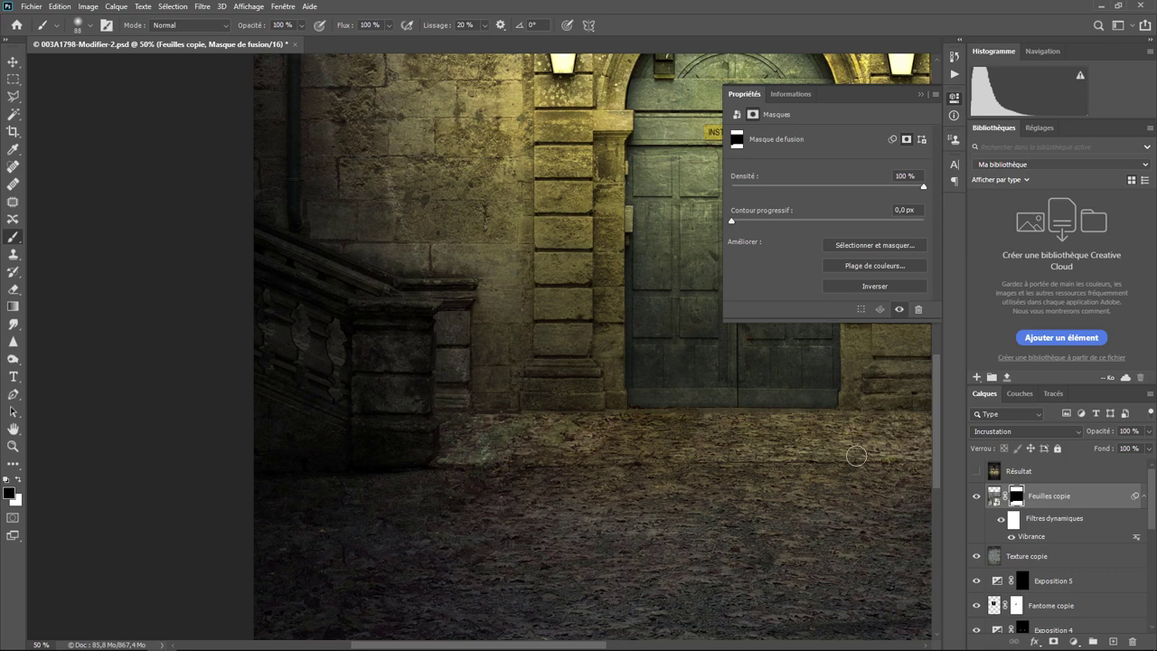
Paint the mask where the ground leaves meet the facade base, then swap to white.
drag(857, 455, 199, 439)
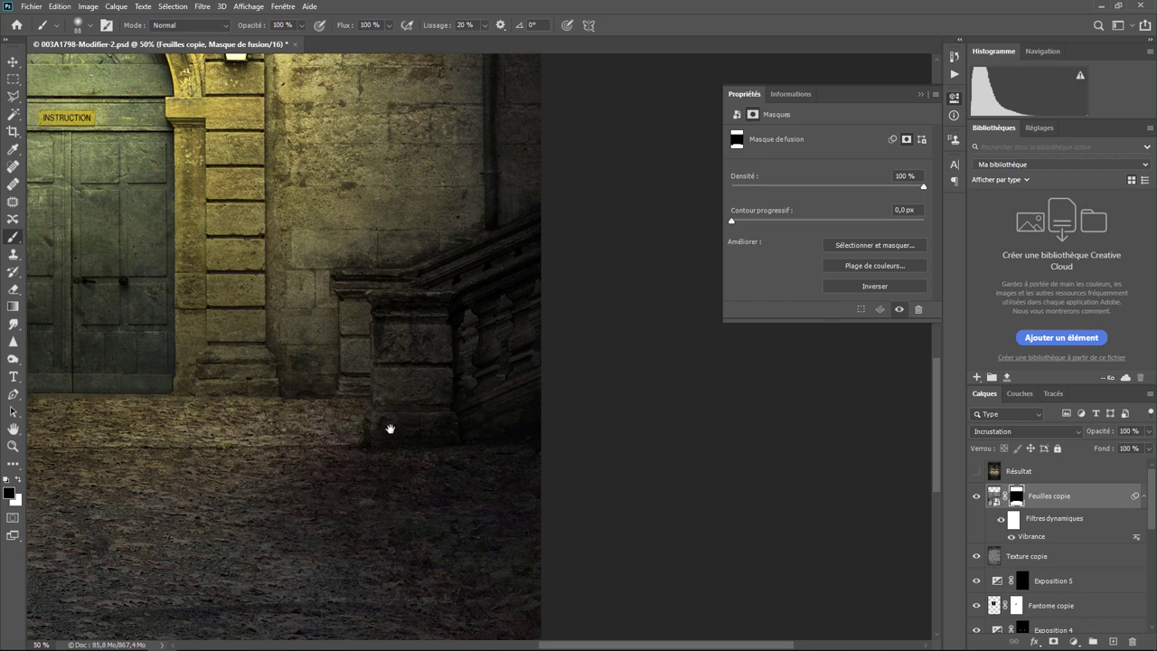
drag(388, 426, 614, 416)
drag(255, 414, 420, 430)
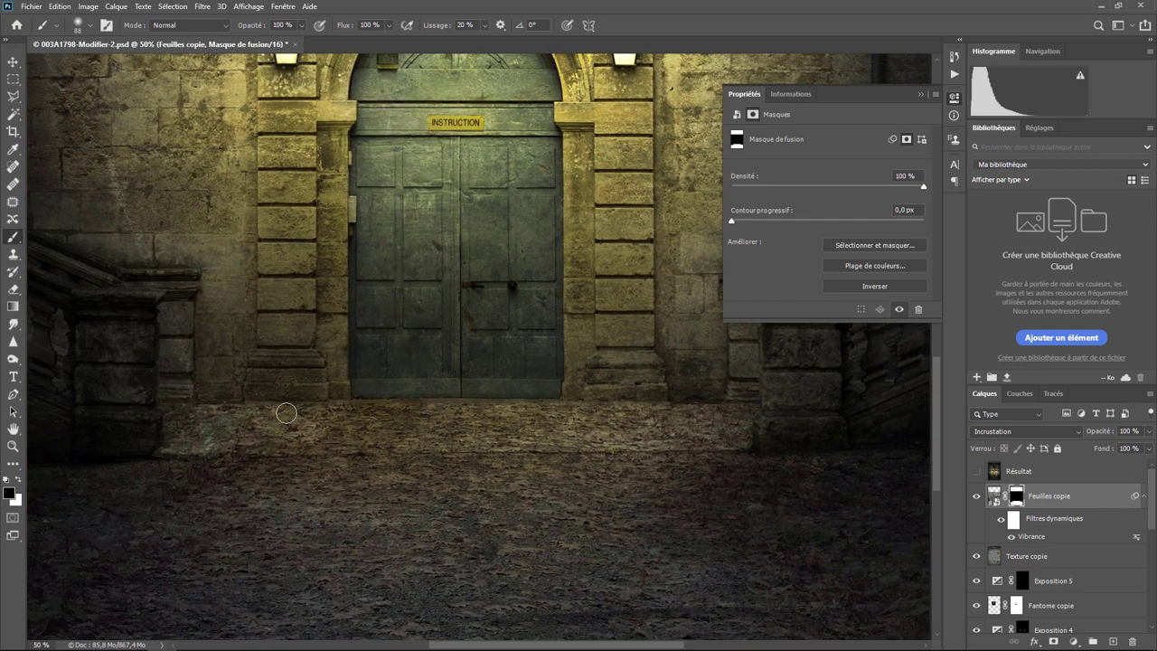
click(19, 480)
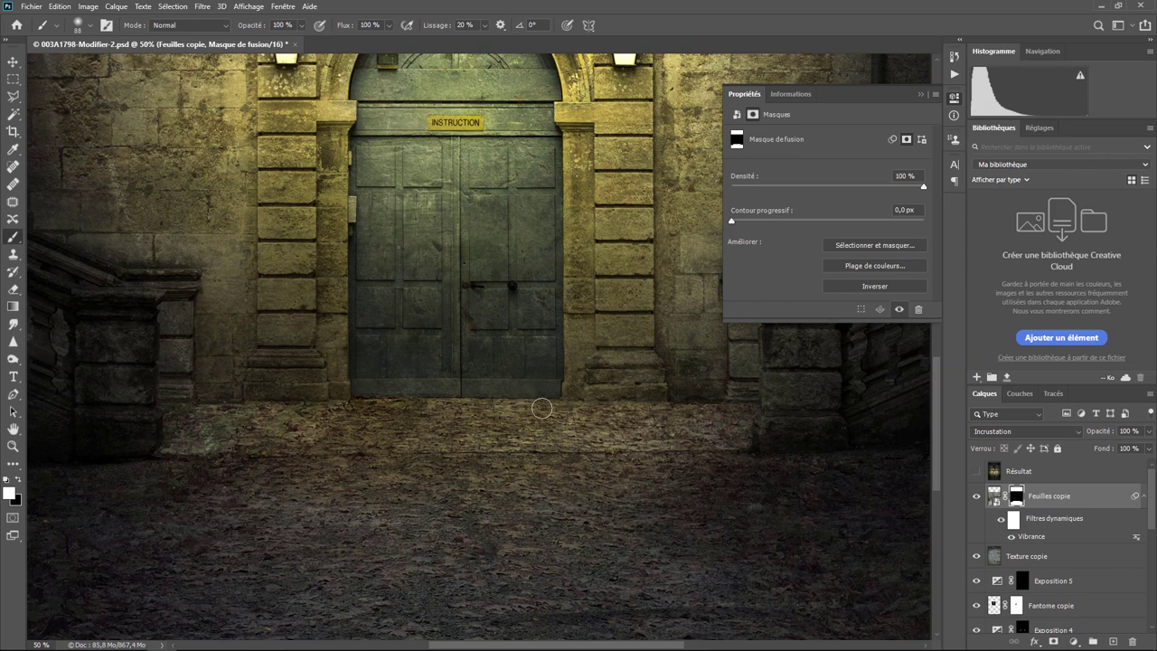
key(ctrl+minus)
key(ctrl+minus)
key(ctrl+minus)
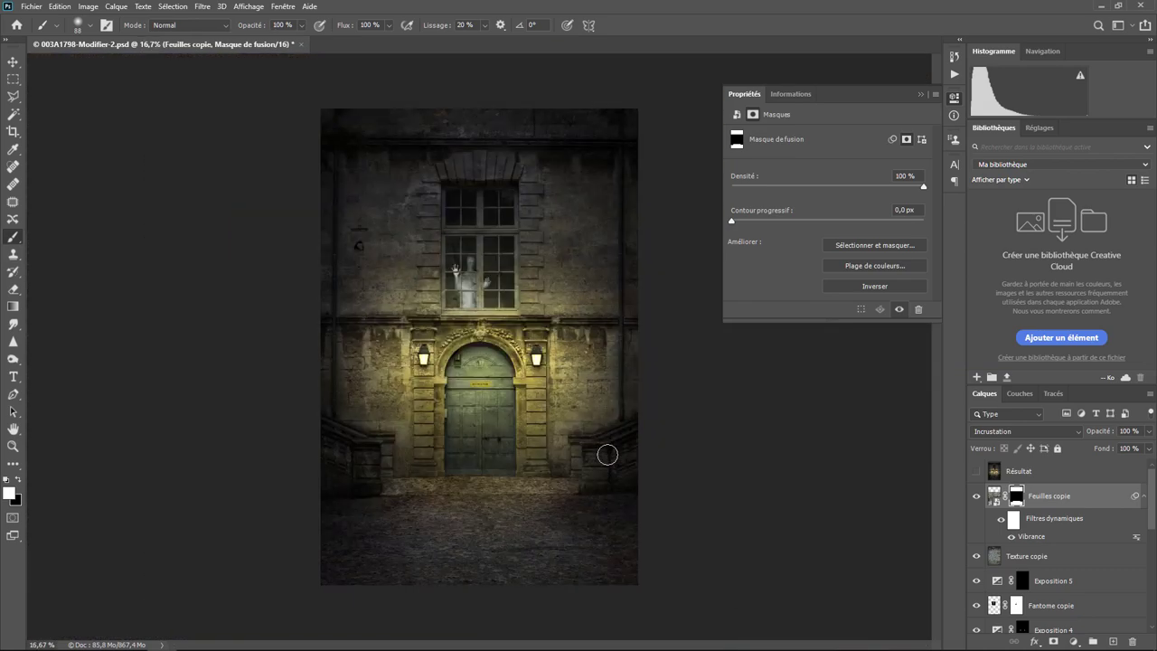
key(ctrl+minus)
key(ctrl+plus)
Recolour the Fond 1 fill to a duller, greyer yellow (#aea665).
scroll(1150, 507, down, 3)
scroll(1148, 511, down, 3)
scroll(1147, 520, down, 3)
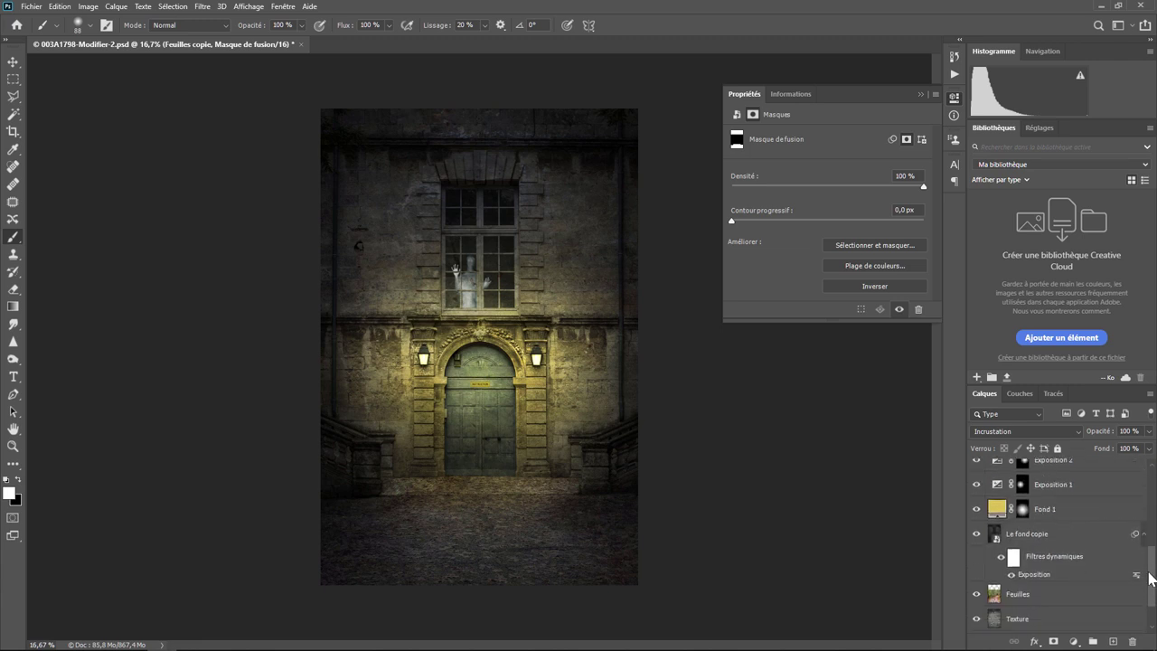
double_click(996, 509)
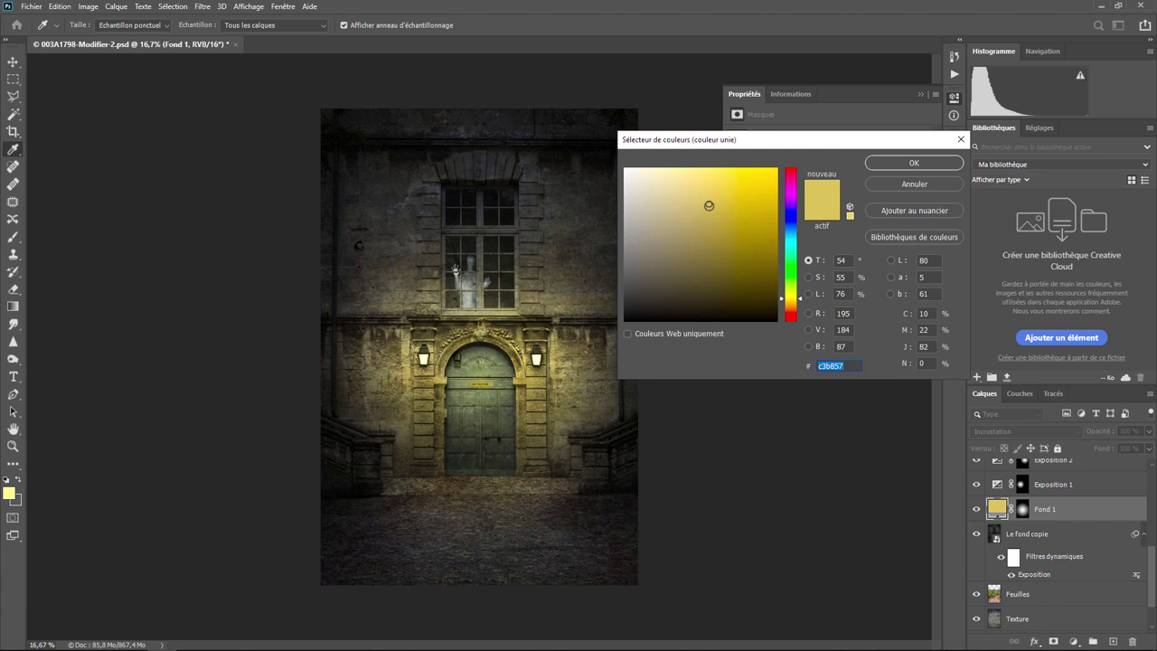
click(703, 214)
drag(702, 214, 689, 216)
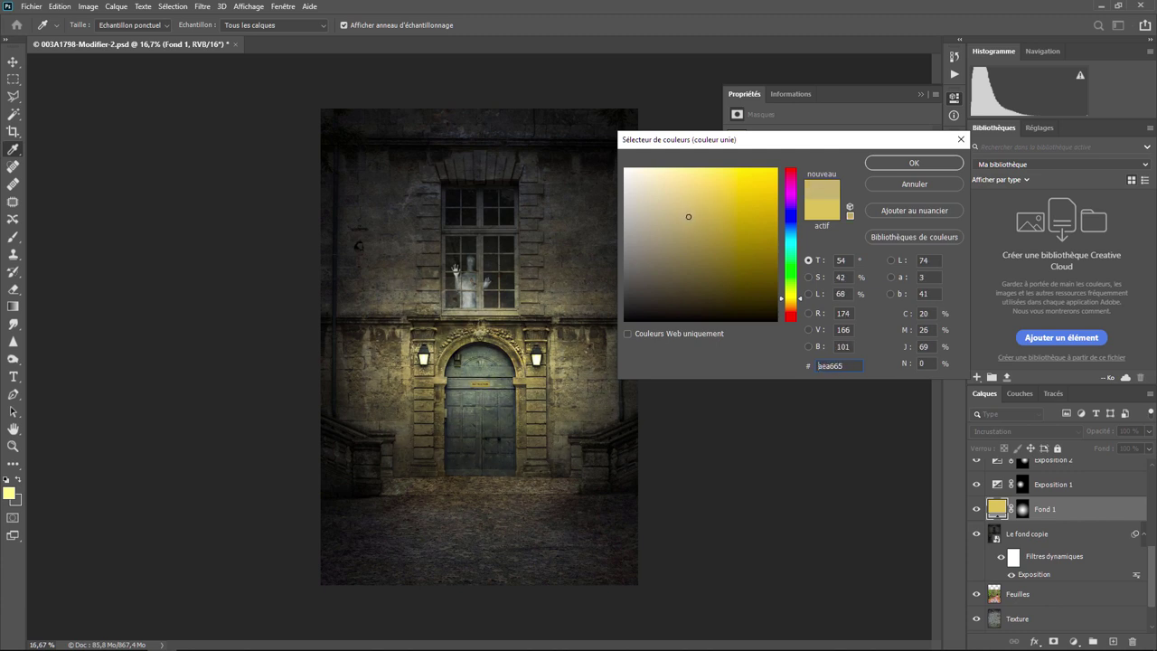
click(900, 166)
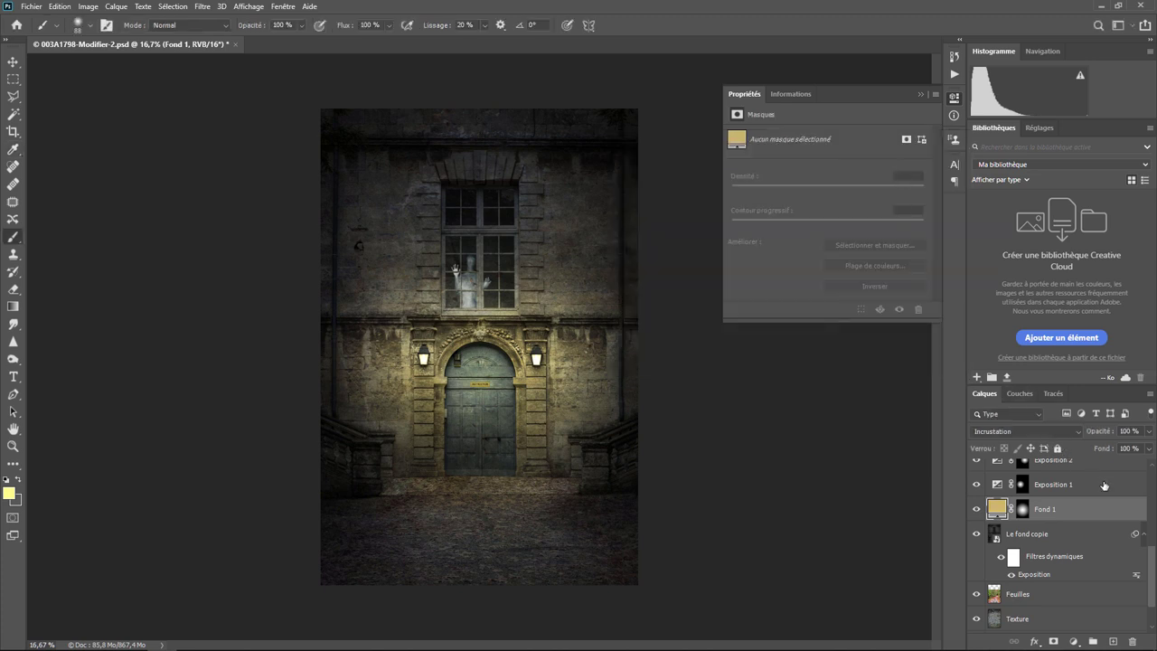
drag(1153, 561, 1152, 516)
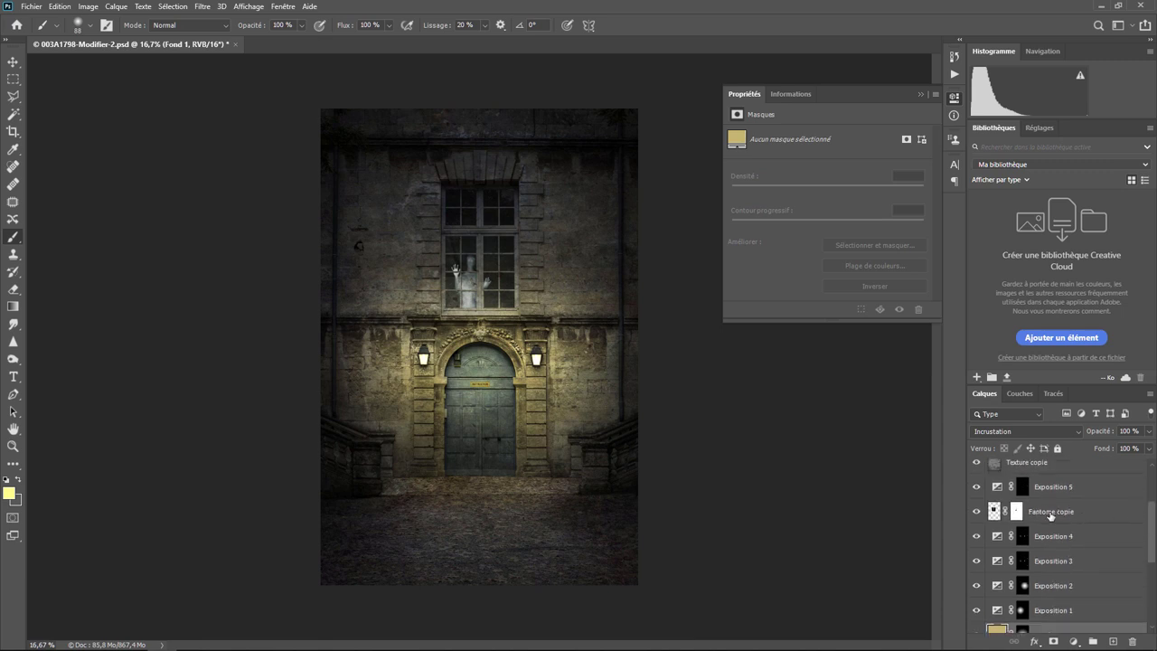
Lower the Fantome copie ghost layer's opacity to 84%.
click(1051, 513)
click(1148, 432)
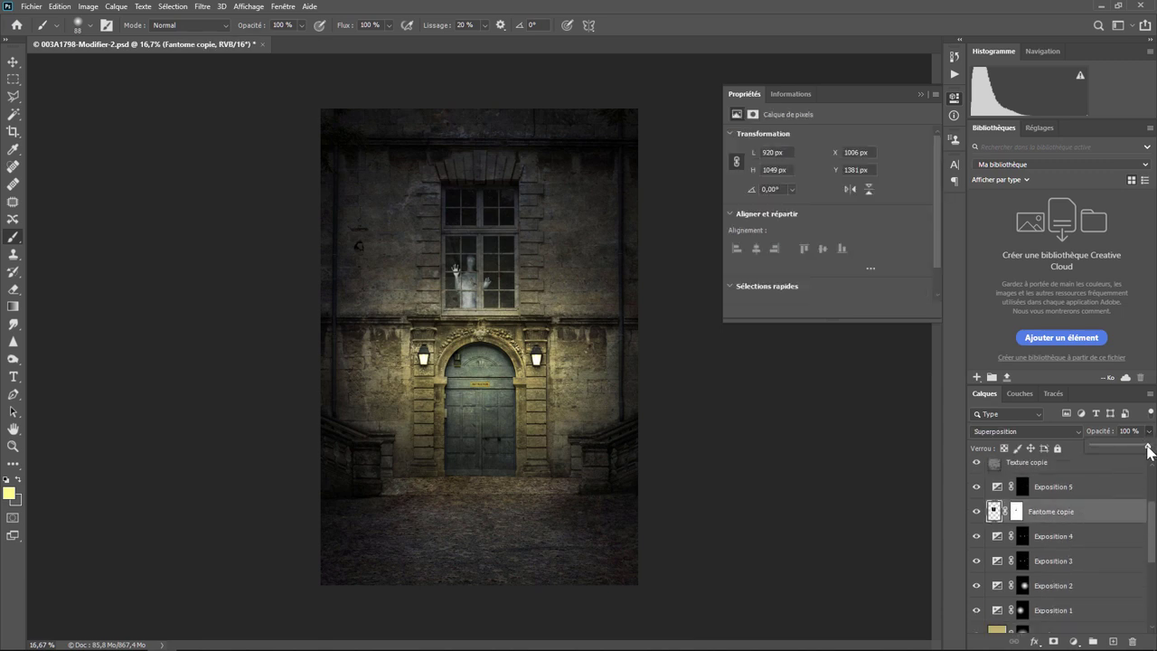
mouse_move(1143, 445)
mouse_down()
mouse_move(1119, 446)
mouse_move(1141, 454)
mouse_up()
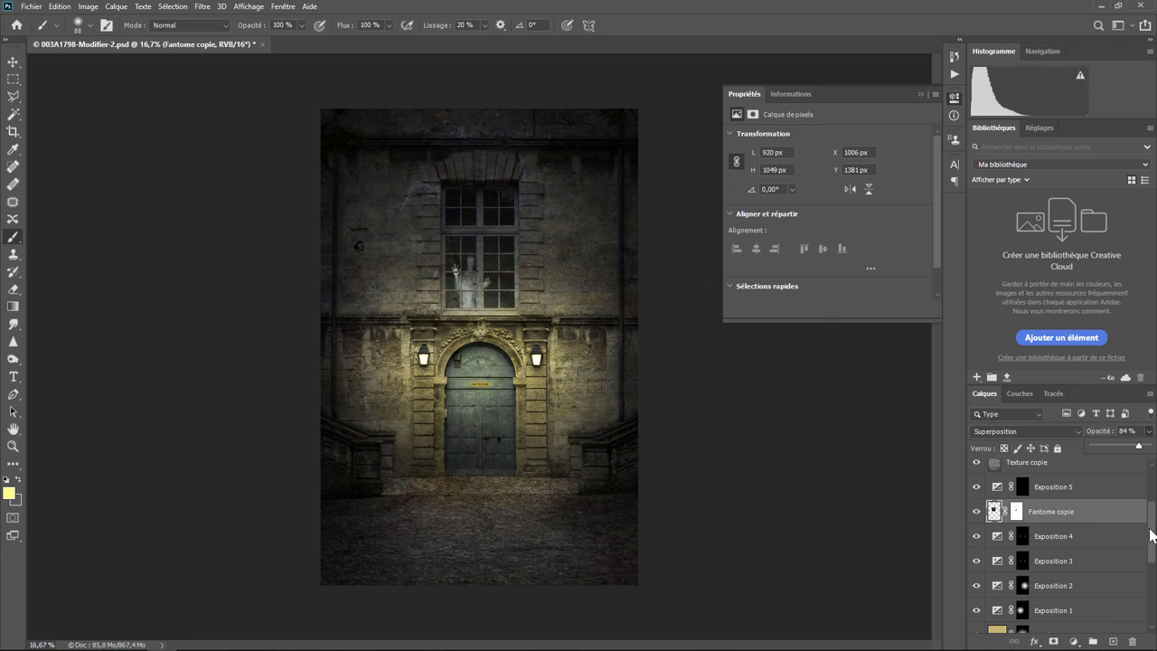
Adjust the Exposition 1 exposure and raise Exposition 2 exposure to +3,28.
scroll(1093, 540, down, 3)
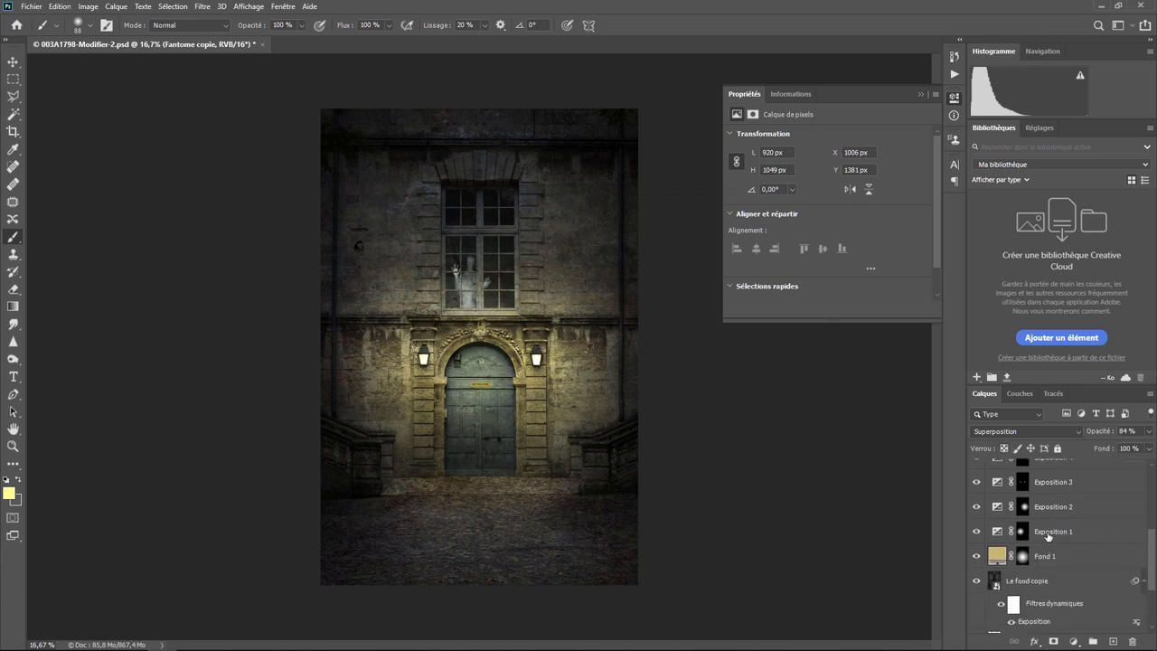
click(1049, 538)
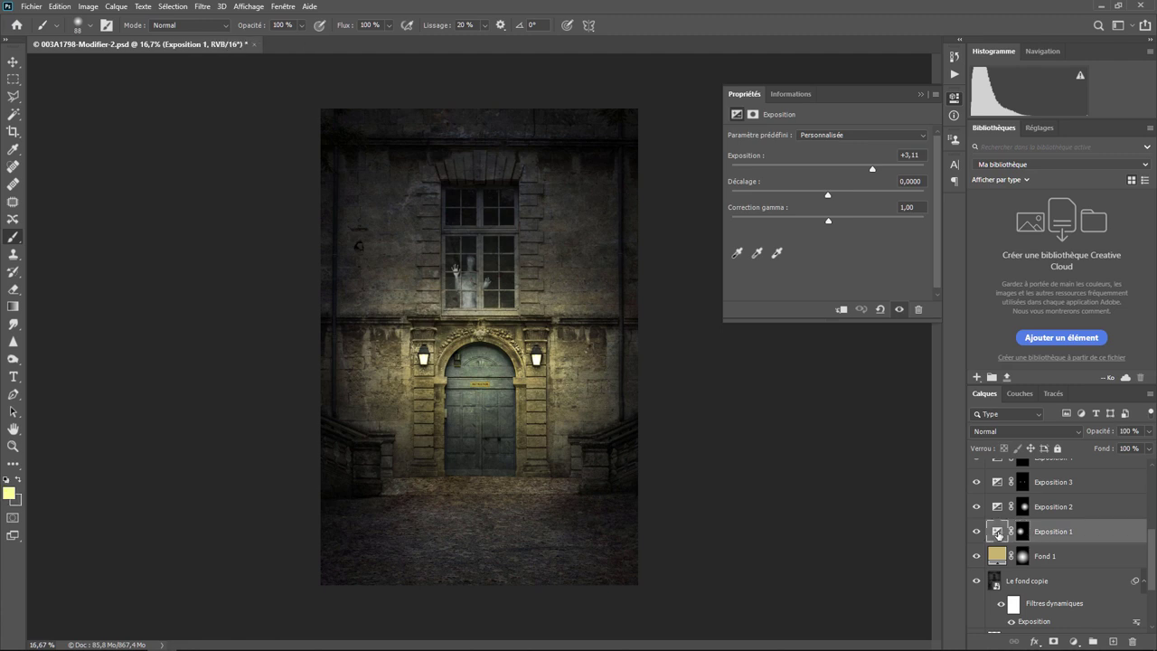
drag(873, 169, 876, 172)
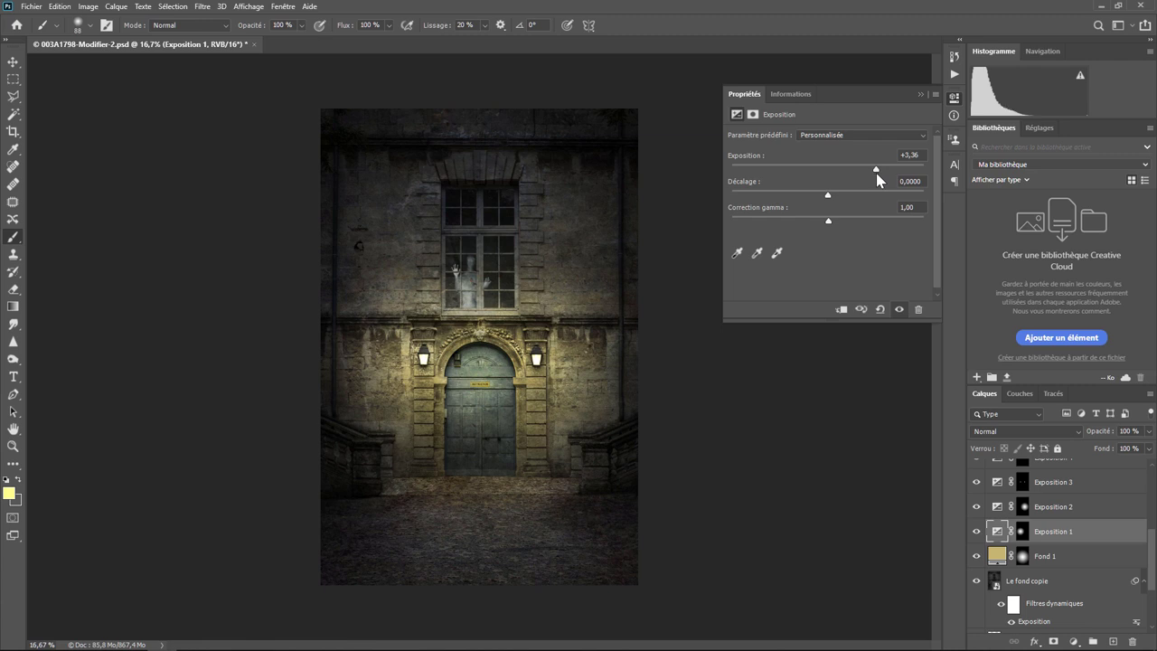
click(1049, 509)
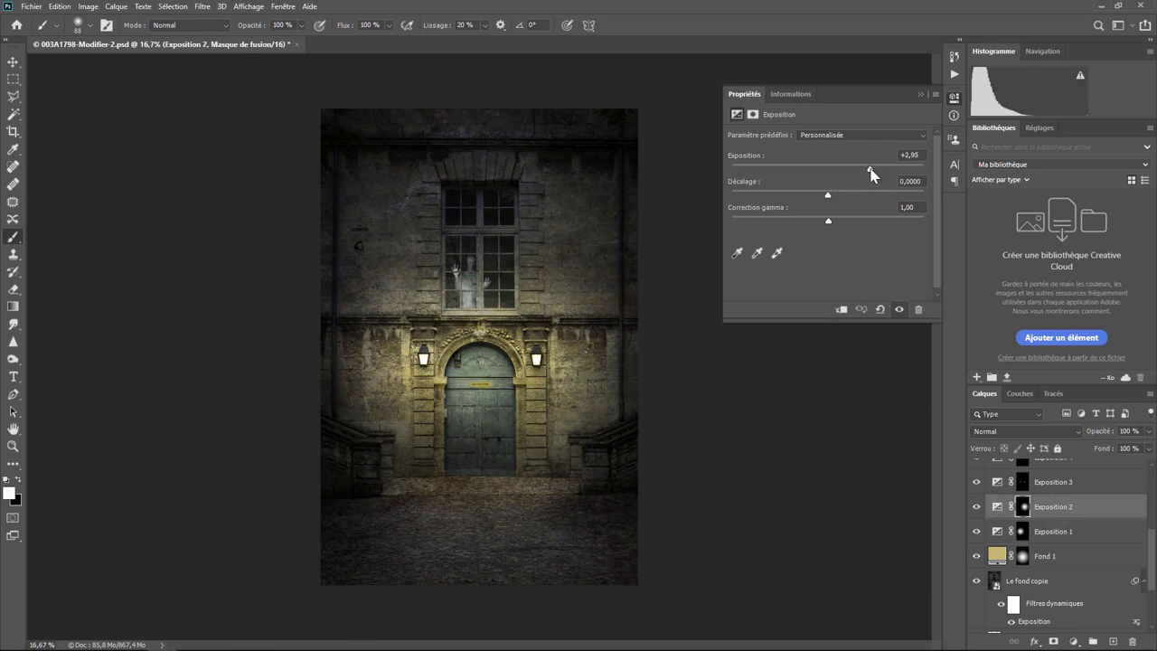
drag(871, 170, 876, 173)
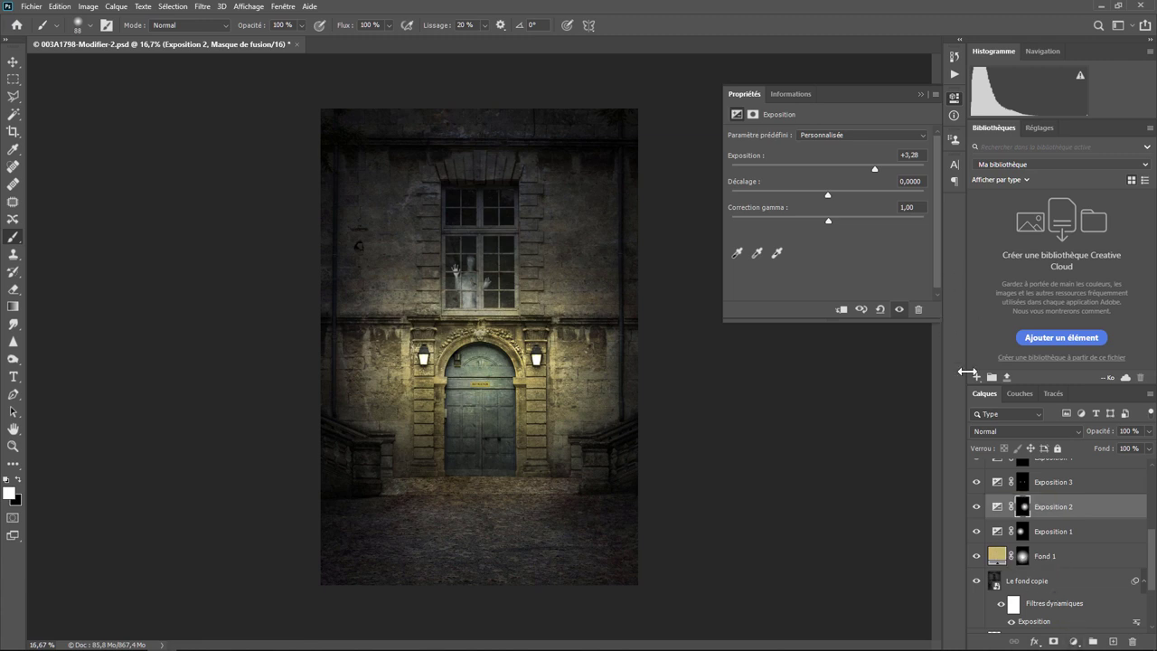
Scroll the Layers panel up to reveal the Résultat layer at the top of the stack.
drag(1152, 548, 1153, 483)
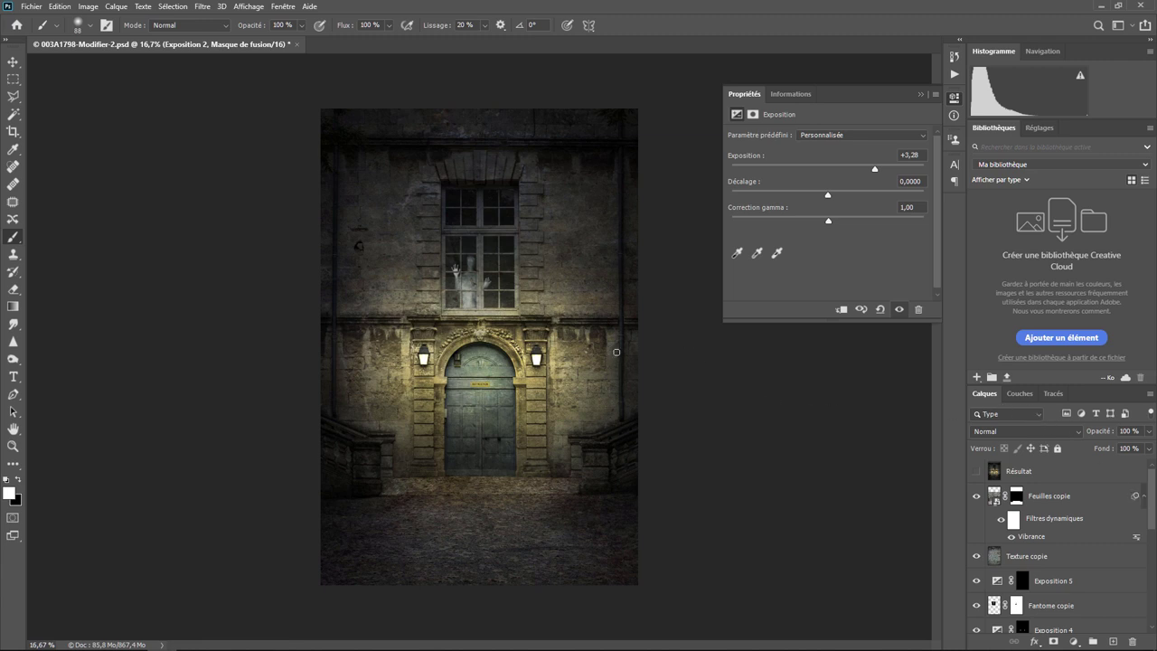
click(977, 471)
click(976, 471)
click(976, 471)
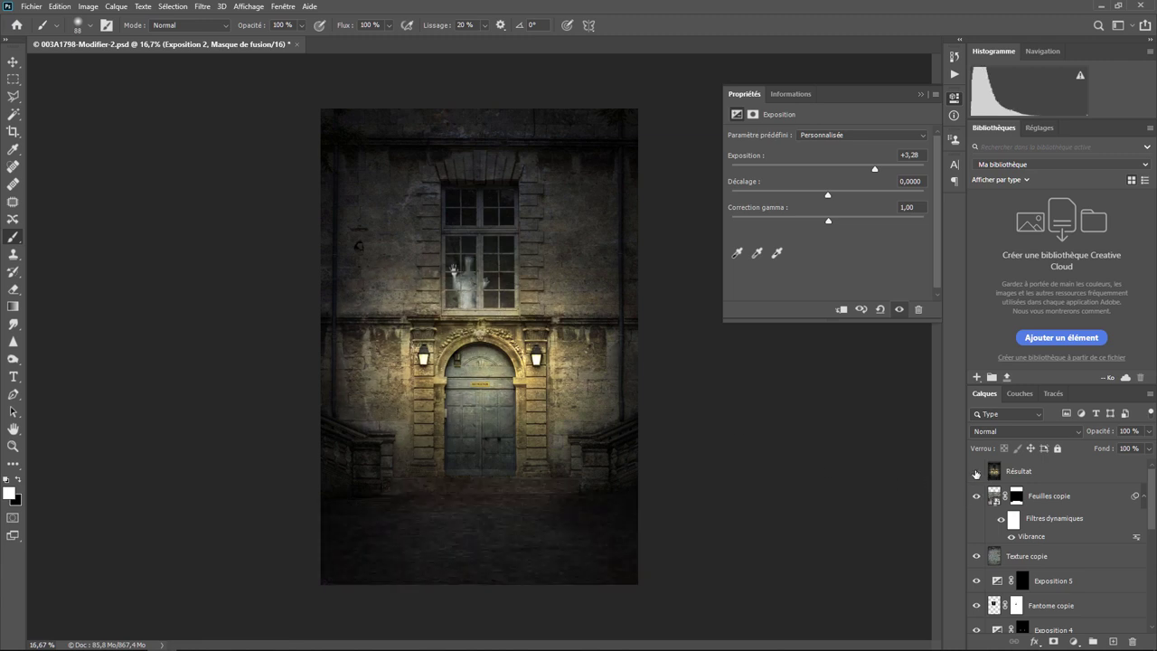
click(976, 471)
click(977, 471)
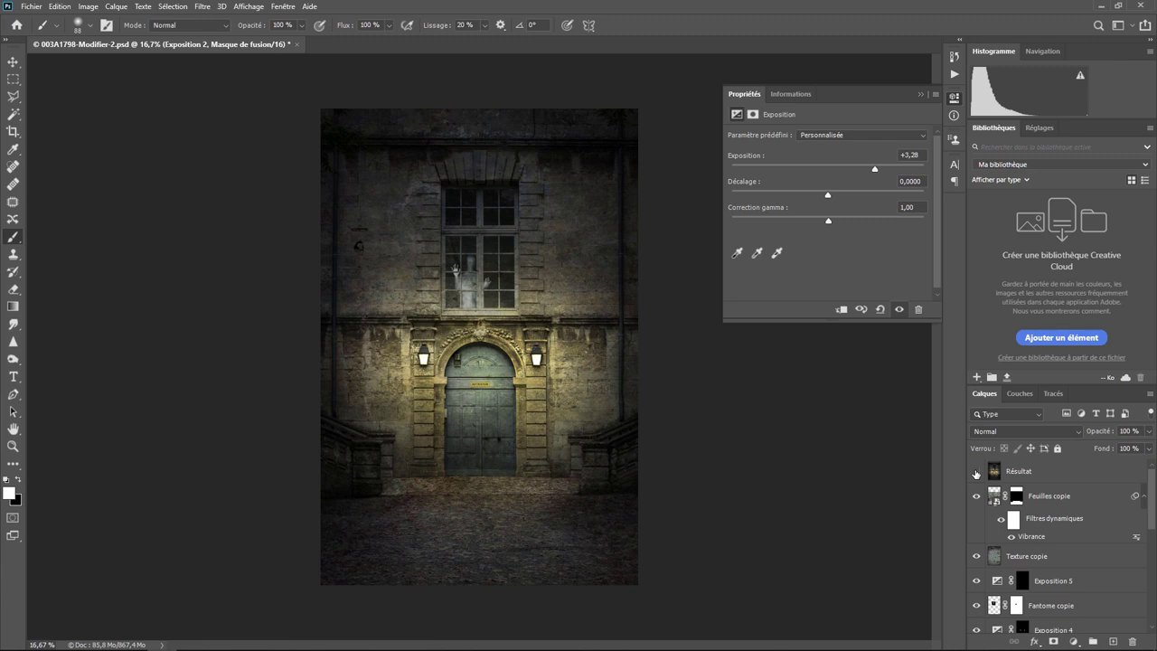
click(977, 471)
click(977, 471)
click(976, 471)
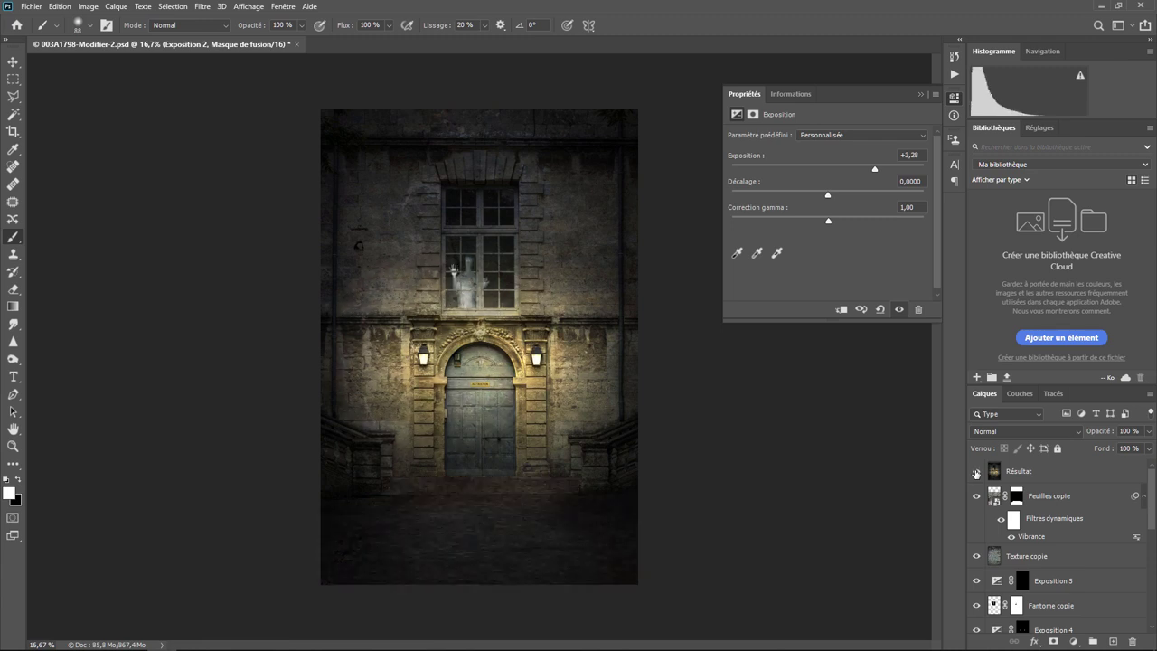
click(976, 471)
click(976, 471)
click(976, 471)
click(976, 471)
click(976, 471)
click(977, 471)
click(977, 471)
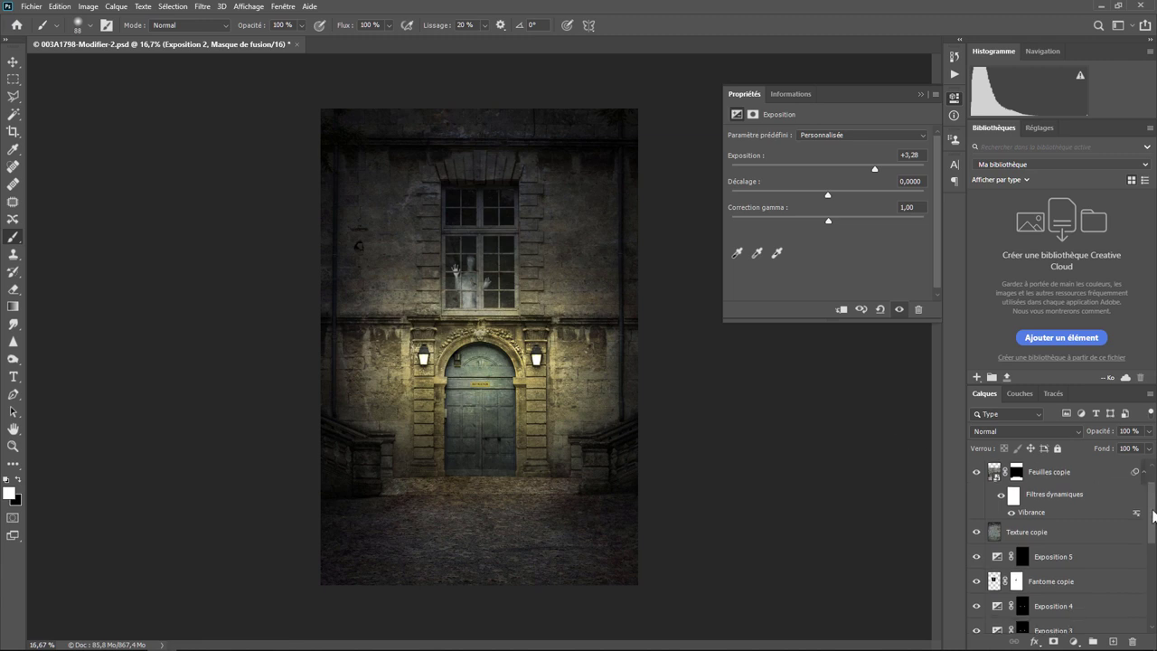
Scroll the Layers panel down to show Texture copie through Exposition 3.
mouse_move(1153, 499)
mouse_down()
mouse_move(1155, 562)
mouse_move(1154, 502)
mouse_up()
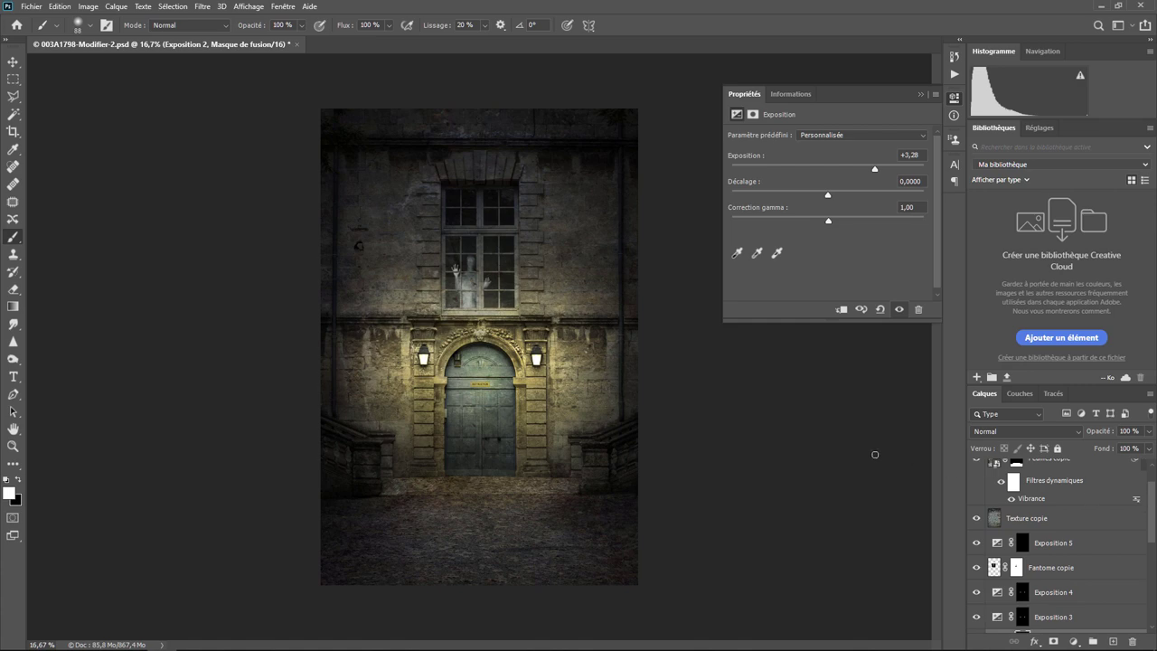